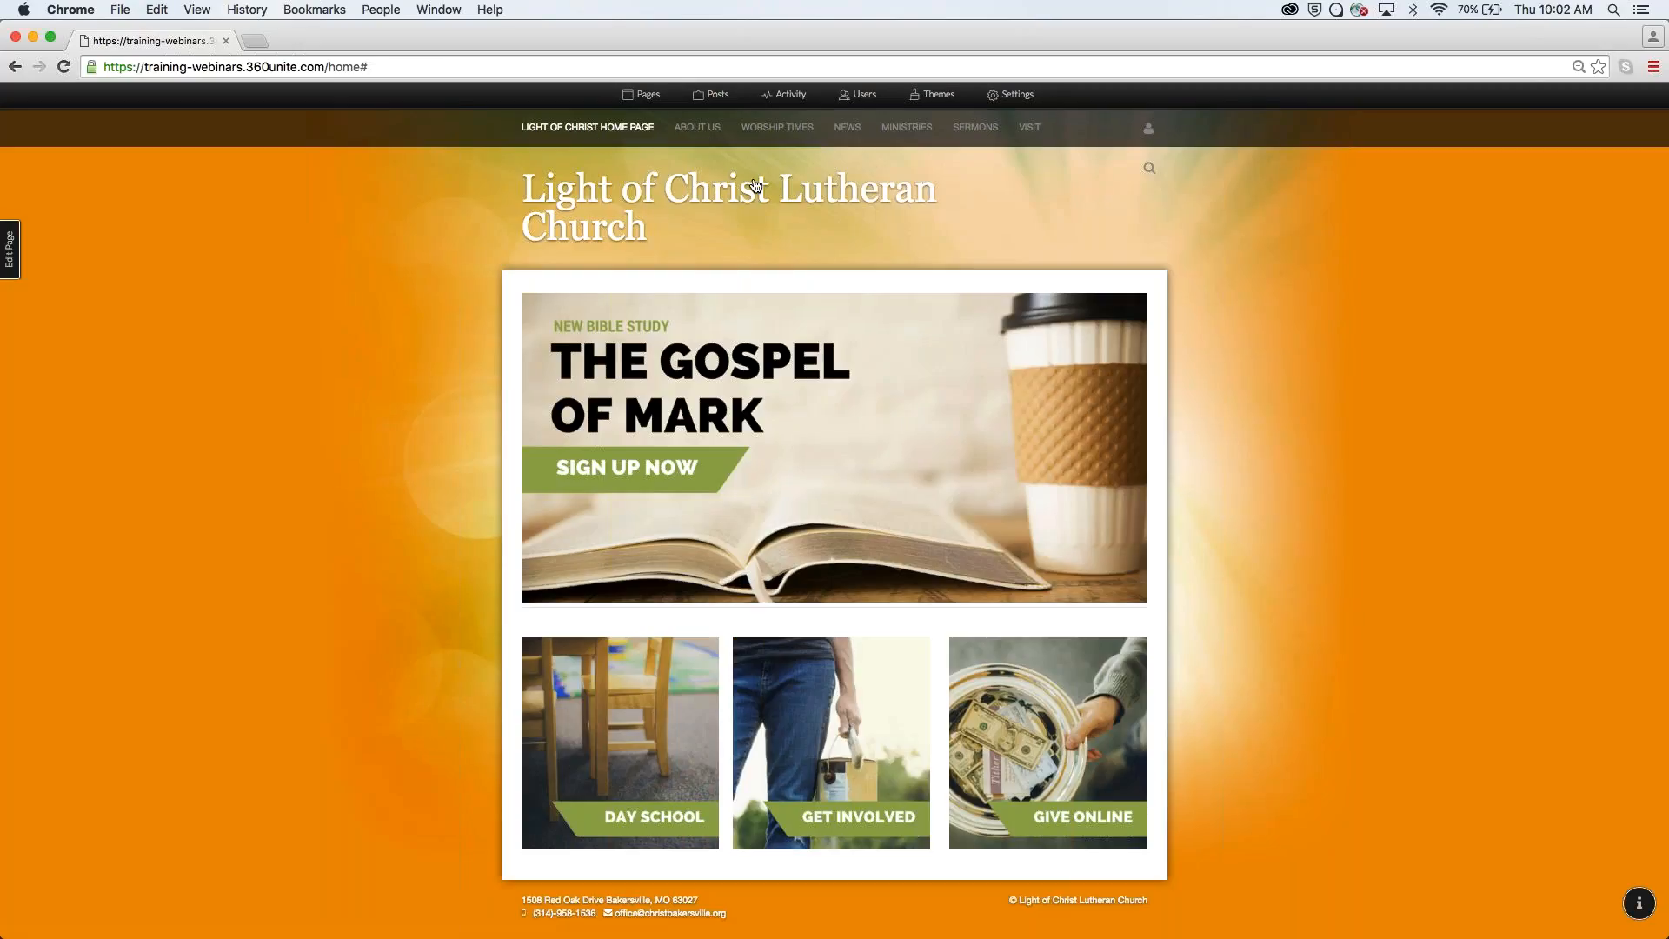
Open the Worship Times page of the site and look over the main navigation entries, including Ministries.
{"action": "left_click", "coordinate": [793, 131]}
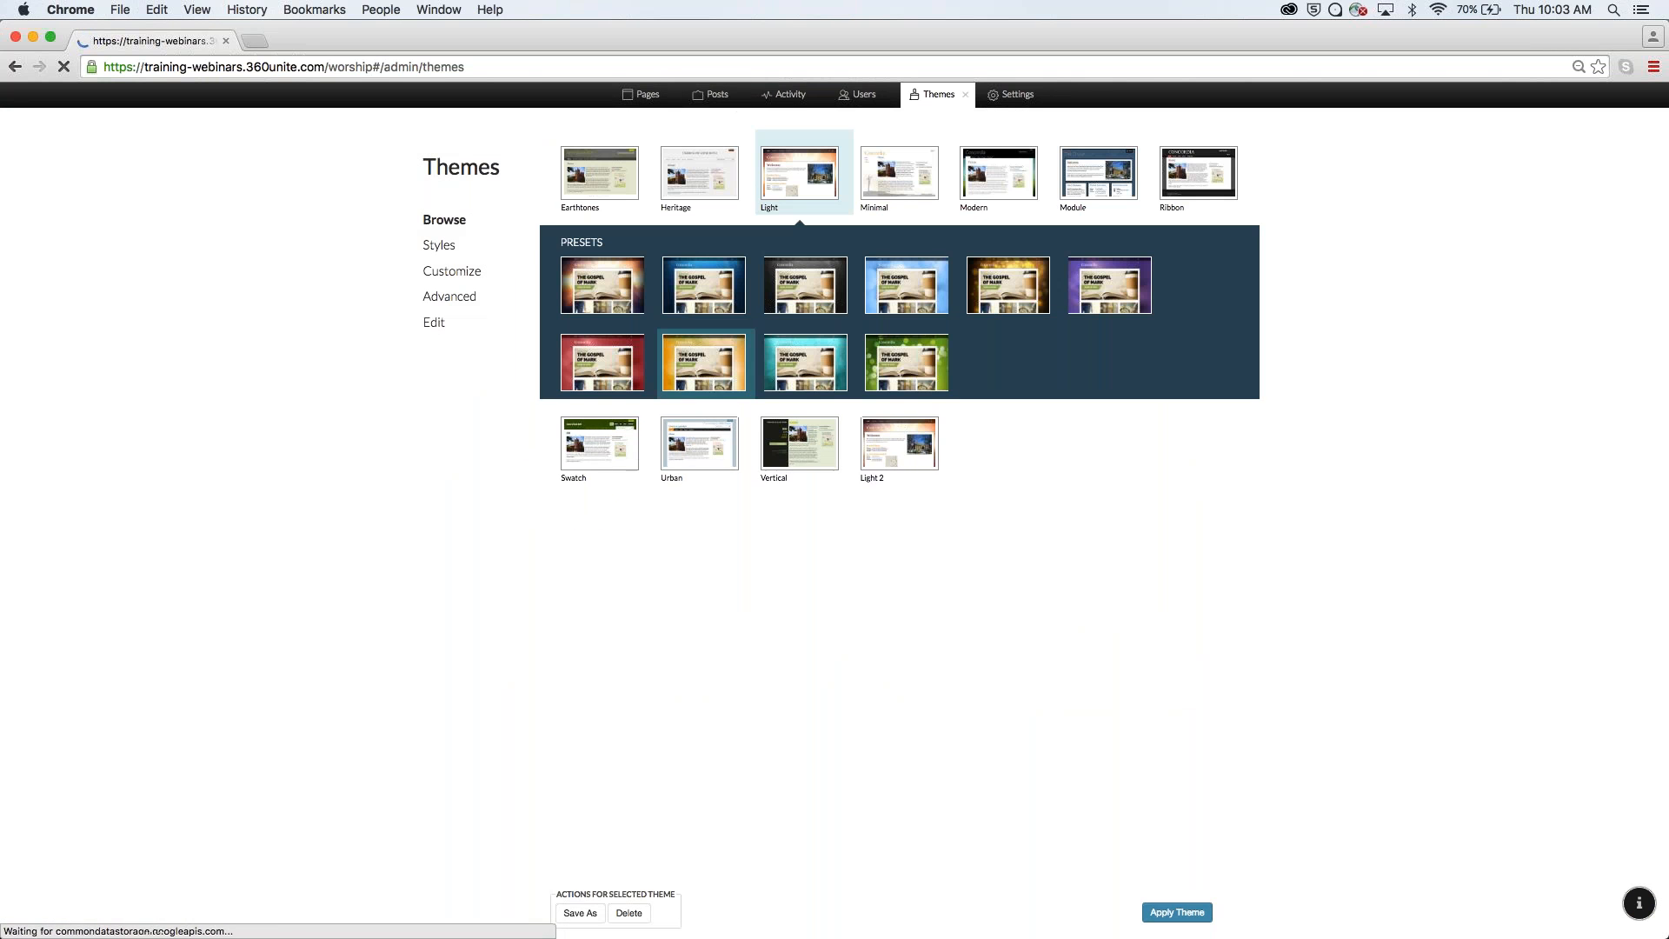
{"action": "left_click", "coordinate": [965, 94]}
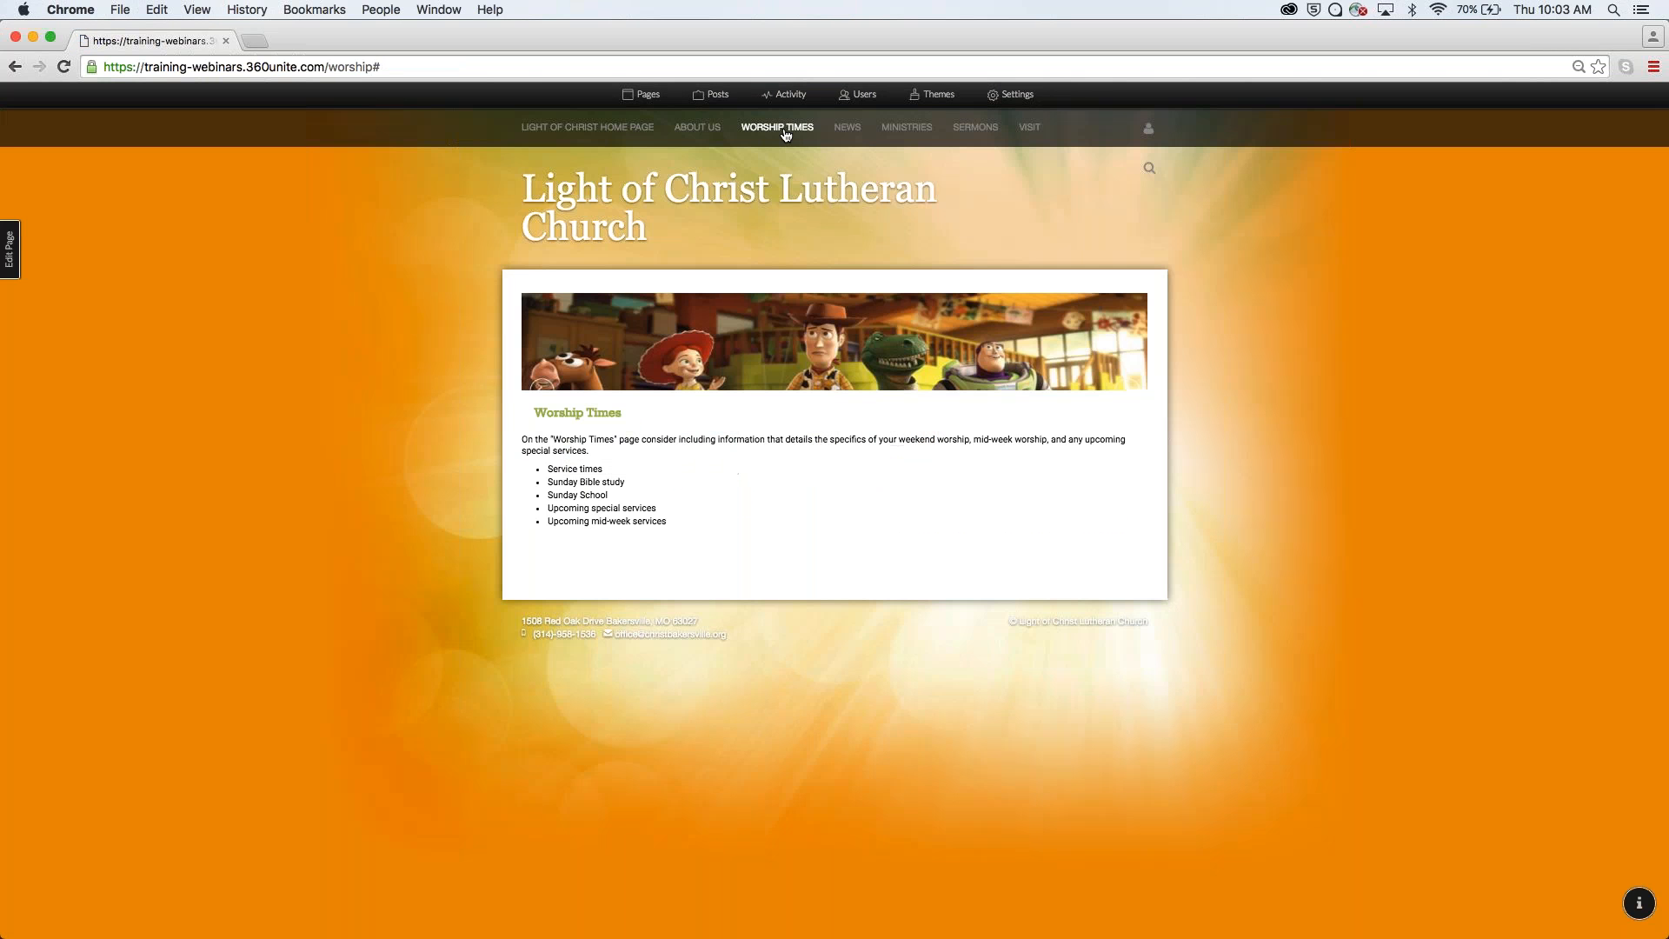
{"action": "mouse_move", "coordinate": [833, 135]}
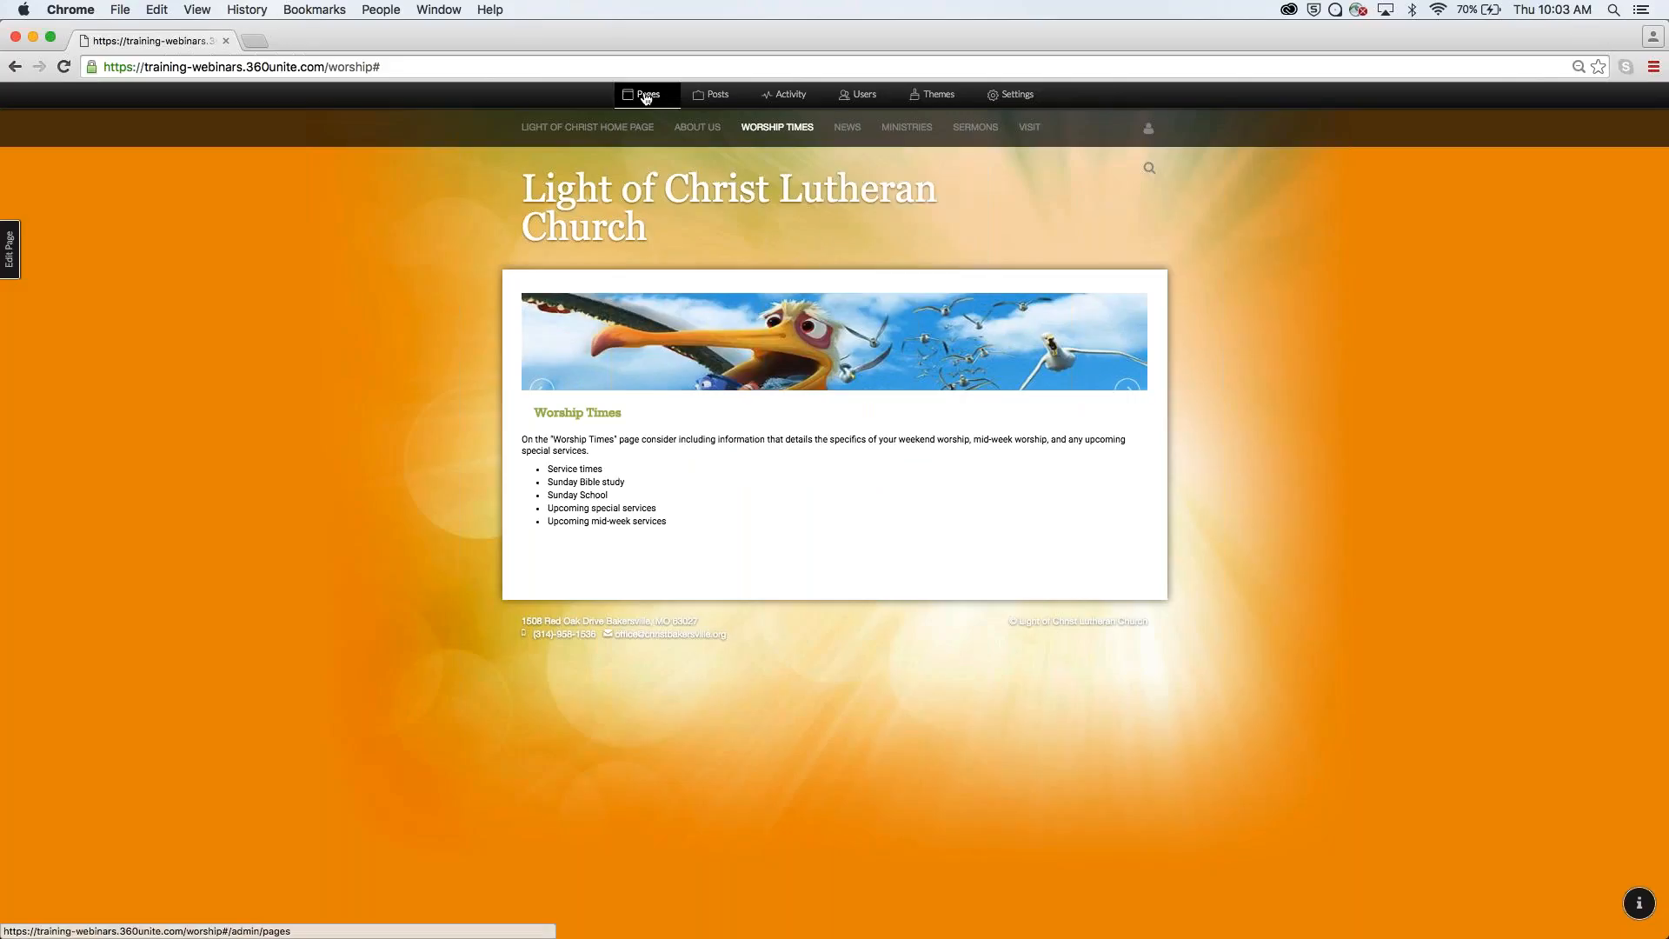
{"action": "mouse_move", "coordinate": [889, 140]}
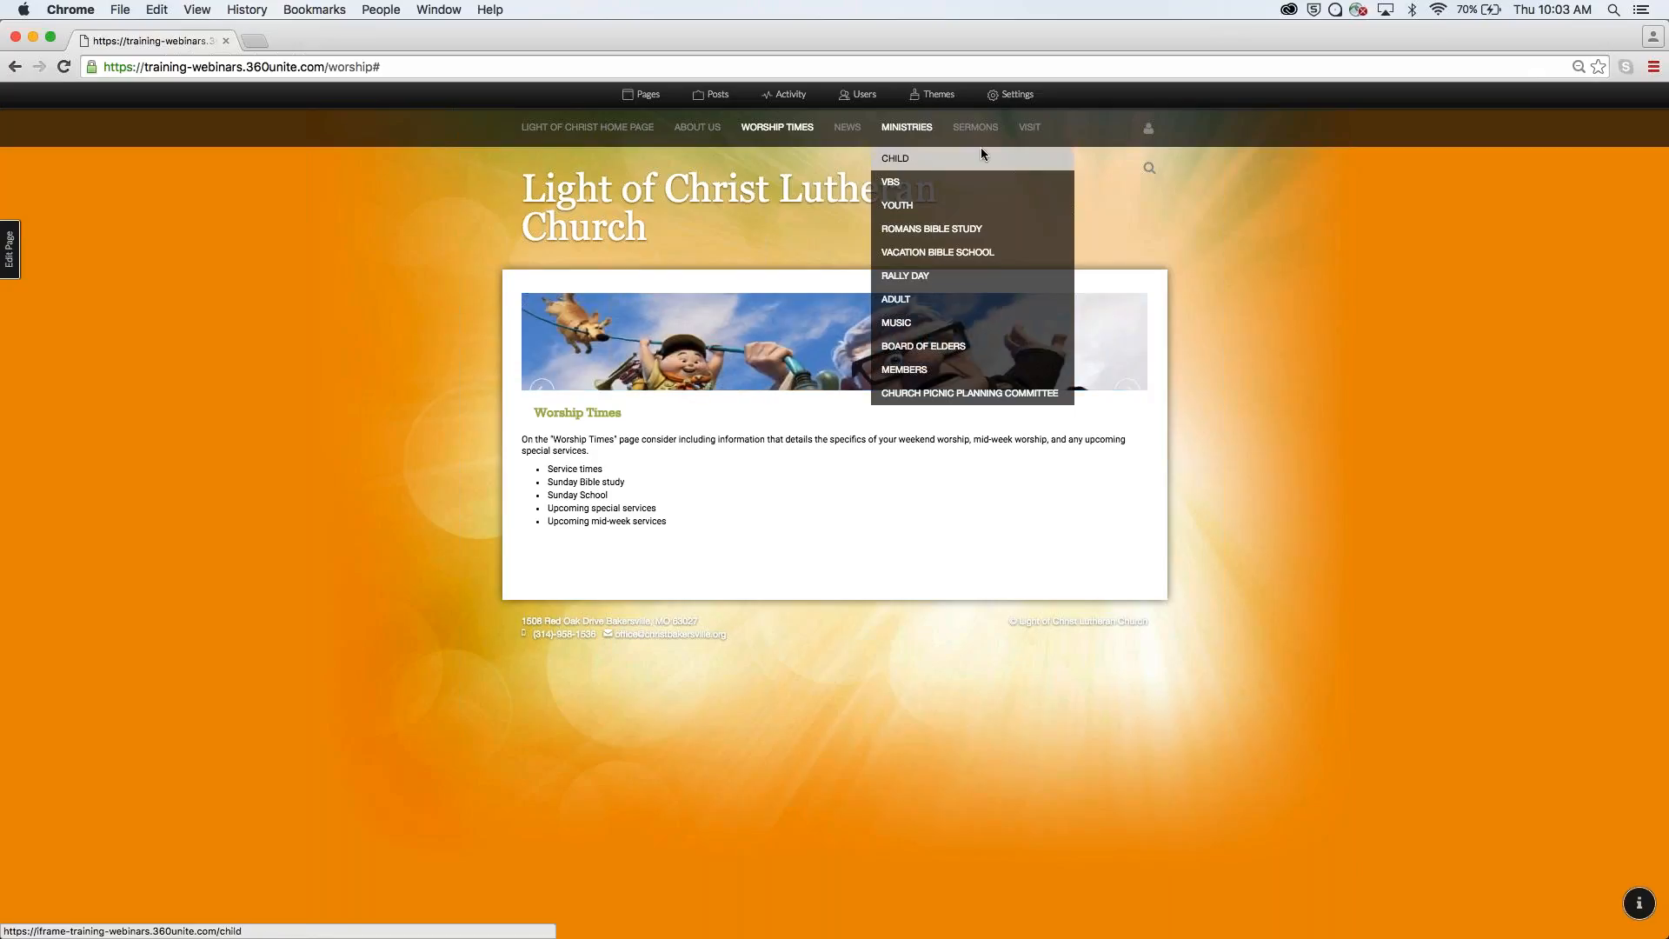
Open the site's page manager and examine the active and available menu items.
{"action": "left_click", "coordinate": [645, 96]}
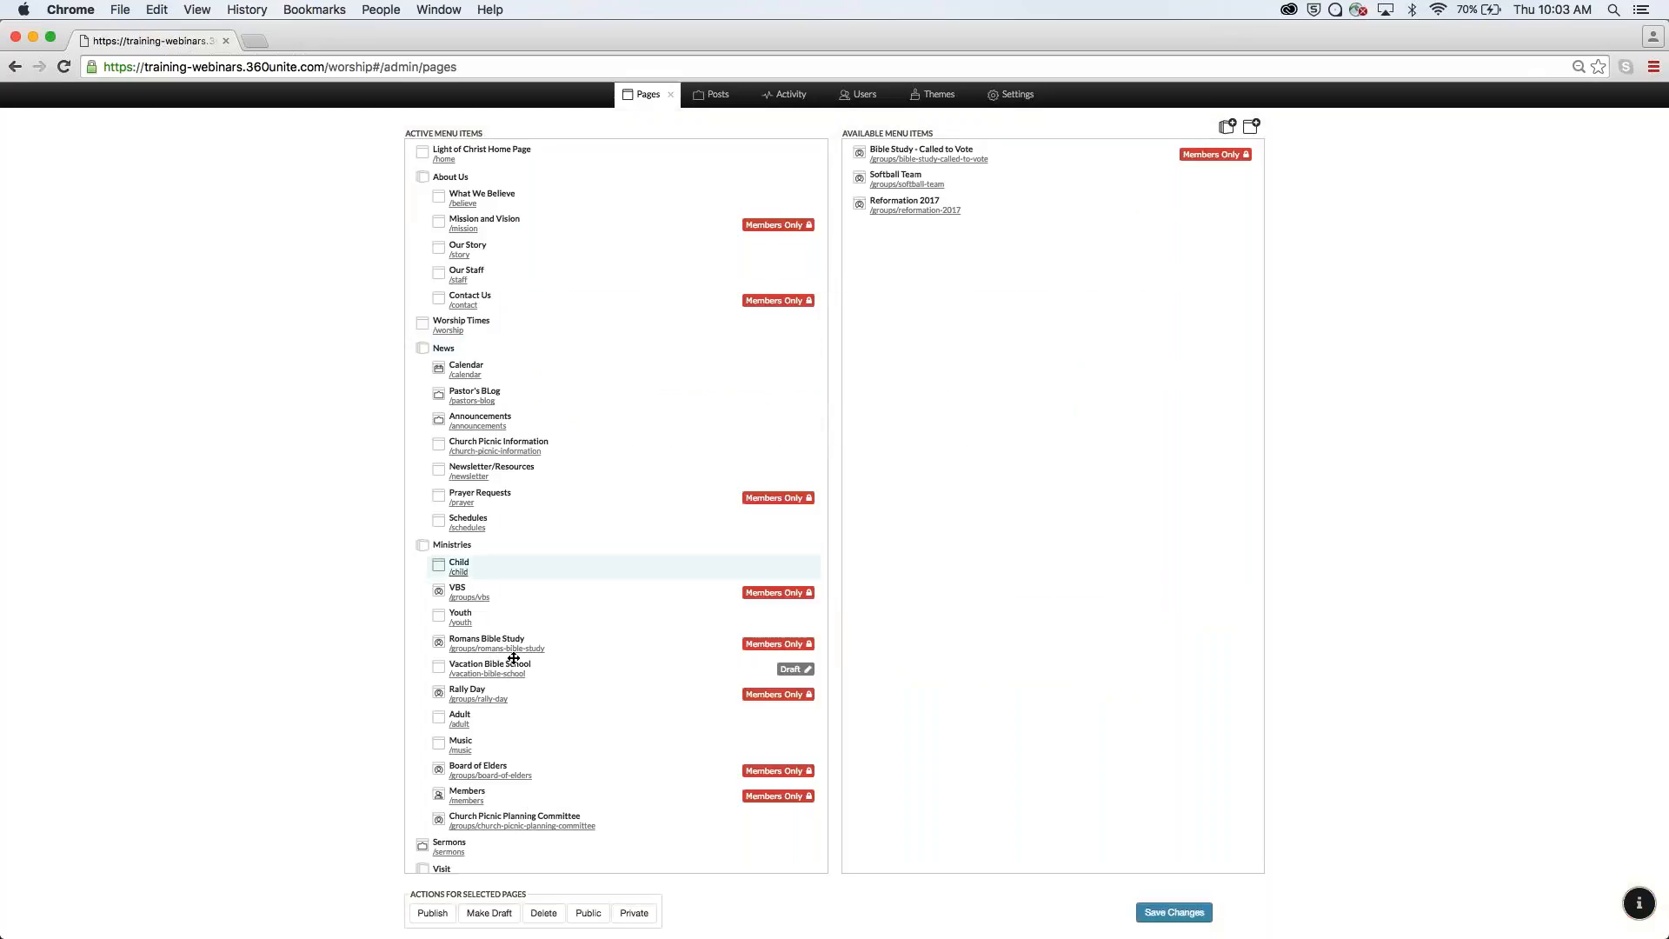
{"action": "scroll", "coordinate": [514, 670], "scroll_direction": "down", "scroll_amount": 2}
{"action": "scroll", "coordinate": [522, 674], "scroll_direction": "up", "scroll_amount": 3}
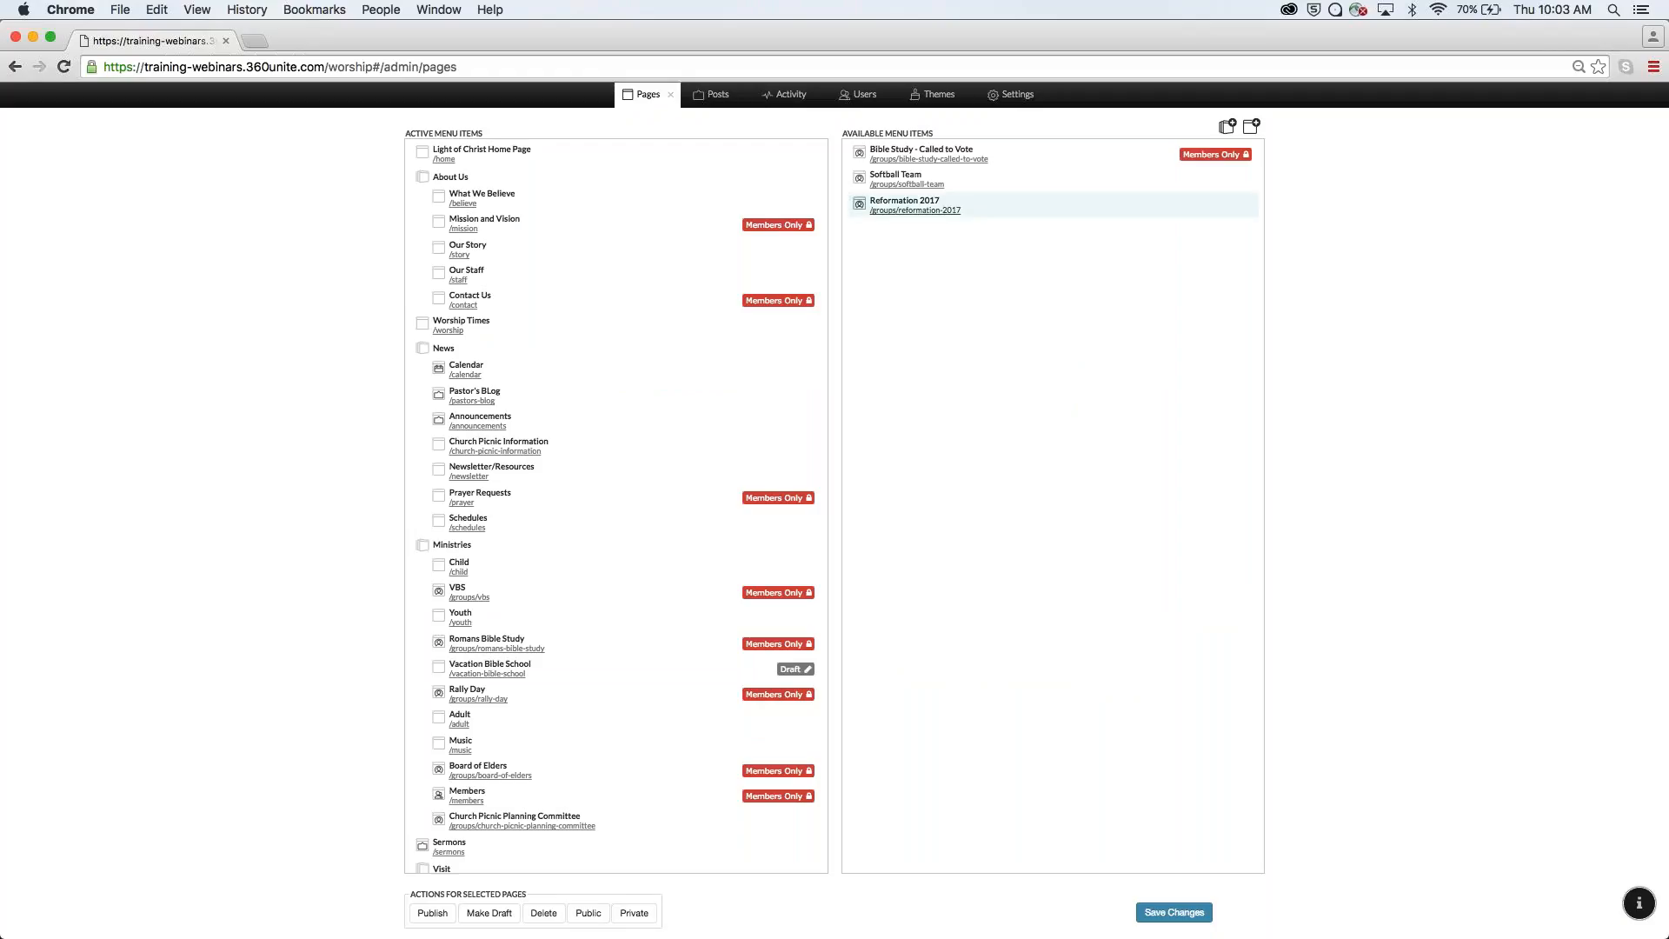
View the templates offered for a new page without creating one, and return to the Worship Times page.
{"action": "left_click", "coordinate": [1252, 128]}
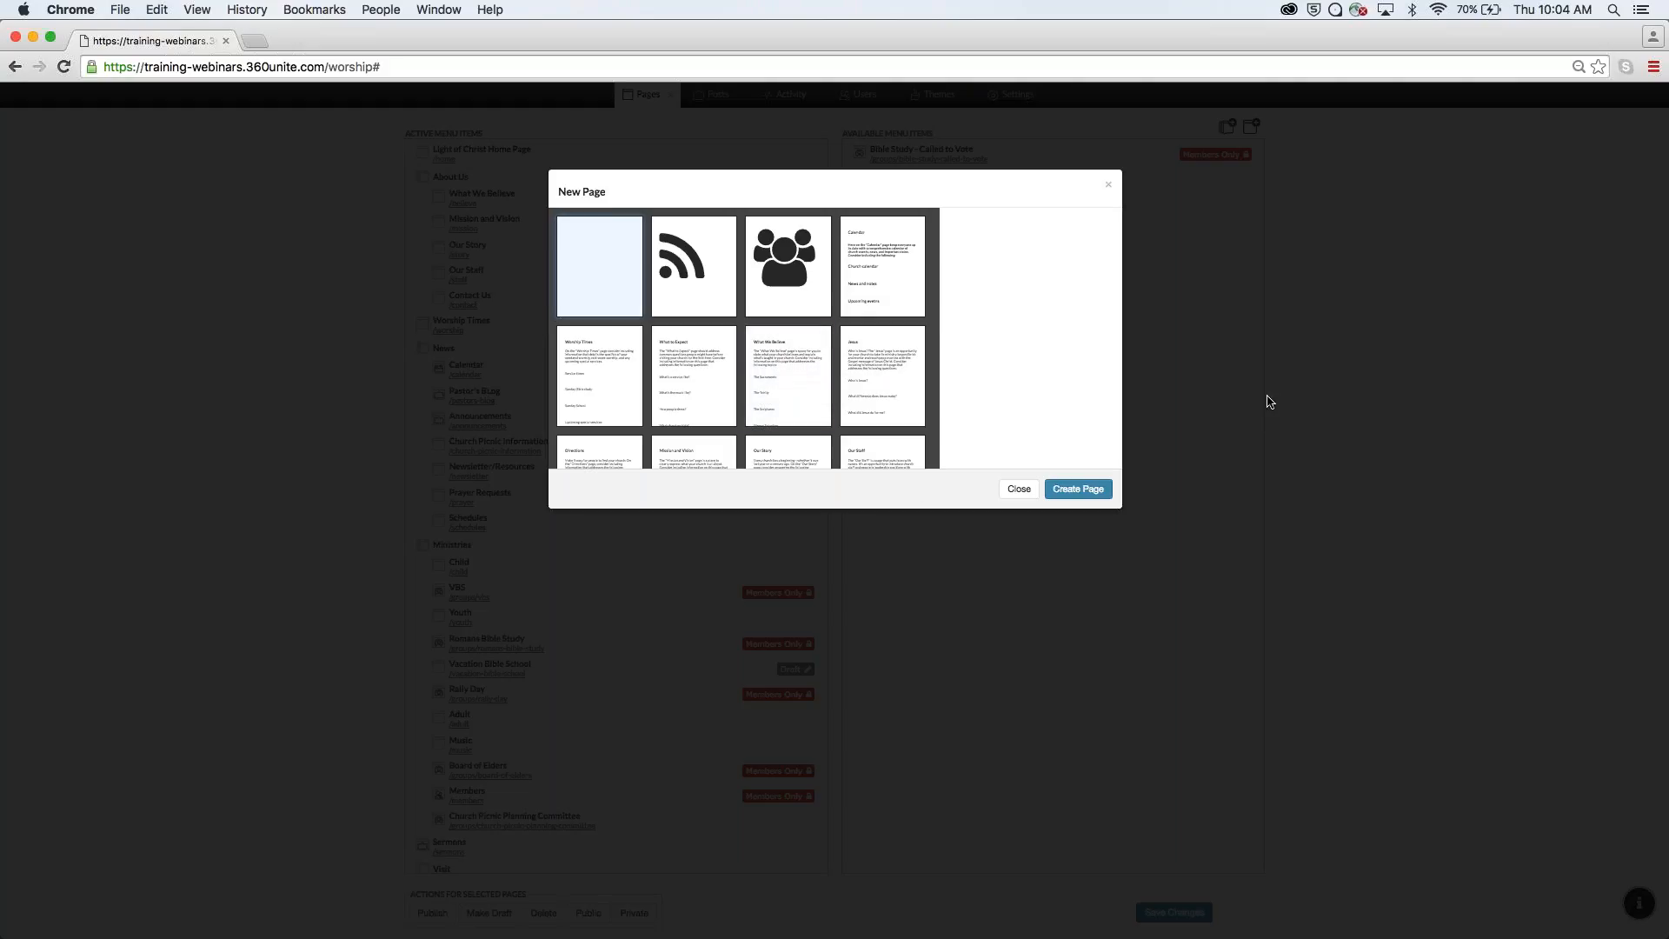
{"action": "left_click", "coordinate": [1109, 185]}
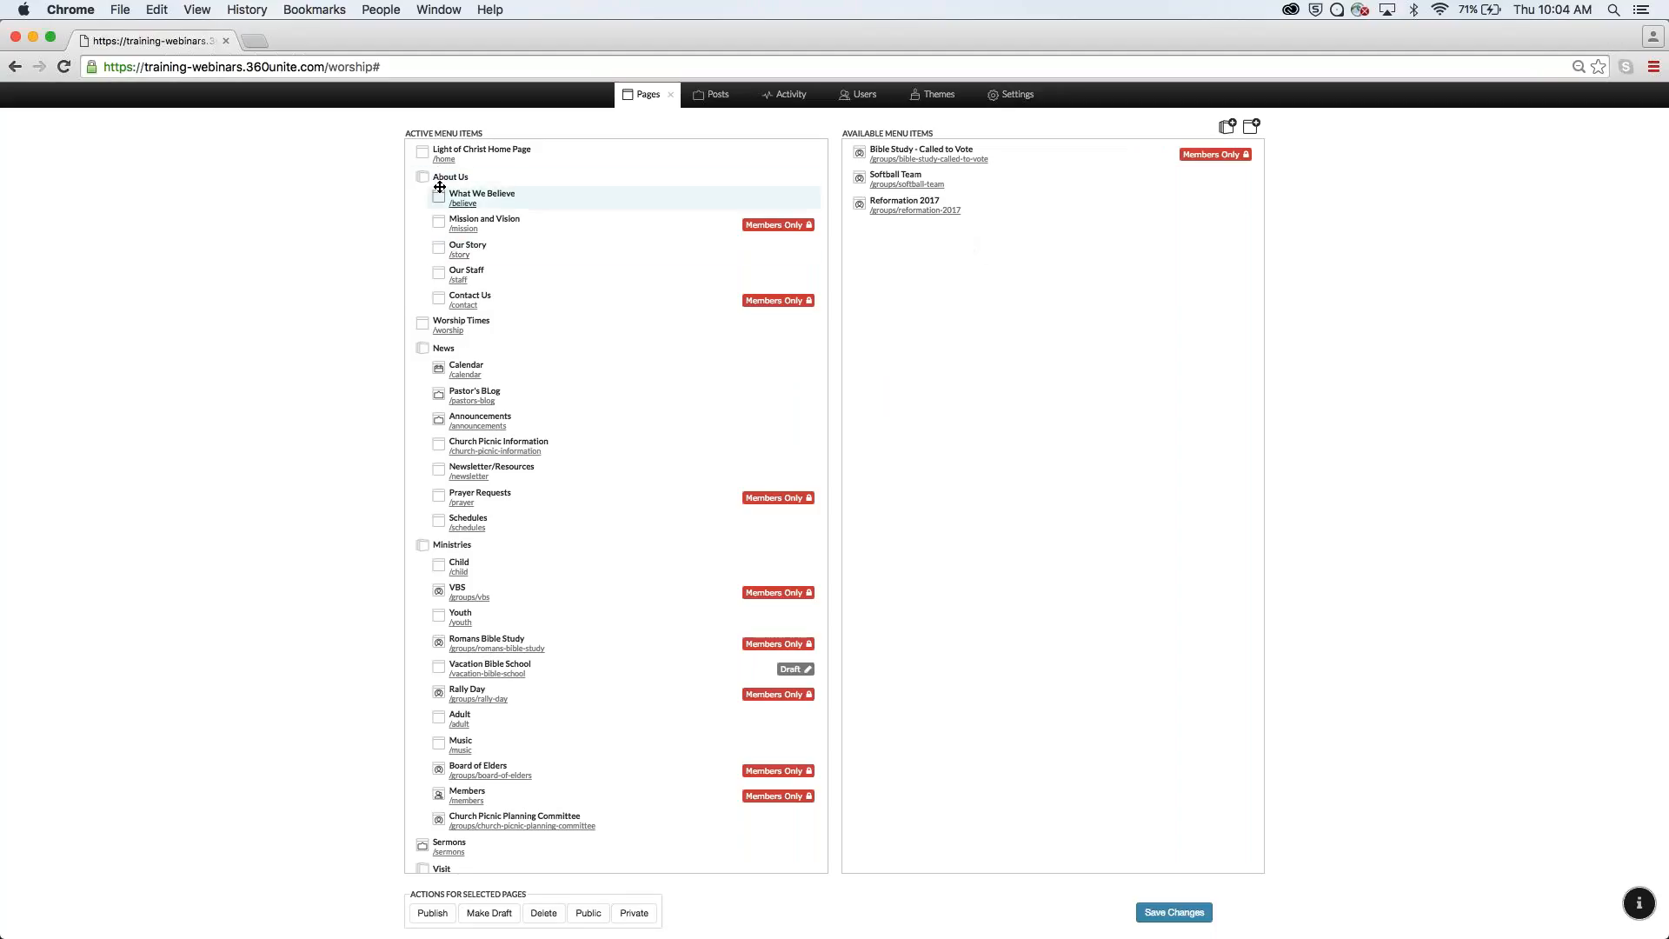
{"action": "left_click", "coordinate": [670, 96]}
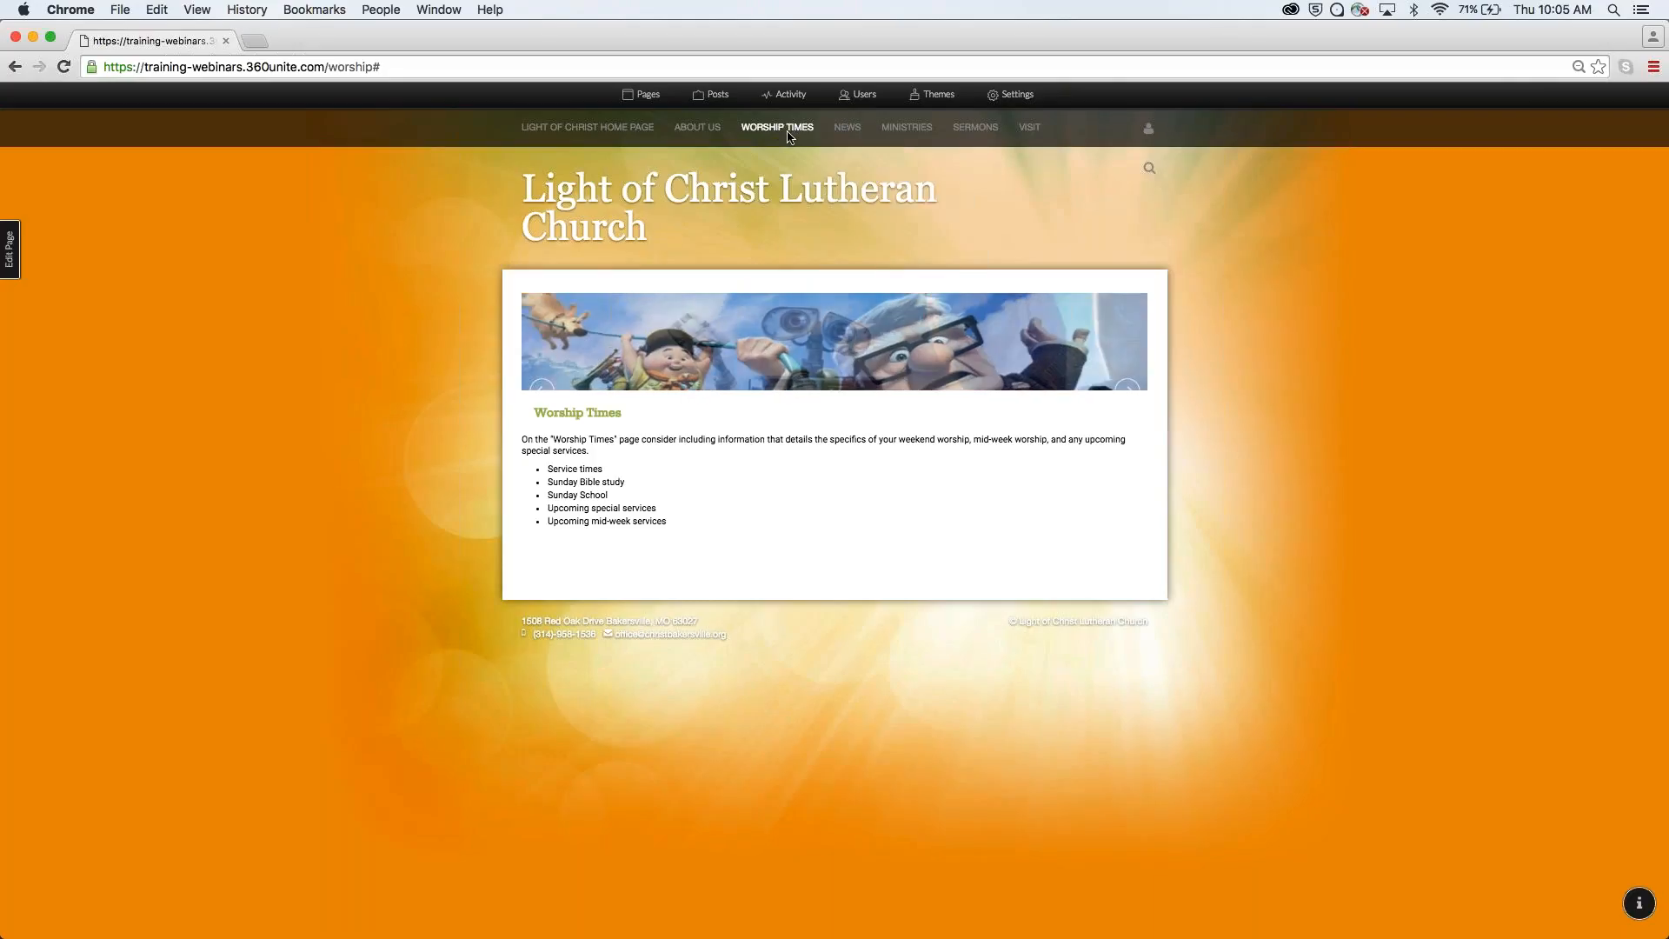
Reopen the page manager and review the full list of active menu items, down to the Visit section.
{"action": "mouse_move", "coordinate": [850, 128]}
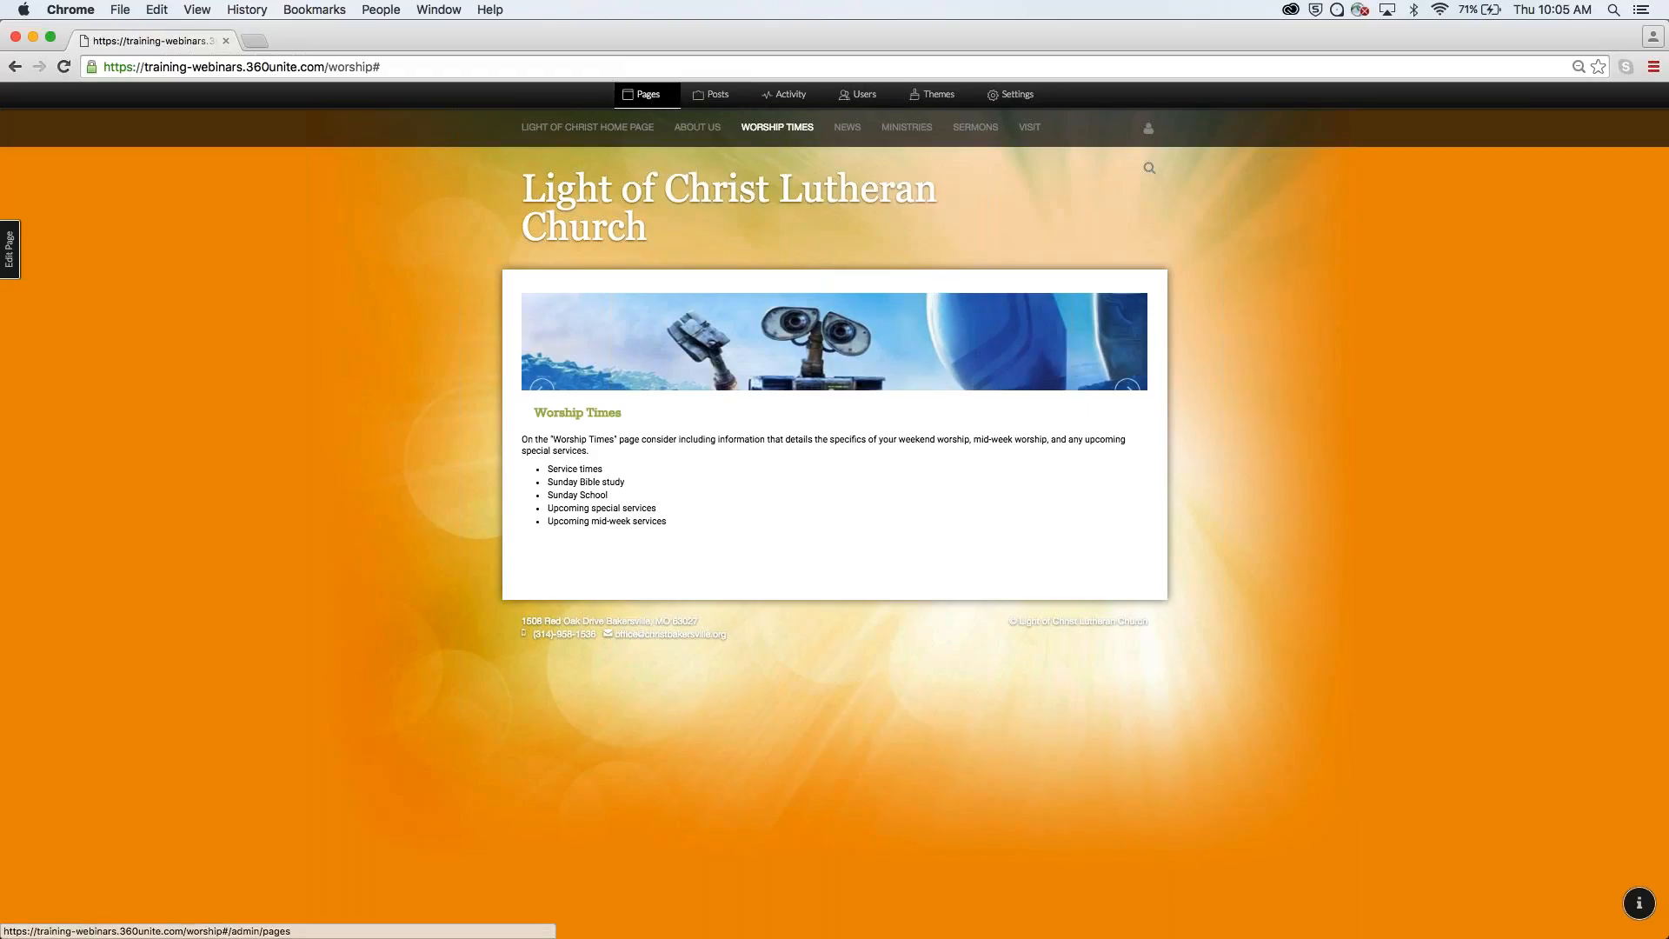
{"action": "left_click", "coordinate": [648, 96]}
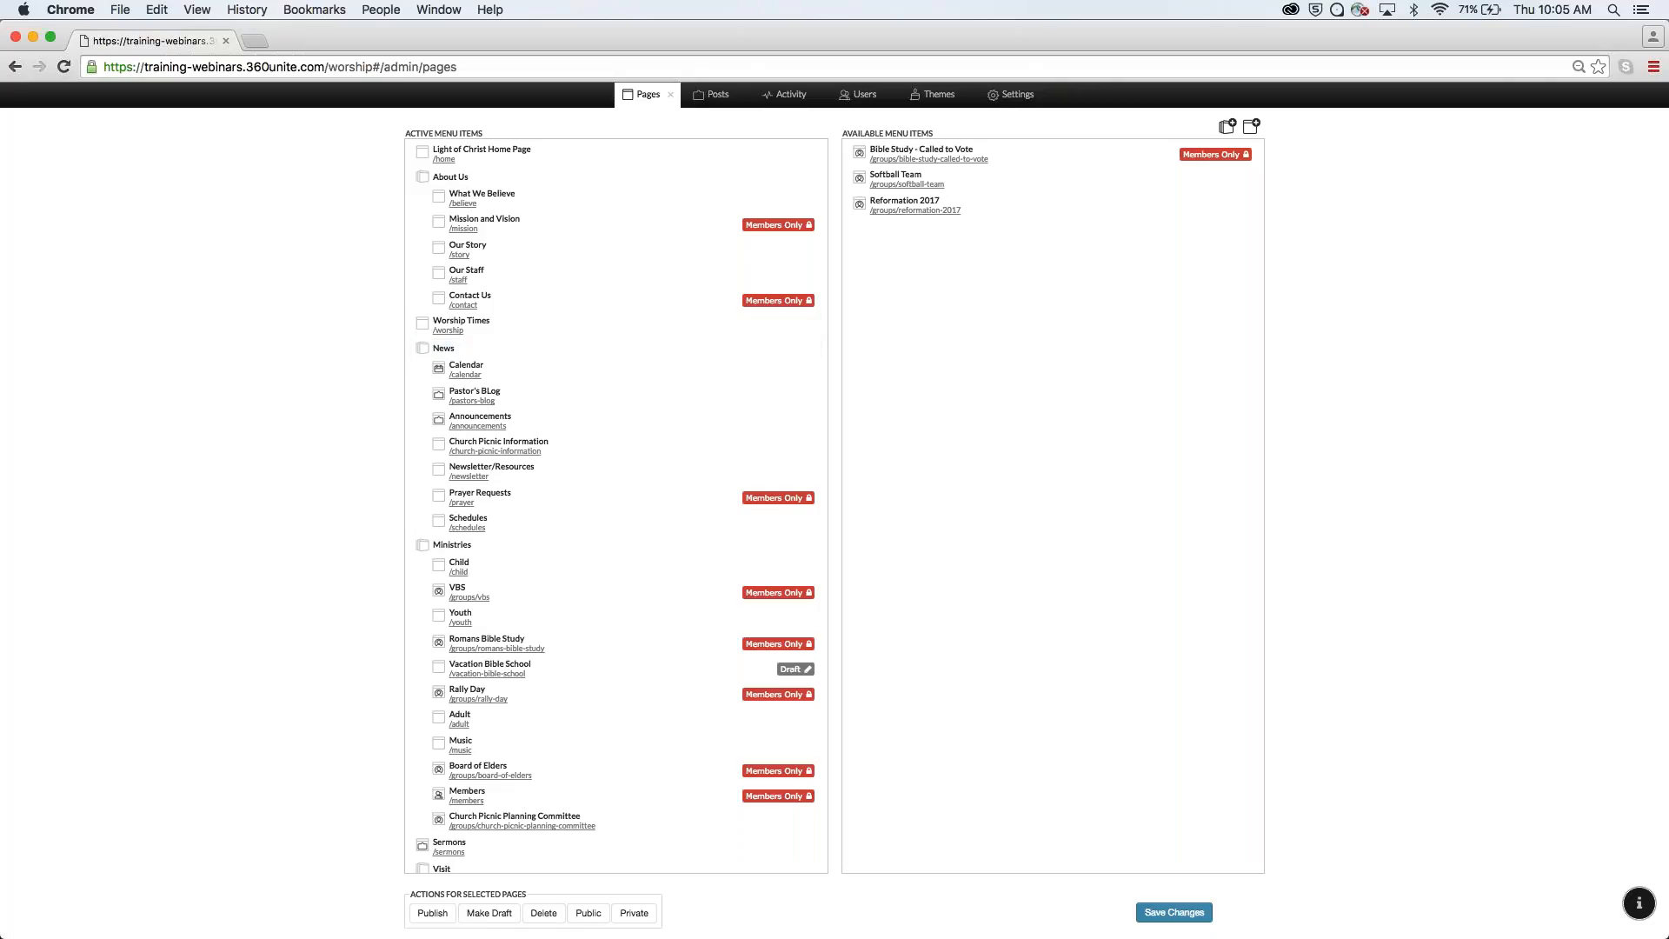
{"action": "scroll", "coordinate": [486, 565], "scroll_direction": "down", "scroll_amount": 3}
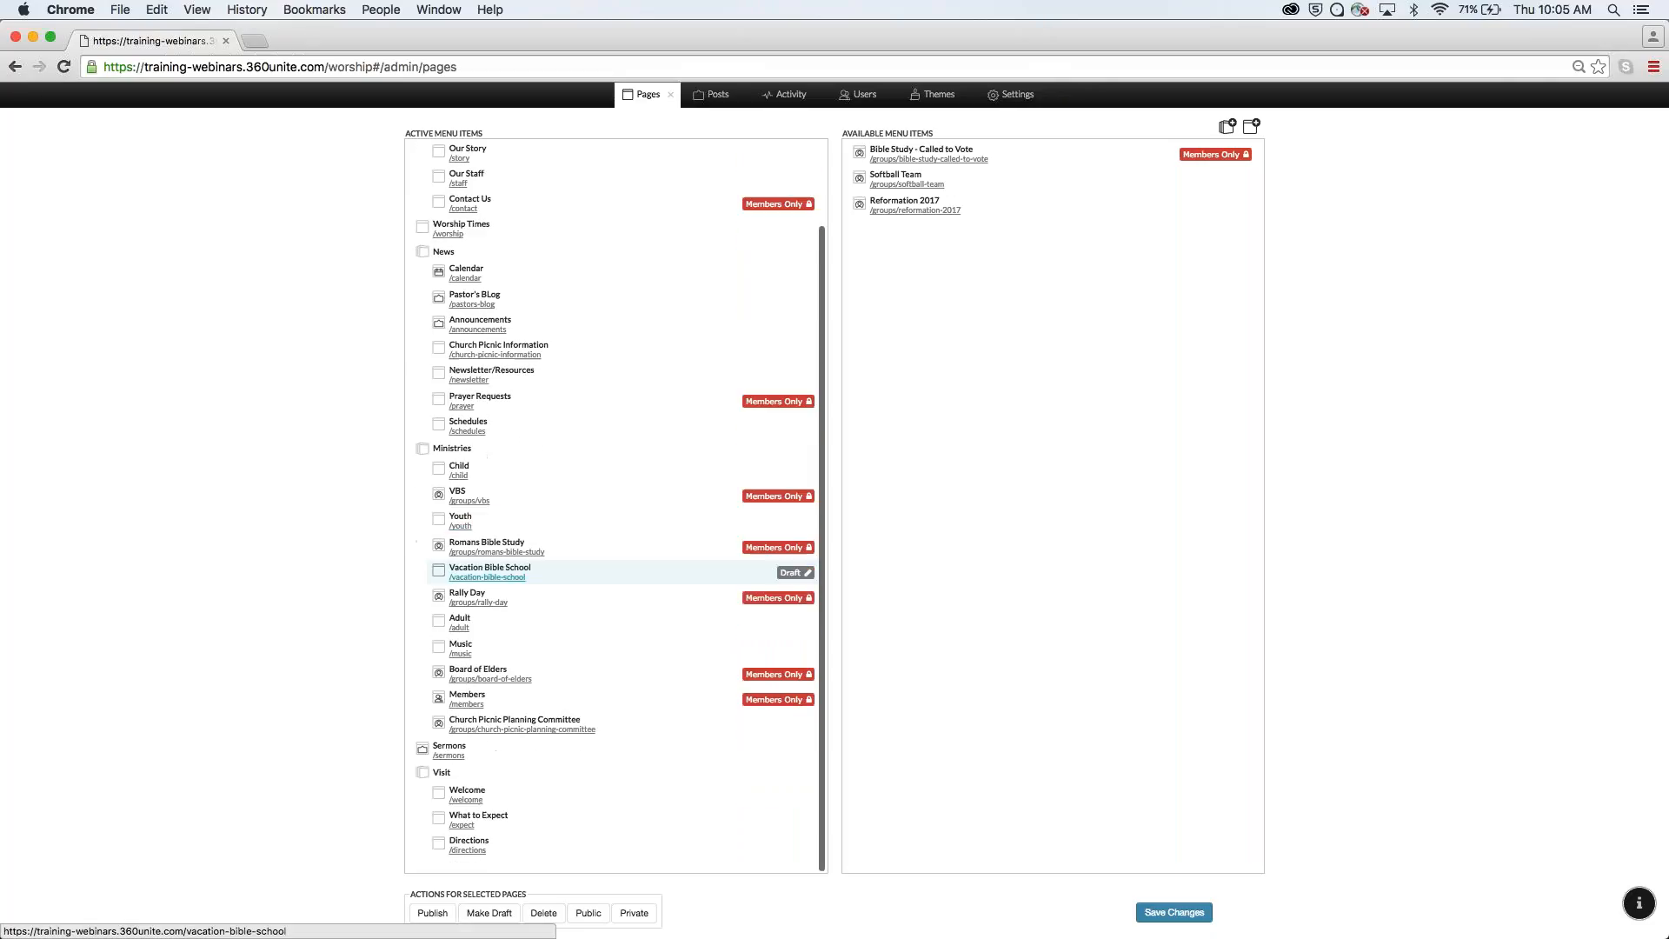
{"action": "scroll", "coordinate": [431, 428], "scroll_direction": "up", "scroll_amount": 3}
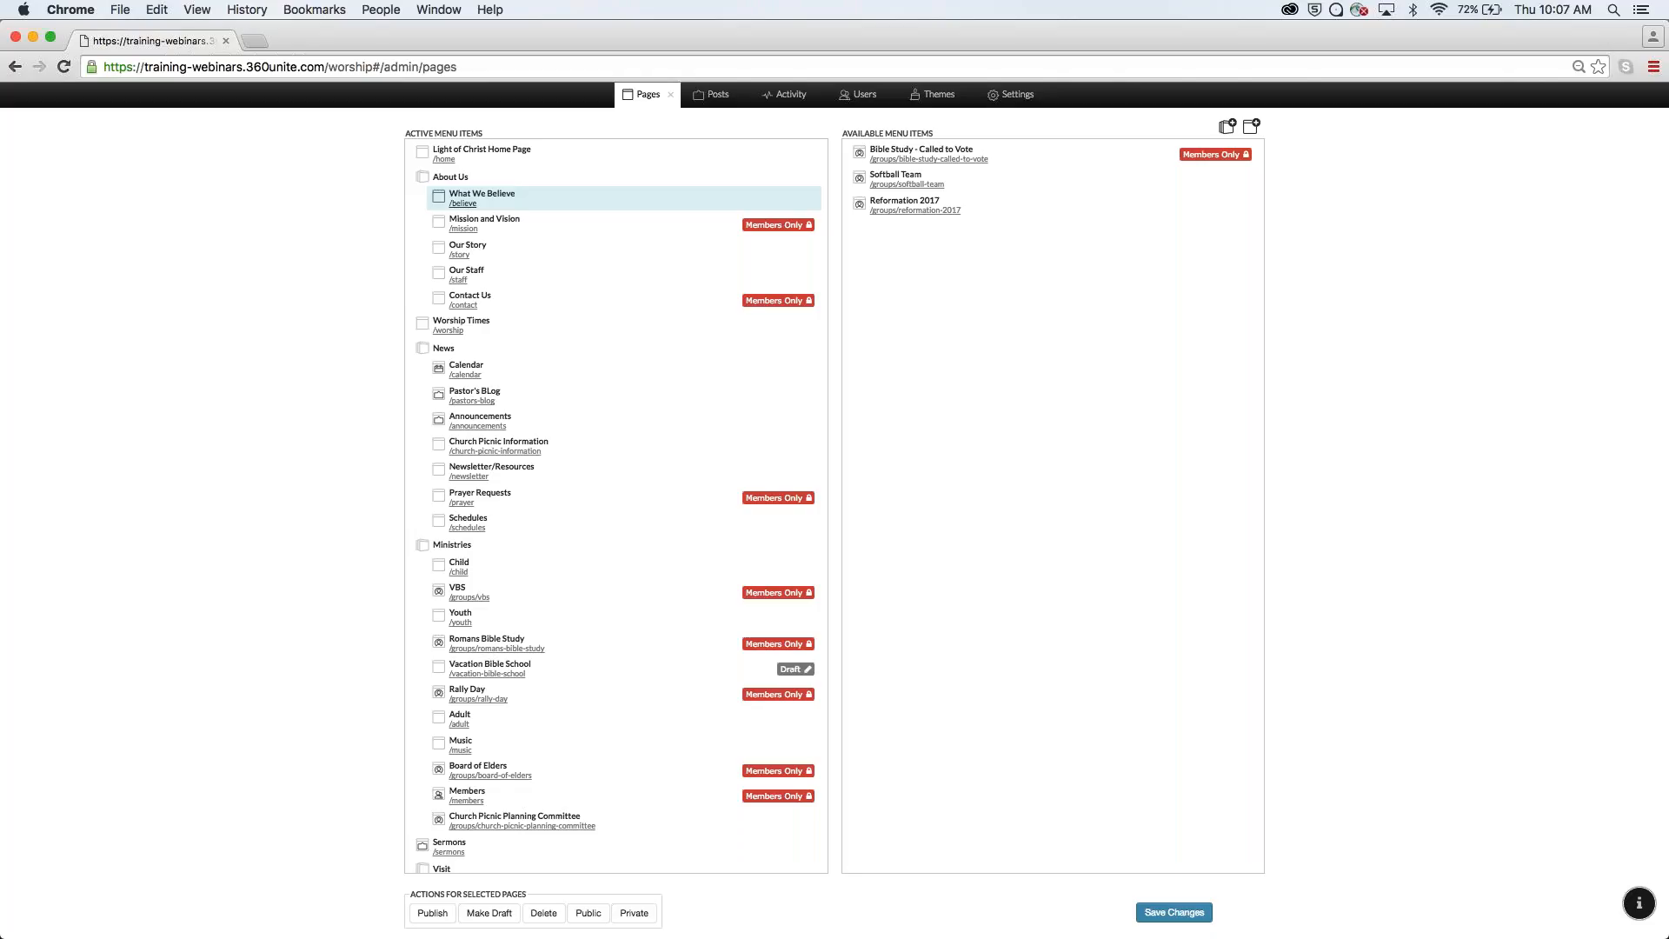
Create a new page from the What We Believe template and keep its default title.
{"action": "left_click", "coordinate": [1251, 127]}
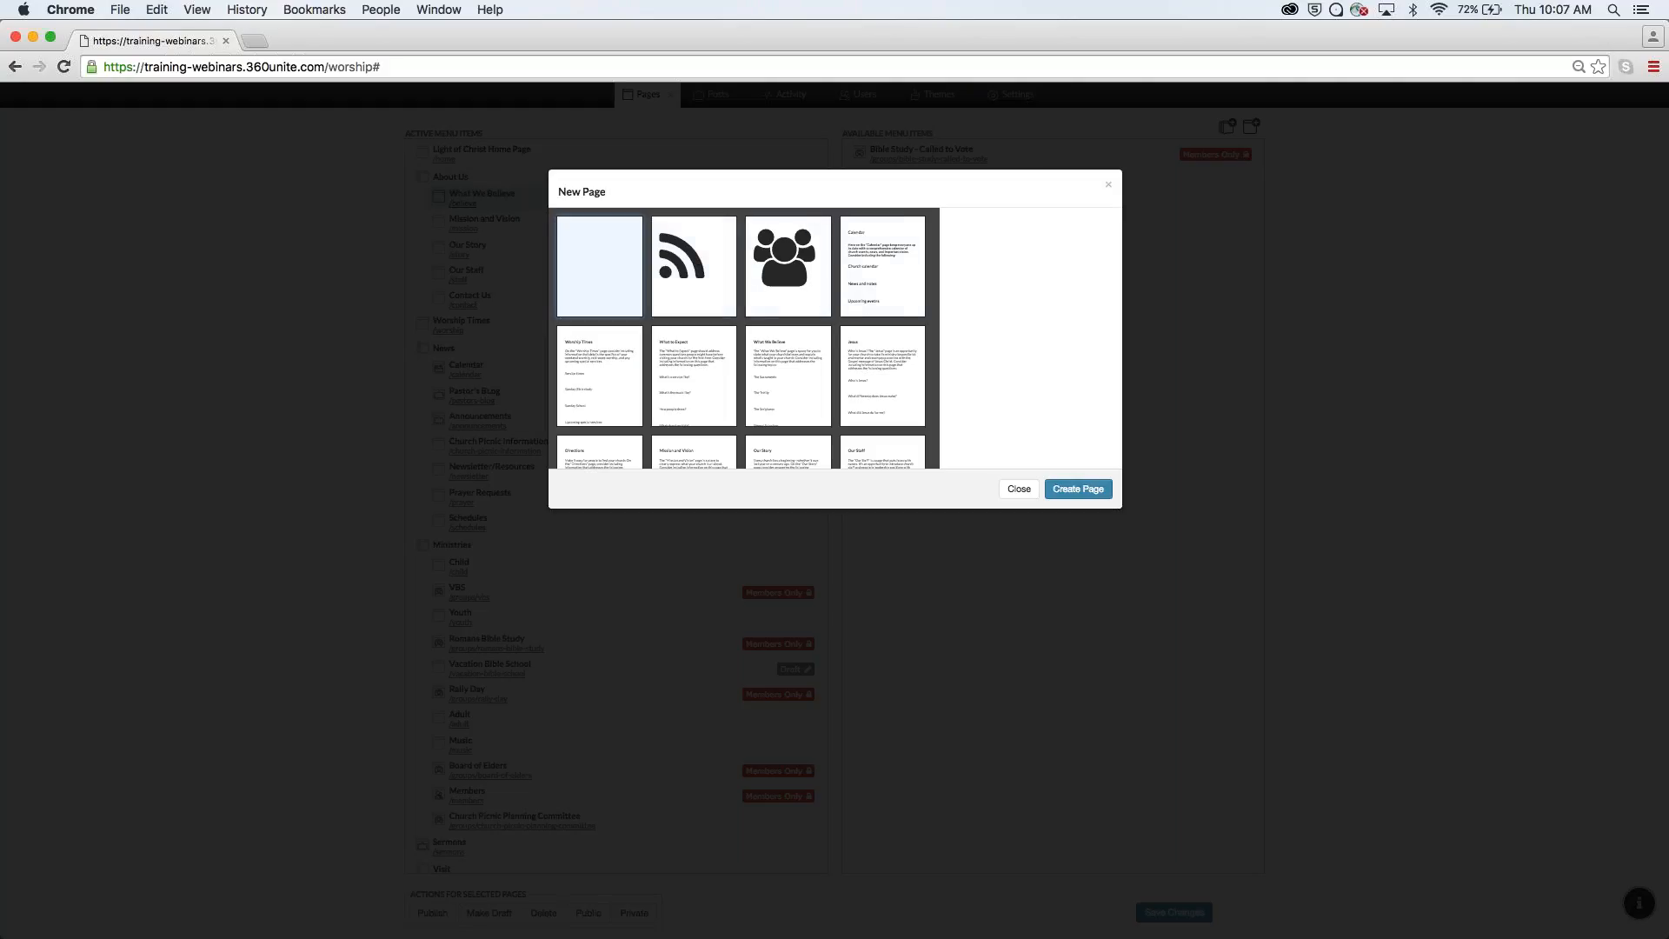
{"action": "scroll", "coordinate": [874, 265], "scroll_direction": "down", "scroll_amount": 3}
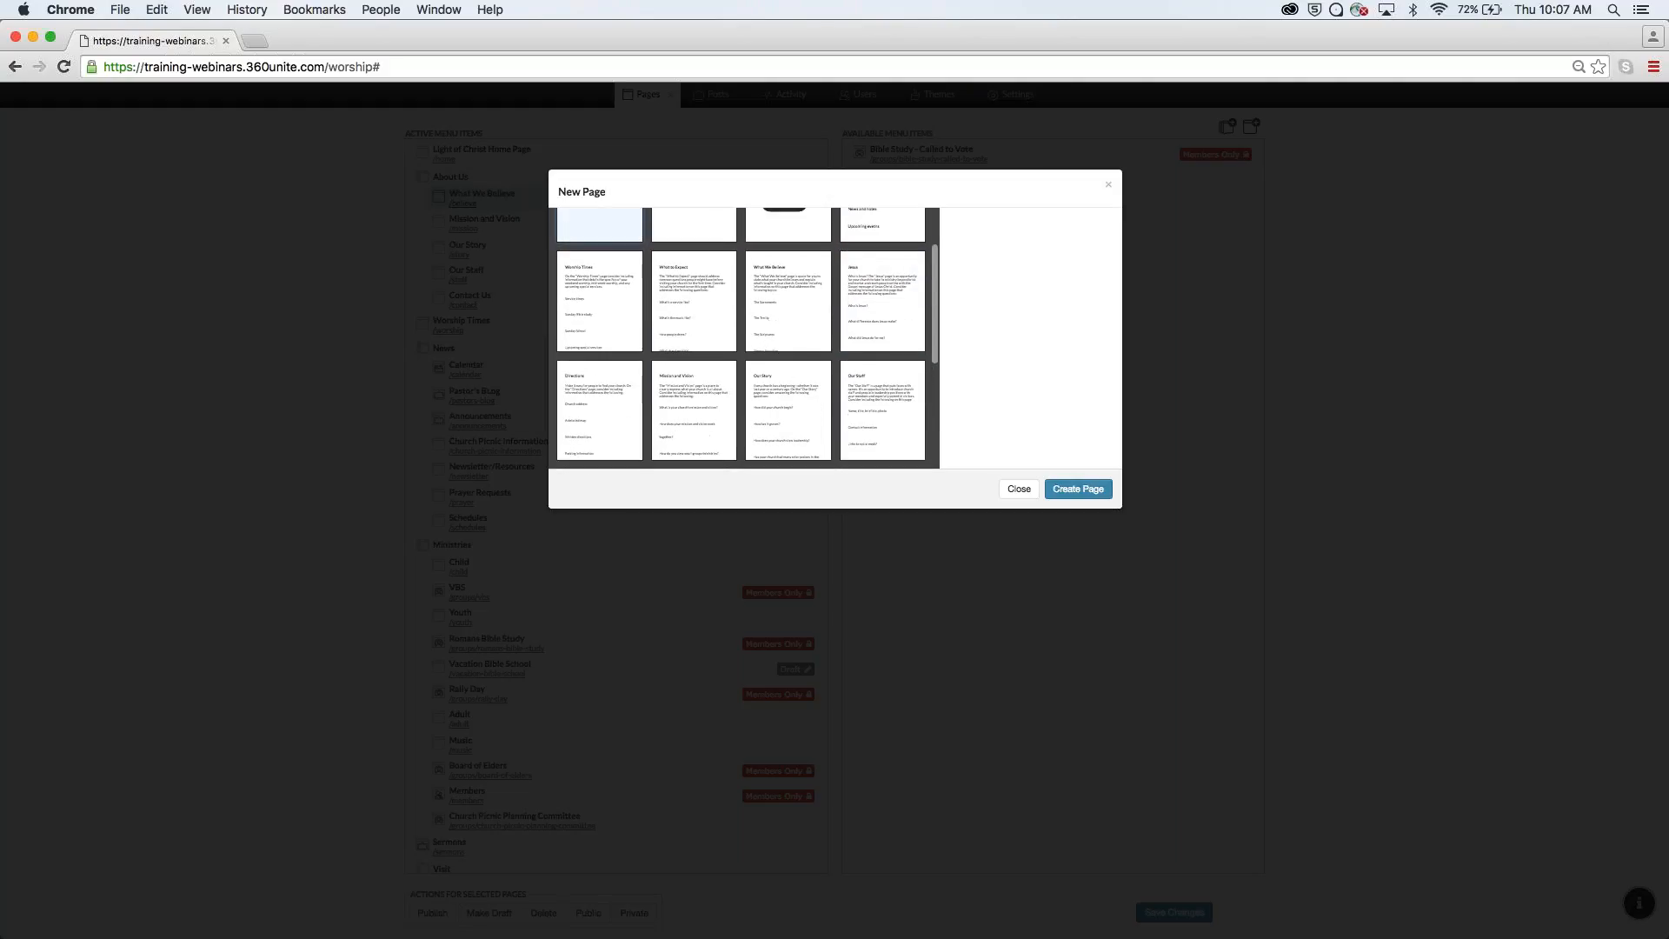
{"action": "left_click", "coordinate": [769, 297]}
{"action": "left_click", "coordinate": [1078, 489]}
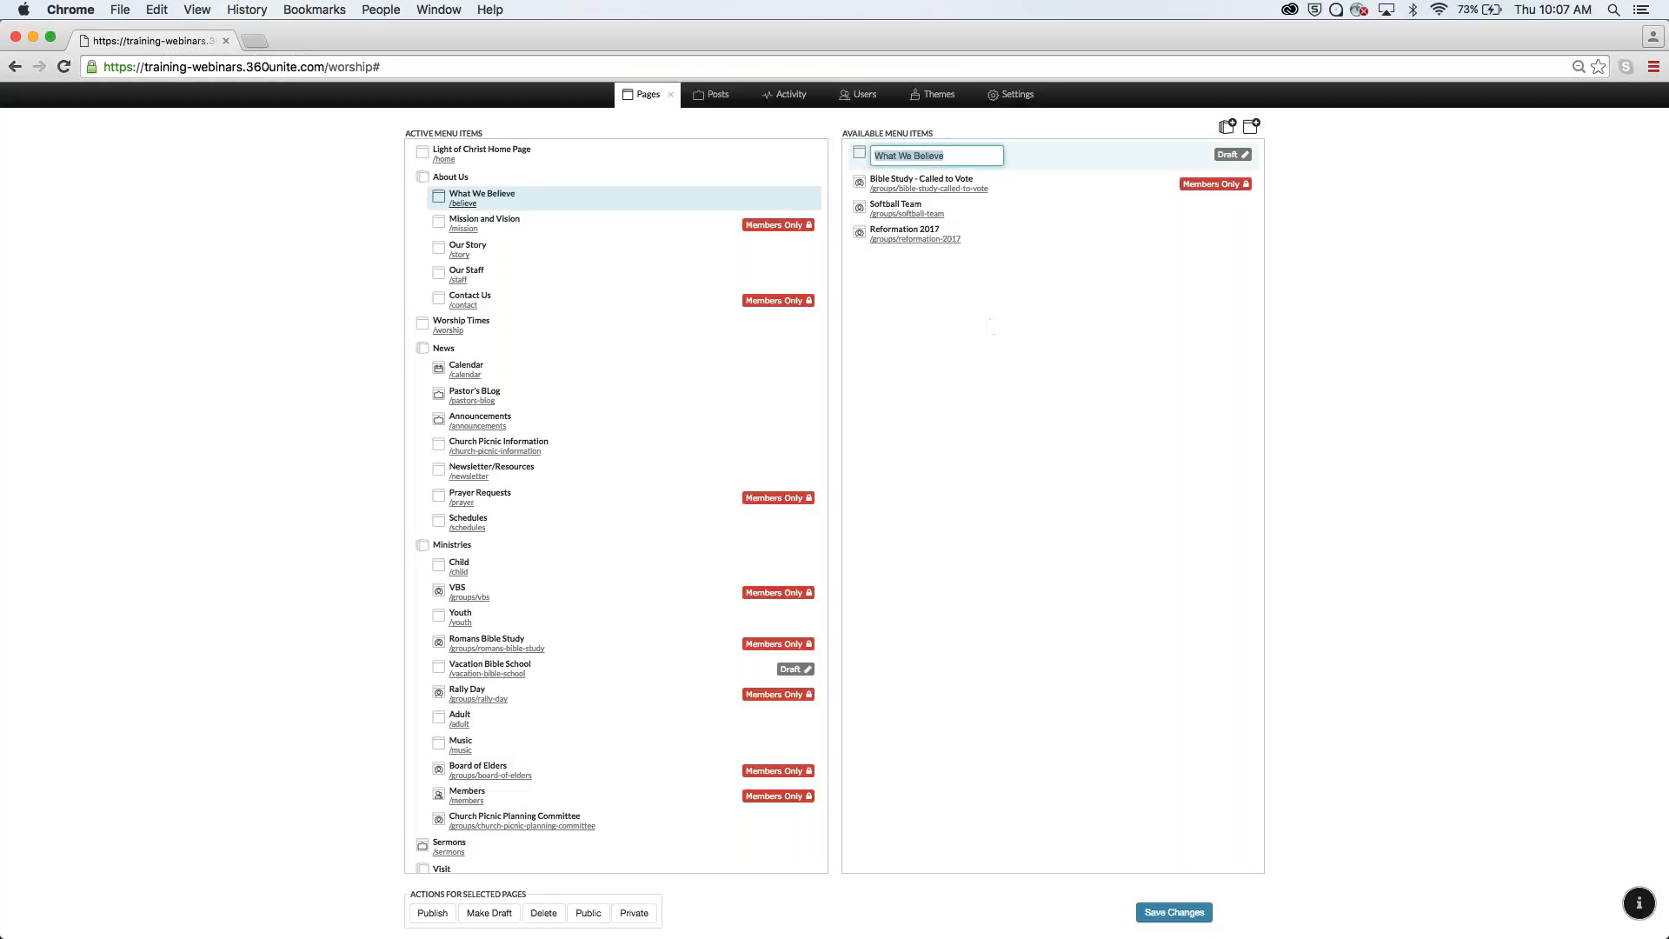
{"action": "left_click", "coordinate": [1008, 405]}
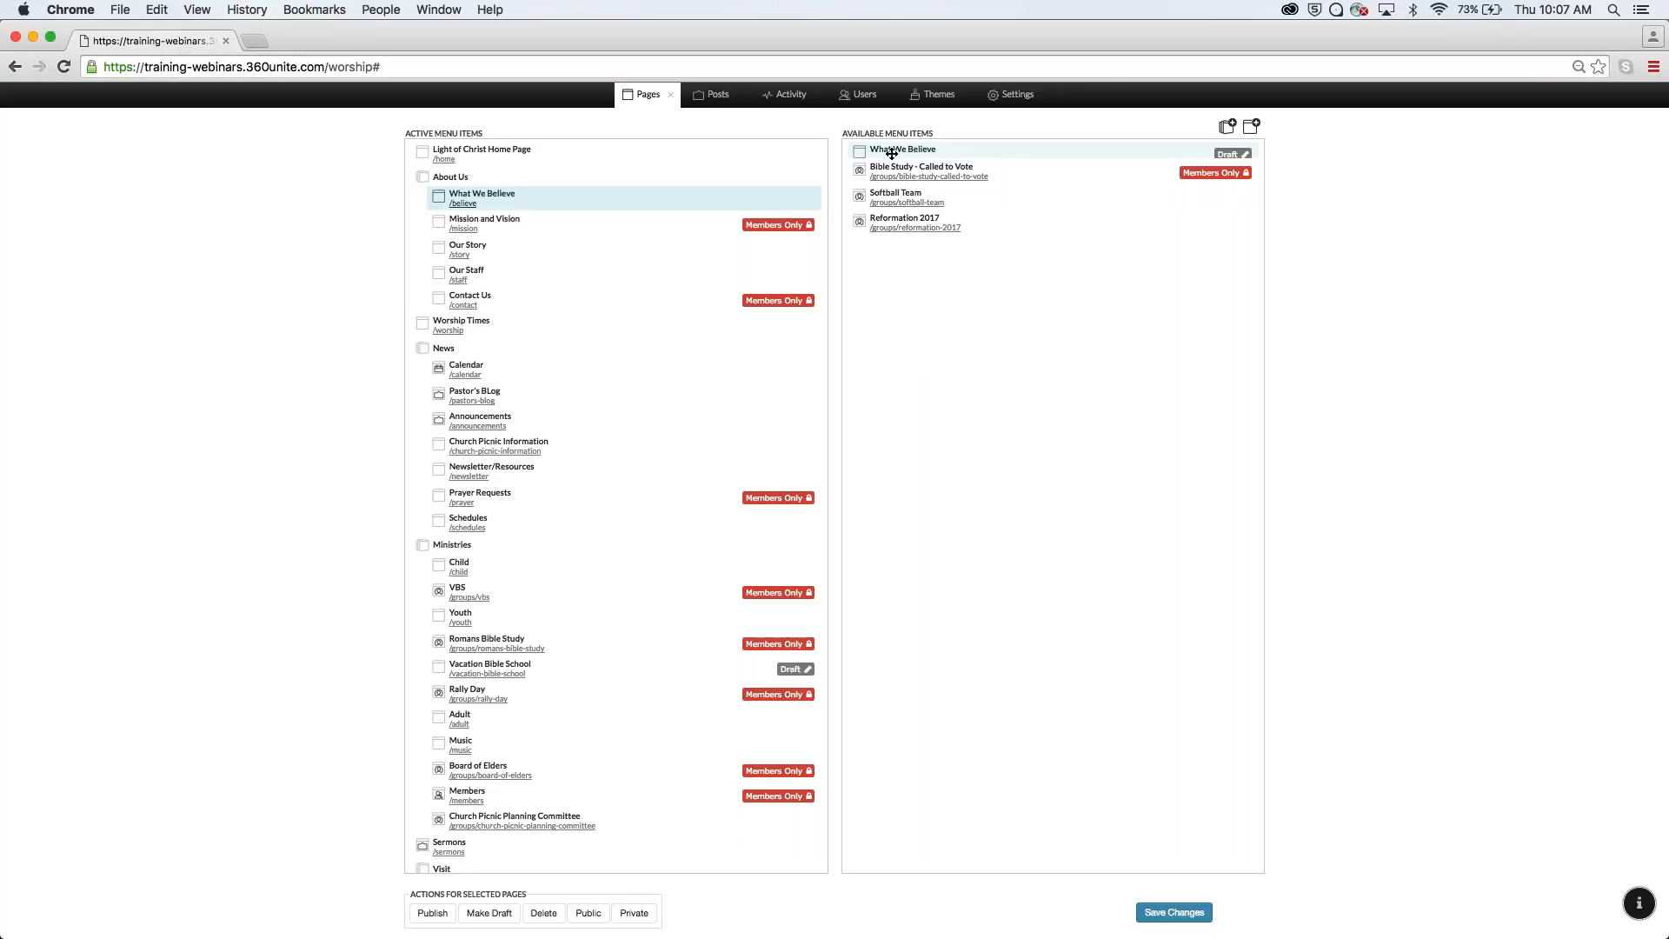
Move the new What We Believe draft into About Us, directly below Mission and Vision, and save the changes.
{"action": "left_click_drag", "start_coordinate": [891, 154], "coordinate": [482, 248]}
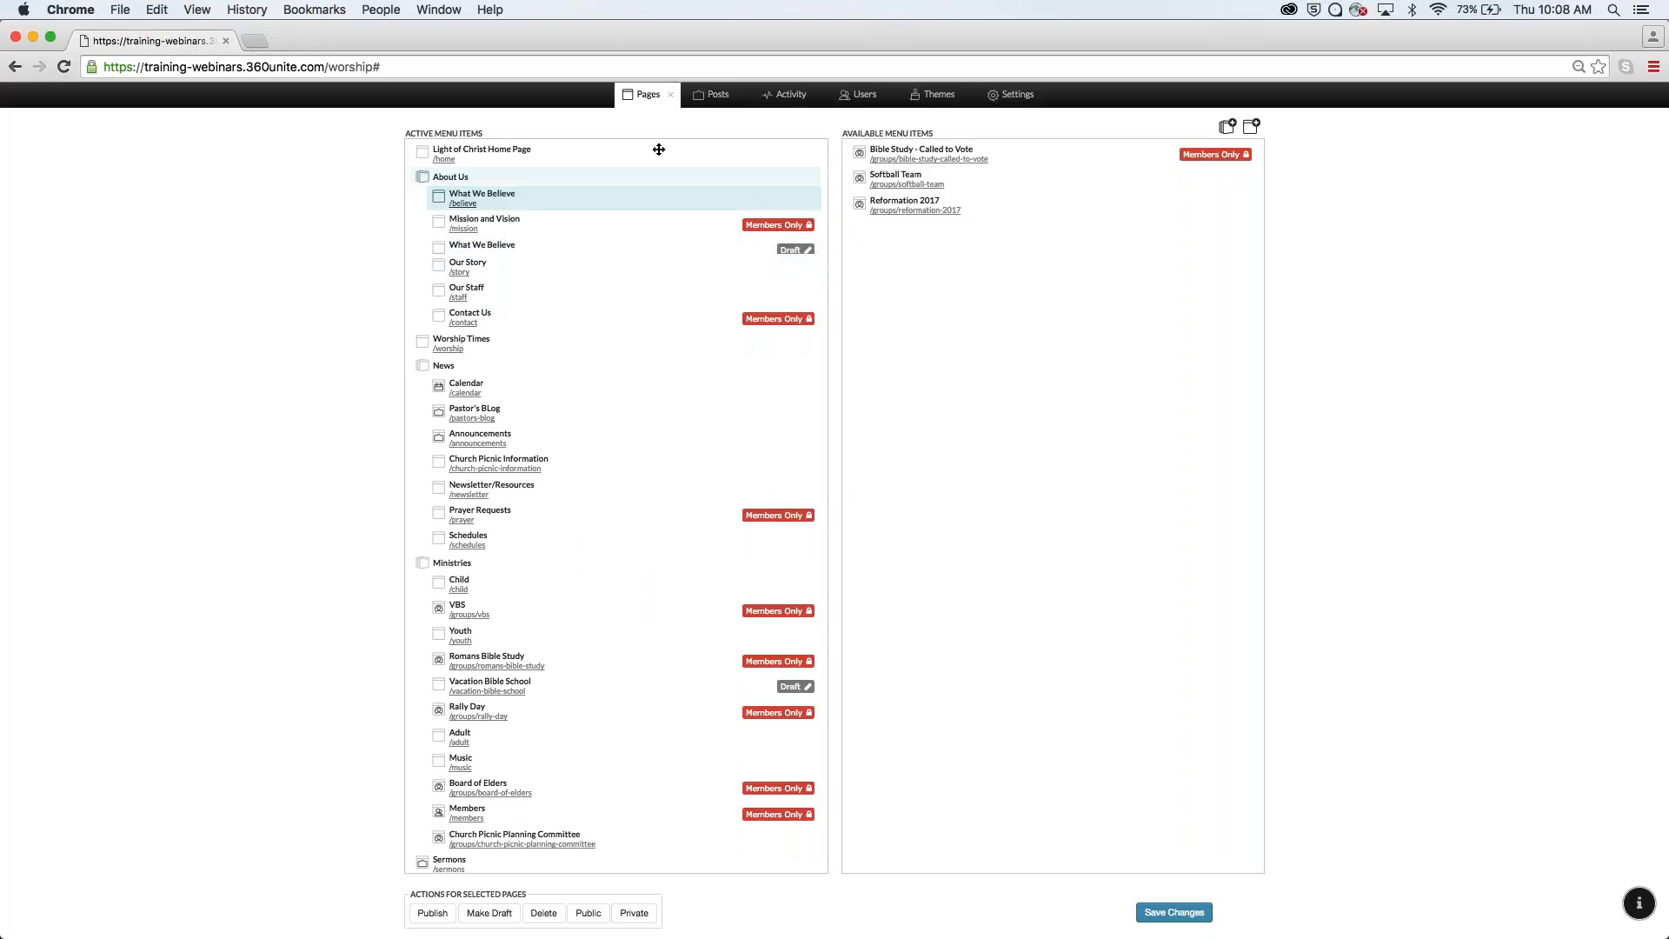
{"action": "left_click", "coordinate": [671, 95]}
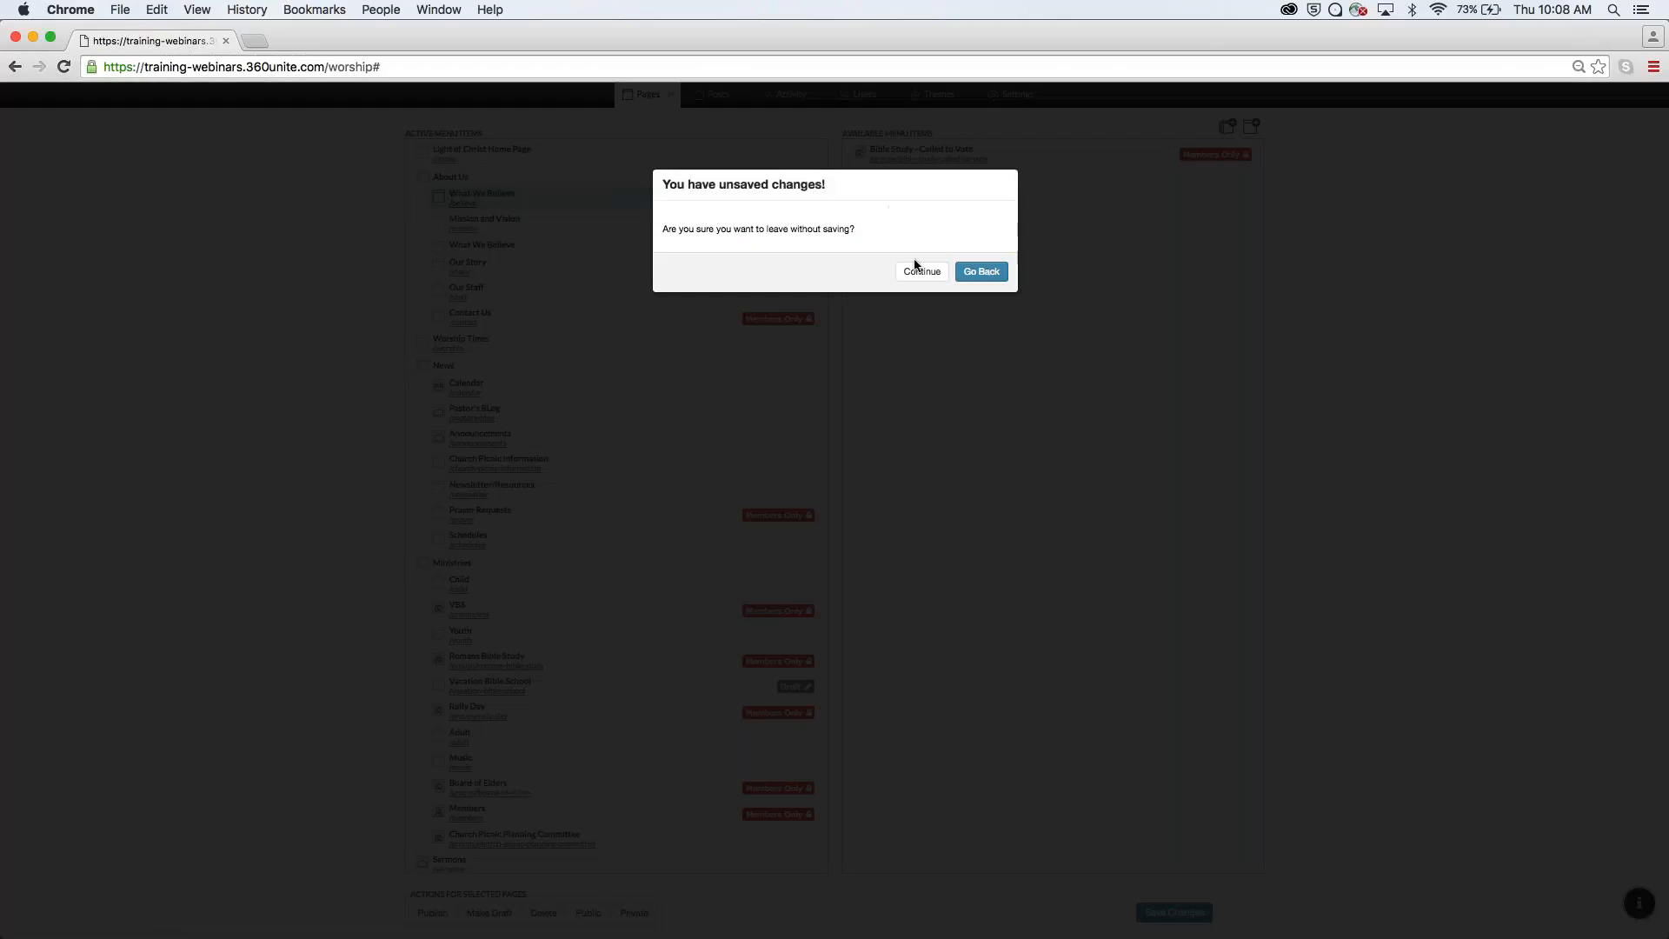
{"action": "left_click", "coordinate": [1002, 274]}
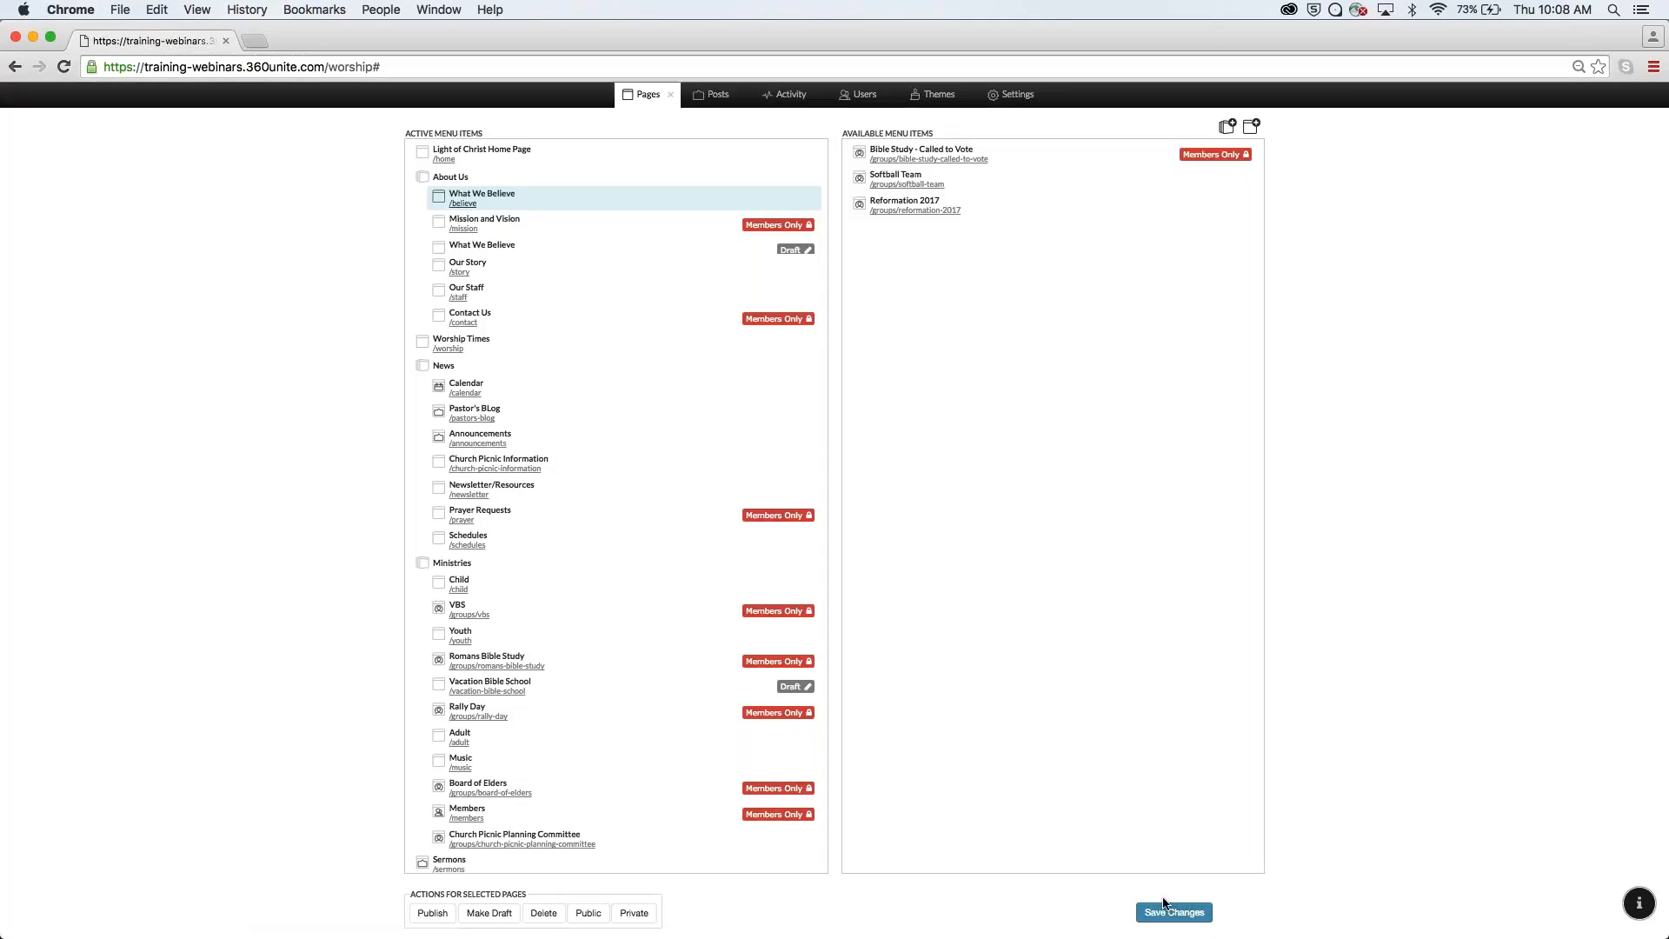
{"action": "left_click", "coordinate": [1172, 913]}
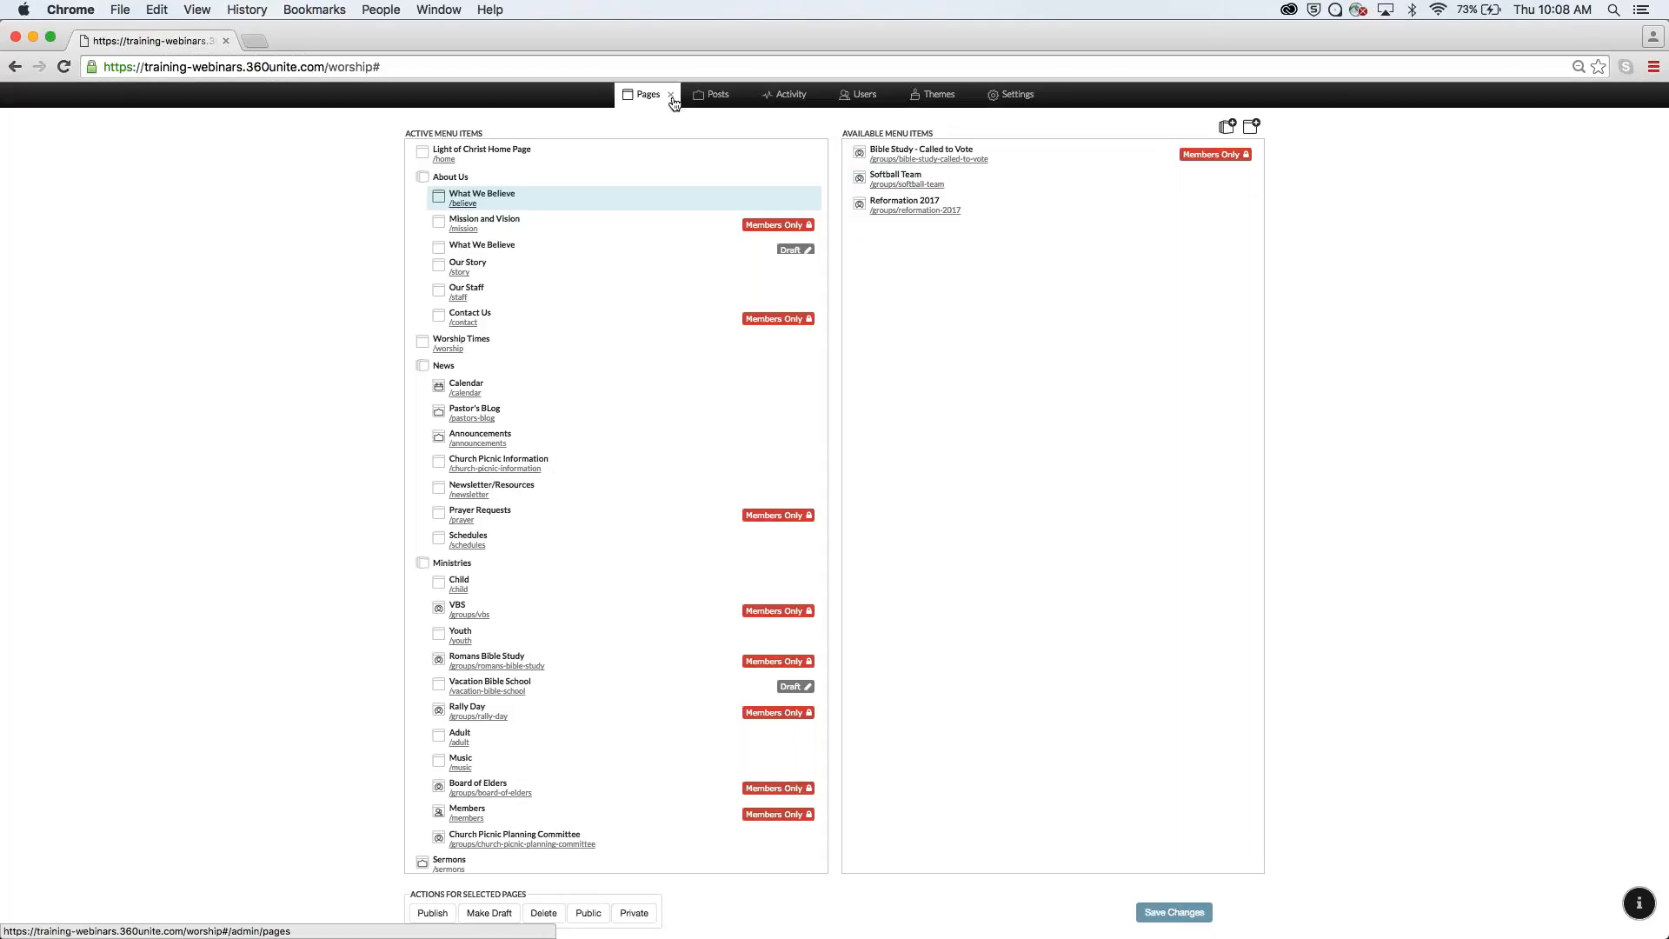
Return to the live site and check the new What We Believe draft page under About Us.
{"action": "left_click", "coordinate": [671, 95]}
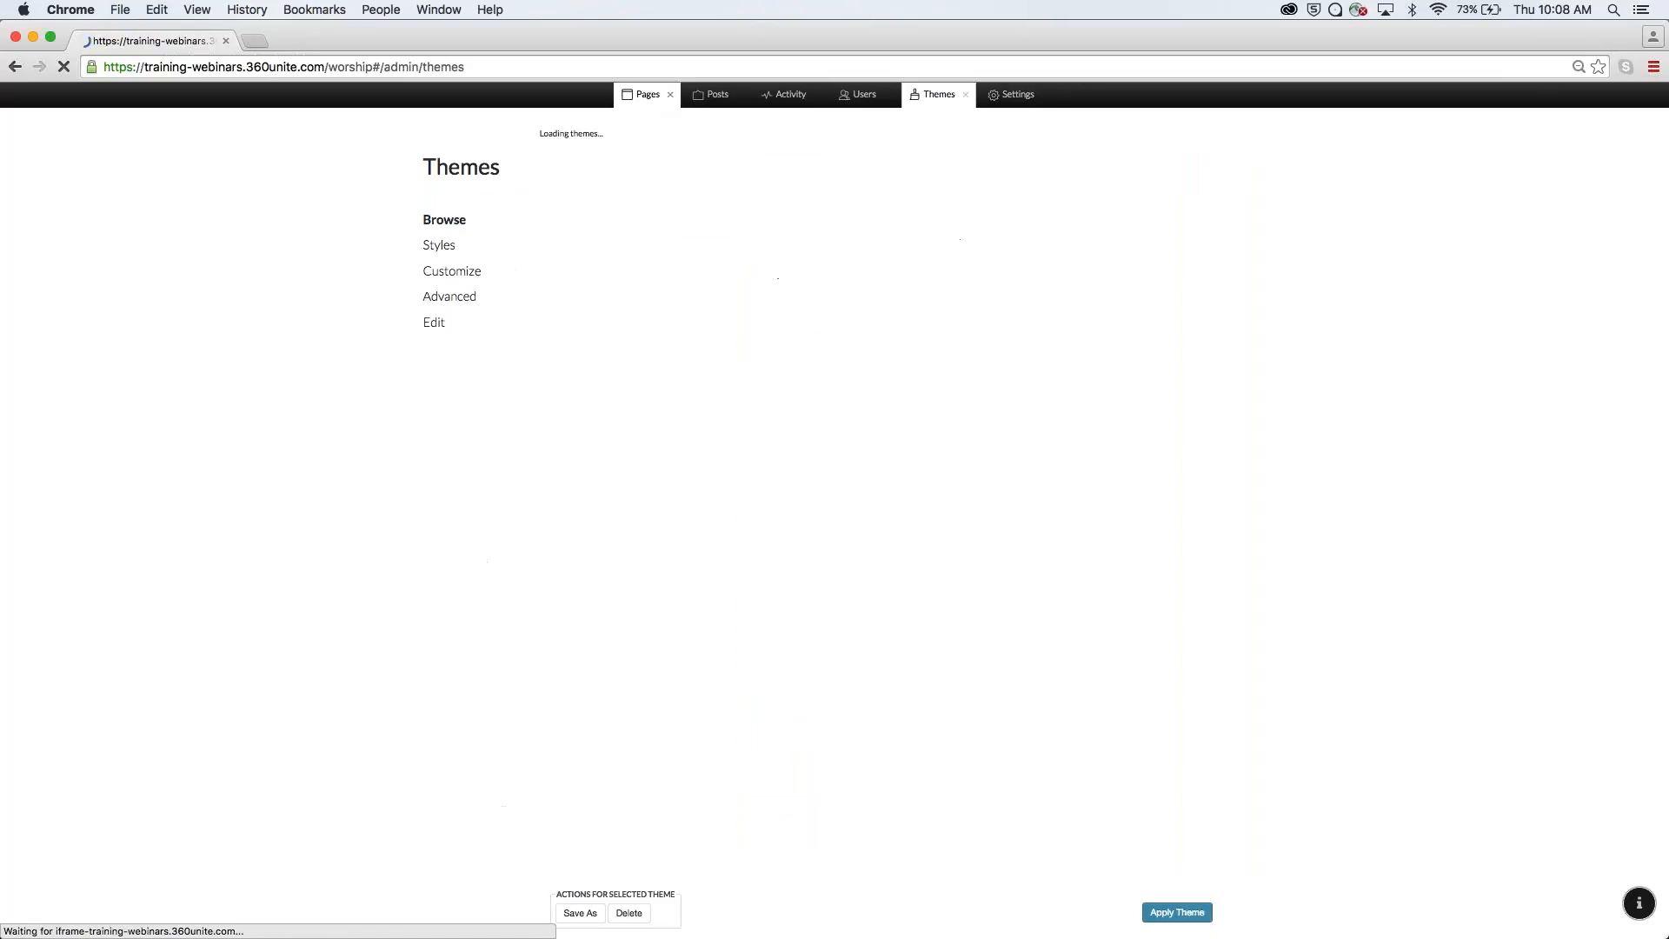
{"action": "left_click", "coordinate": [670, 95]}
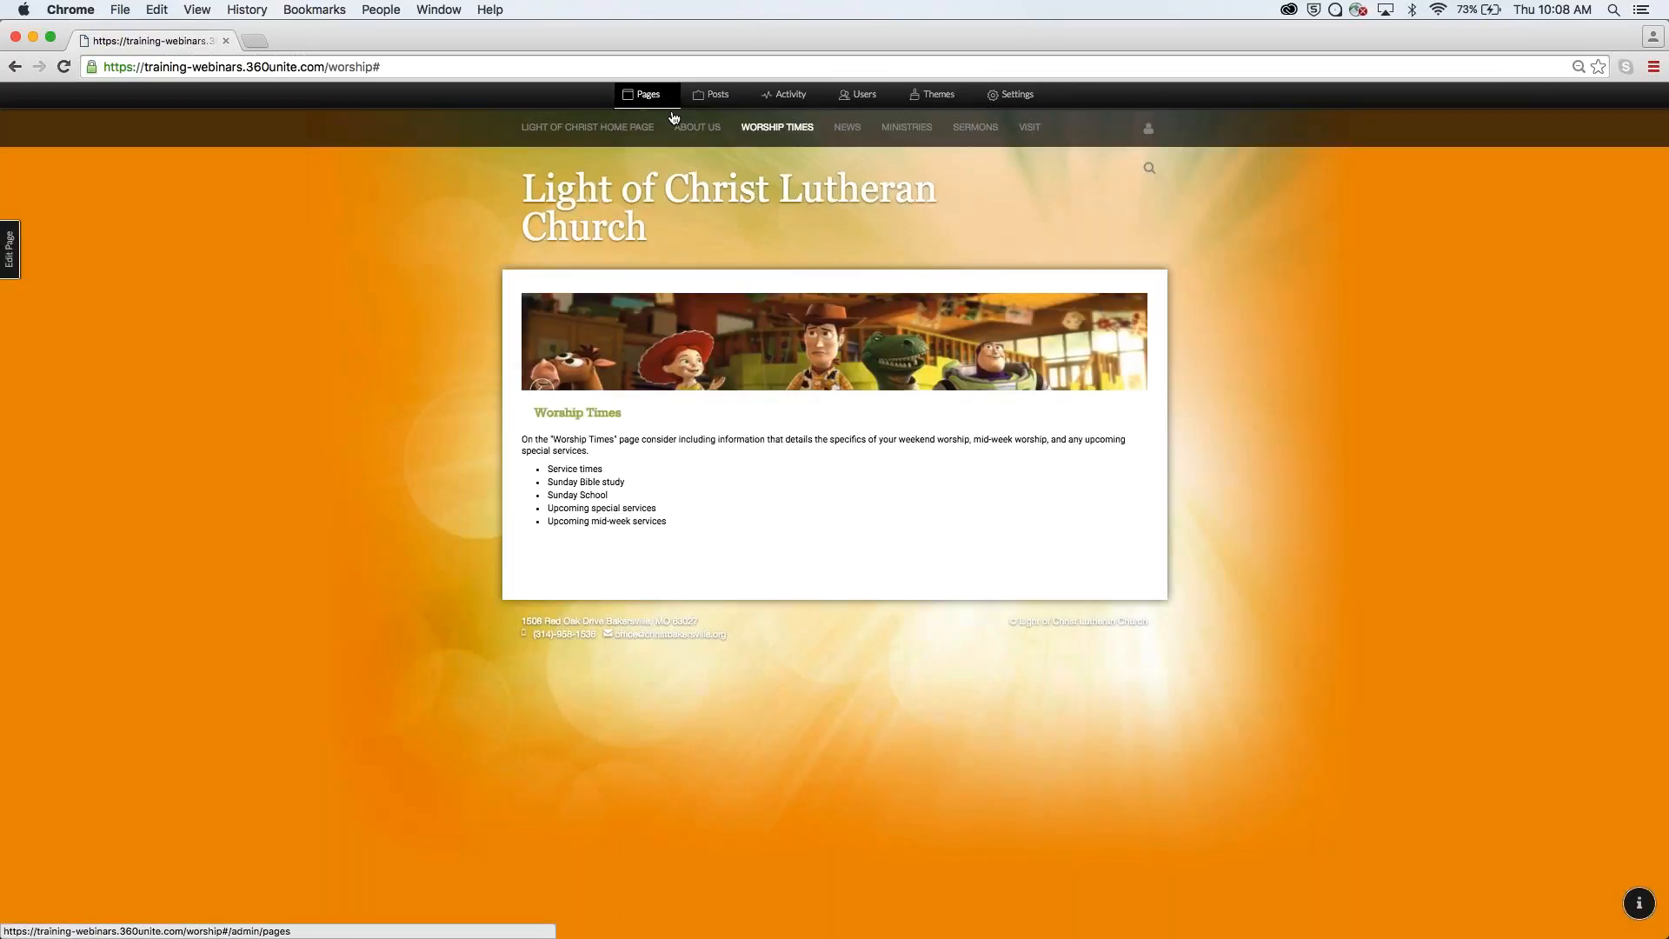
{"action": "left_click", "coordinate": [624, 128]}
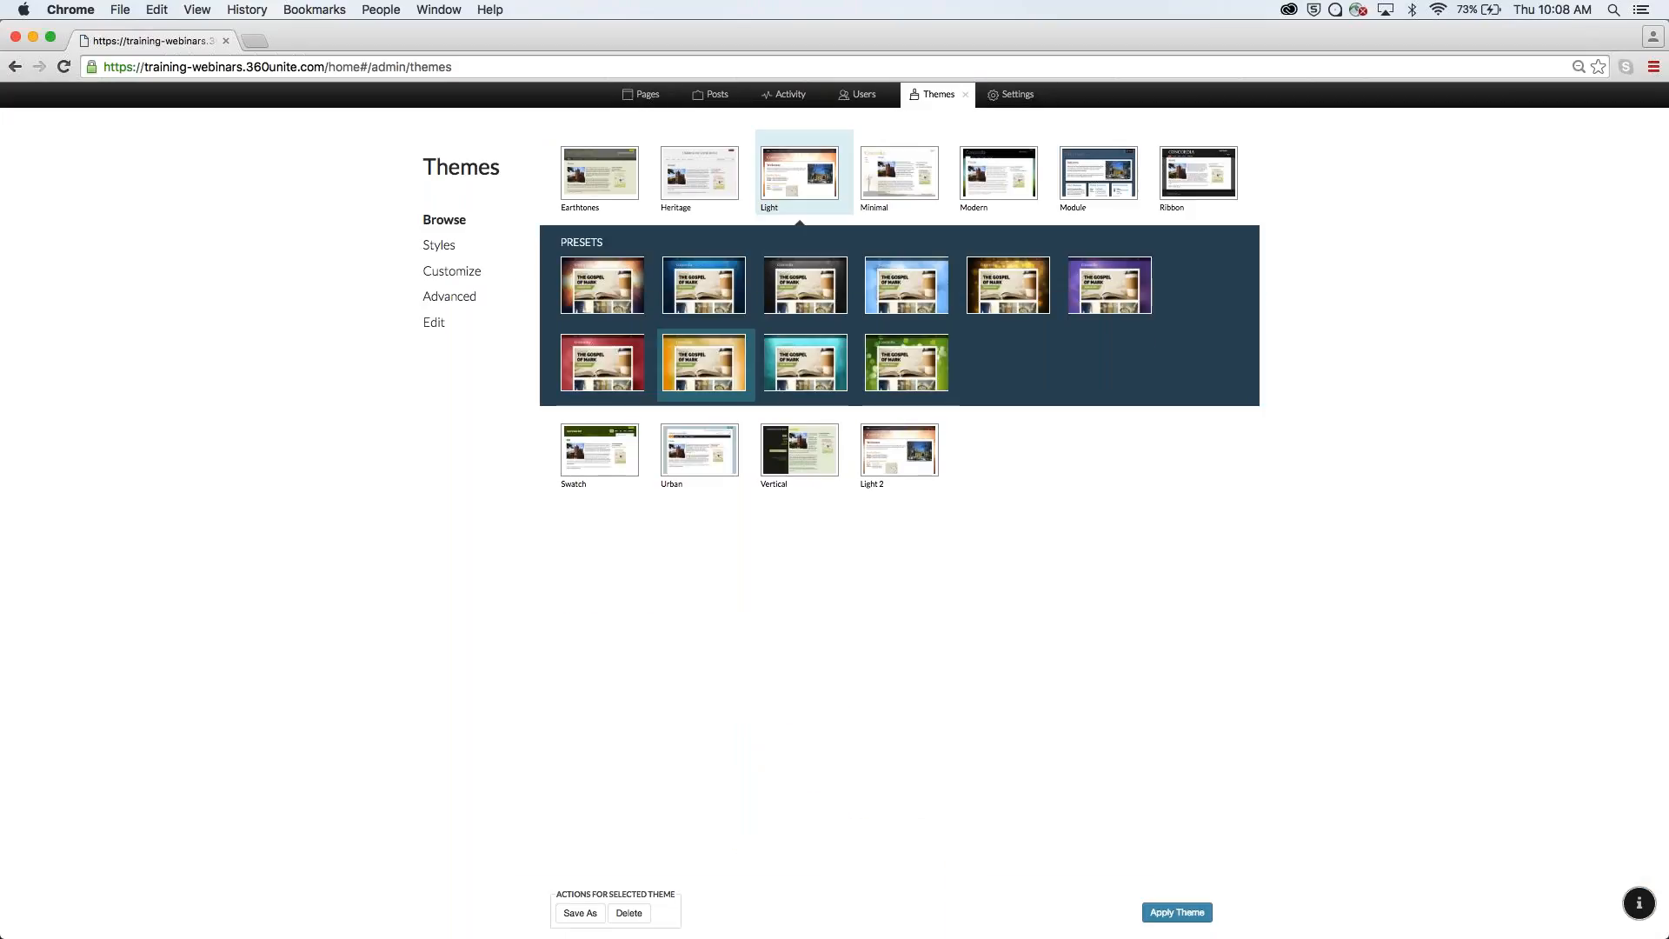
{"action": "left_click", "coordinate": [965, 94]}
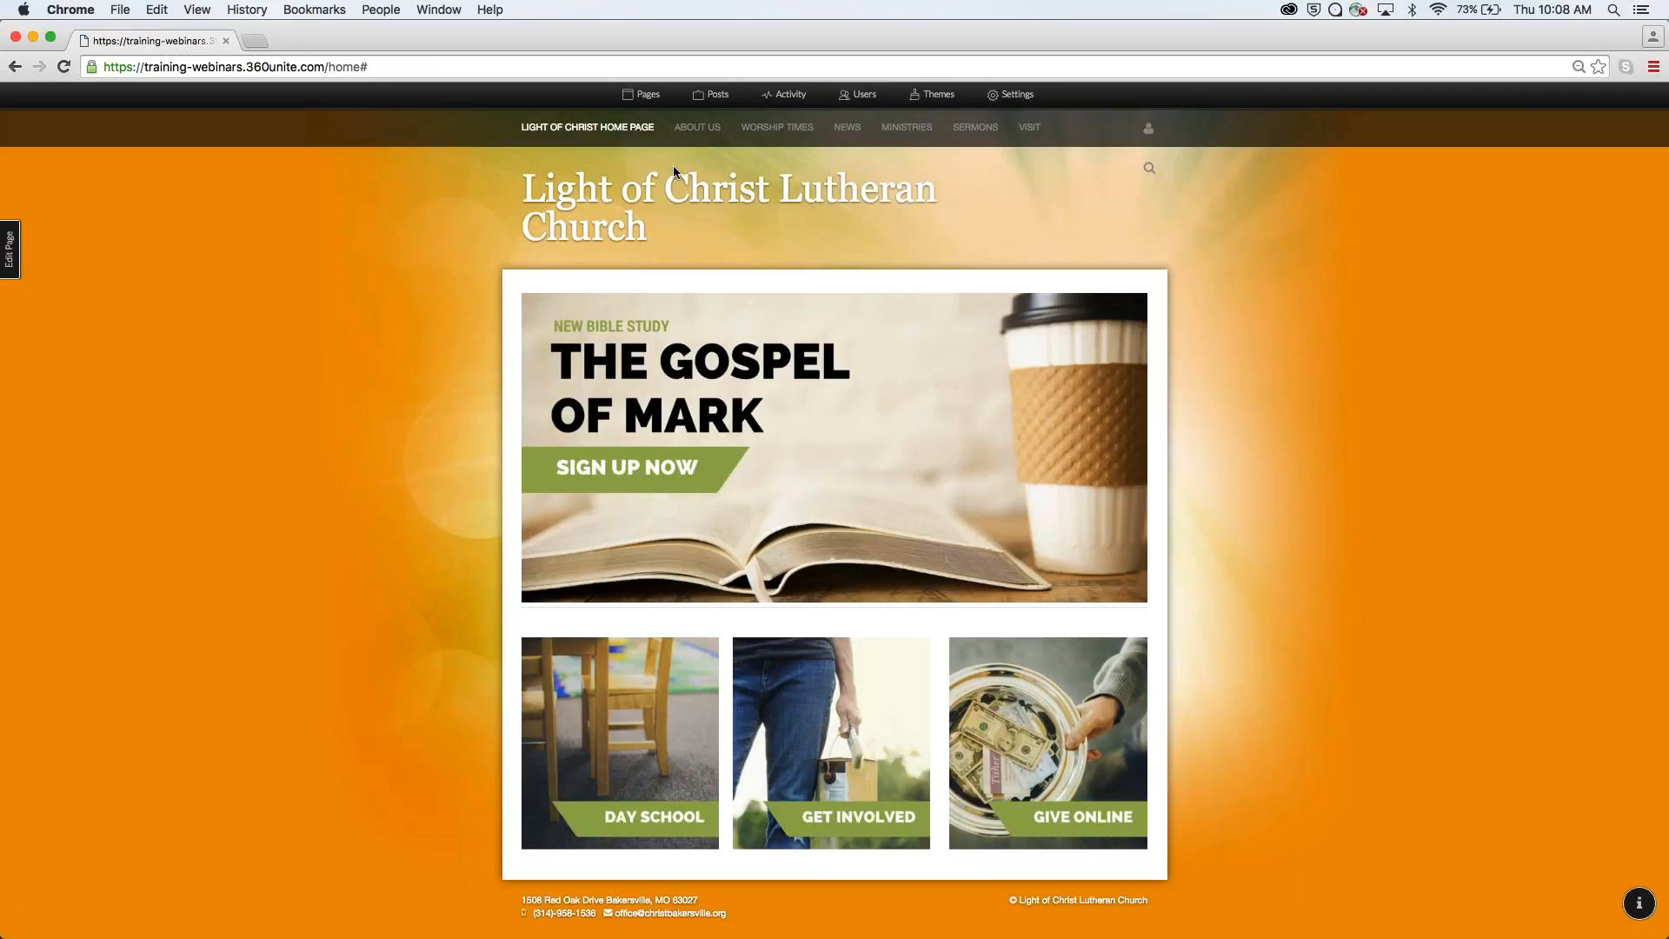
{"action": "mouse_move", "coordinate": [697, 129]}
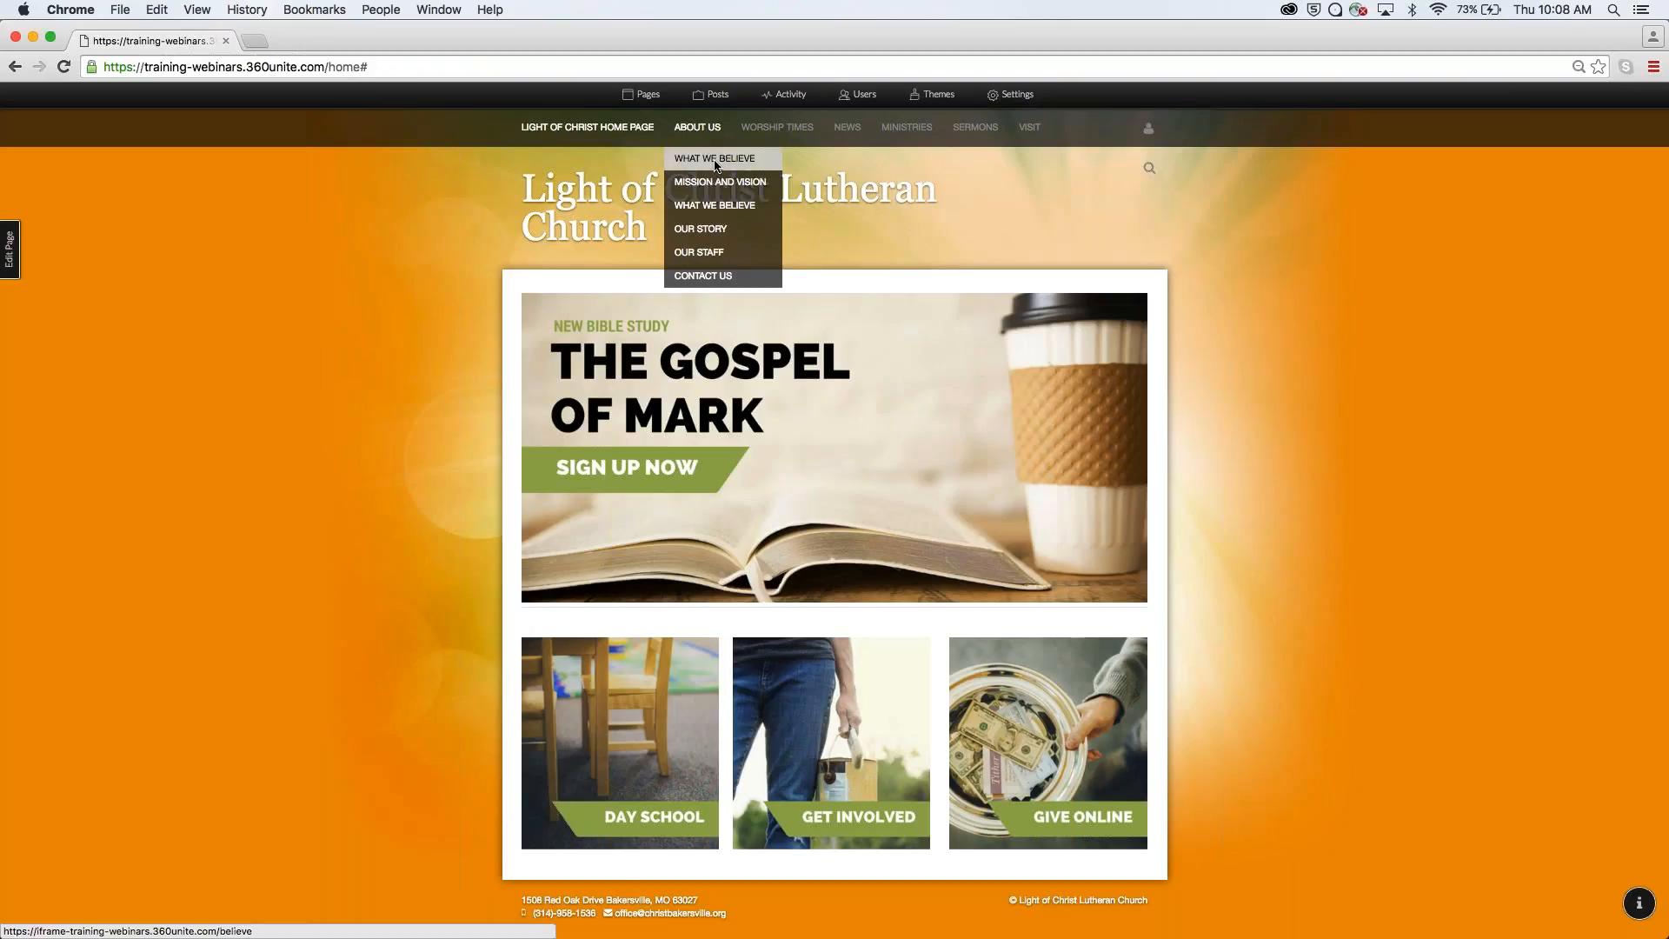
{"action": "left_click", "coordinate": [728, 210]}
{"action": "left_click", "coordinate": [933, 94]}
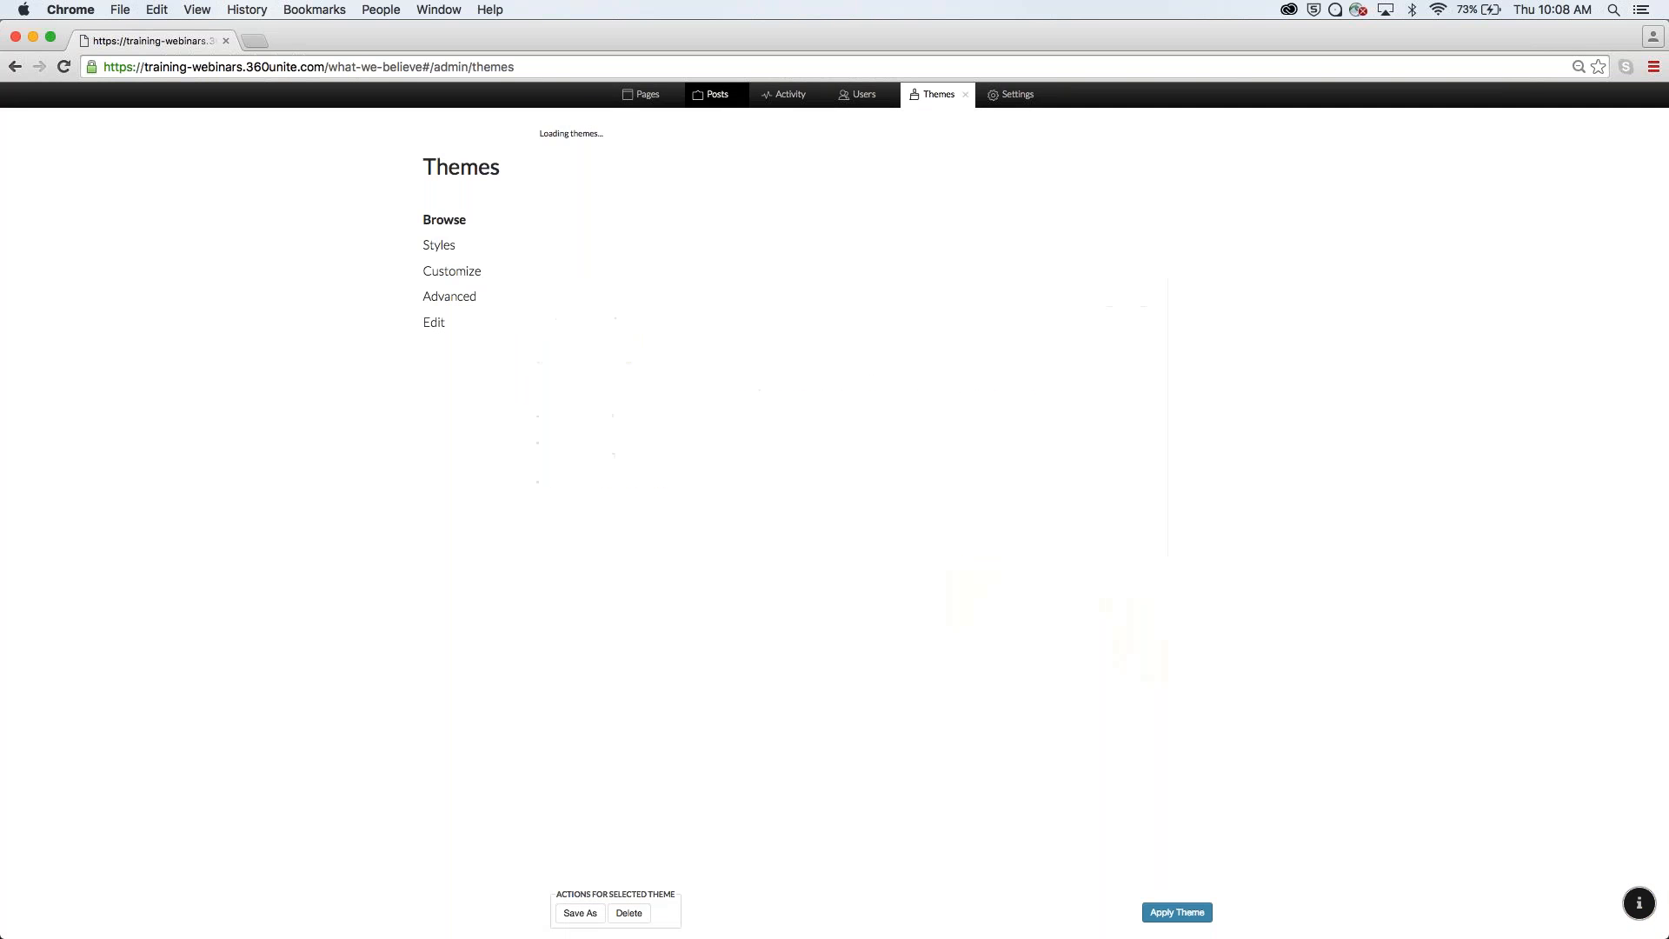
{"action": "left_click", "coordinate": [966, 95]}
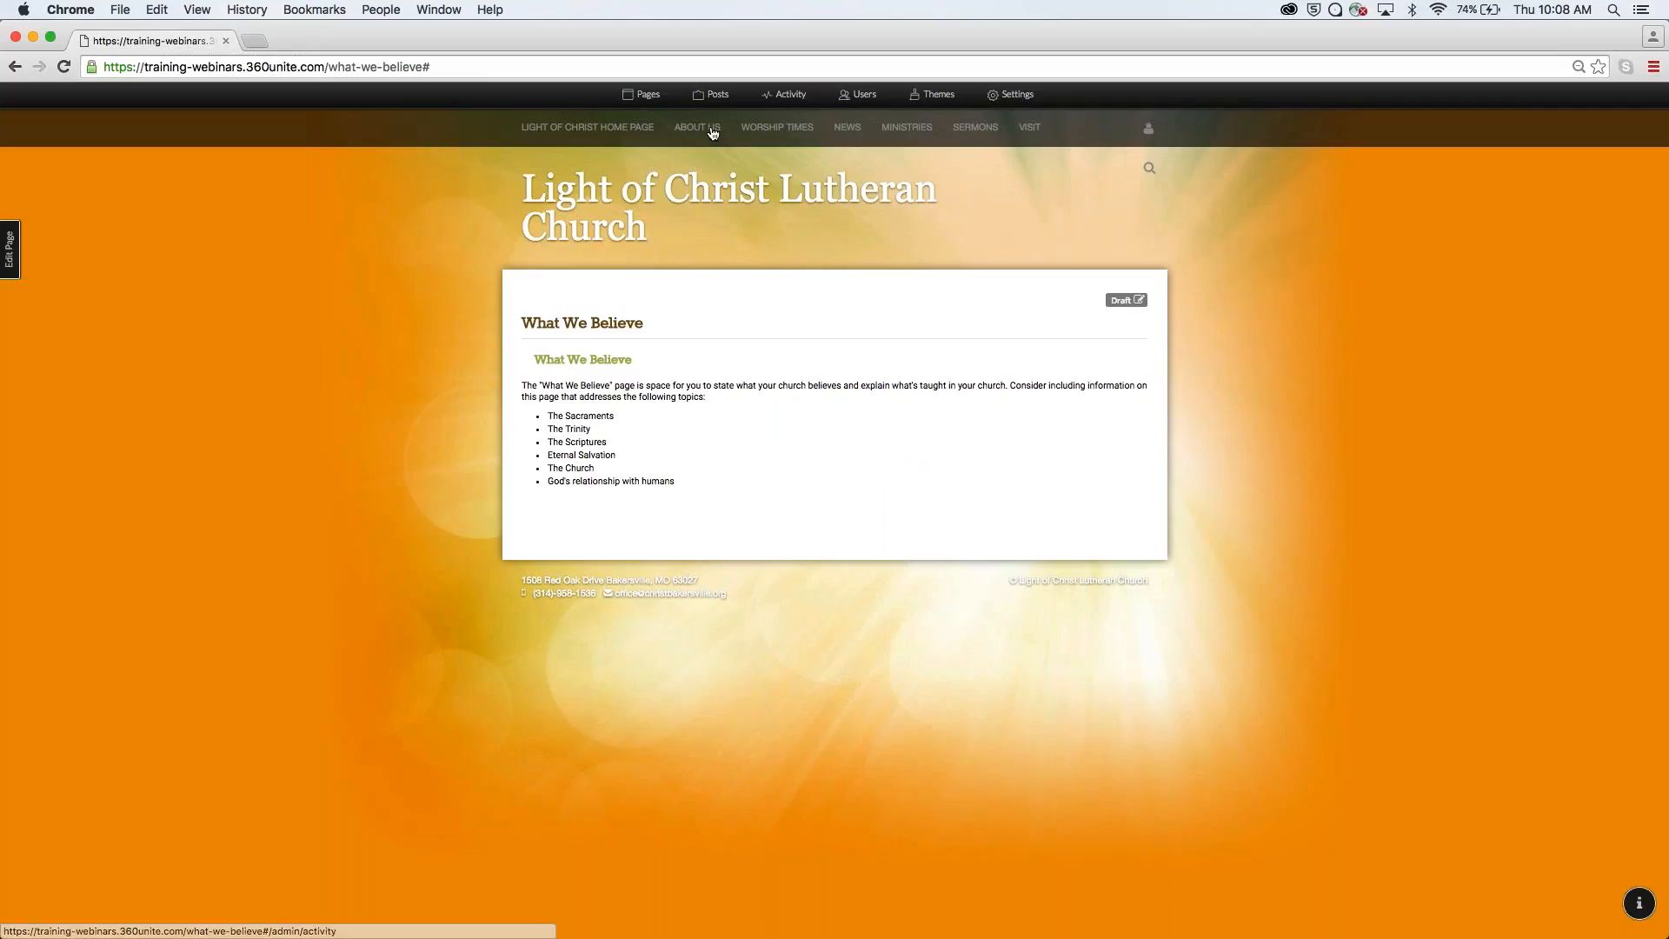
{"action": "mouse_move", "coordinate": [682, 130]}
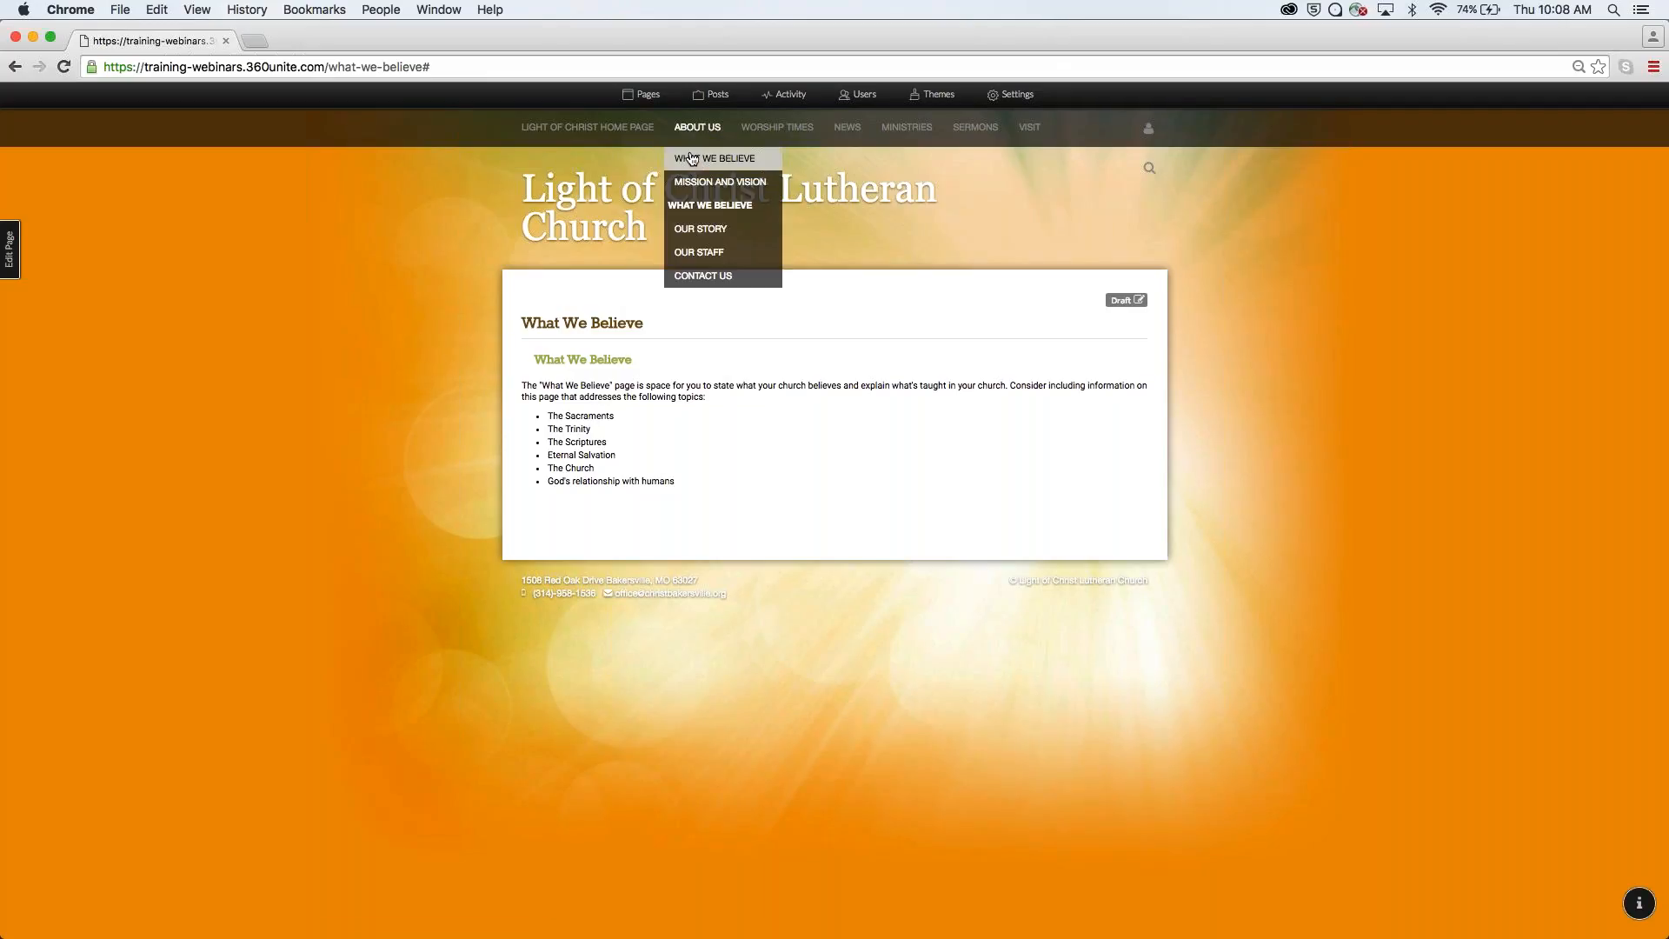
{"action": "mouse_move", "coordinate": [892, 121]}
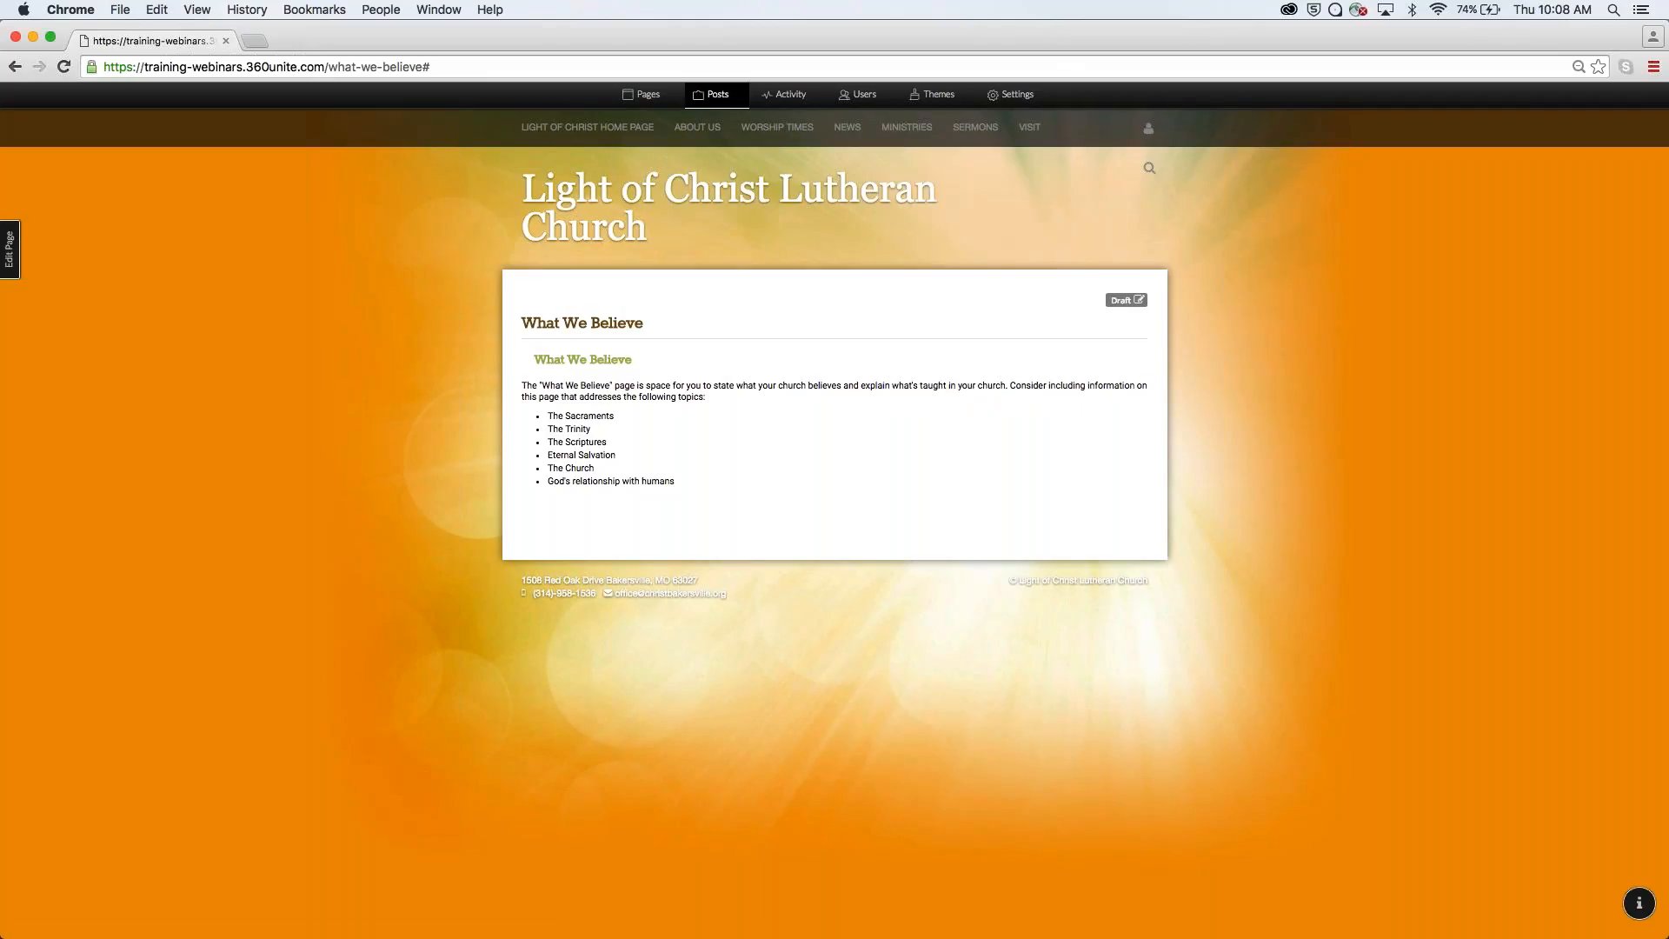
Permanently delete the draft What We Believe page located under About Us.
{"action": "left_click", "coordinate": [643, 95]}
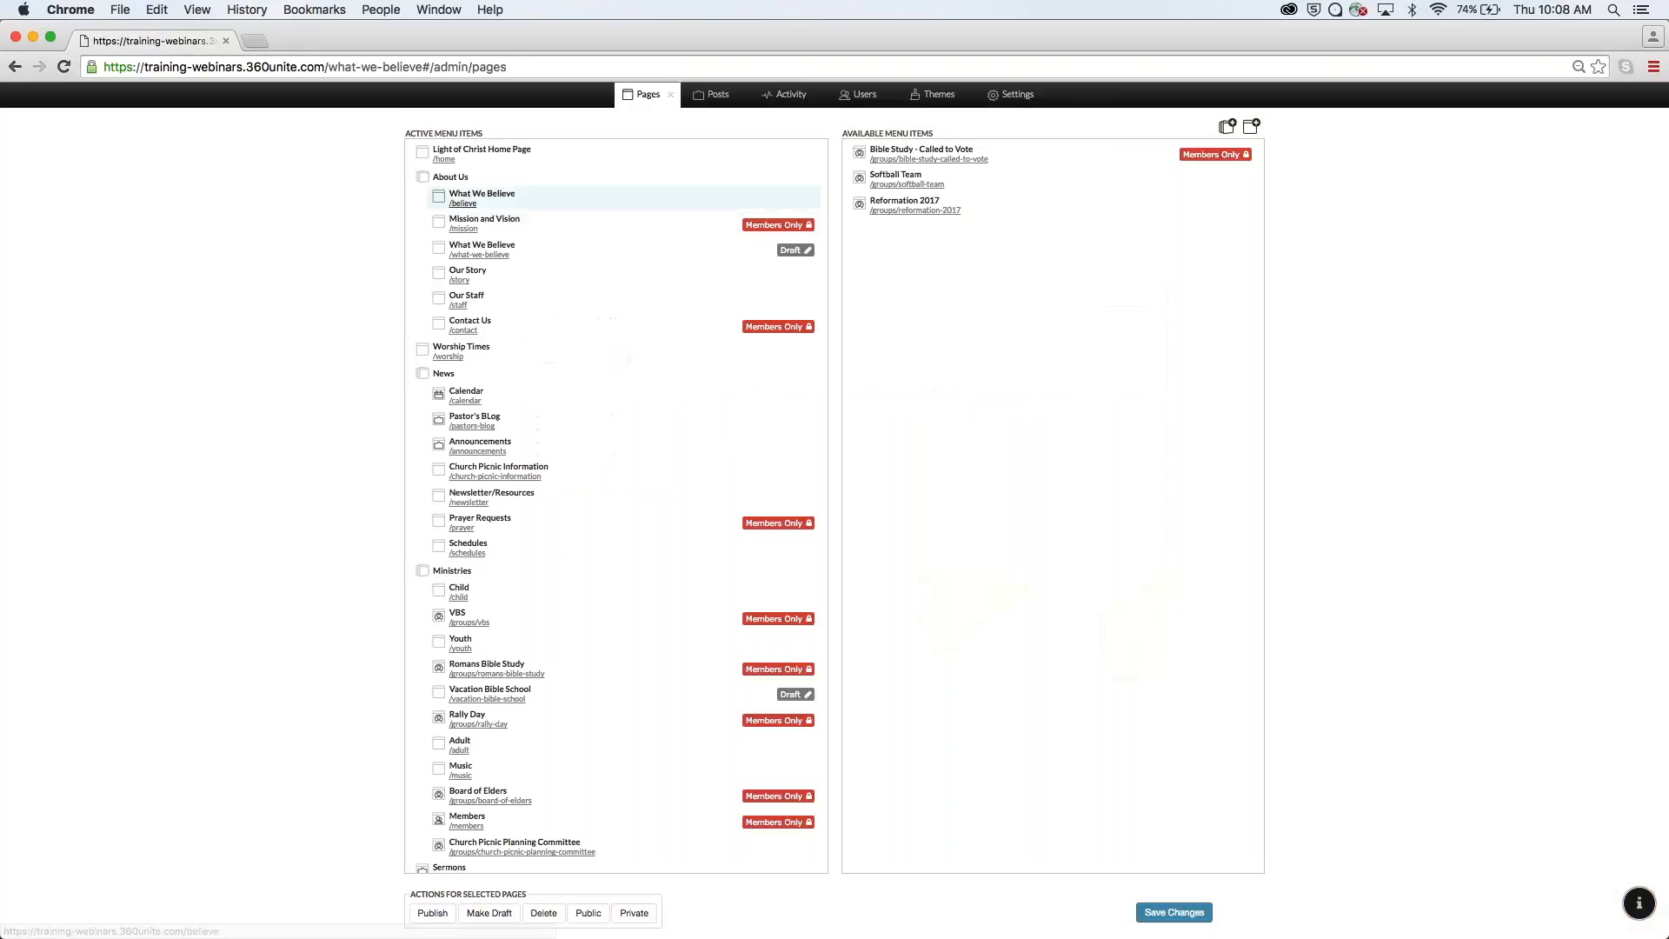
{"action": "left_click", "coordinate": [543, 248]}
{"action": "left_click", "coordinate": [546, 914]}
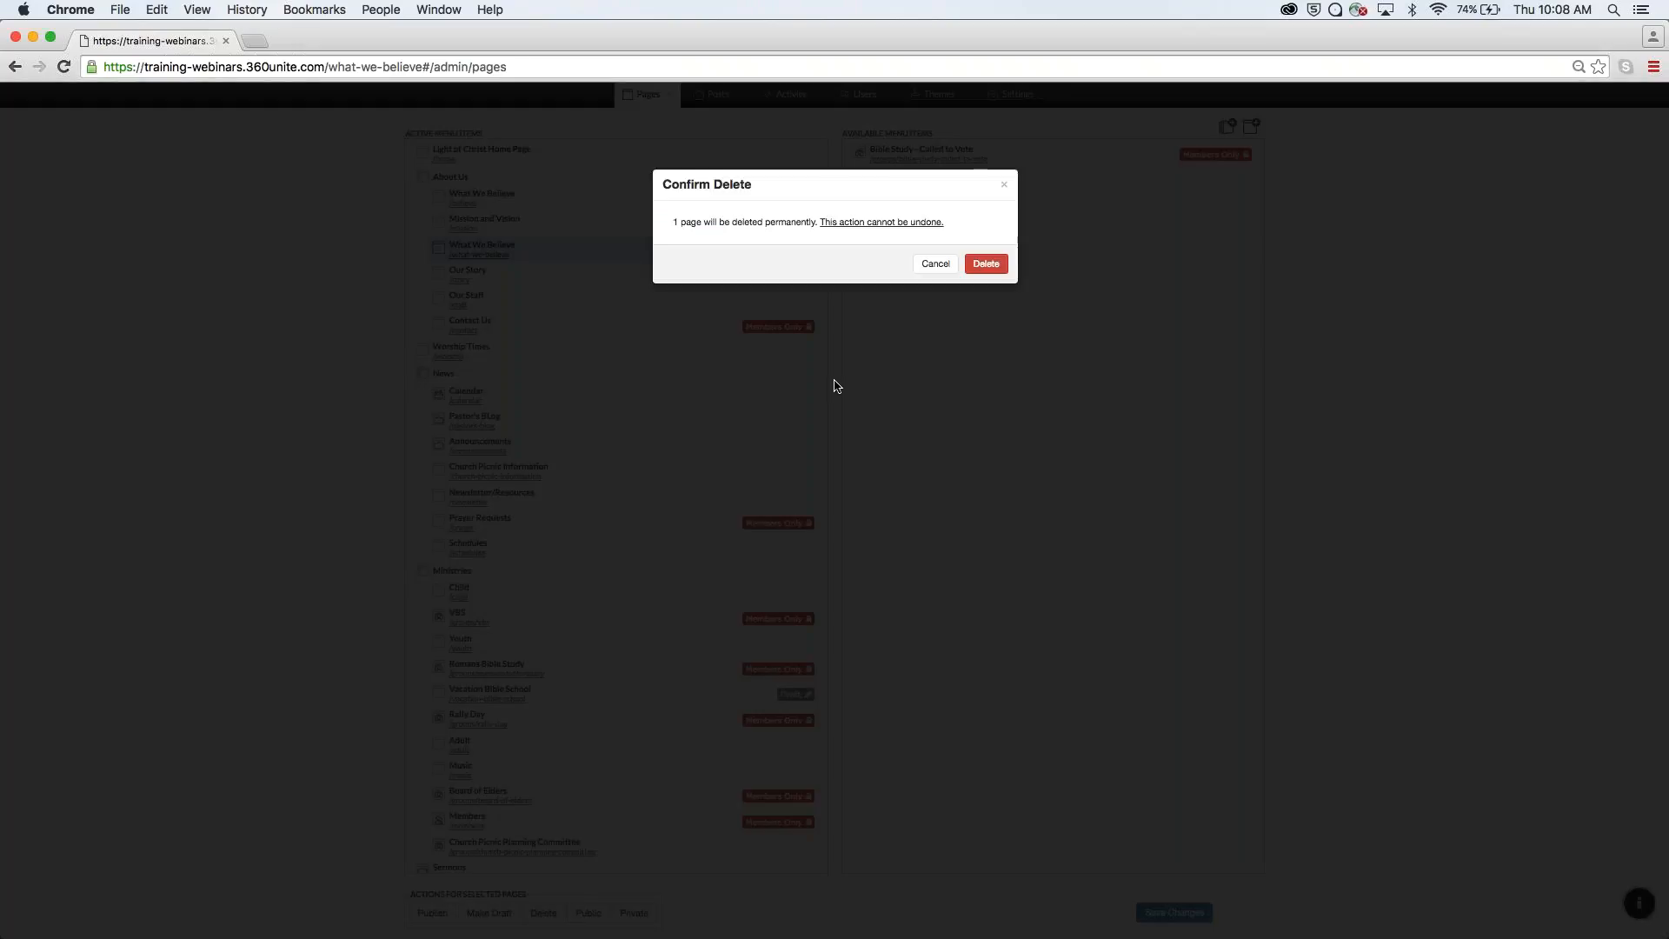
{"action": "left_click", "coordinate": [986, 264]}
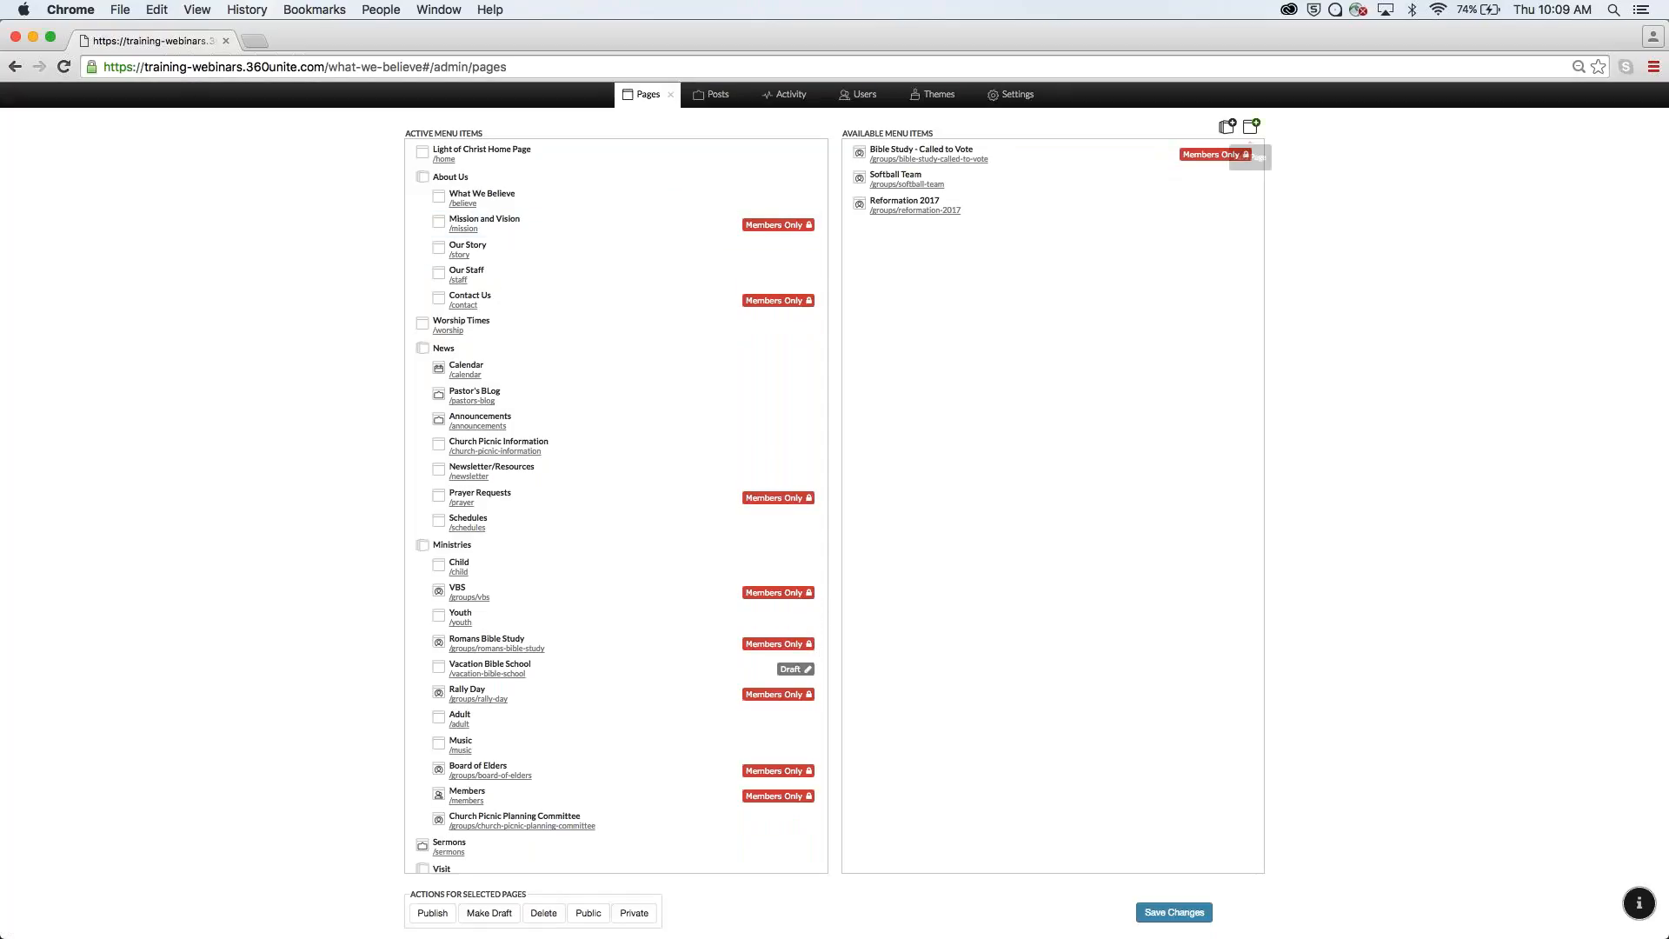
Create a new page from the What to Expect template.
{"action": "left_click", "coordinate": [1252, 127]}
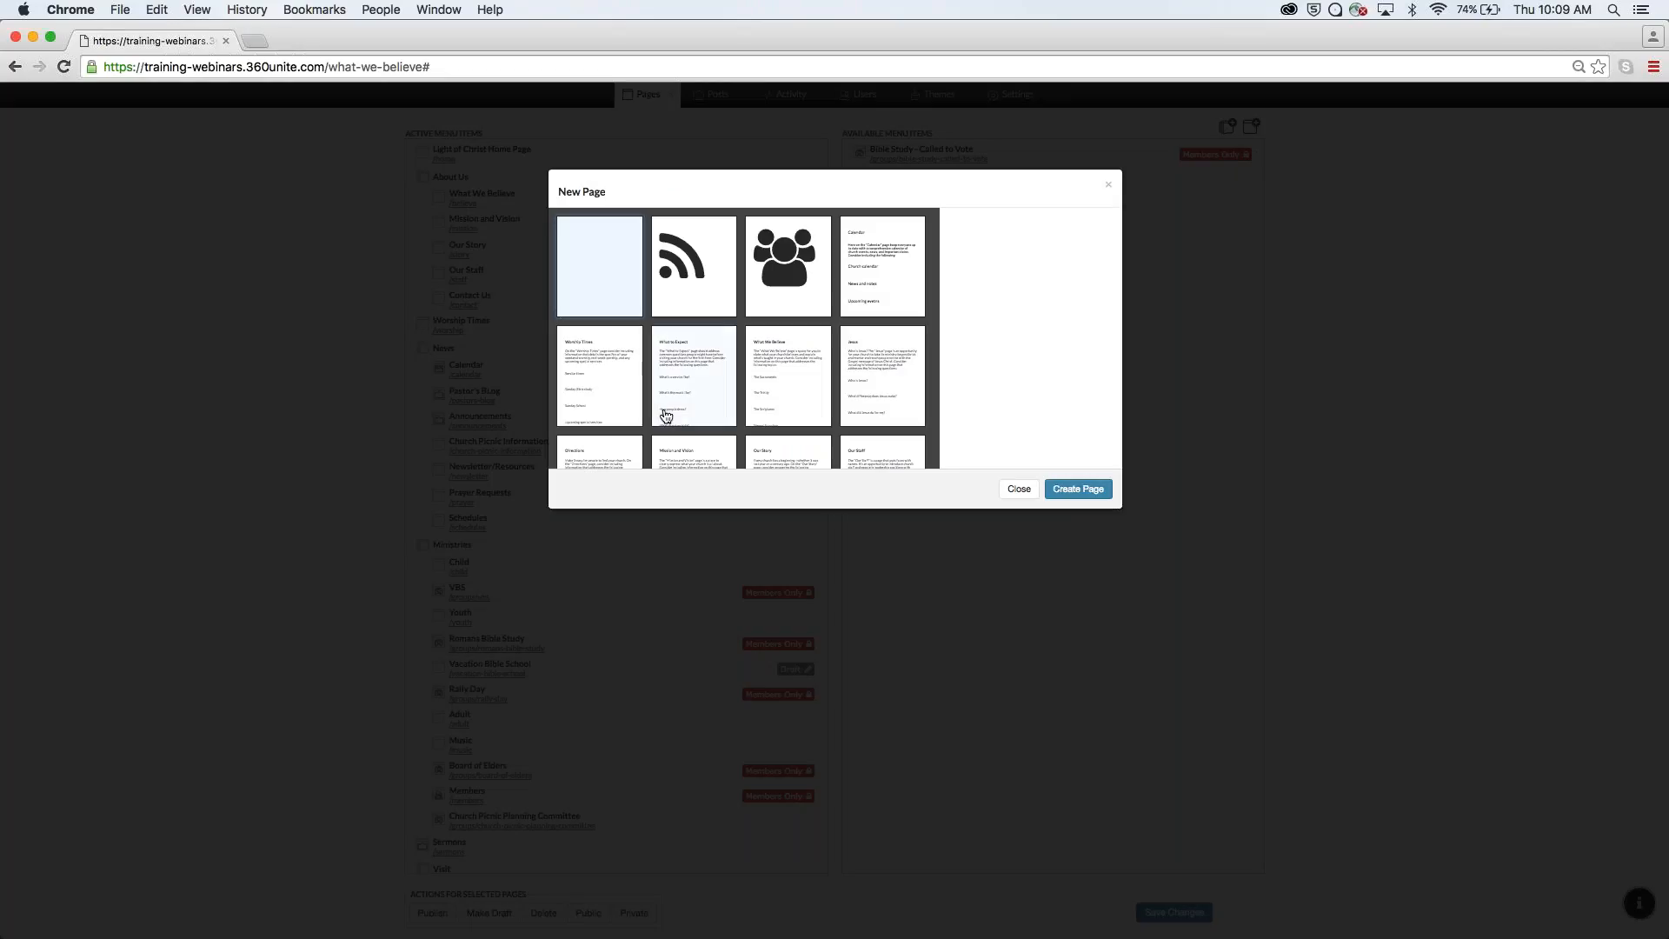
{"action": "left_click", "coordinate": [712, 397]}
{"action": "left_click", "coordinate": [1094, 491]}
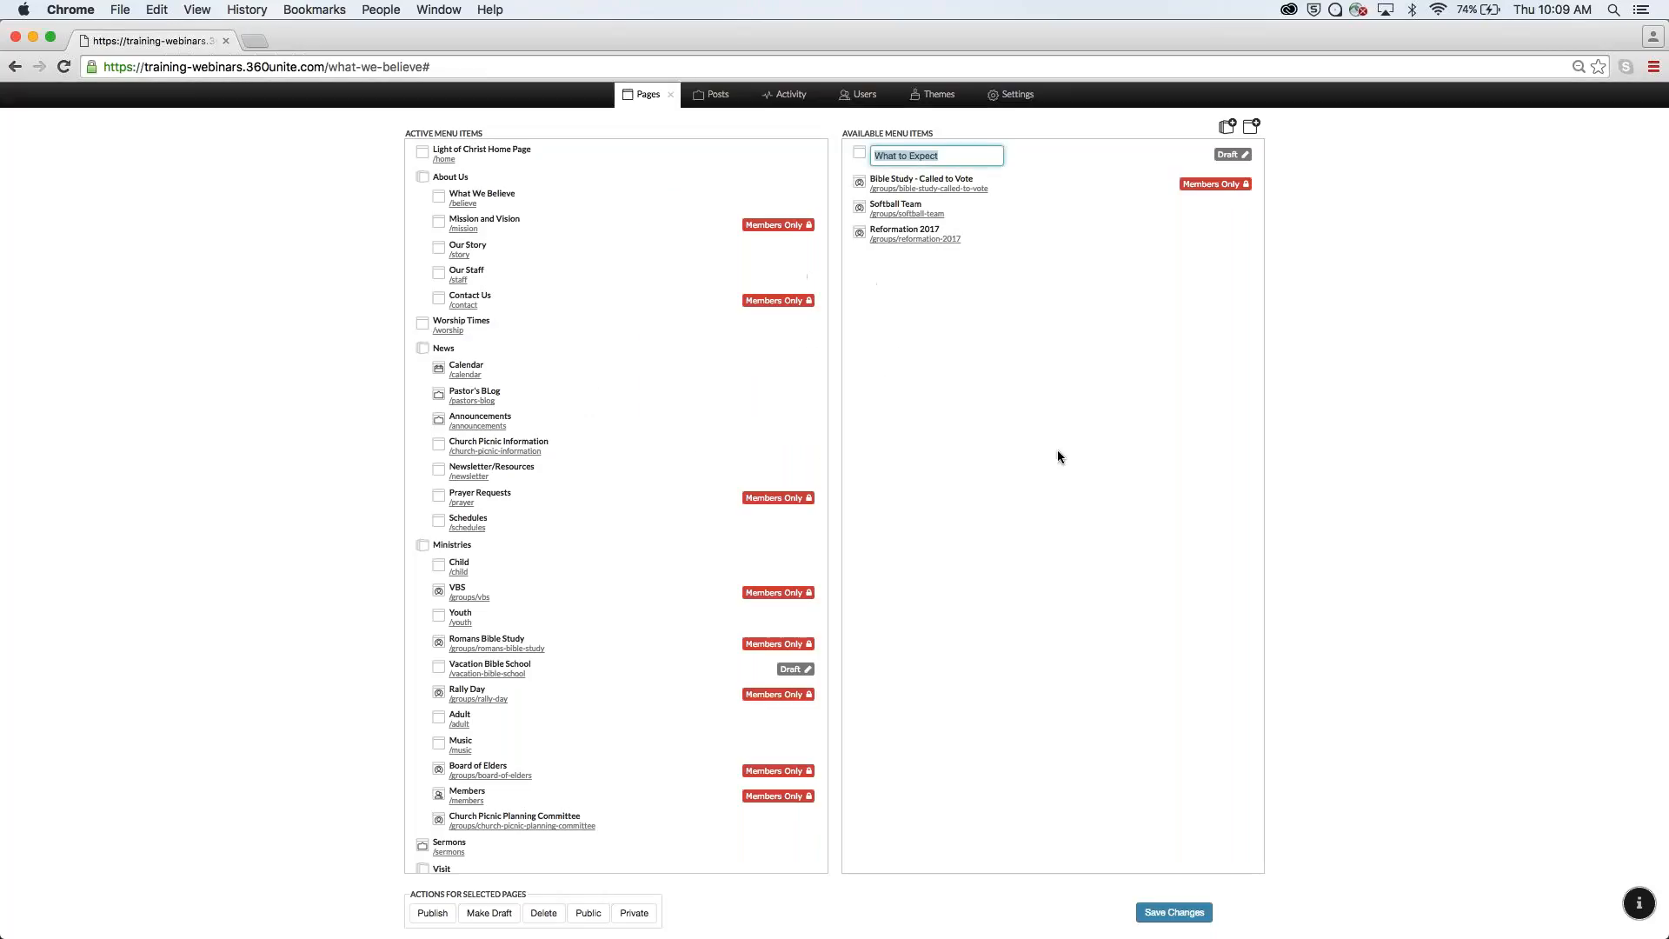
Move the new What to Expect draft into About Us, directly below Mission and Vision, and save the menu changes.
{"action": "left_click", "coordinate": [1008, 377]}
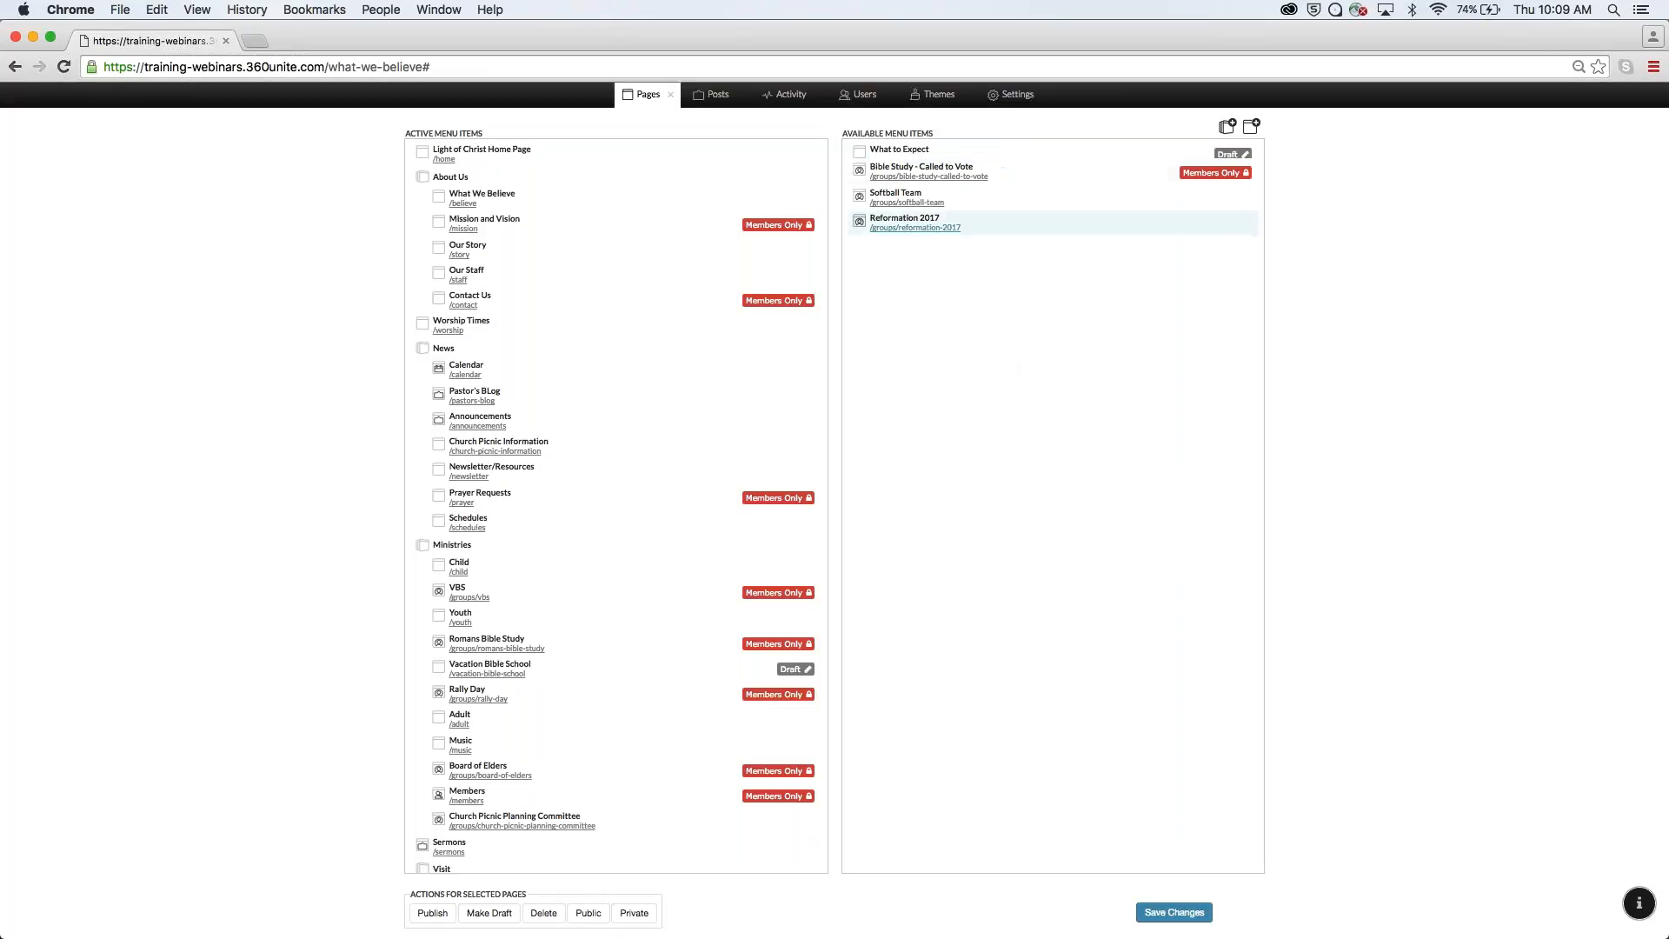
{"action": "left_click_drag", "start_coordinate": [888, 157], "coordinate": [477, 246]}
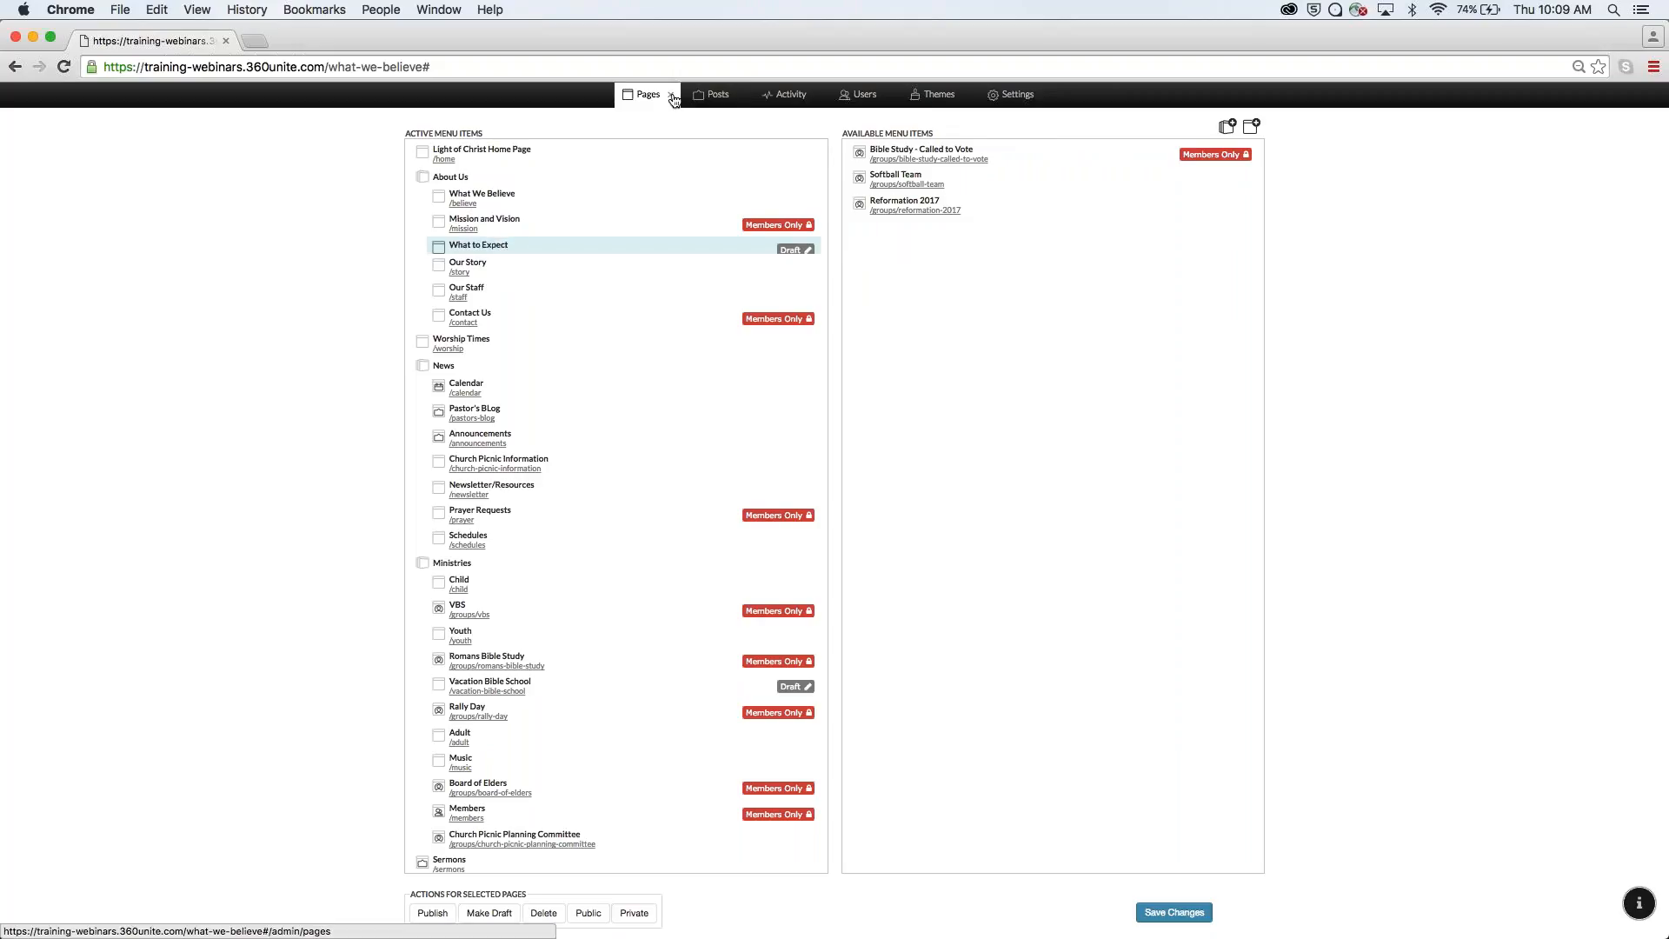
{"action": "left_click", "coordinate": [1183, 915]}
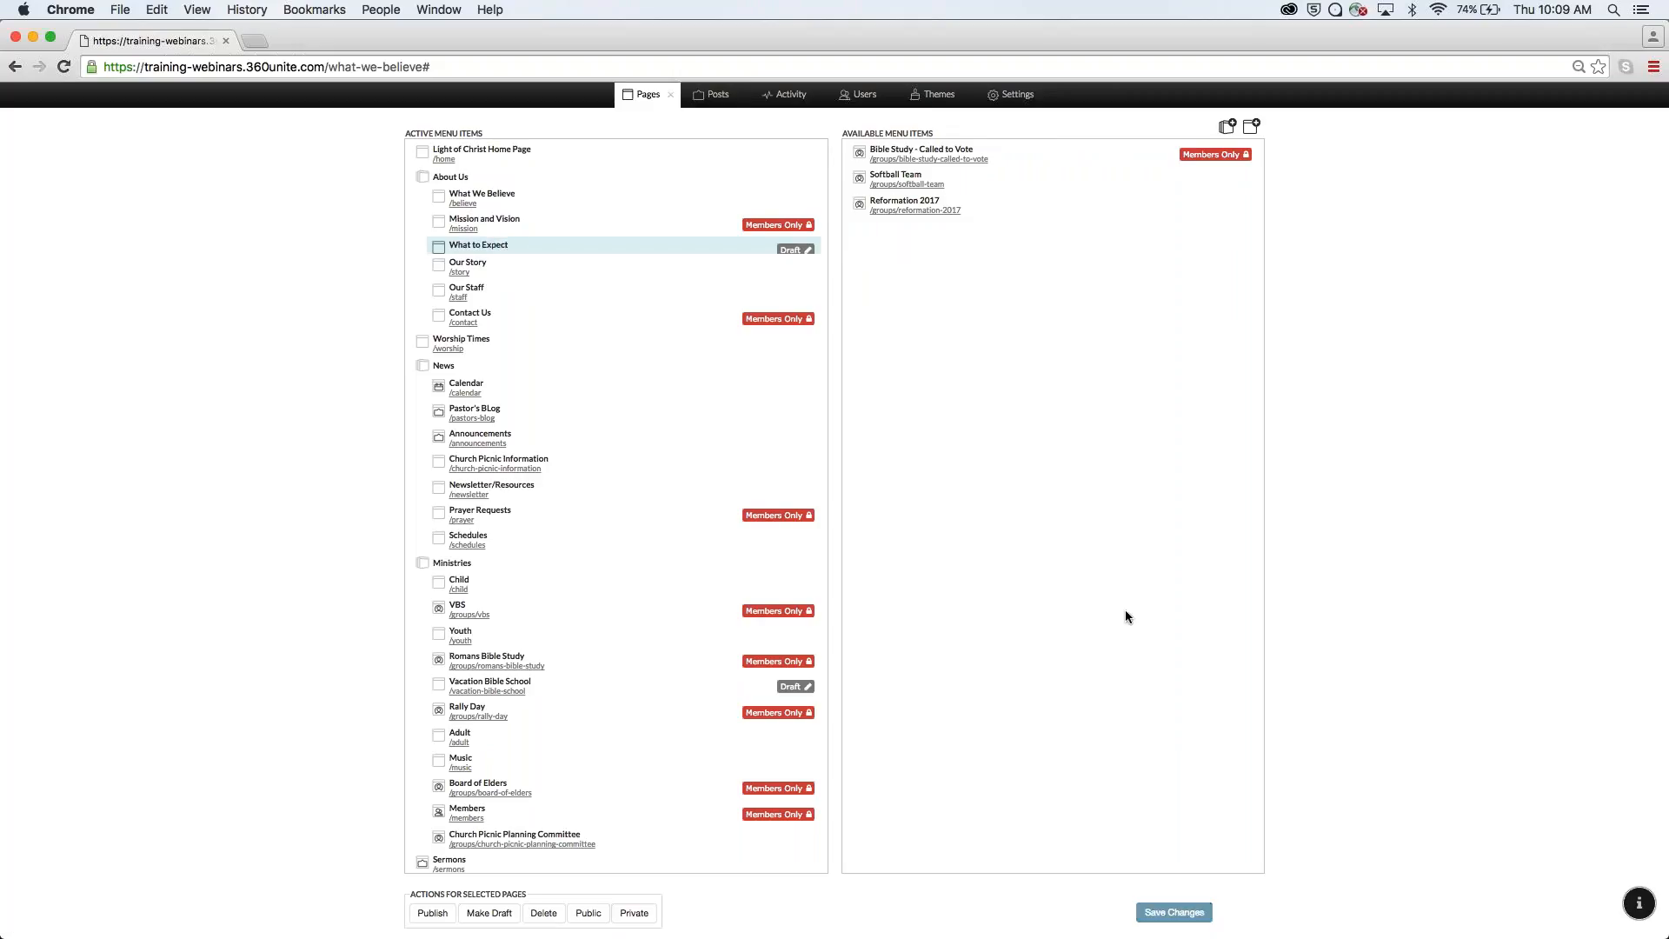
Return to the live site and open the What to Expect draft page under About Us.
{"action": "left_click", "coordinate": [935, 94]}
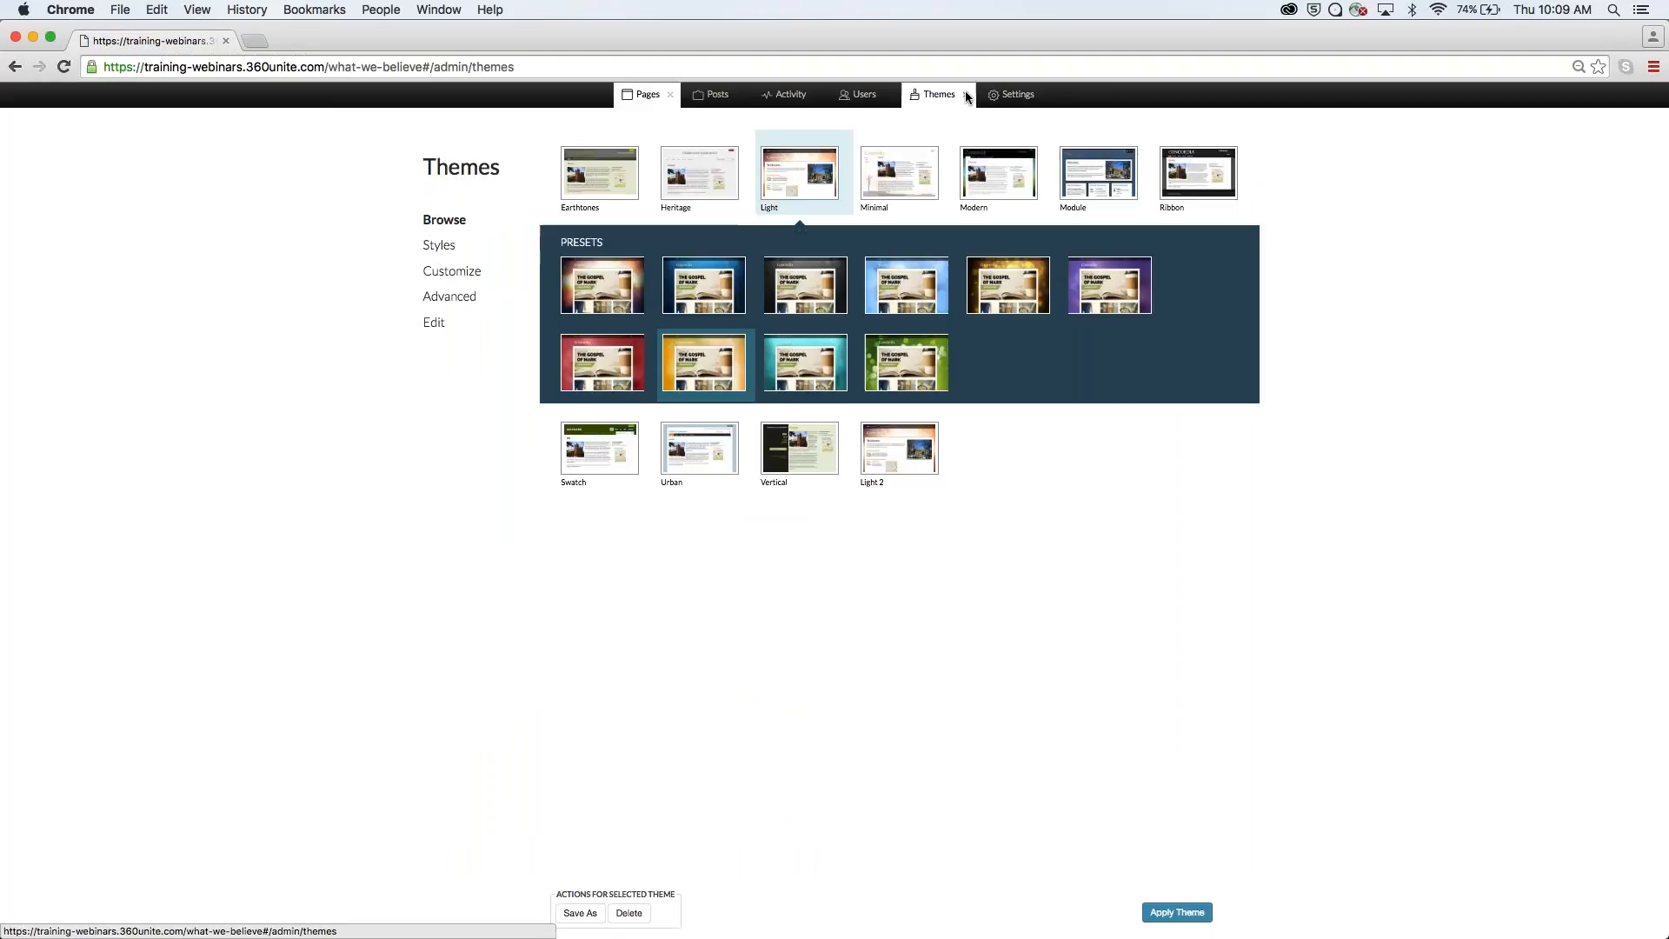
{"action": "left_click", "coordinate": [966, 95]}
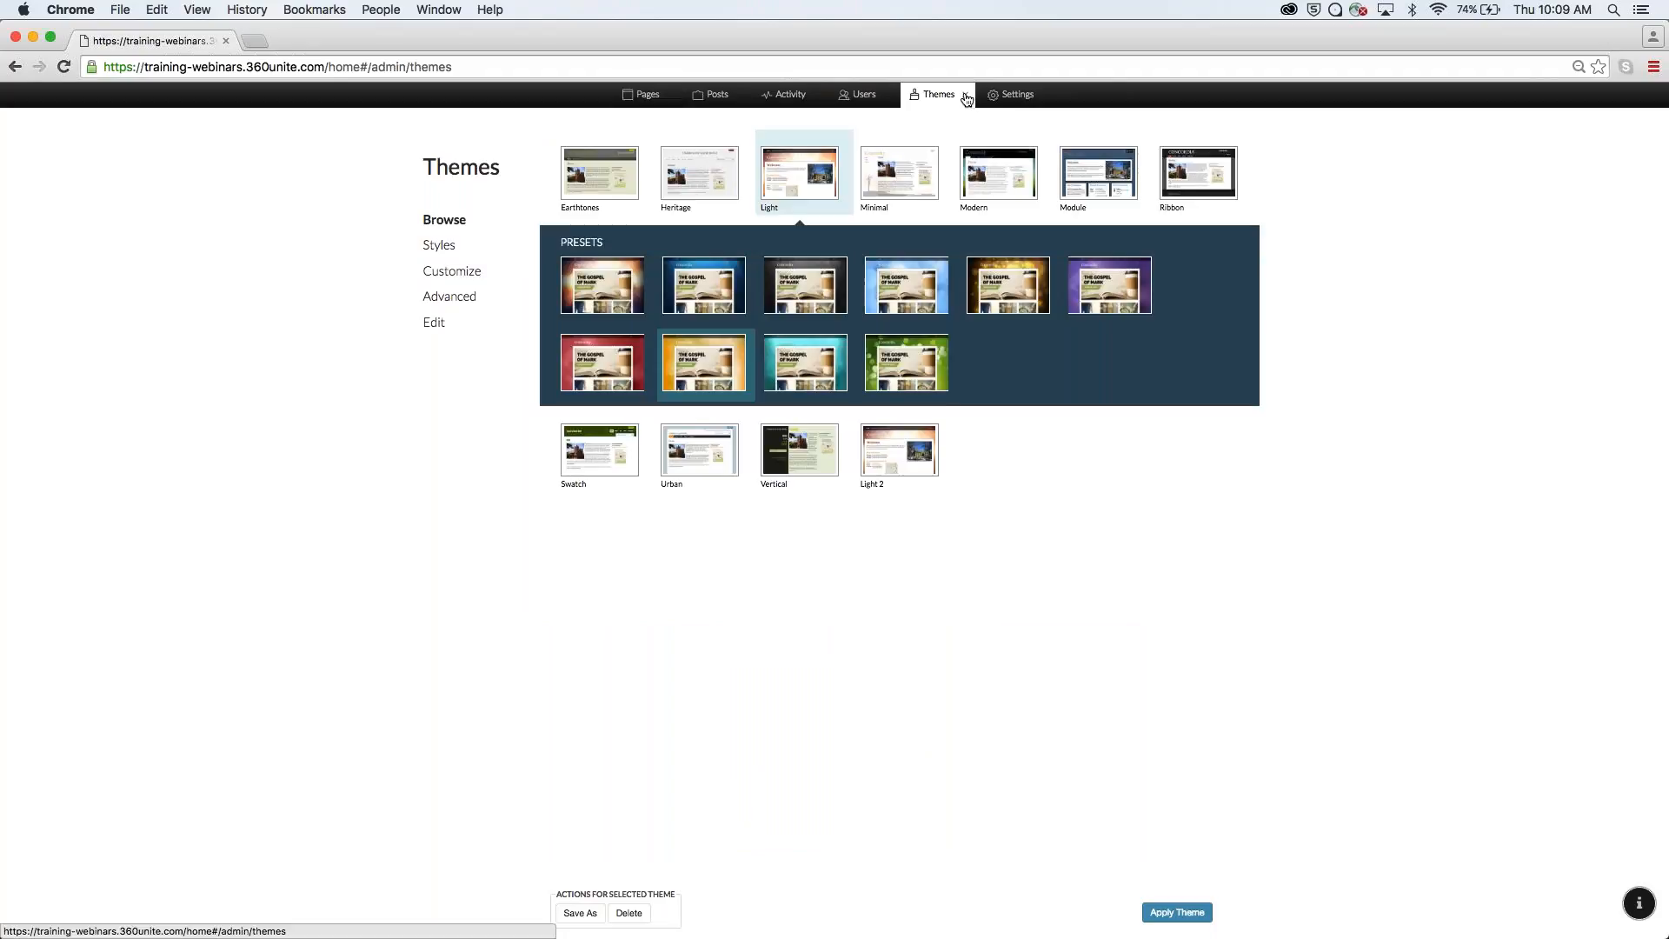
{"action": "left_click", "coordinate": [965, 96]}
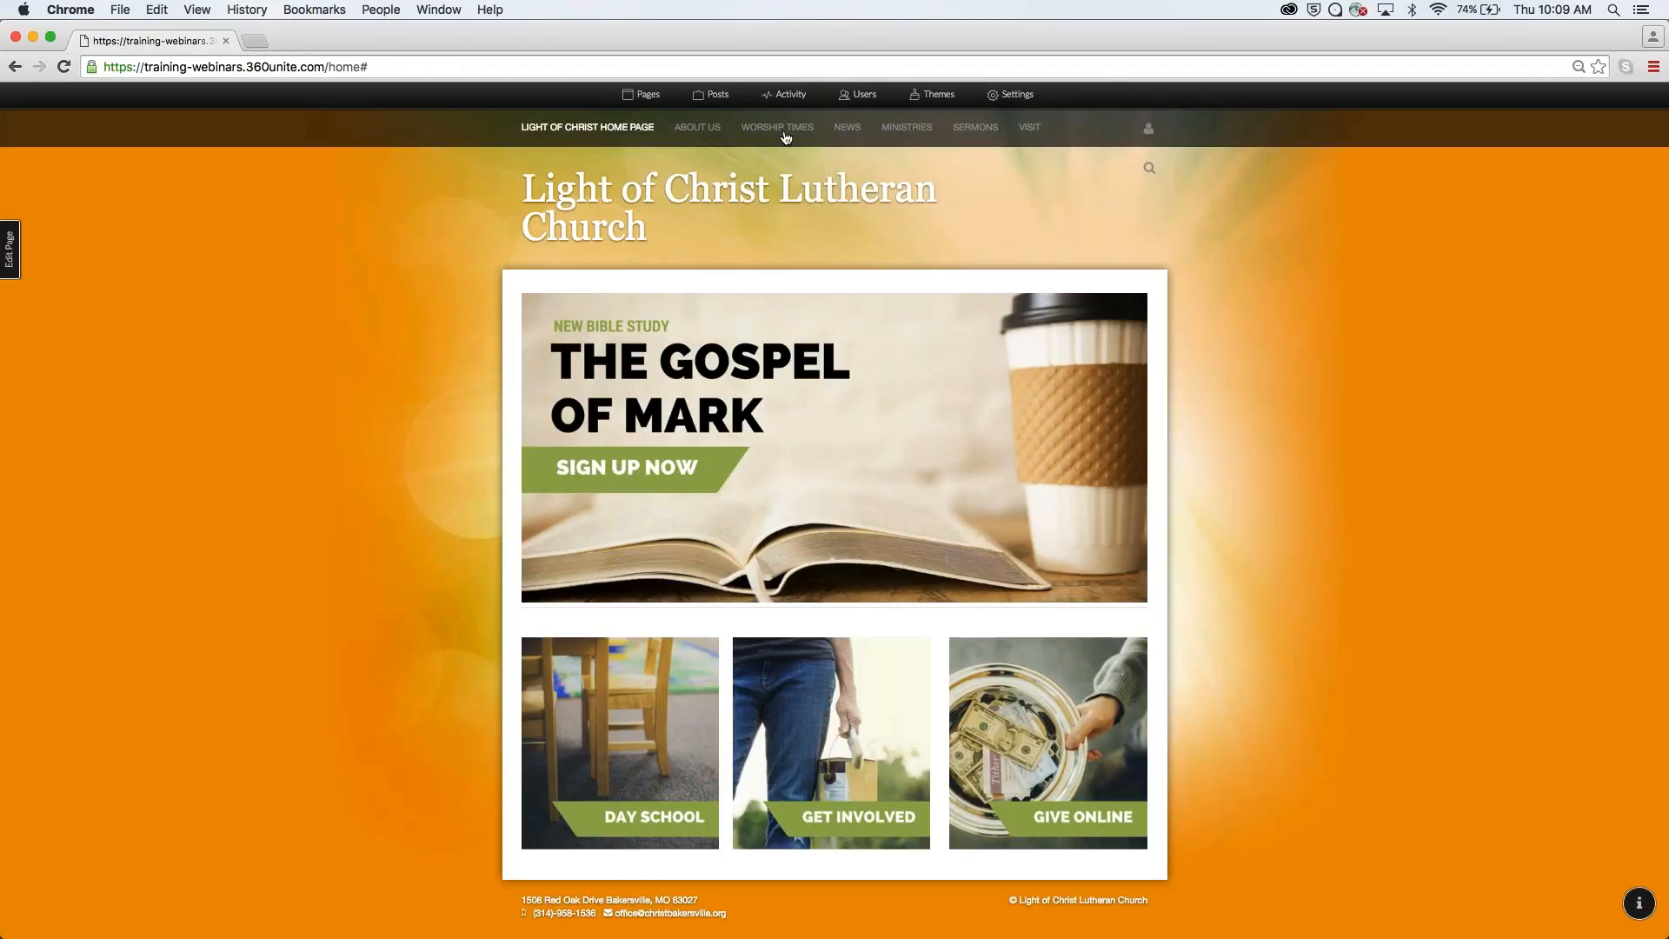
{"action": "mouse_move", "coordinate": [700, 131]}
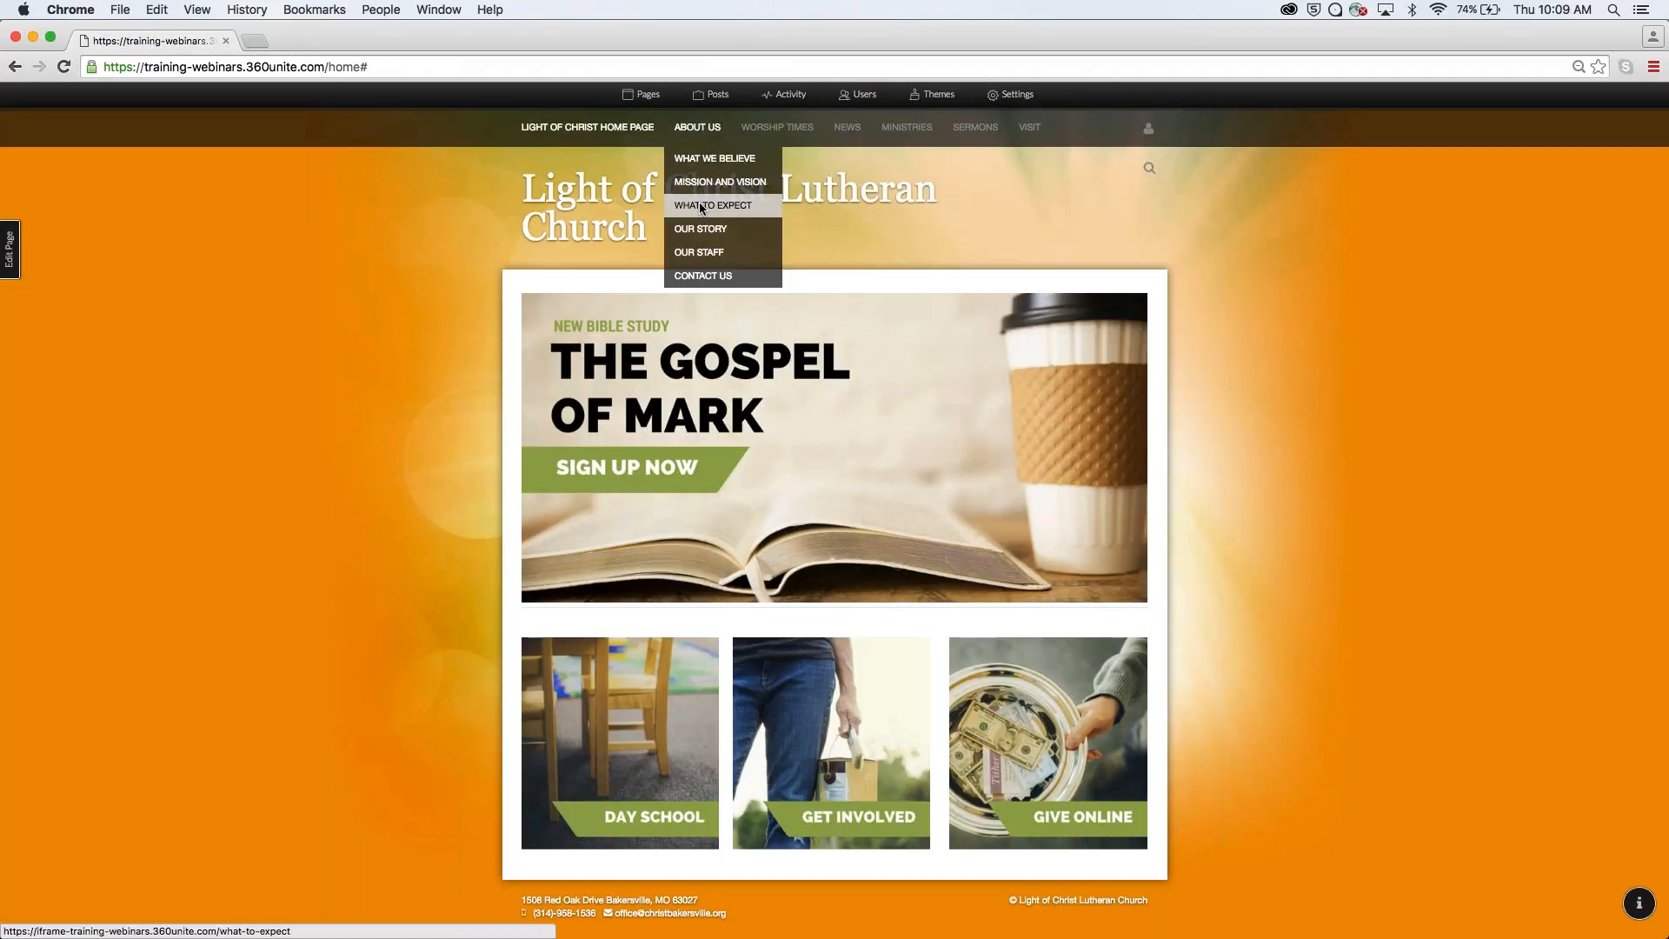
{"action": "left_click", "coordinate": [732, 209]}
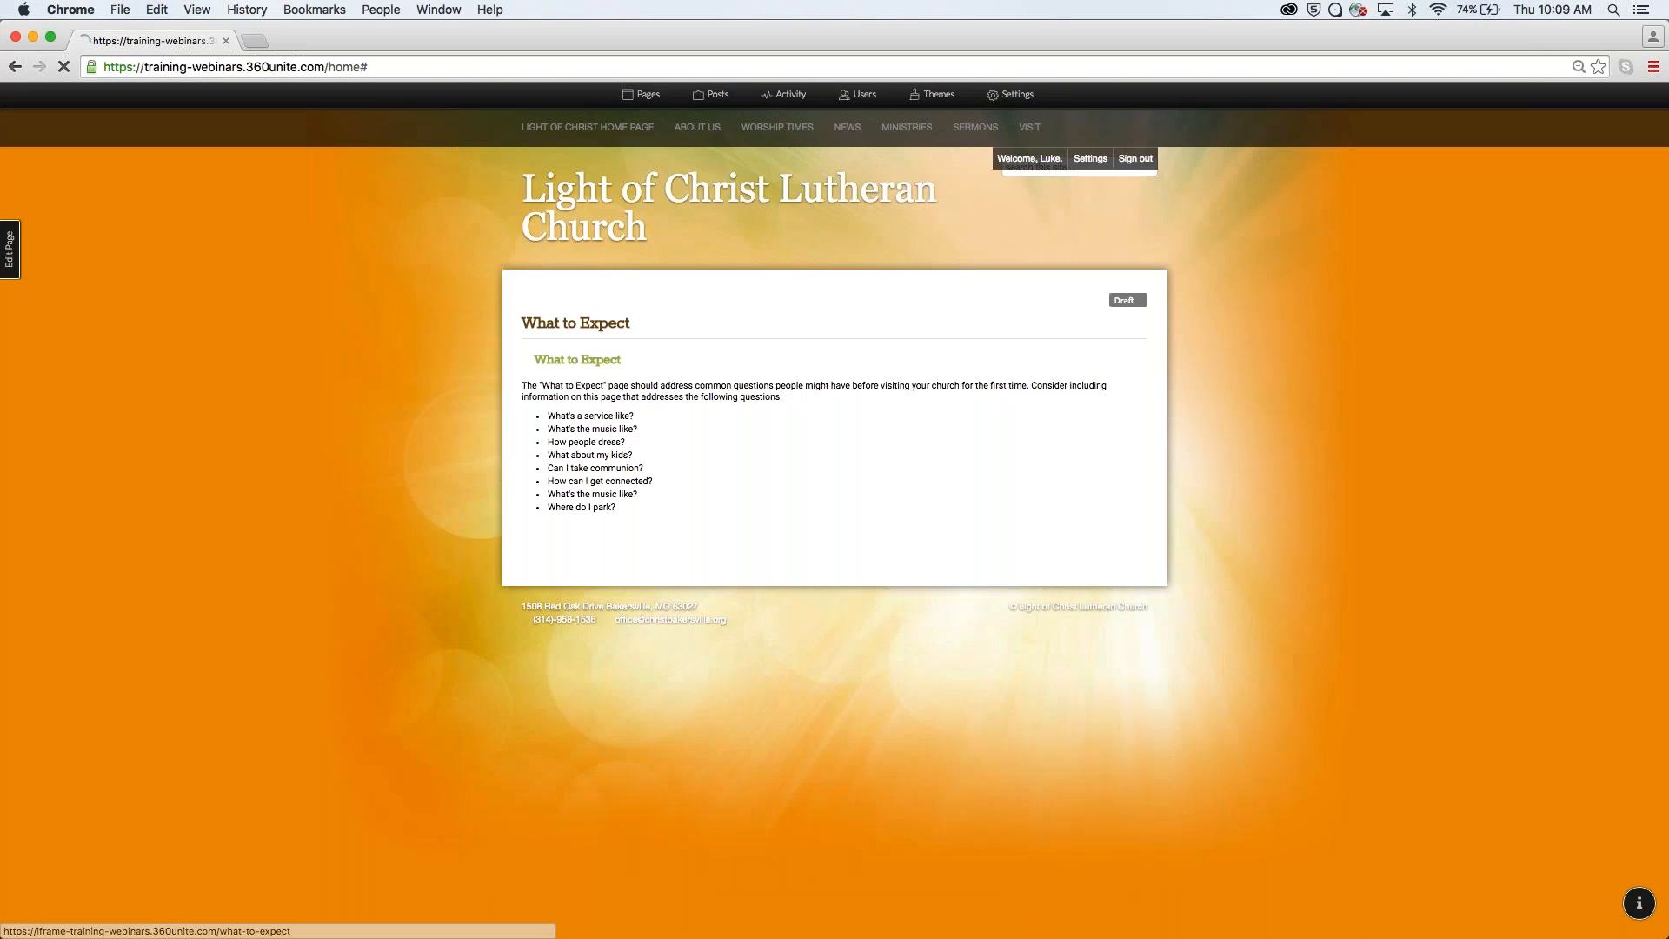
{"action": "left_click", "coordinate": [964, 96]}
{"action": "left_click", "coordinate": [965, 96]}
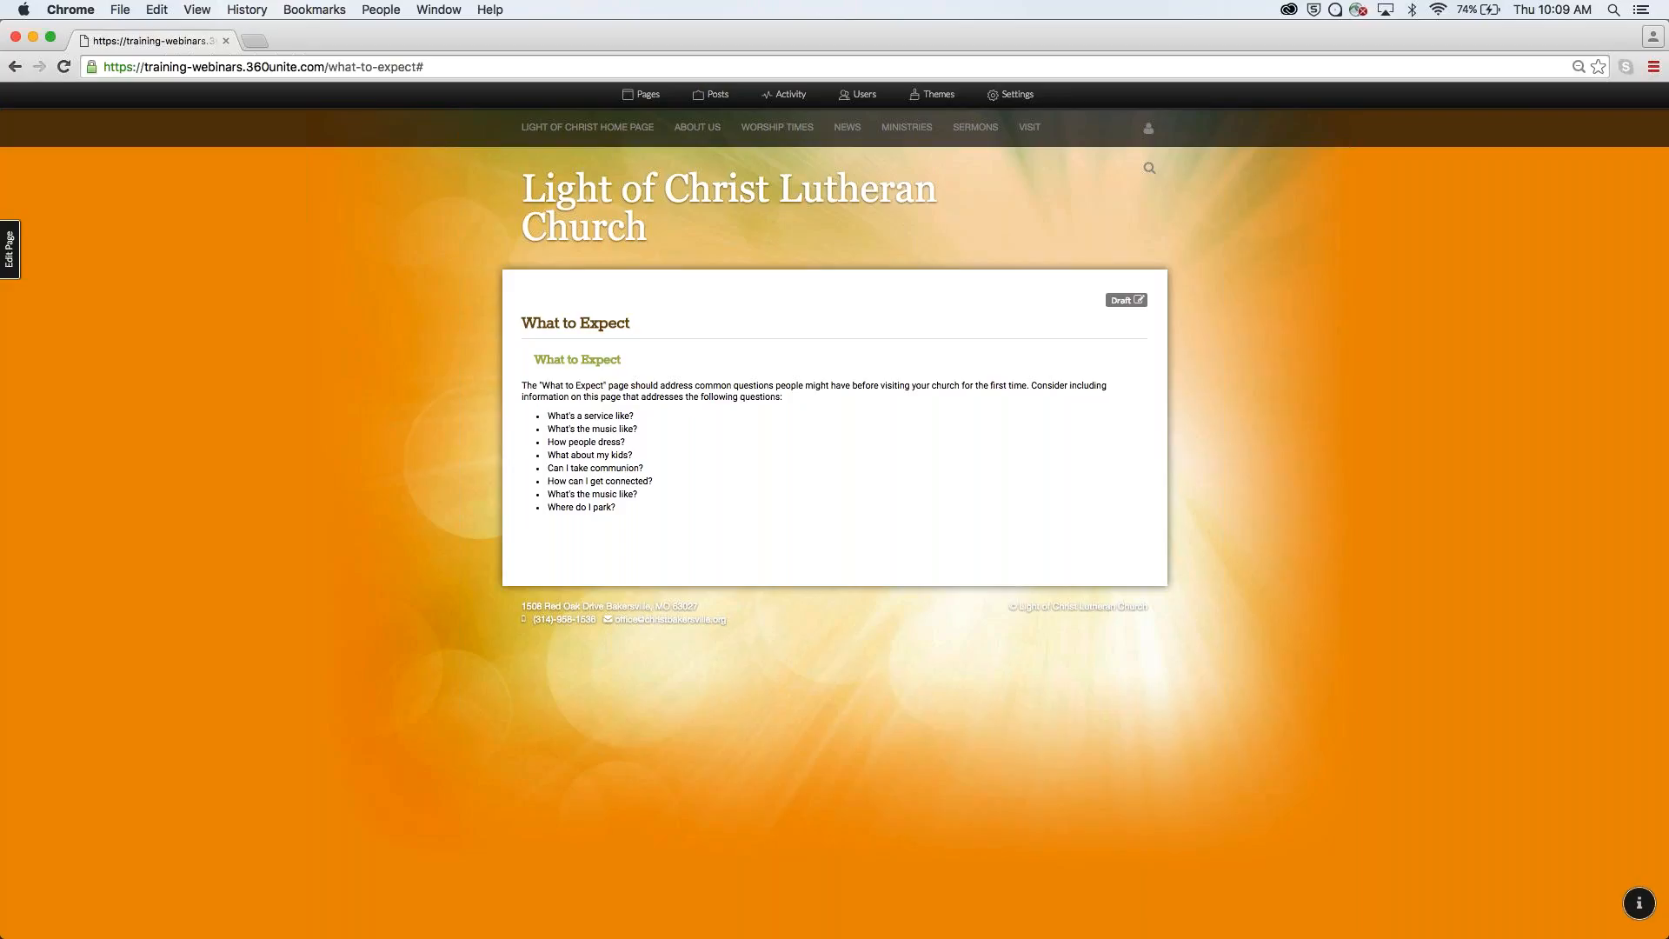
Open the What to Expect page for editing and apply the layout with a full-width row above narrow left and wide right columns.
{"action": "left_click", "coordinate": [9, 250]}
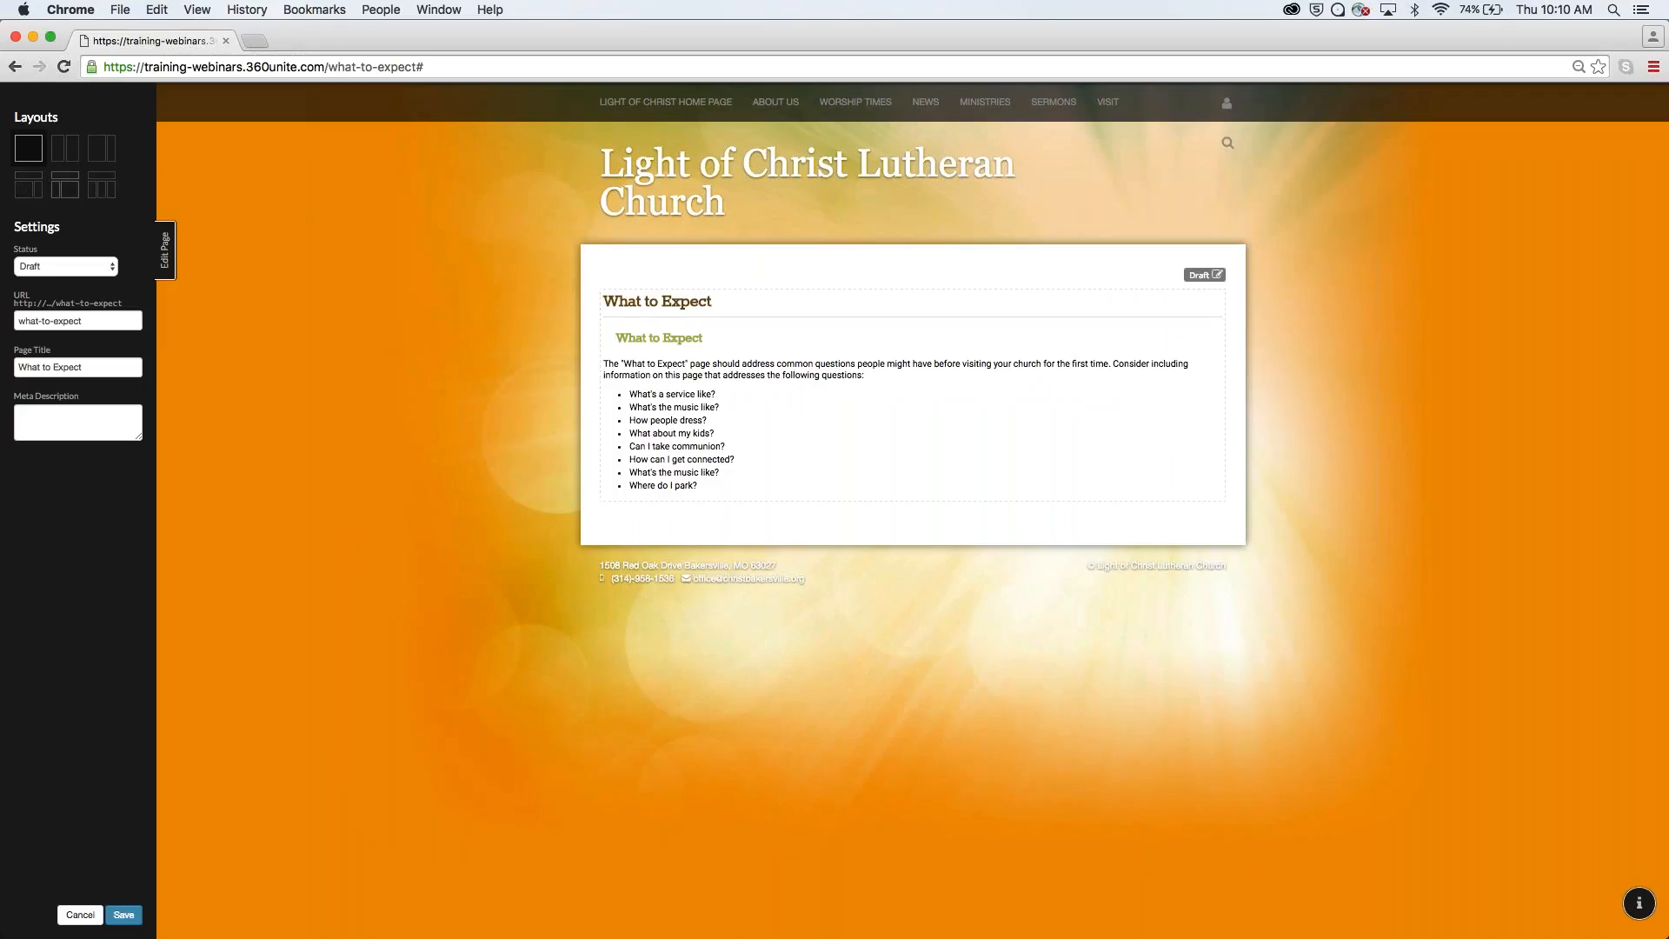
{"action": "left_click", "coordinate": [57, 194]}
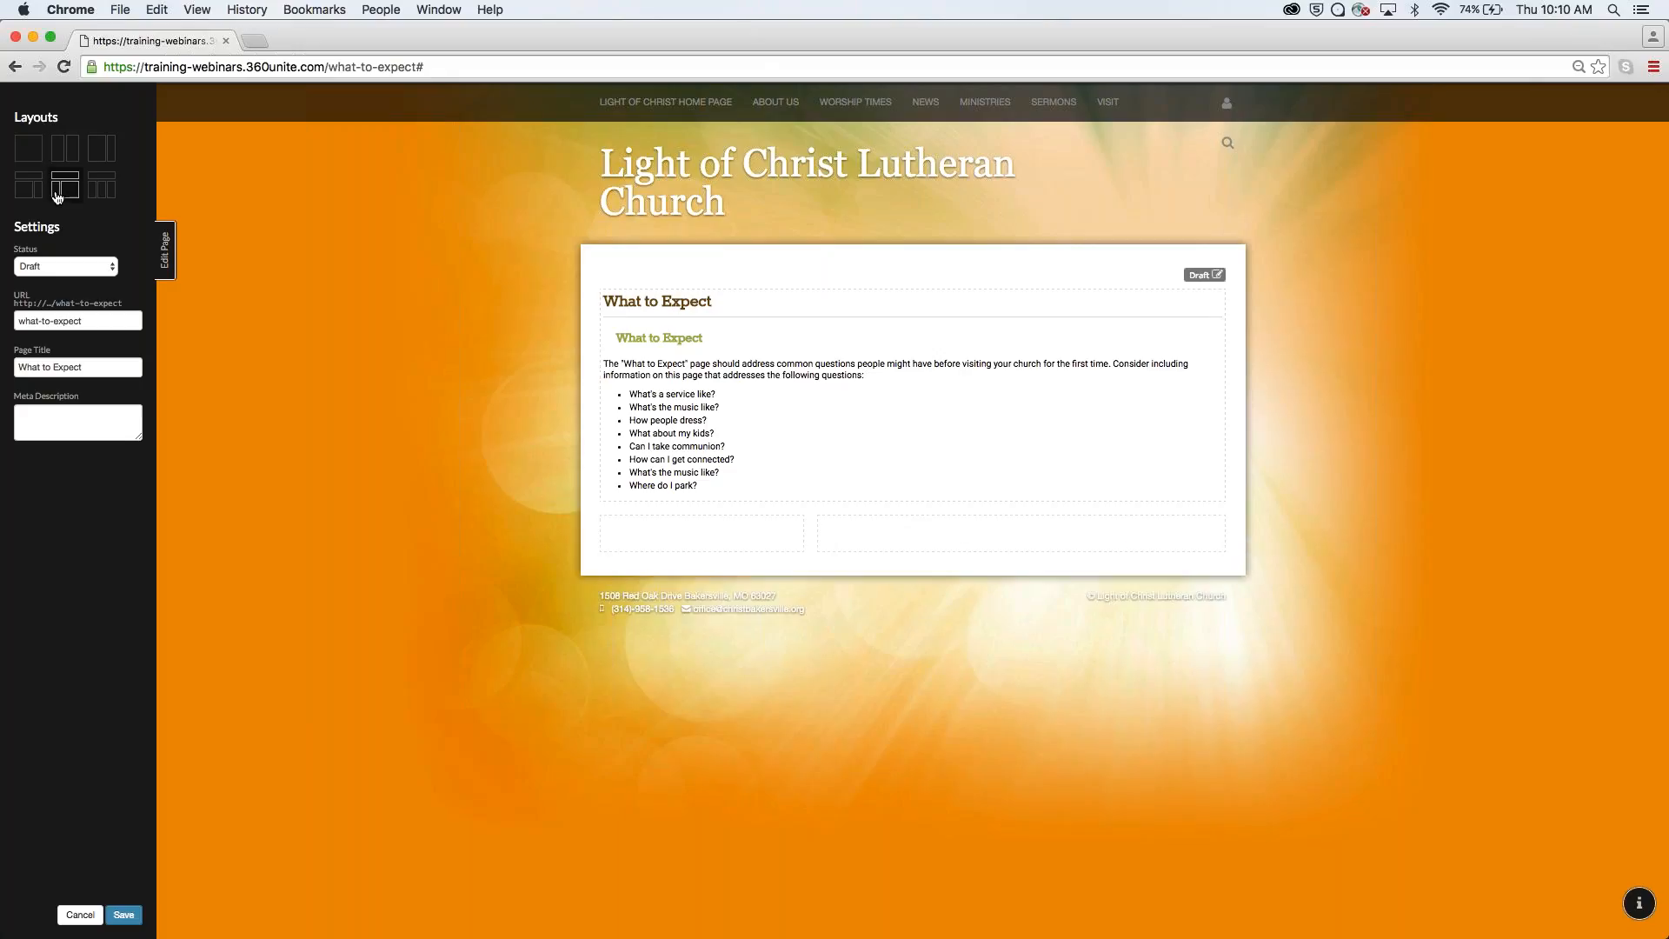
{"action": "left_click", "coordinate": [103, 184]}
{"action": "left_click", "coordinate": [35, 156]}
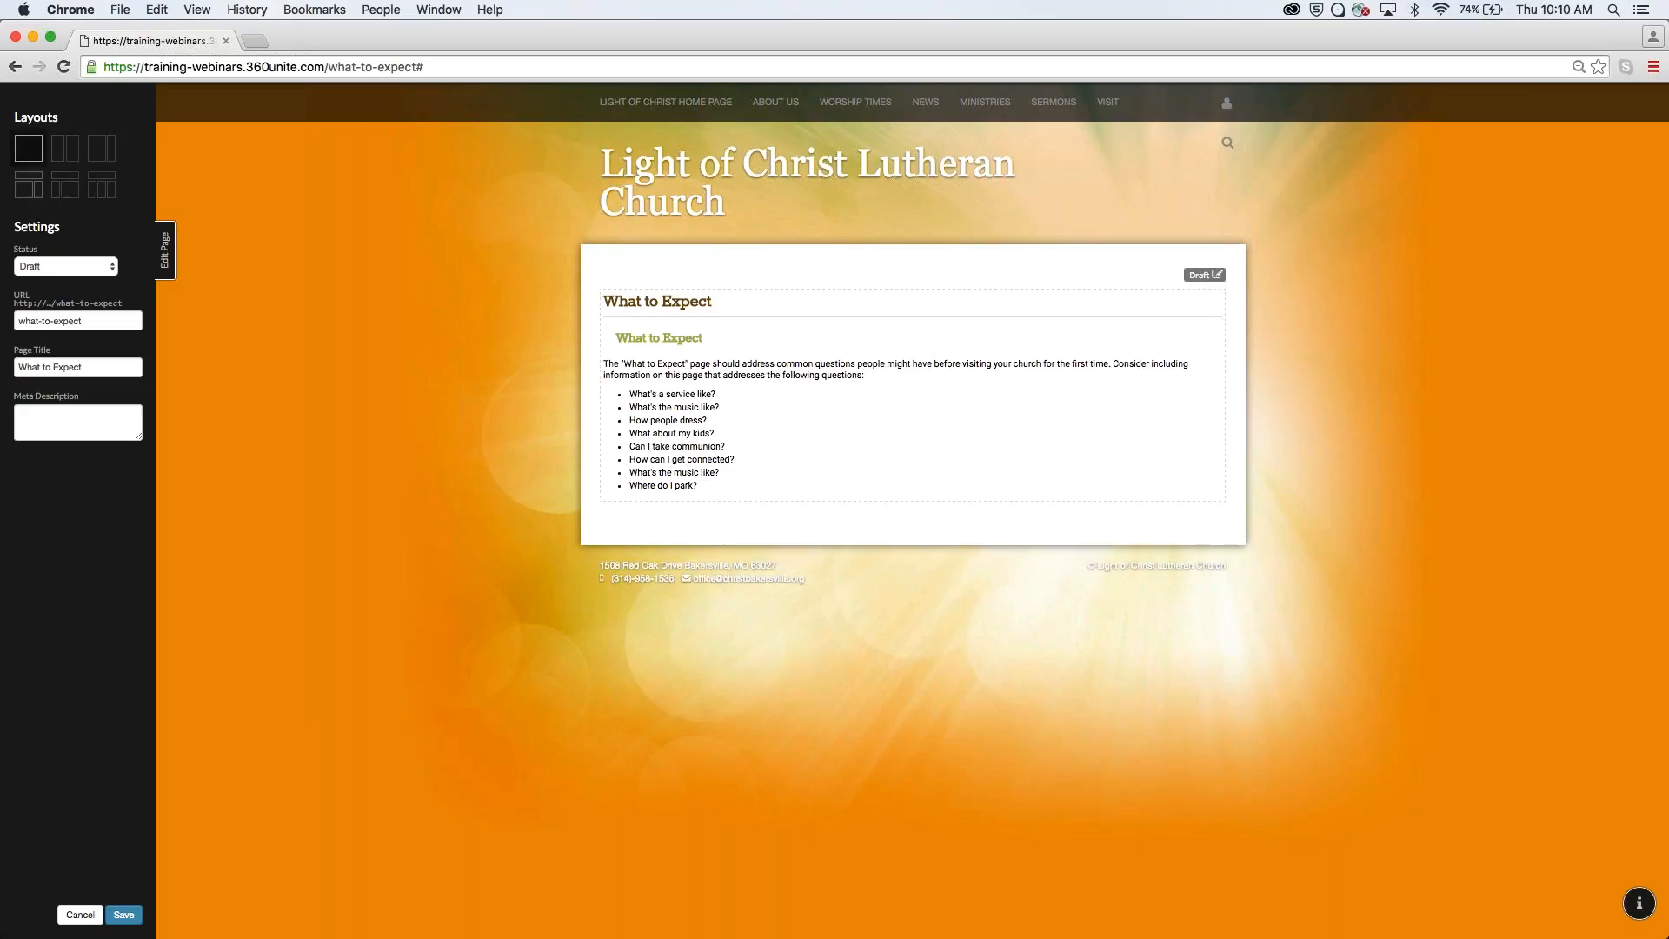
{"action": "left_click", "coordinate": [70, 189]}
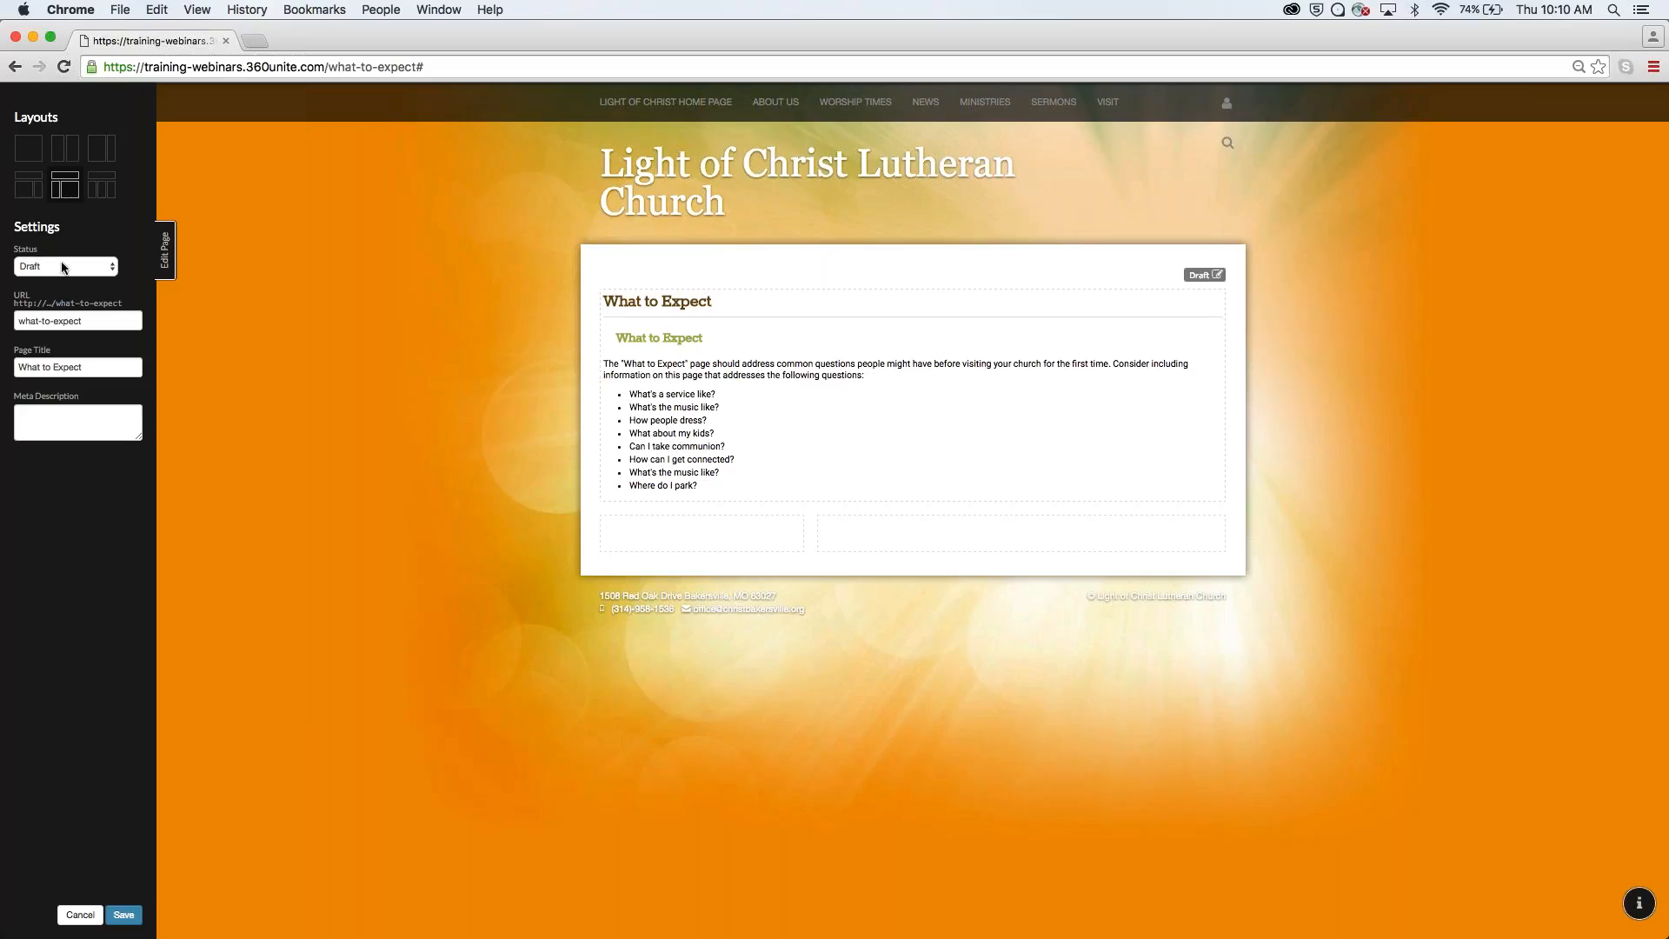
Review the page's status options, keep it as Draft, save the page, and reload it to get back to the page view.
{"action": "left_click", "coordinate": [63, 267]}
{"action": "left_click", "coordinate": [85, 263]}
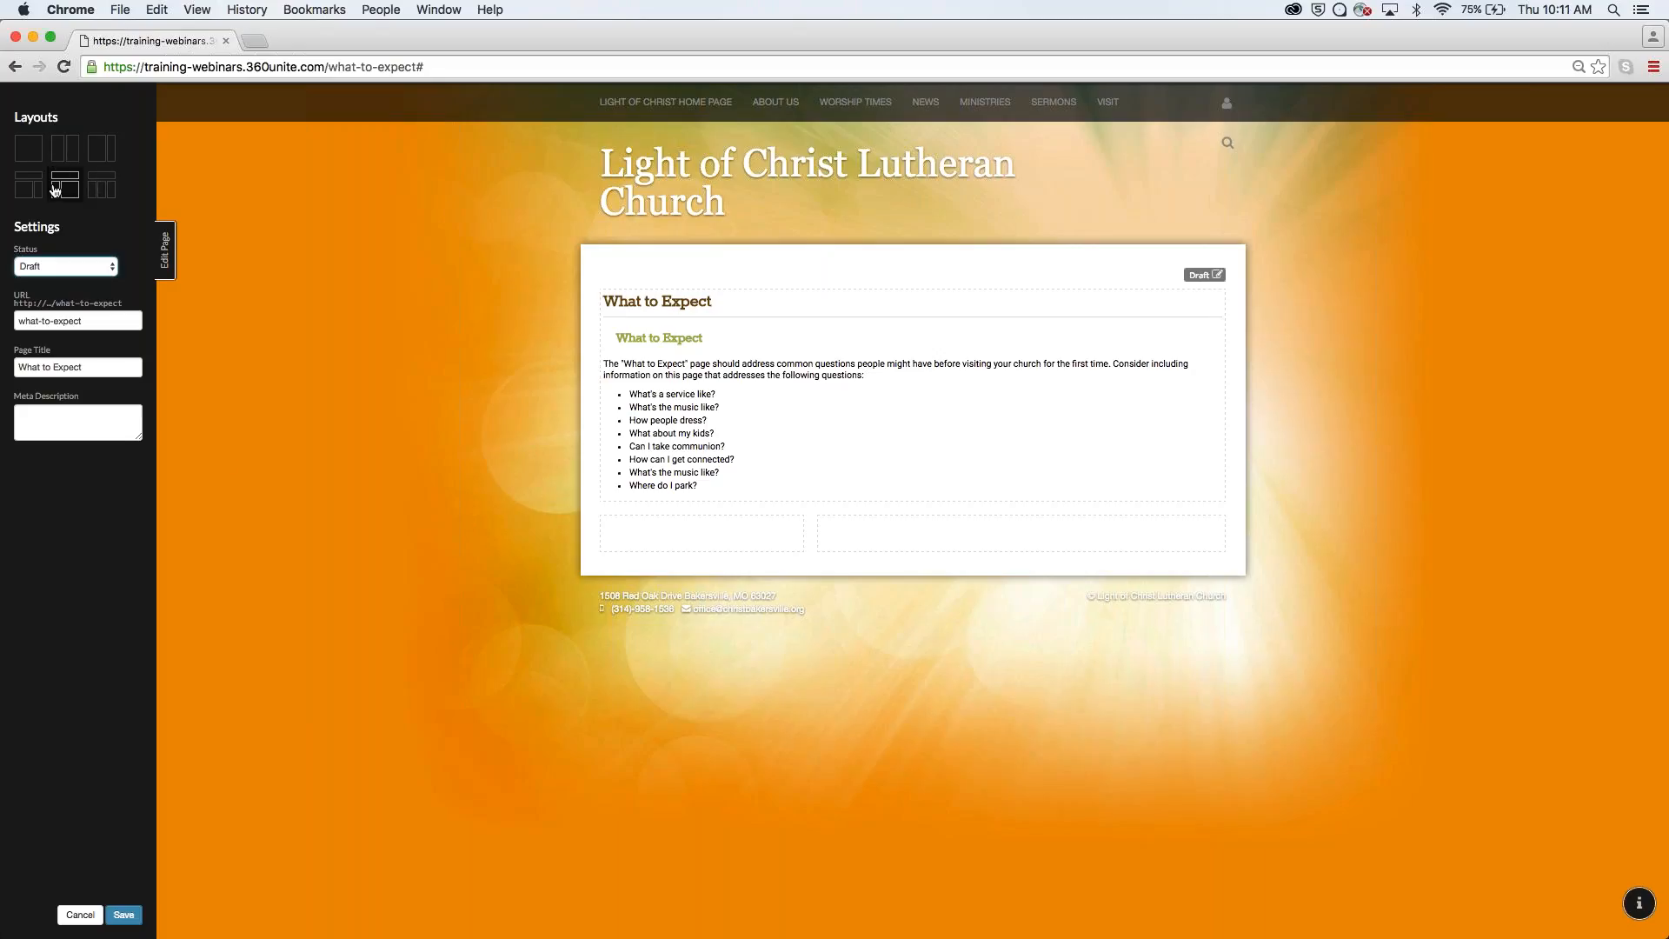
{"action": "left_click", "coordinate": [123, 915]}
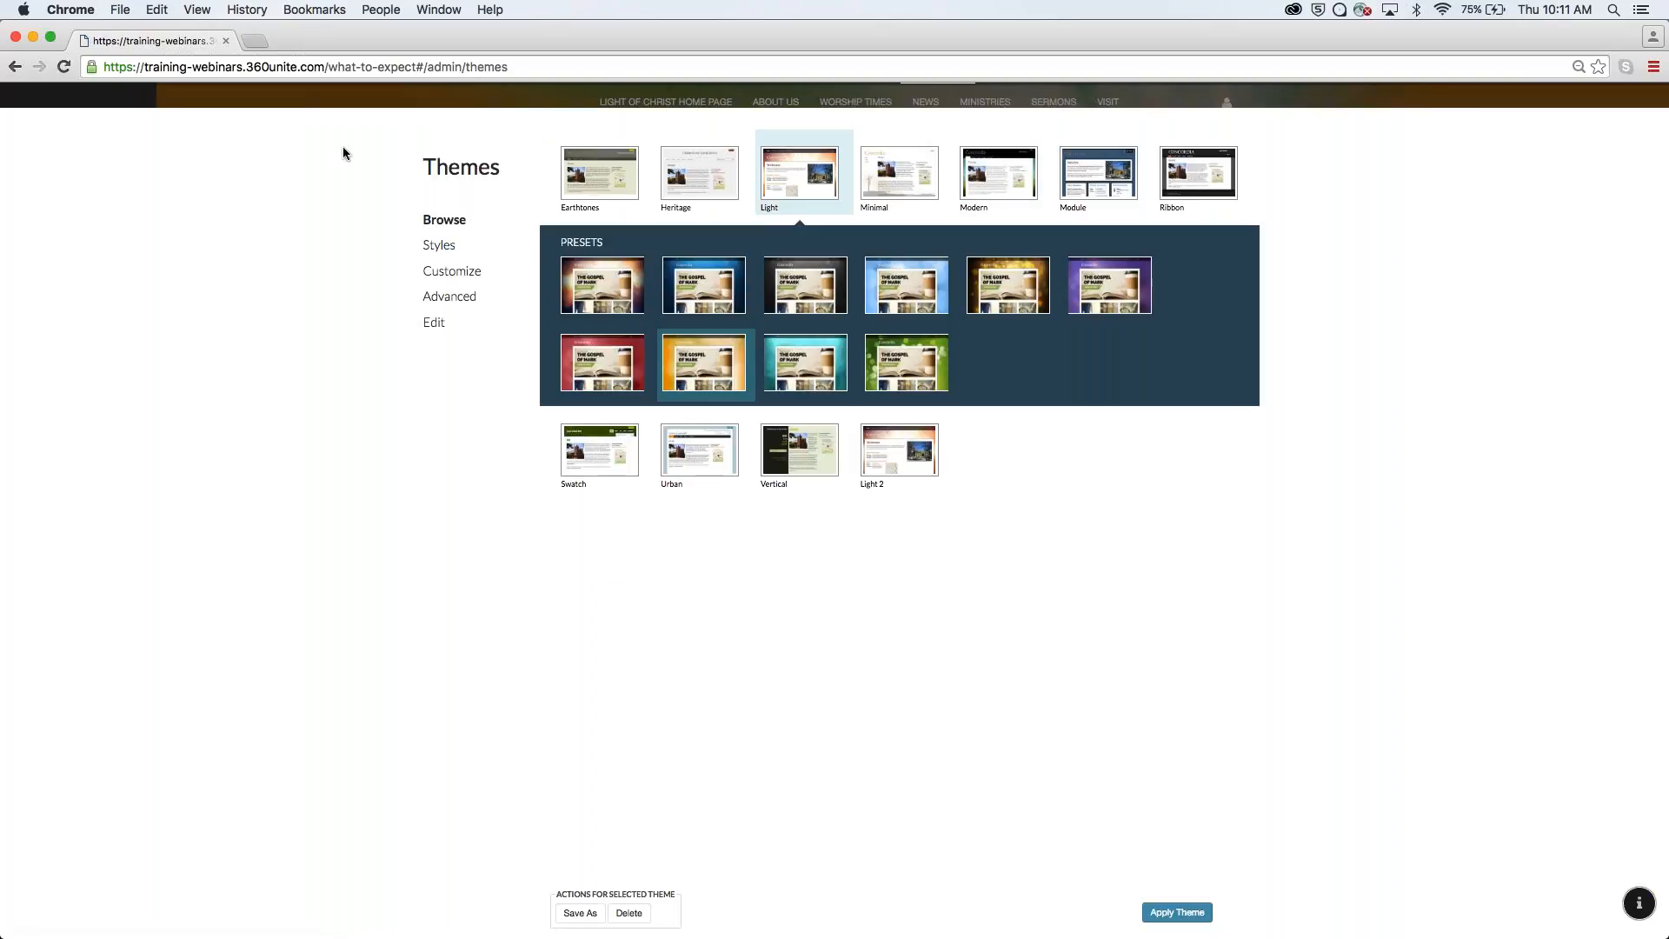
{"action": "left_click", "coordinate": [64, 68]}
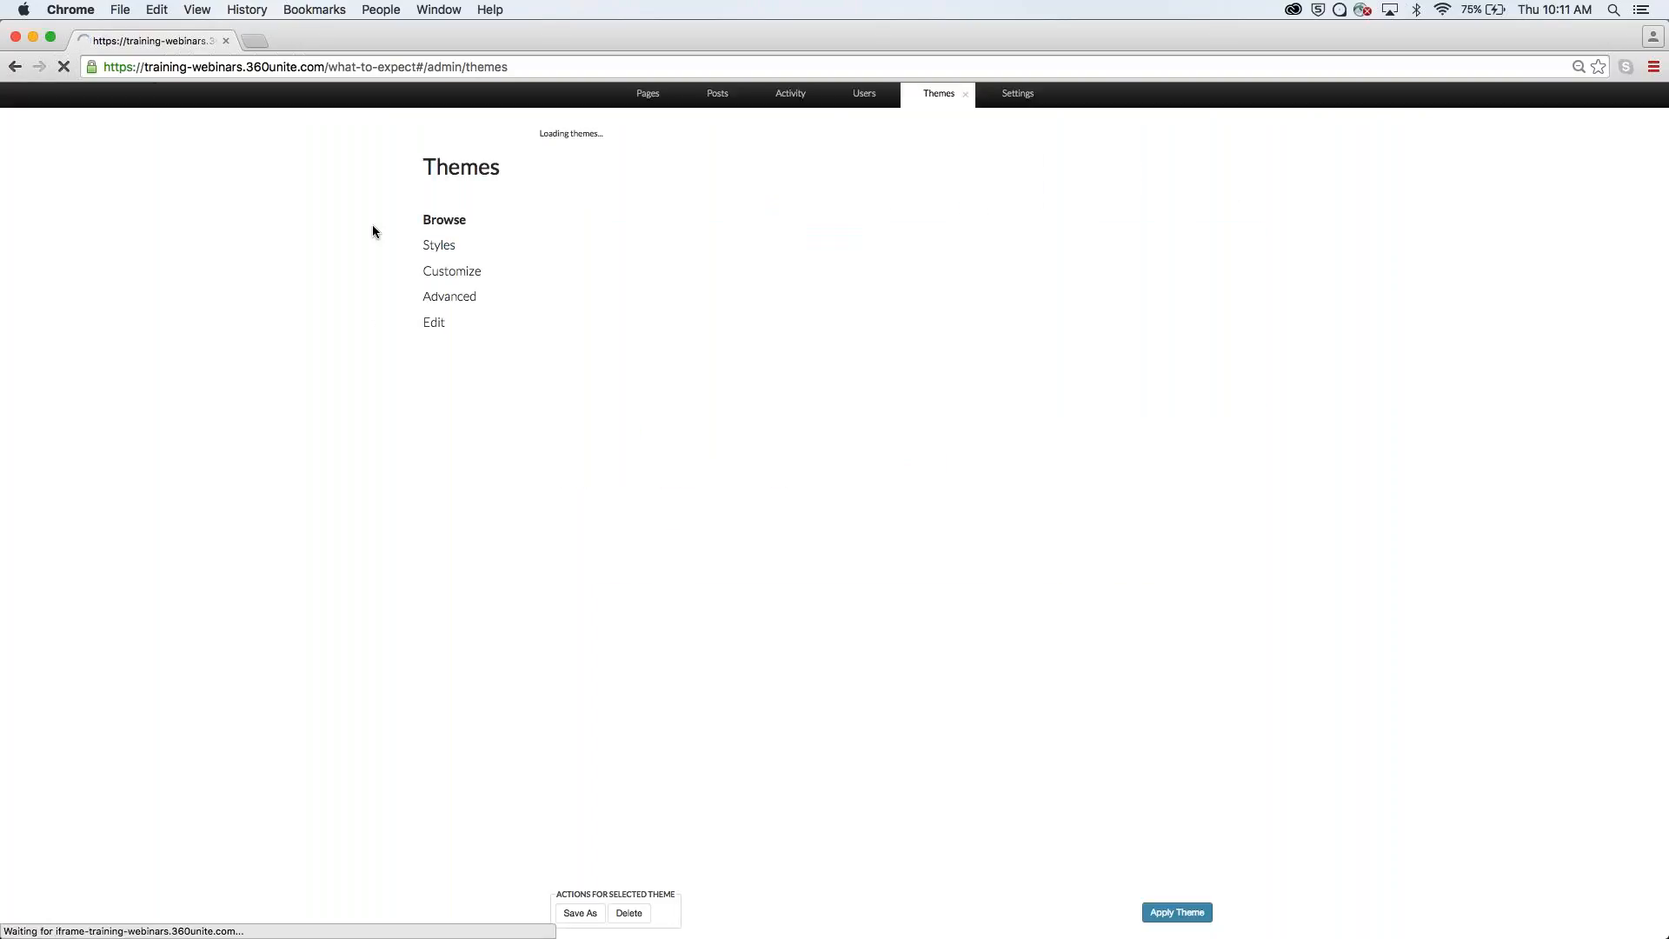
{"action": "left_click", "coordinate": [964, 94]}
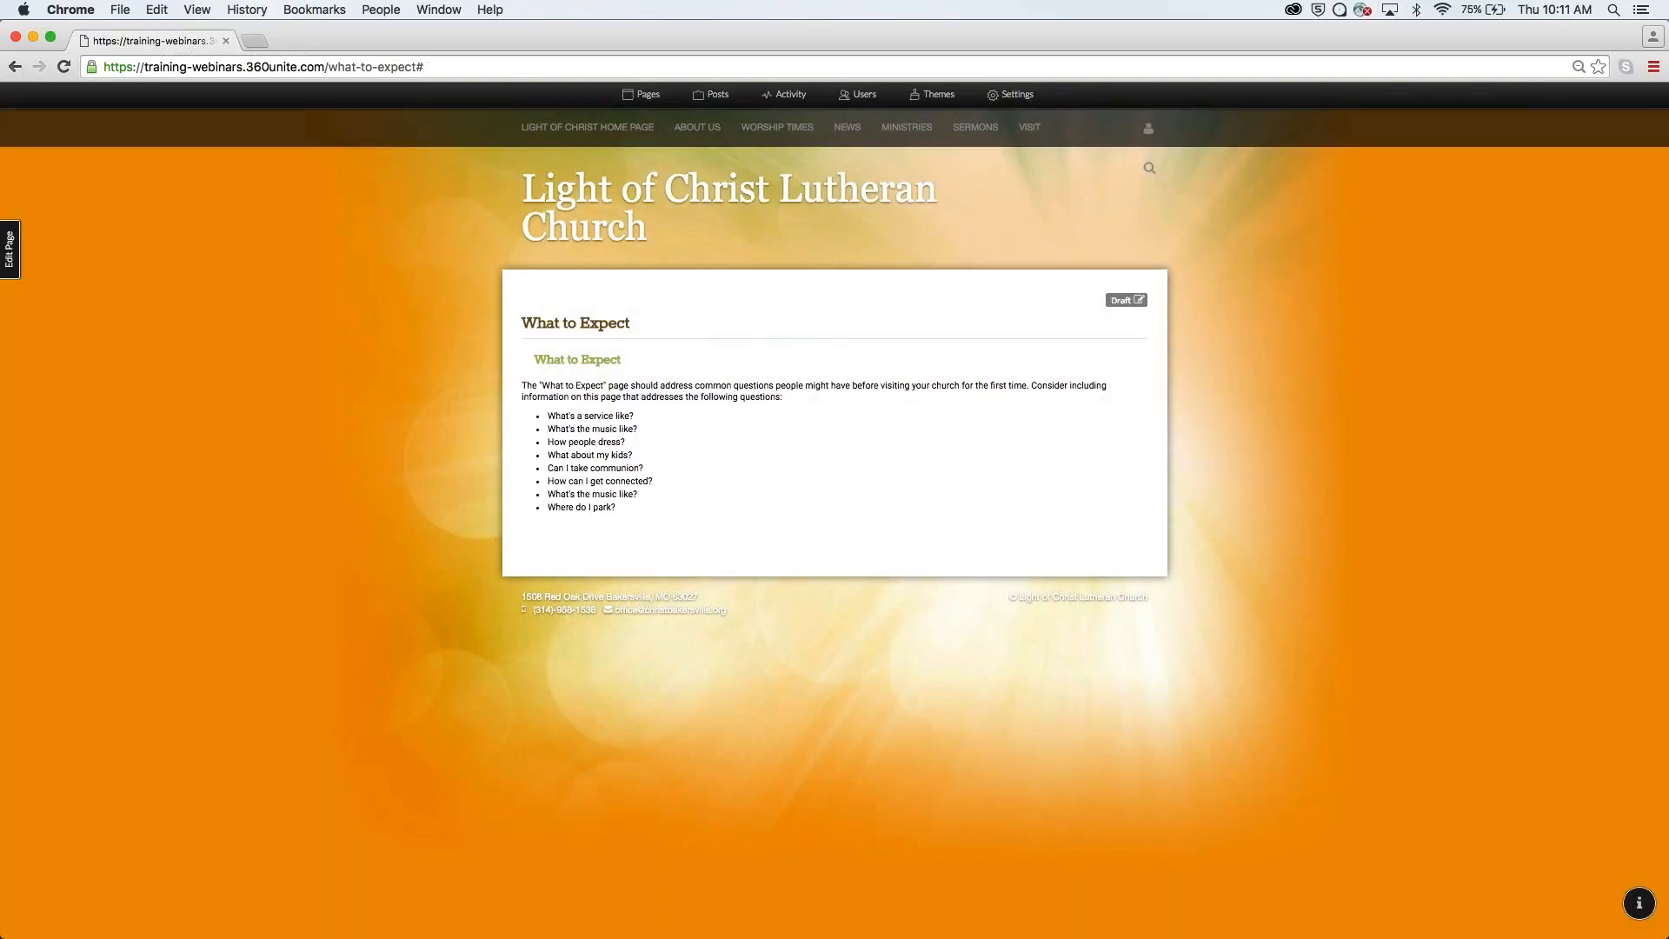
Replace the template text below the What to Expect title with the prepared A Family, Worship, Truth and Next Steps sections.
{"action": "left_click", "coordinate": [10, 246]}
{"action": "left_click", "coordinate": [632, 422]}
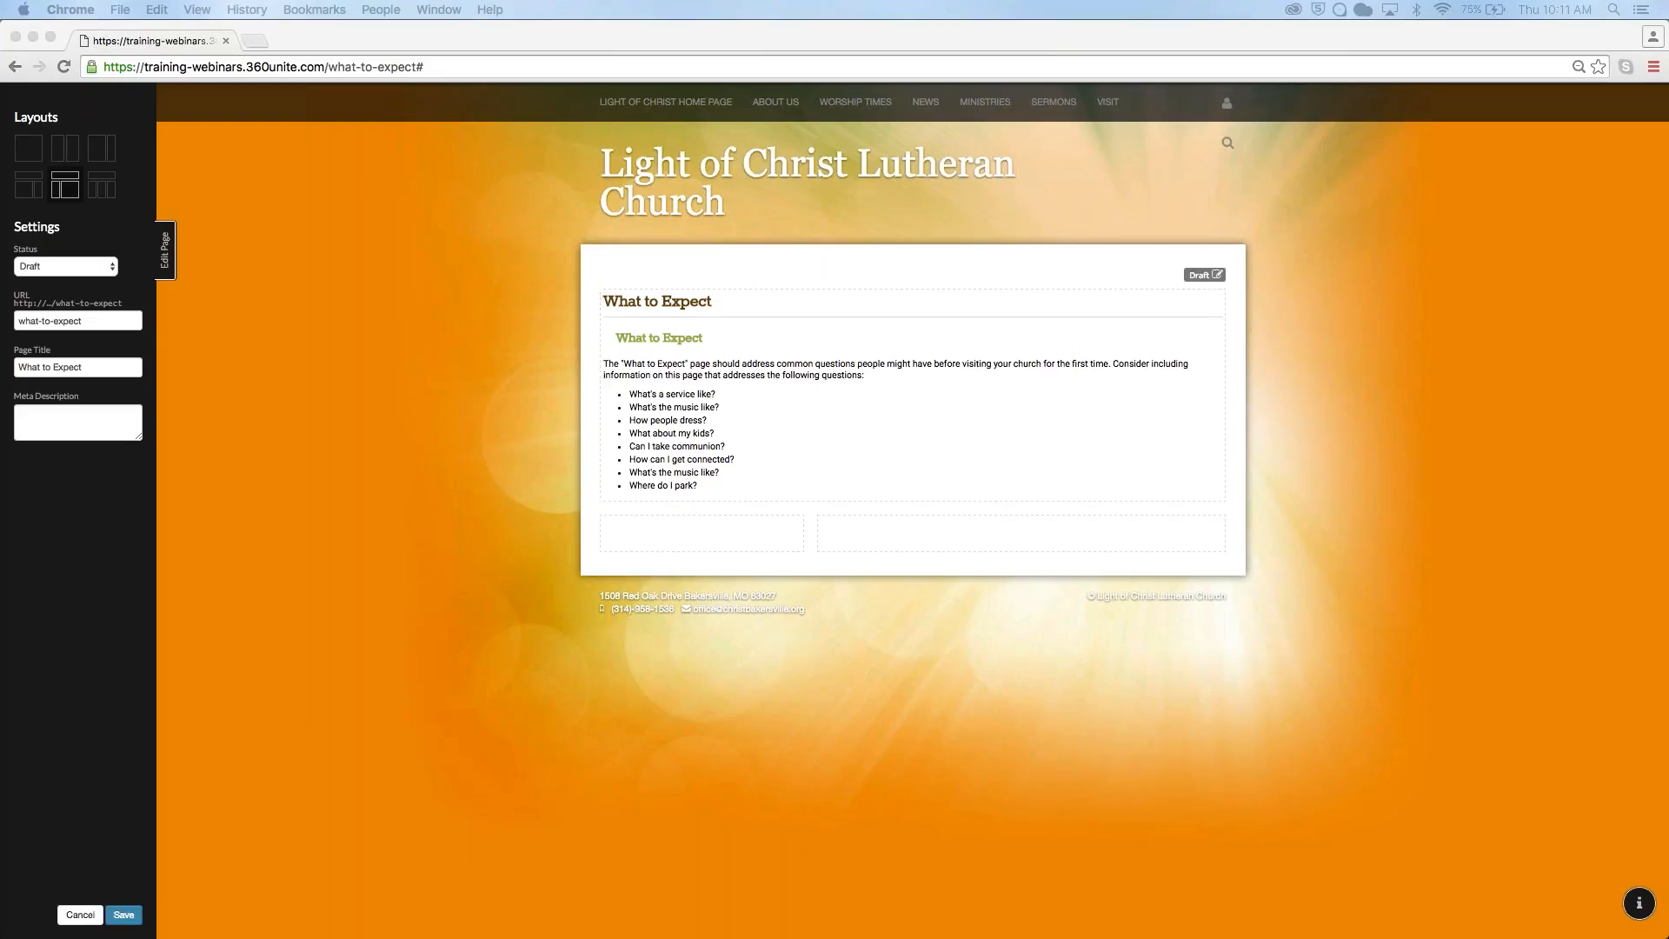
{"action": "left_click", "coordinate": [766, 493]}
{"action": "left_click_drag", "start_coordinate": [767, 492], "coordinate": [608, 335]}
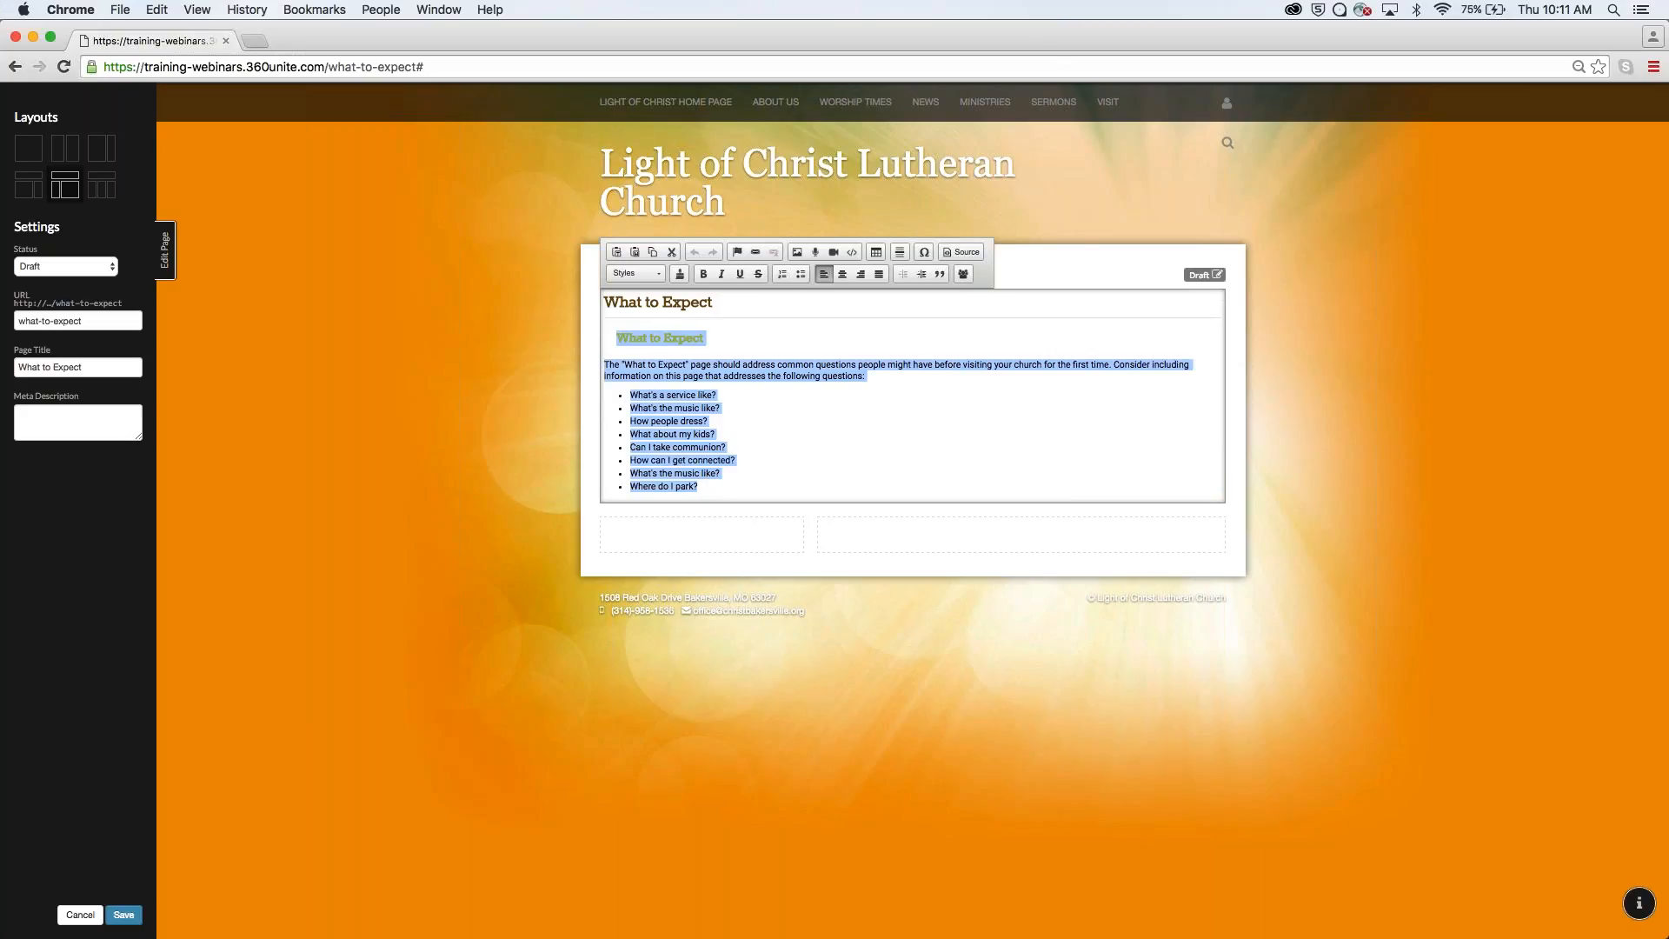
{"action": "type", "text": "A Family It is our great hope that you become connected to our family.  It doesn't matter where you are in your journey of life. There is someone here just like you. Worship No matter what your spiritual background, through Worship you will find grace, hope and direction.  Often times in life we fix our eyes on things that make life more confusing.  Here, you'll recalibrate. Truth Navigating through life can be tough. Especially when everybody is saying something different. We rely on the Word of God as a rule and norm for faith and life. We can trust in it. And you can trust us with it. Next Steps We won't leave you hanging. We truly want you to be a part of our family. We won't want you to leave without meeting you."}
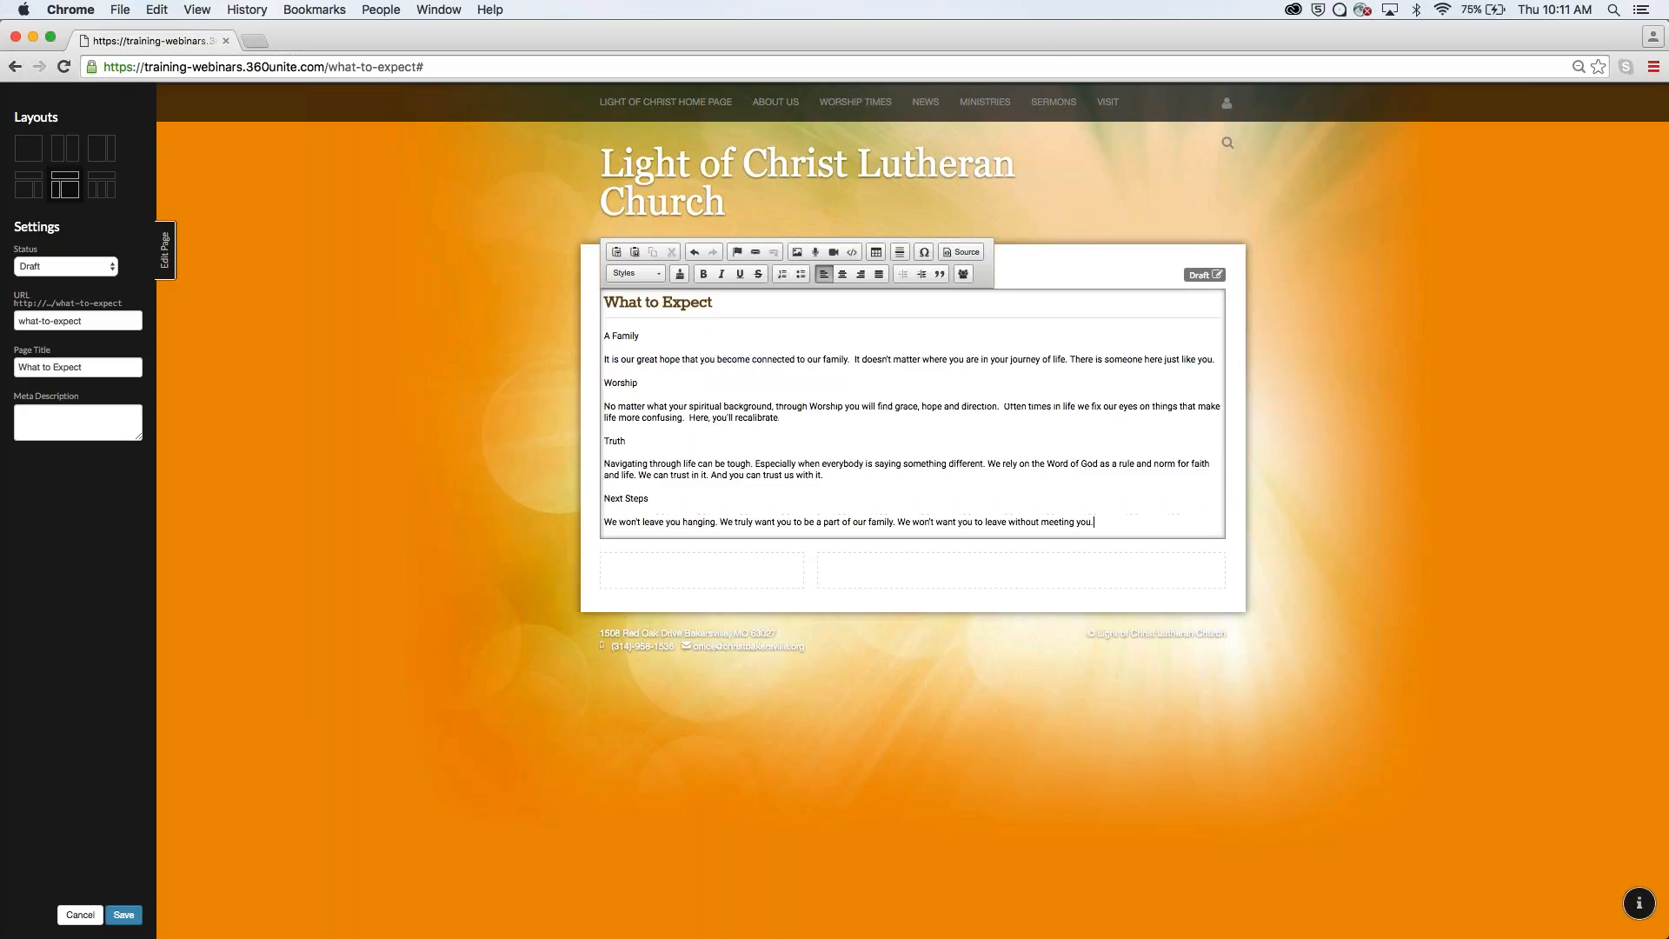
Format the section titles A Family and Worship as Heading 2.
{"action": "triple_click", "coordinate": [623, 337]}
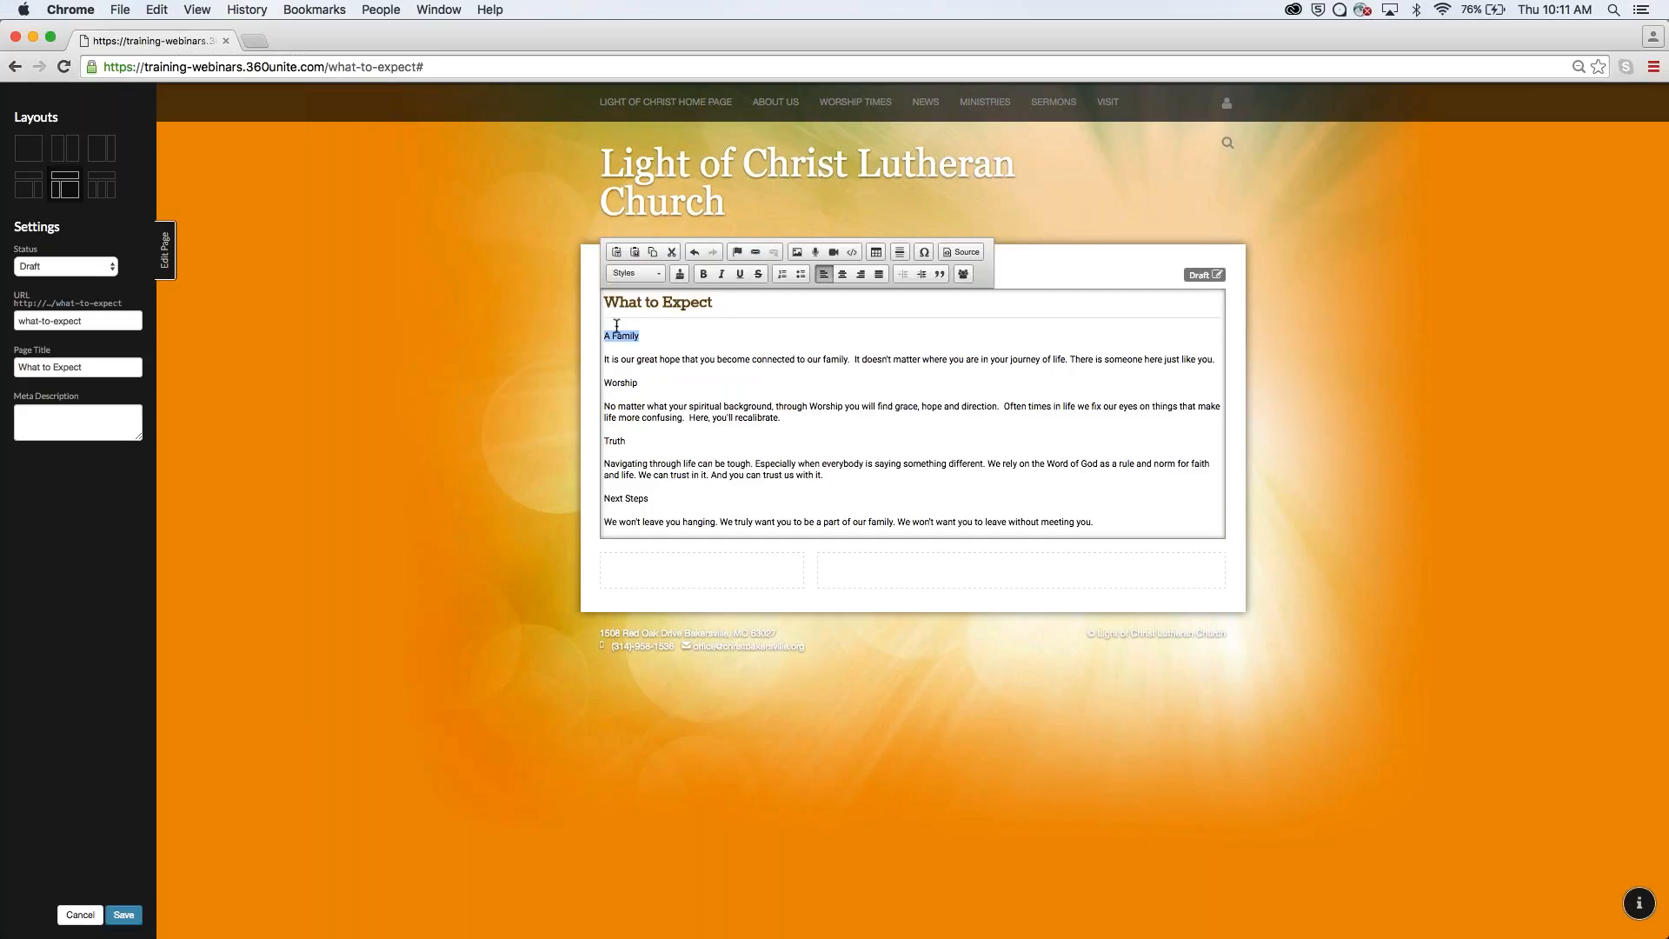
{"action": "left_click", "coordinate": [657, 274]}
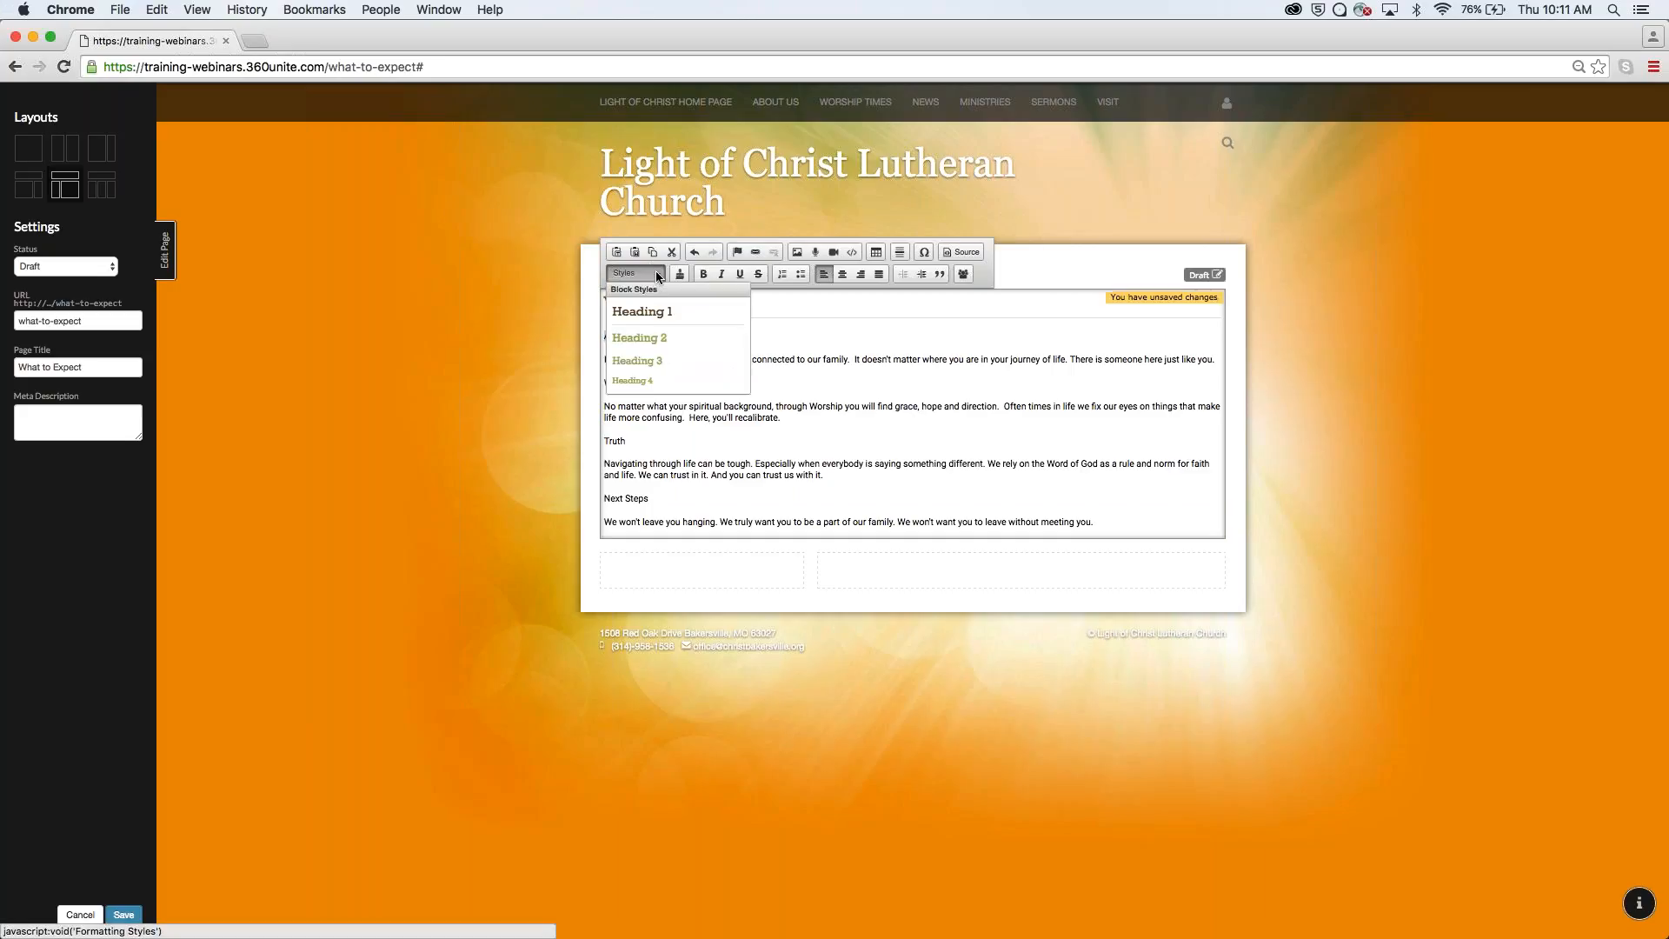
{"action": "left_click", "coordinate": [661, 337]}
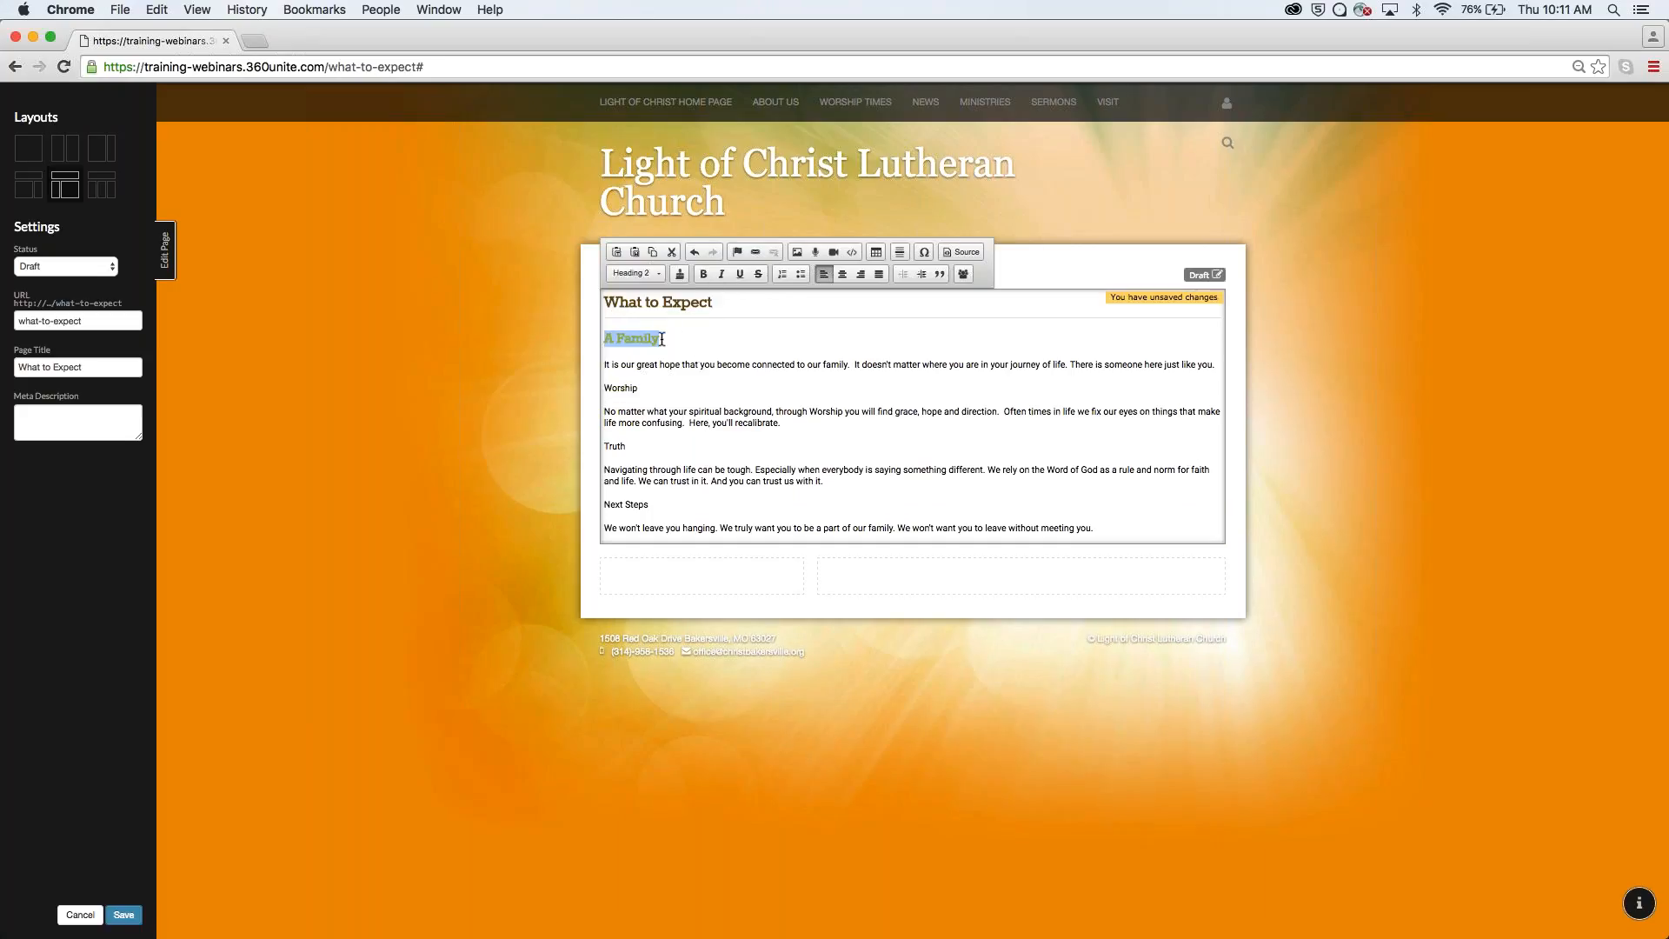
{"action": "left_click", "coordinate": [675, 339]}
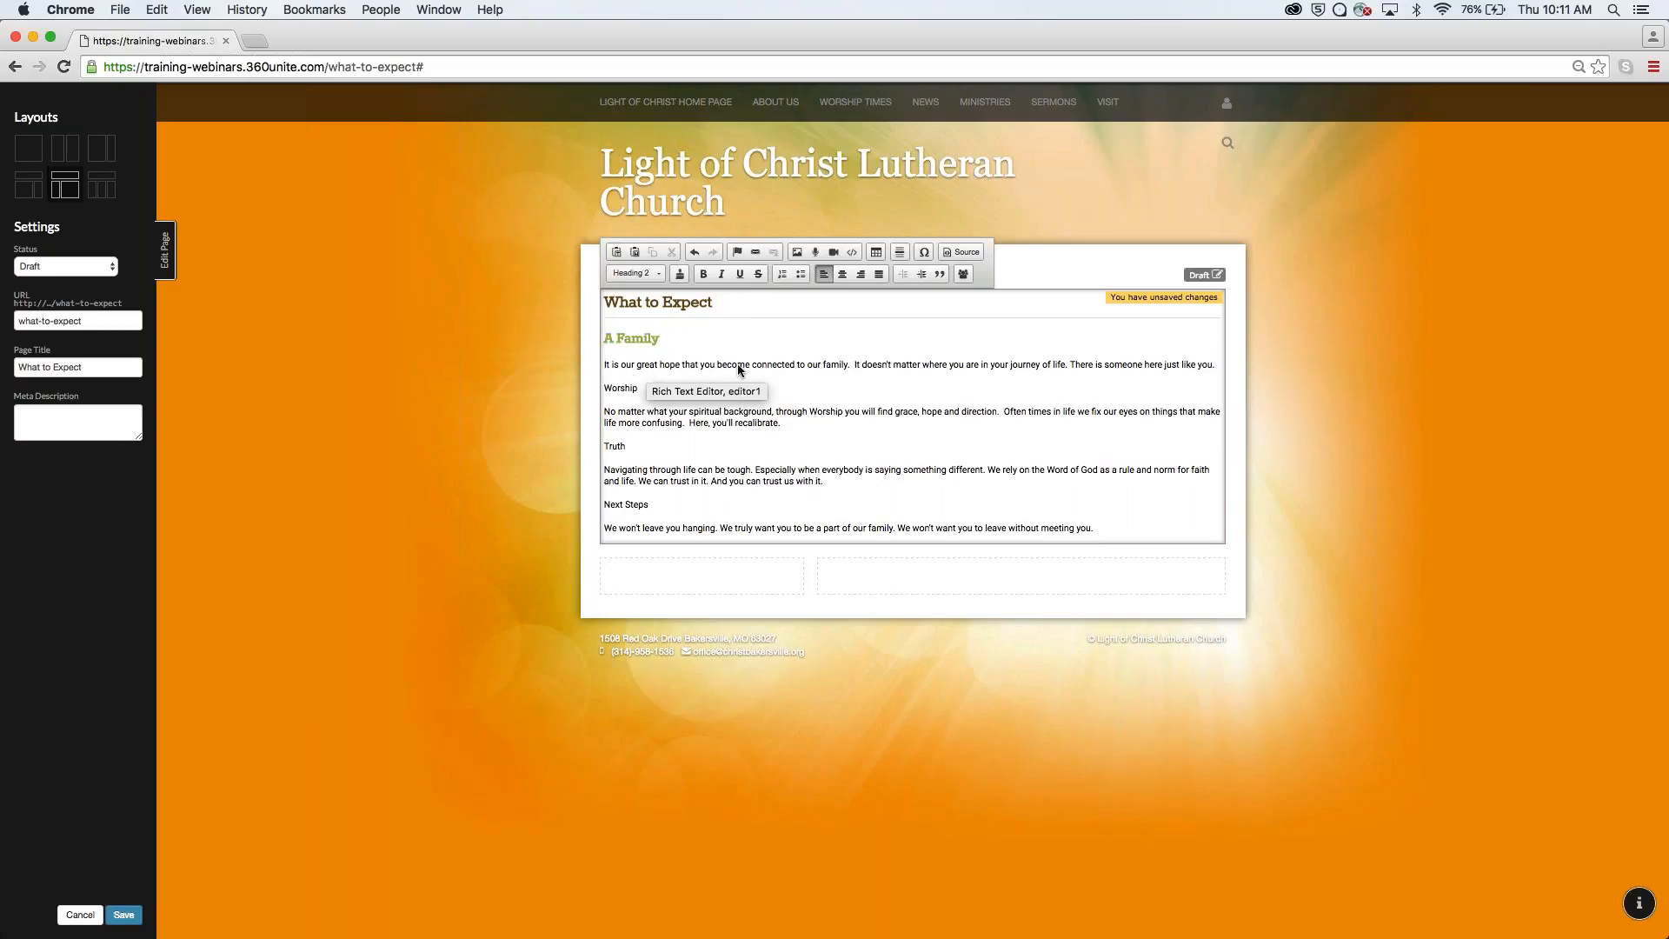
{"action": "double_click", "coordinate": [622, 388]}
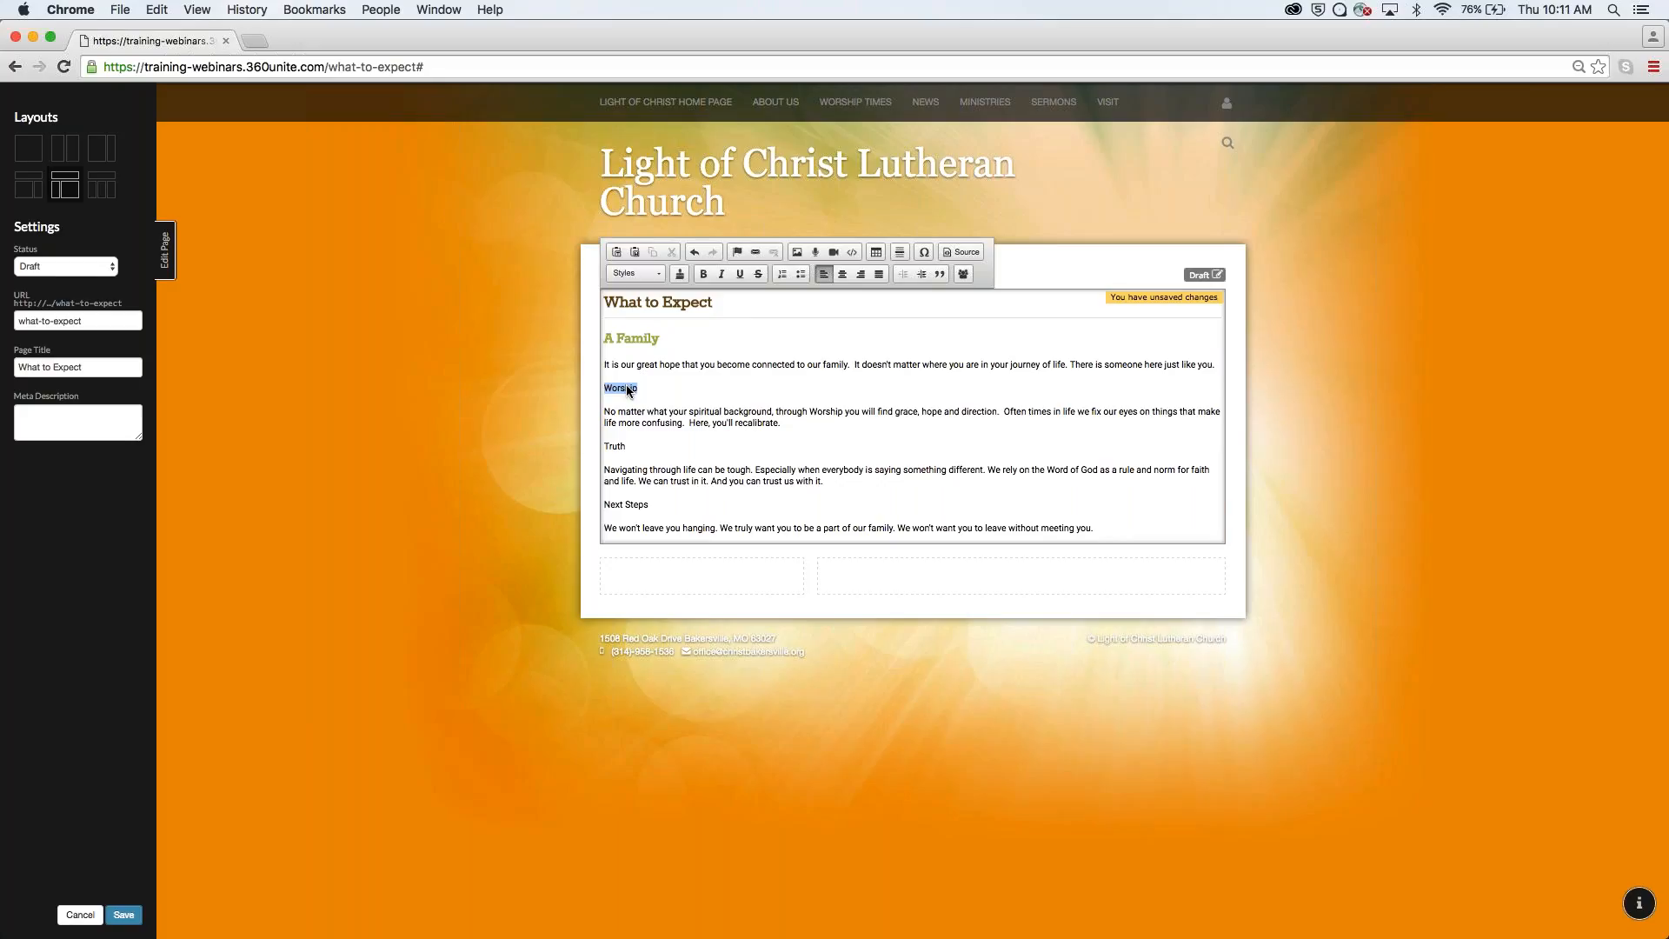
{"action": "left_click", "coordinate": [639, 273]}
{"action": "left_click", "coordinate": [648, 340]}
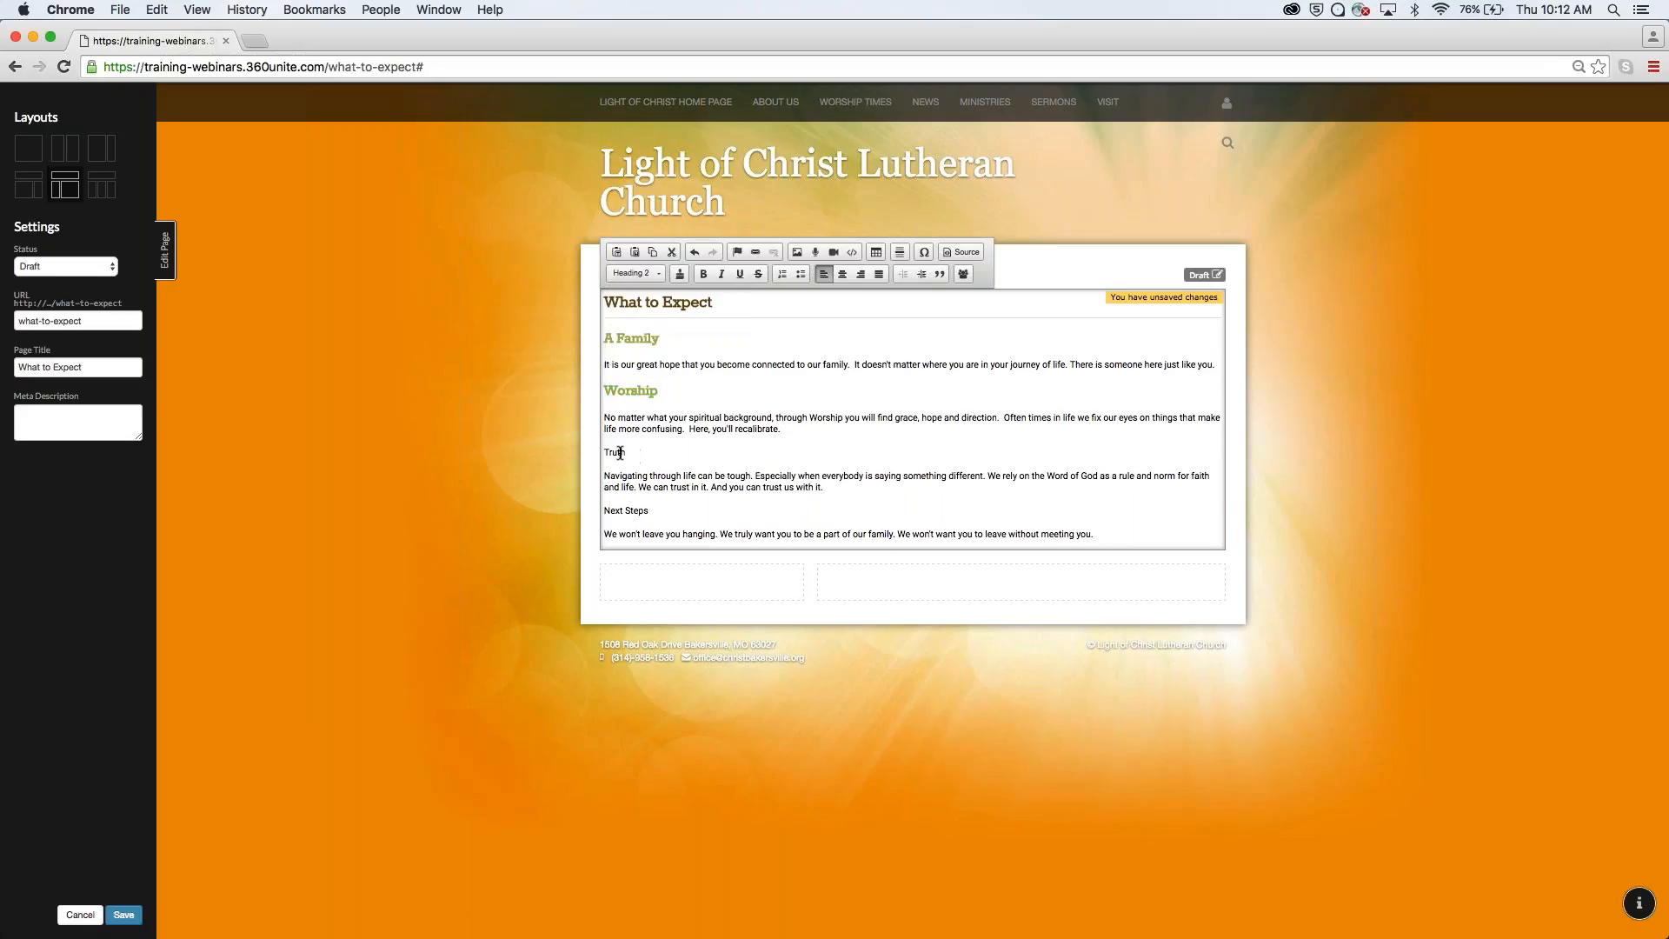
Format the section titles Truth and Next Steps as Heading 2 and save the page.
{"action": "double_click", "coordinate": [614, 452]}
{"action": "left_click", "coordinate": [635, 274]}
{"action": "left_click", "coordinate": [647, 340]}
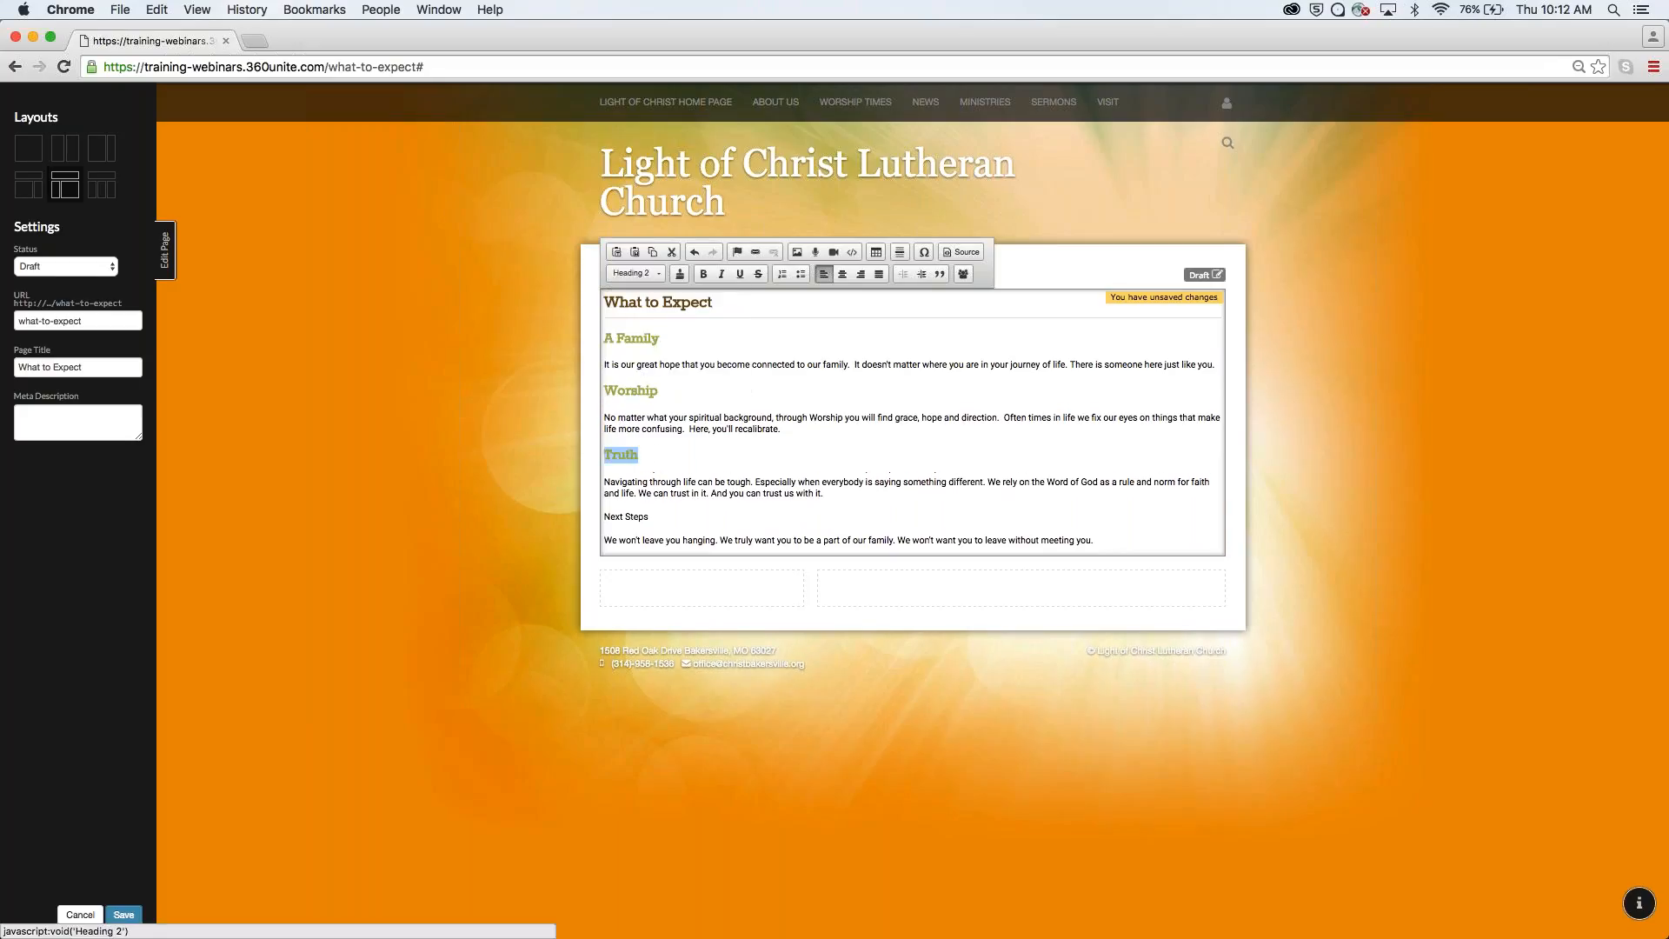
{"action": "left_click", "coordinate": [615, 515]}
{"action": "left_click_drag", "start_coordinate": [604, 517], "coordinate": [649, 517]}
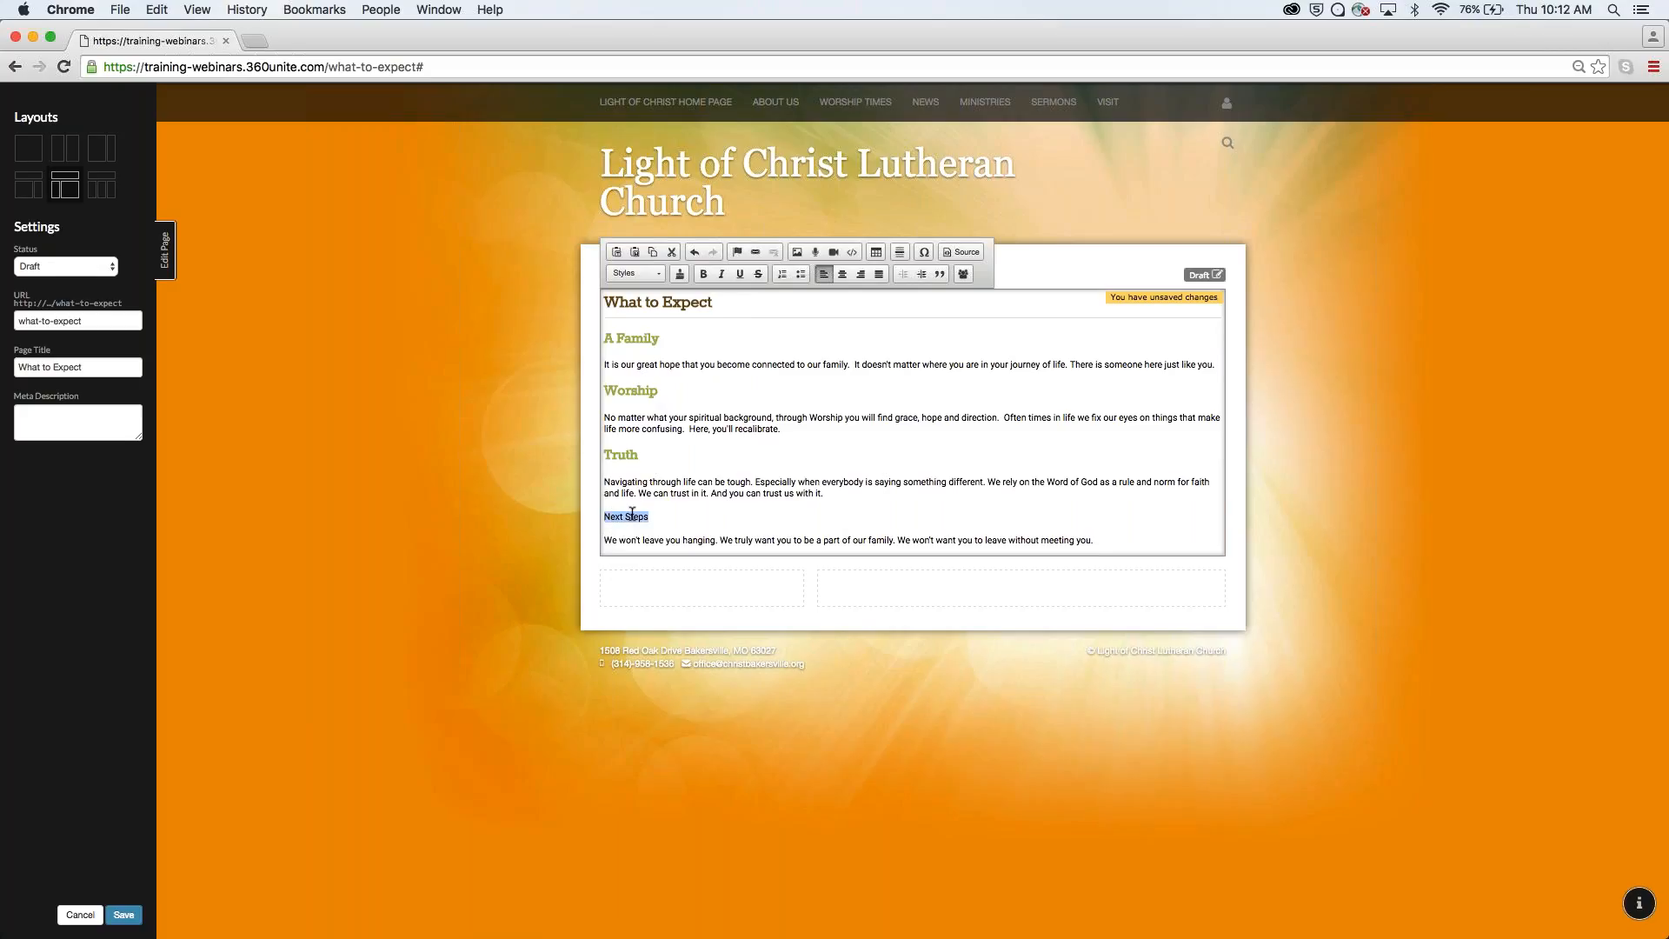
{"action": "left_click", "coordinate": [635, 273]}
{"action": "left_click", "coordinate": [647, 338]}
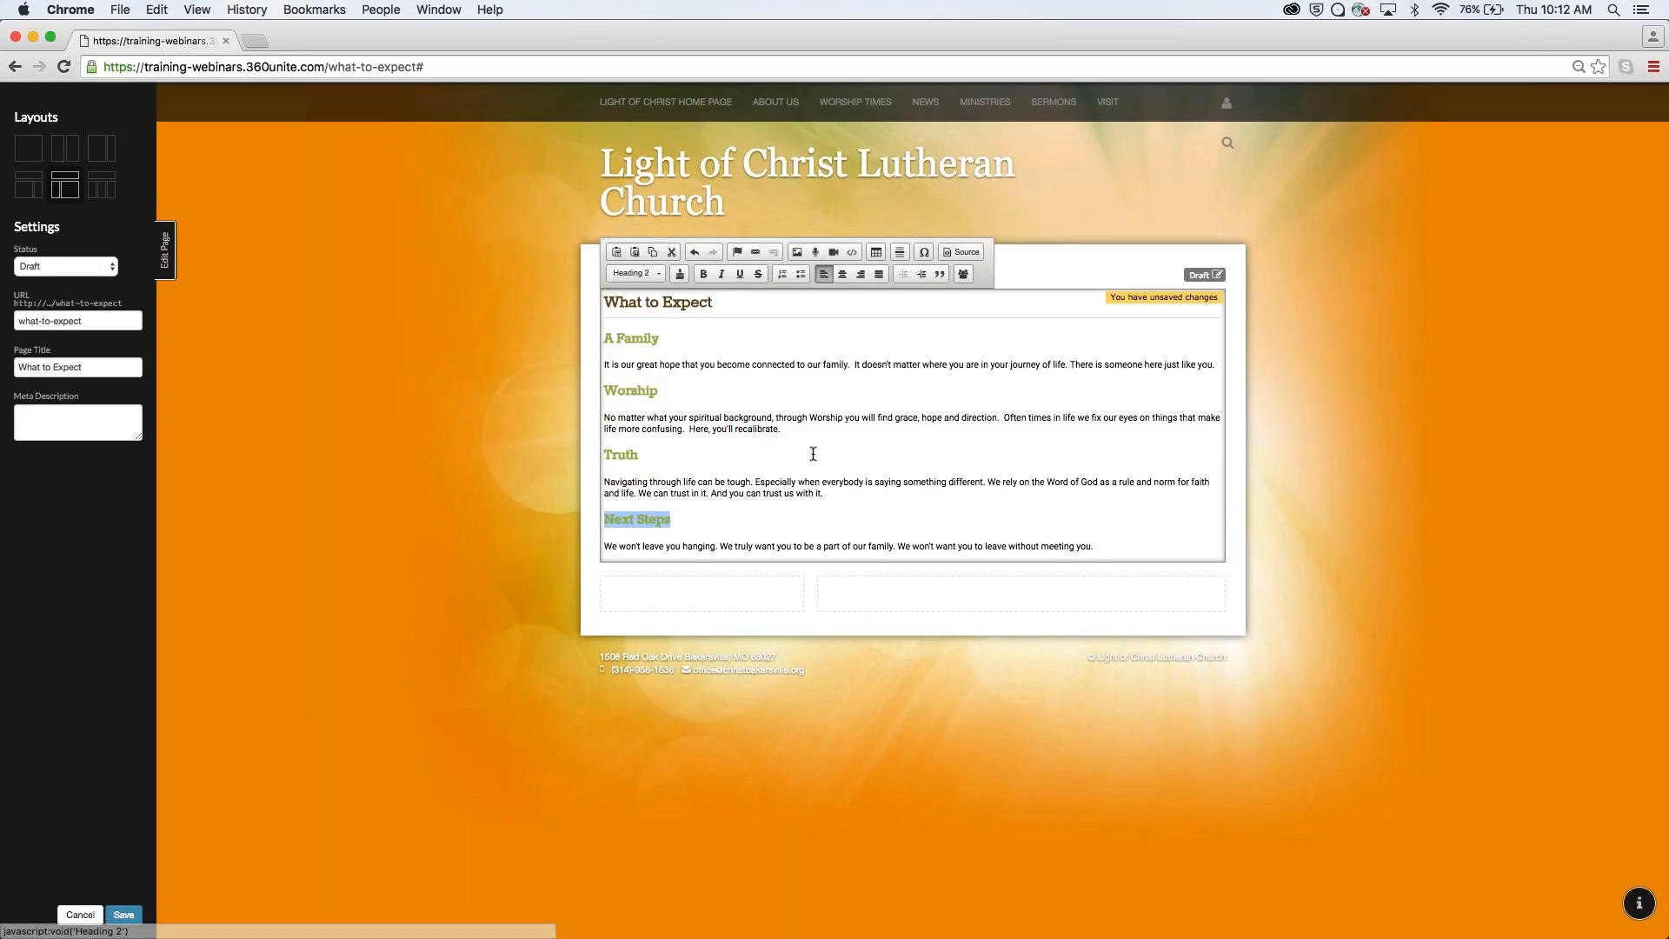
{"action": "left_click", "coordinate": [504, 495]}
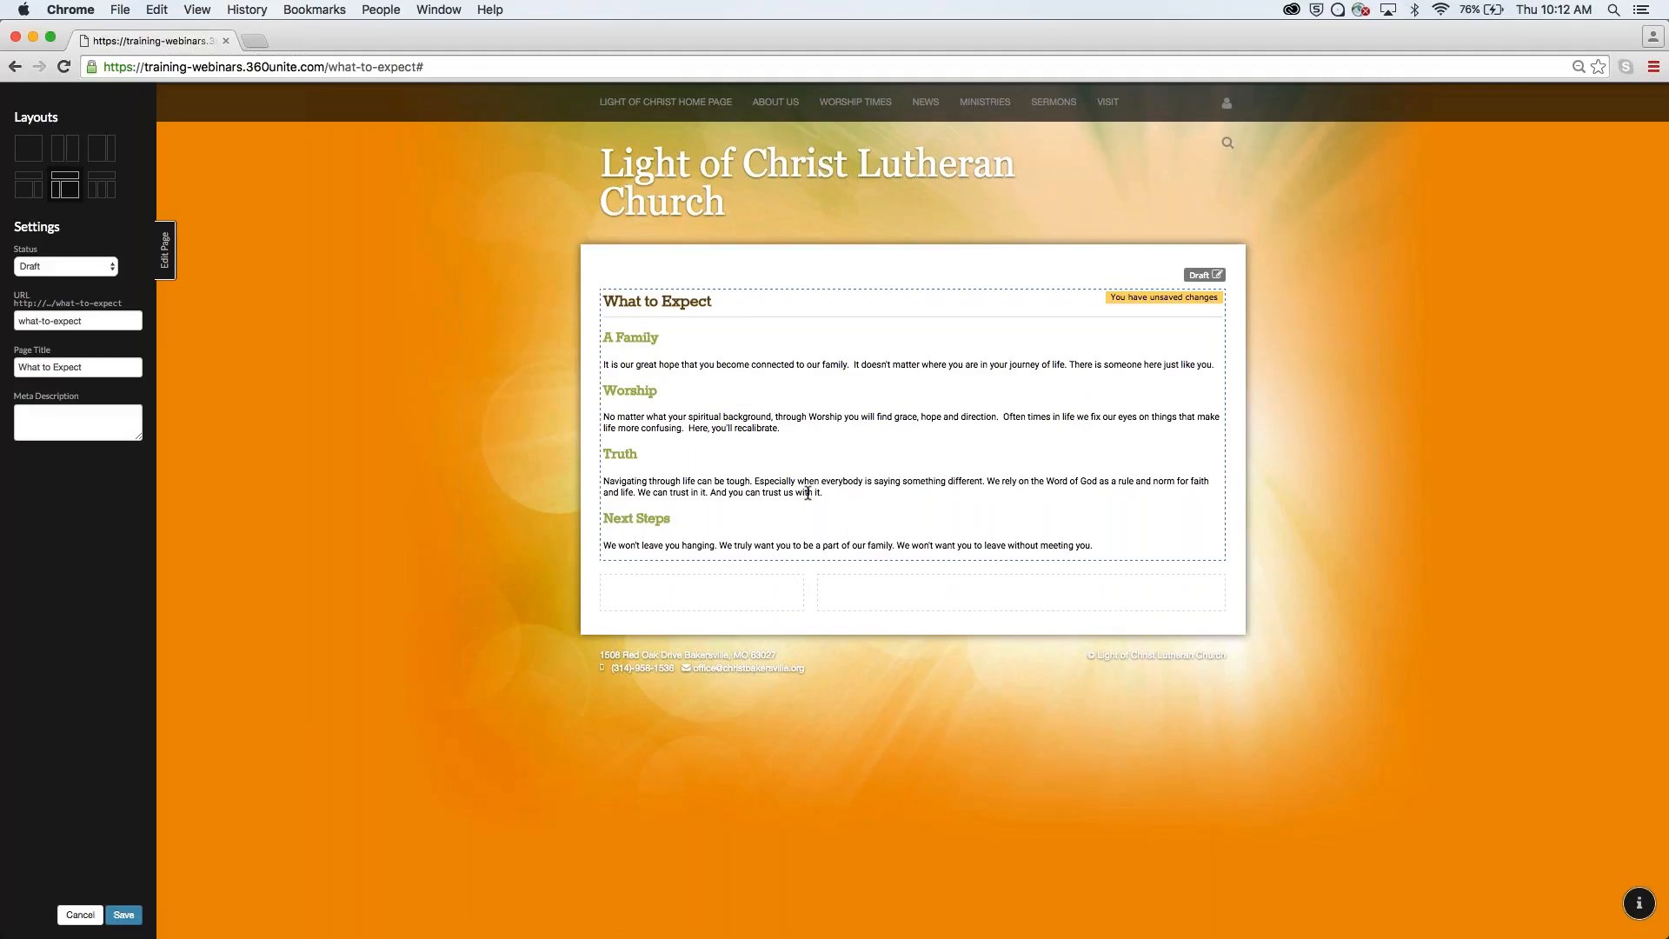
{"action": "left_click", "coordinate": [123, 915]}
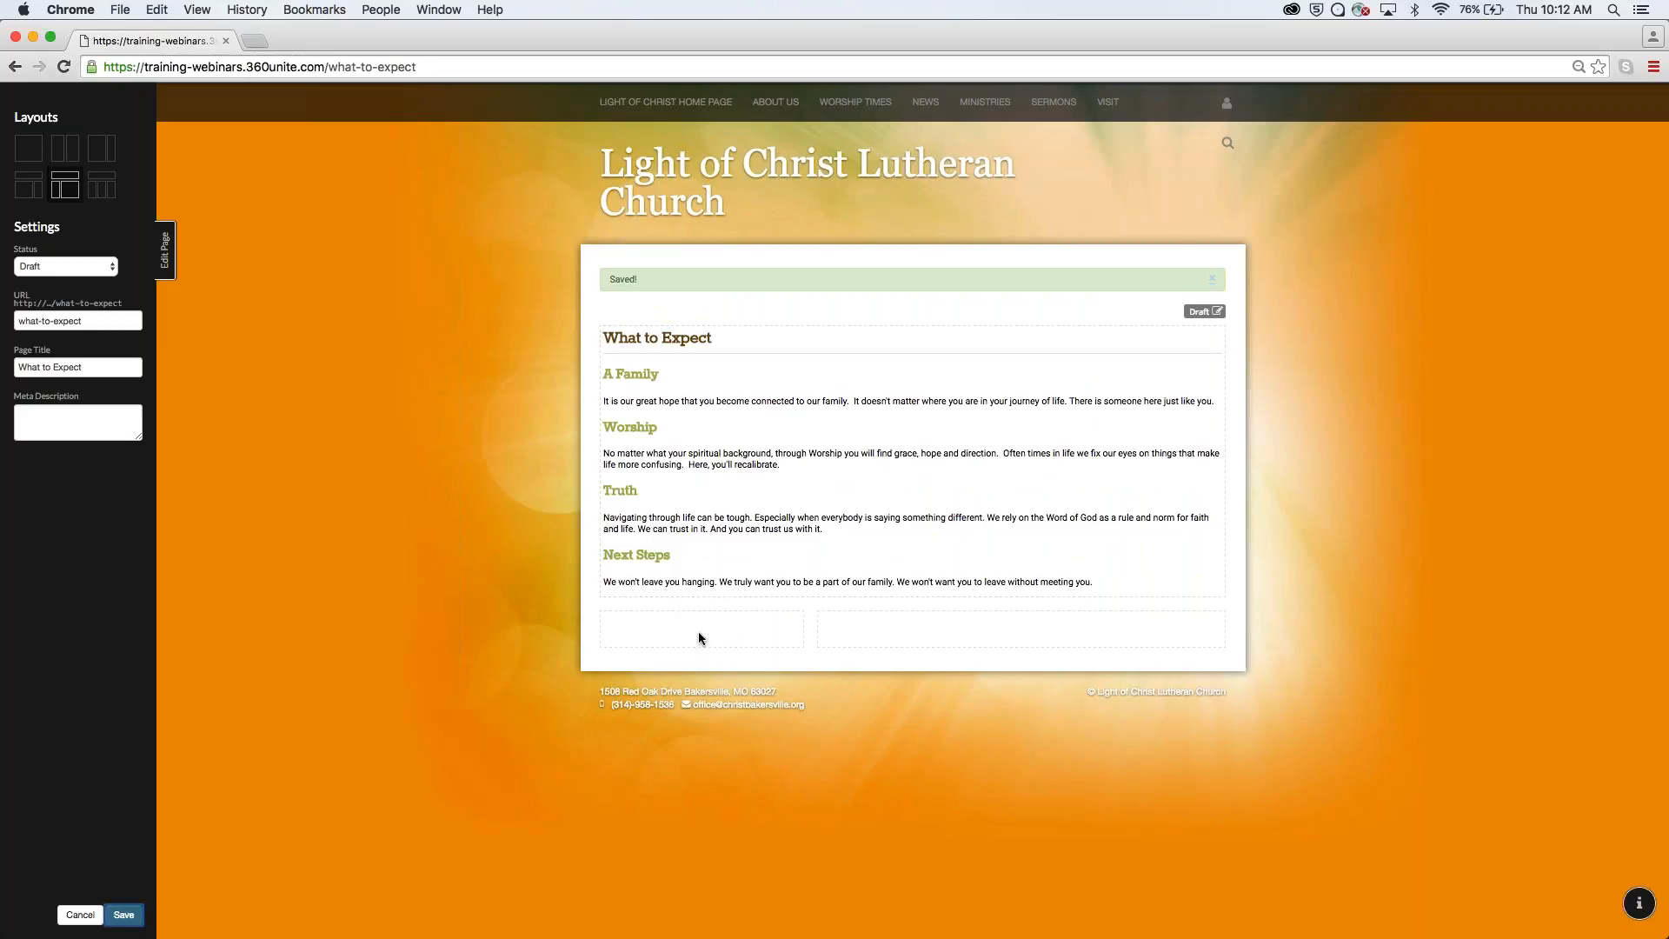
Upload Congregation.jpg and insert it into the narrow empty block below the Next Steps section.
{"action": "left_click", "coordinate": [728, 632]}
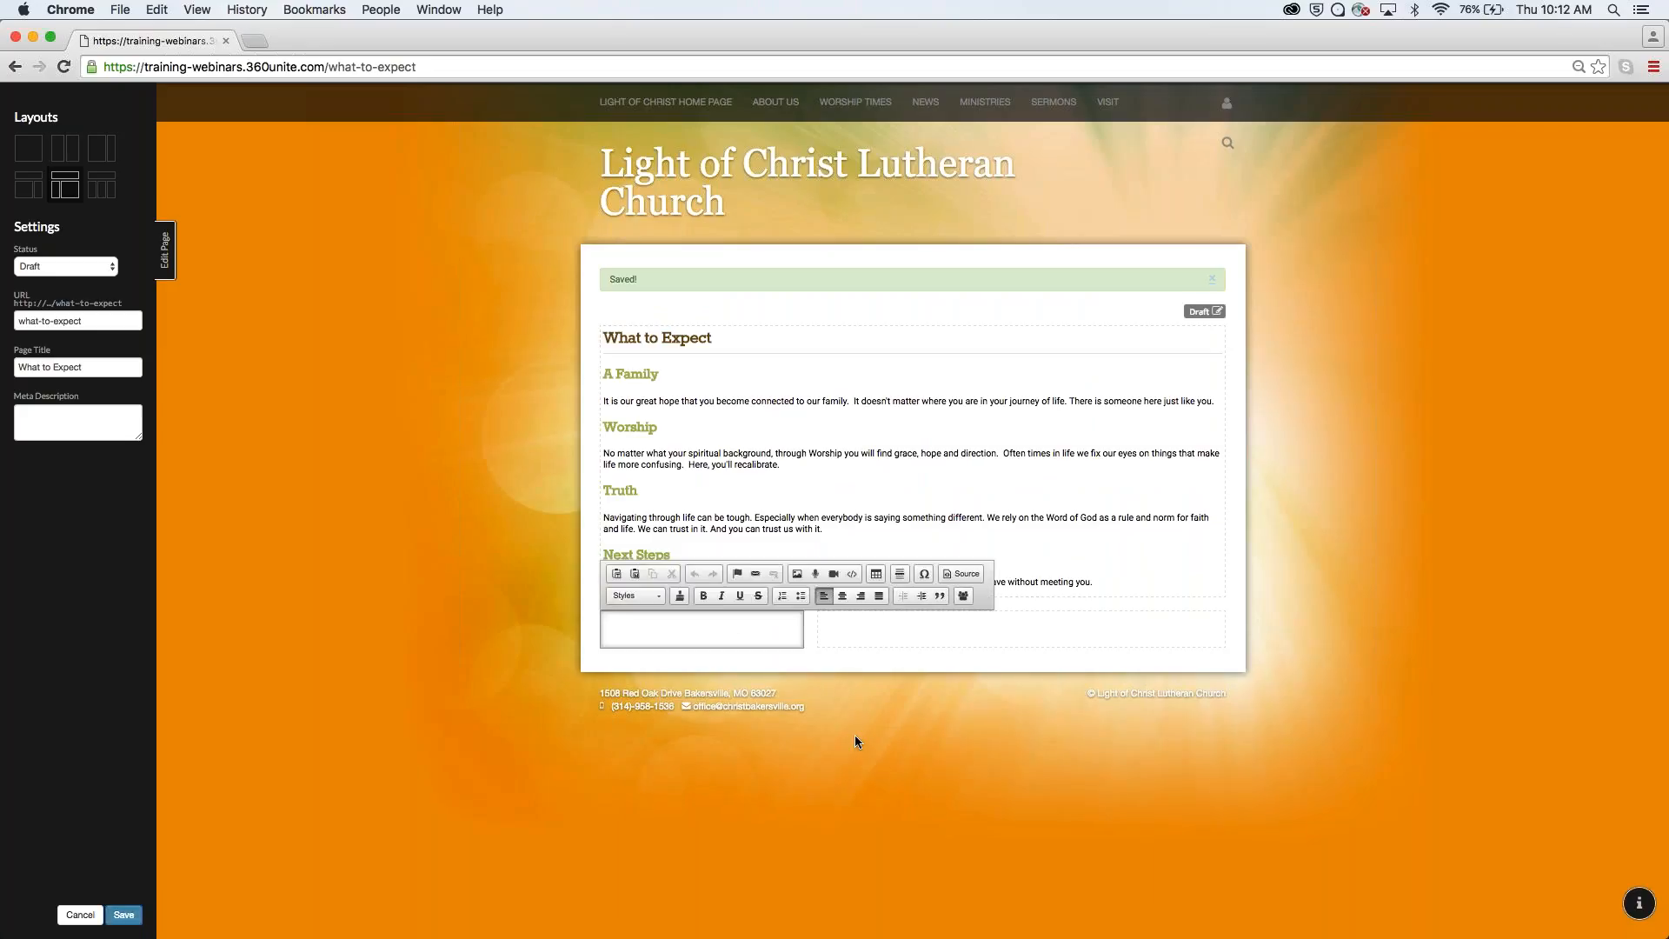
{"action": "left_click", "coordinate": [799, 577]}
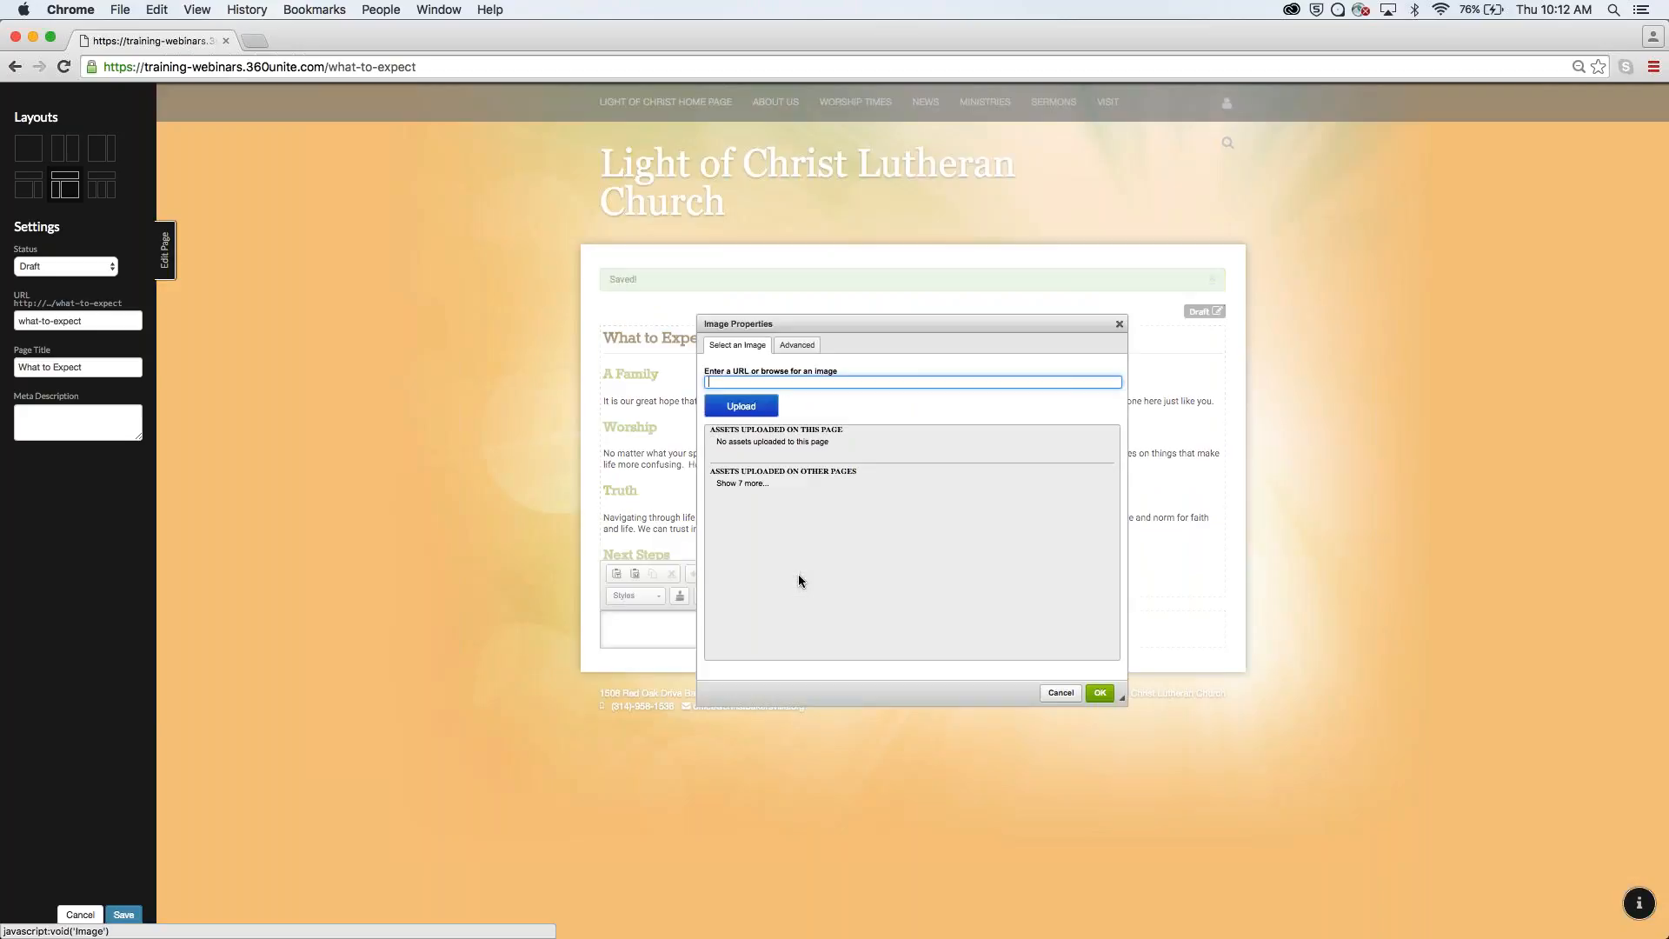
{"action": "left_click", "coordinate": [740, 409]}
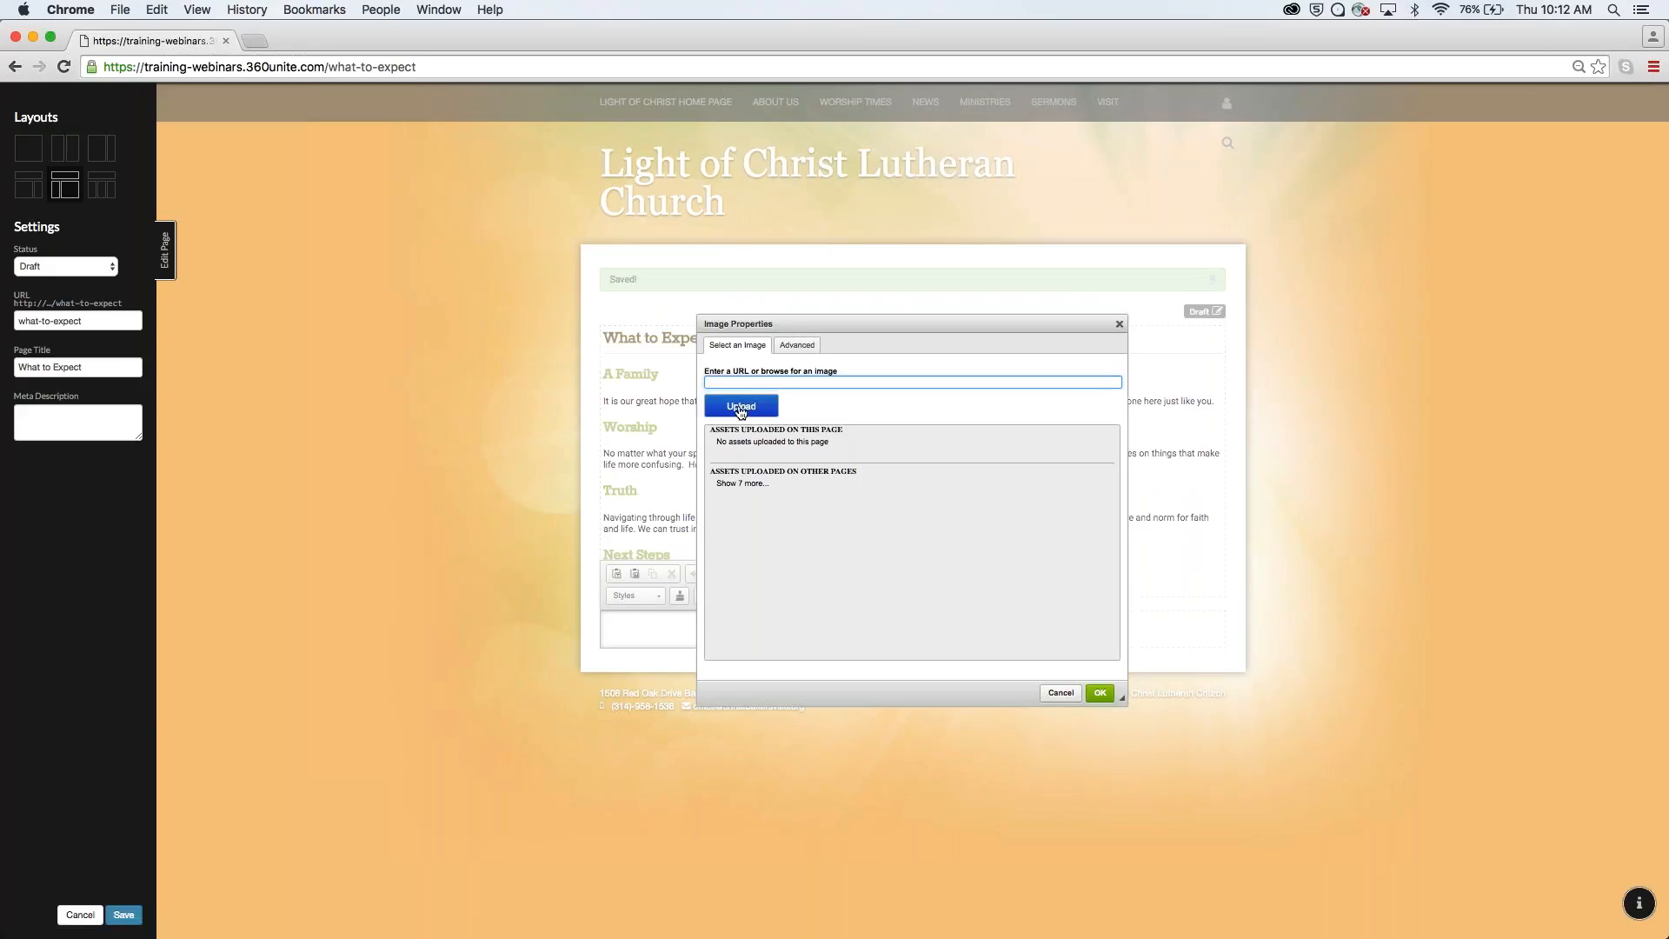
{"action": "left_click", "coordinate": [728, 154]}
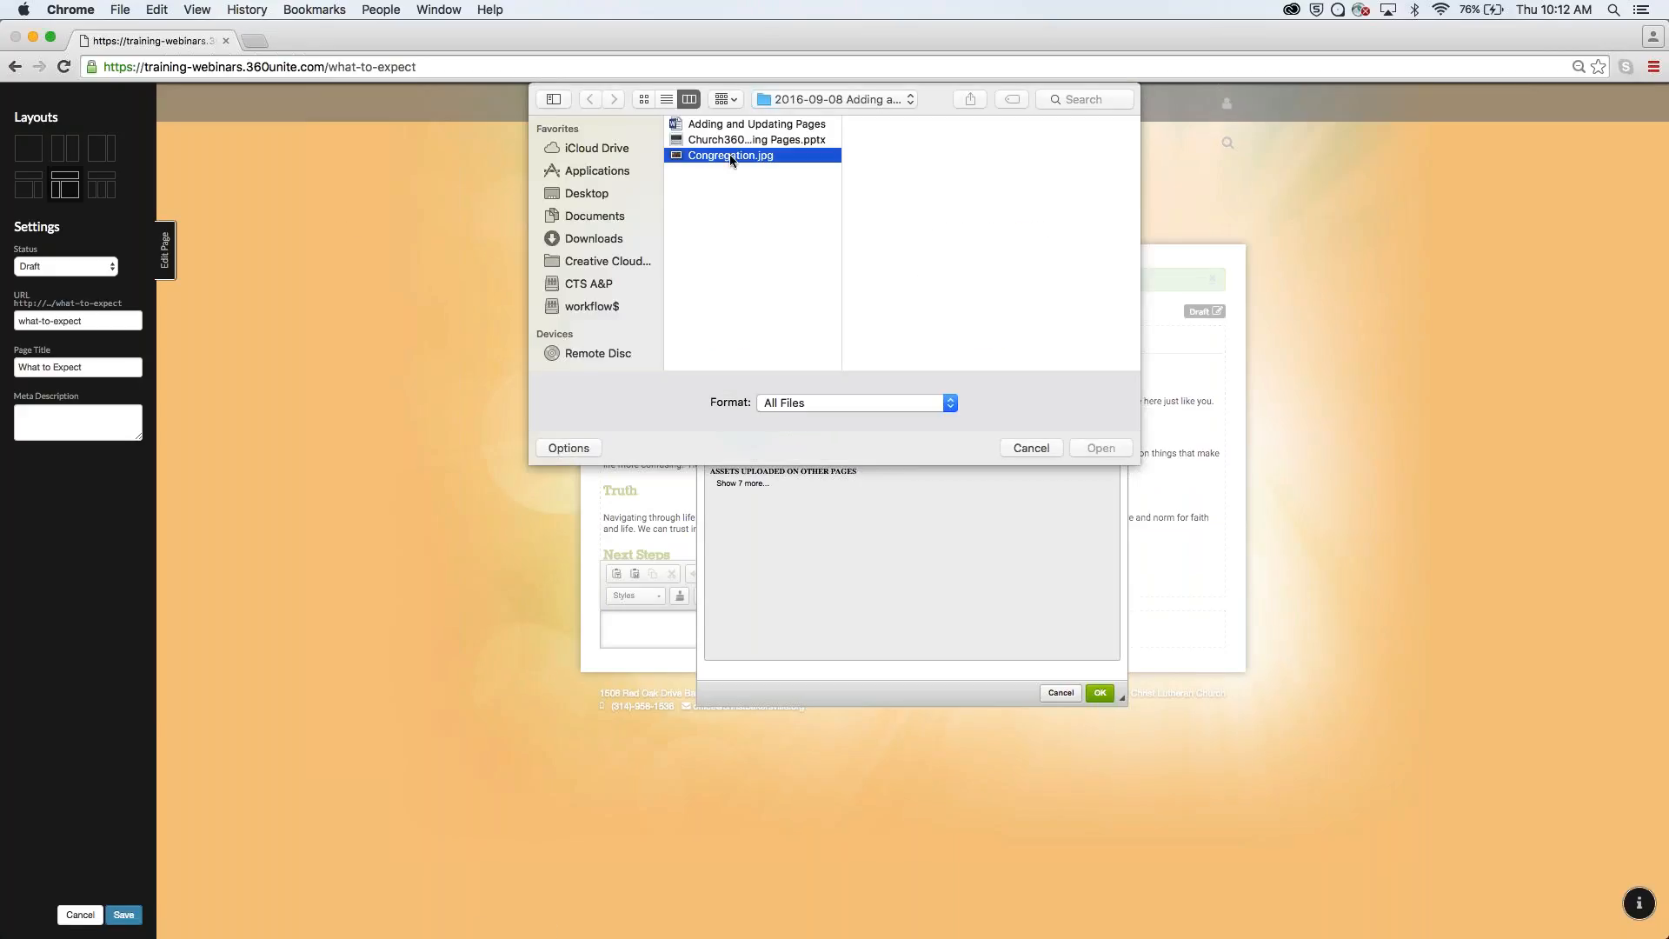
{"action": "left_click", "coordinate": [1097, 415]}
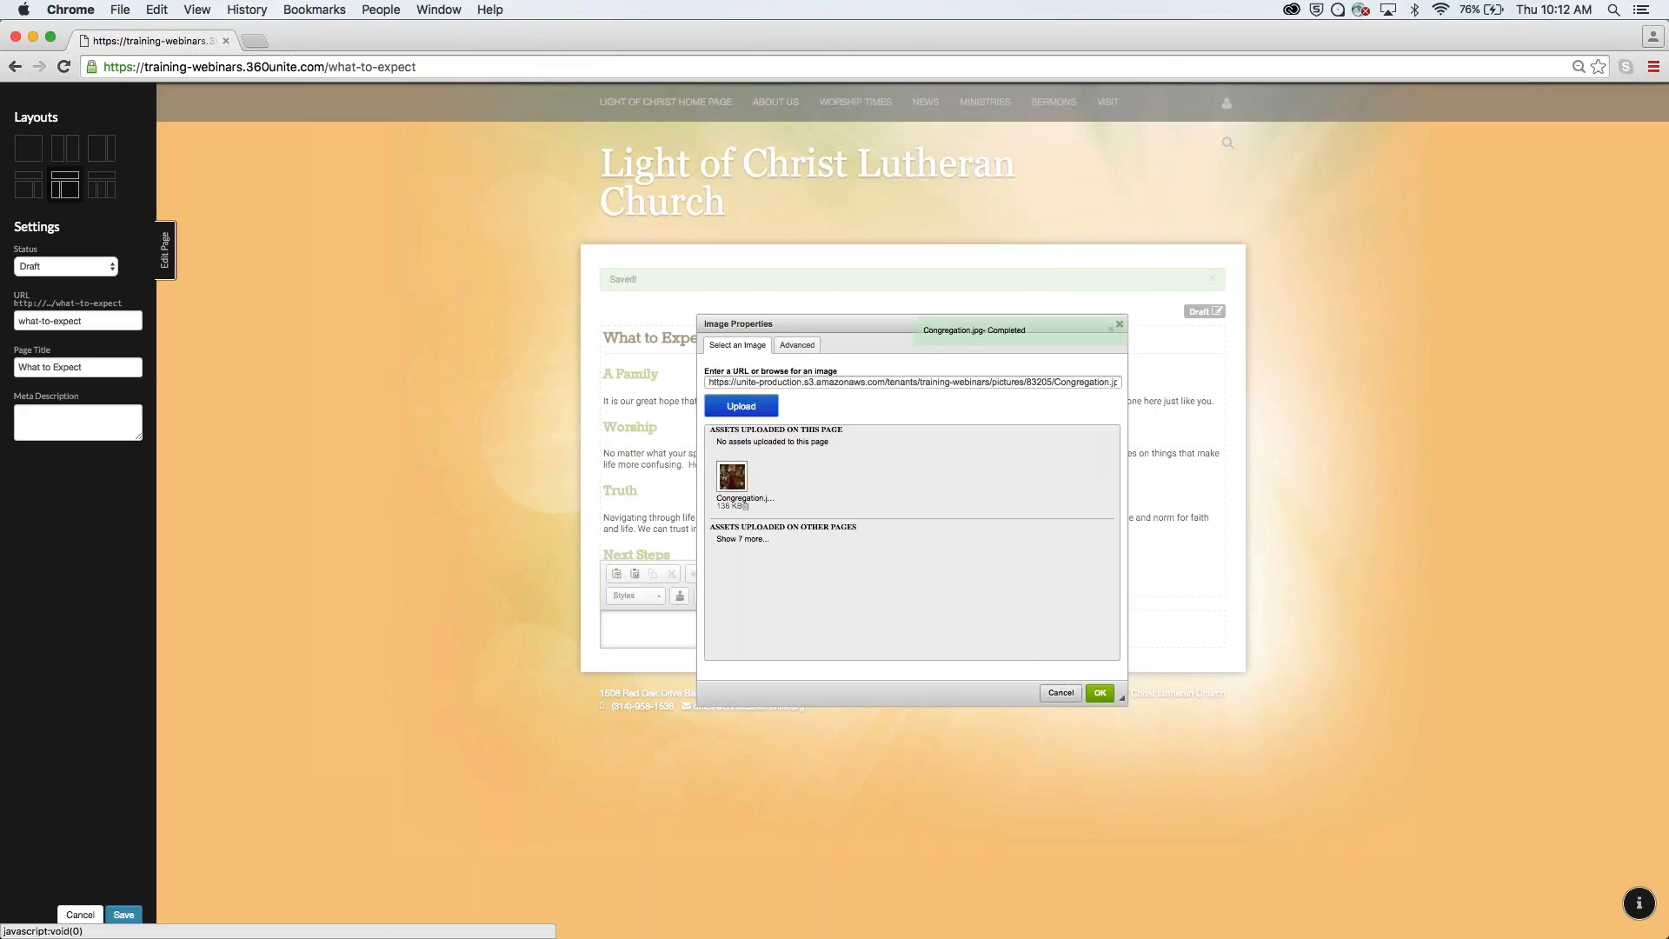
{"action": "left_click", "coordinate": [736, 480]}
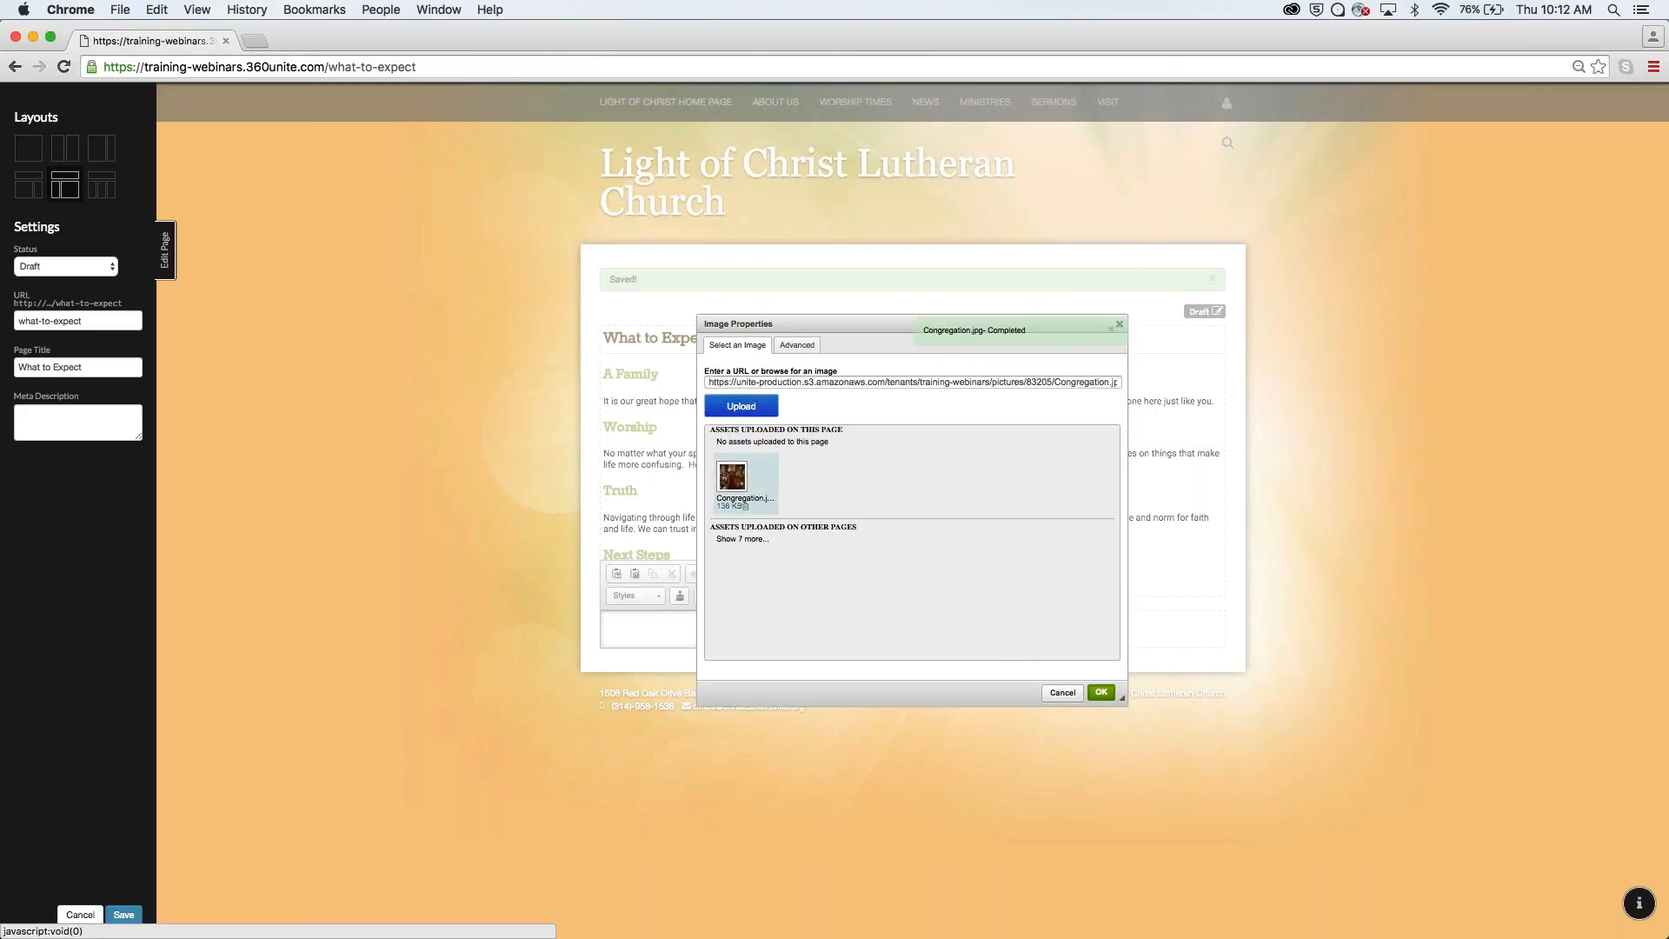
{"action": "left_click", "coordinate": [1103, 694]}
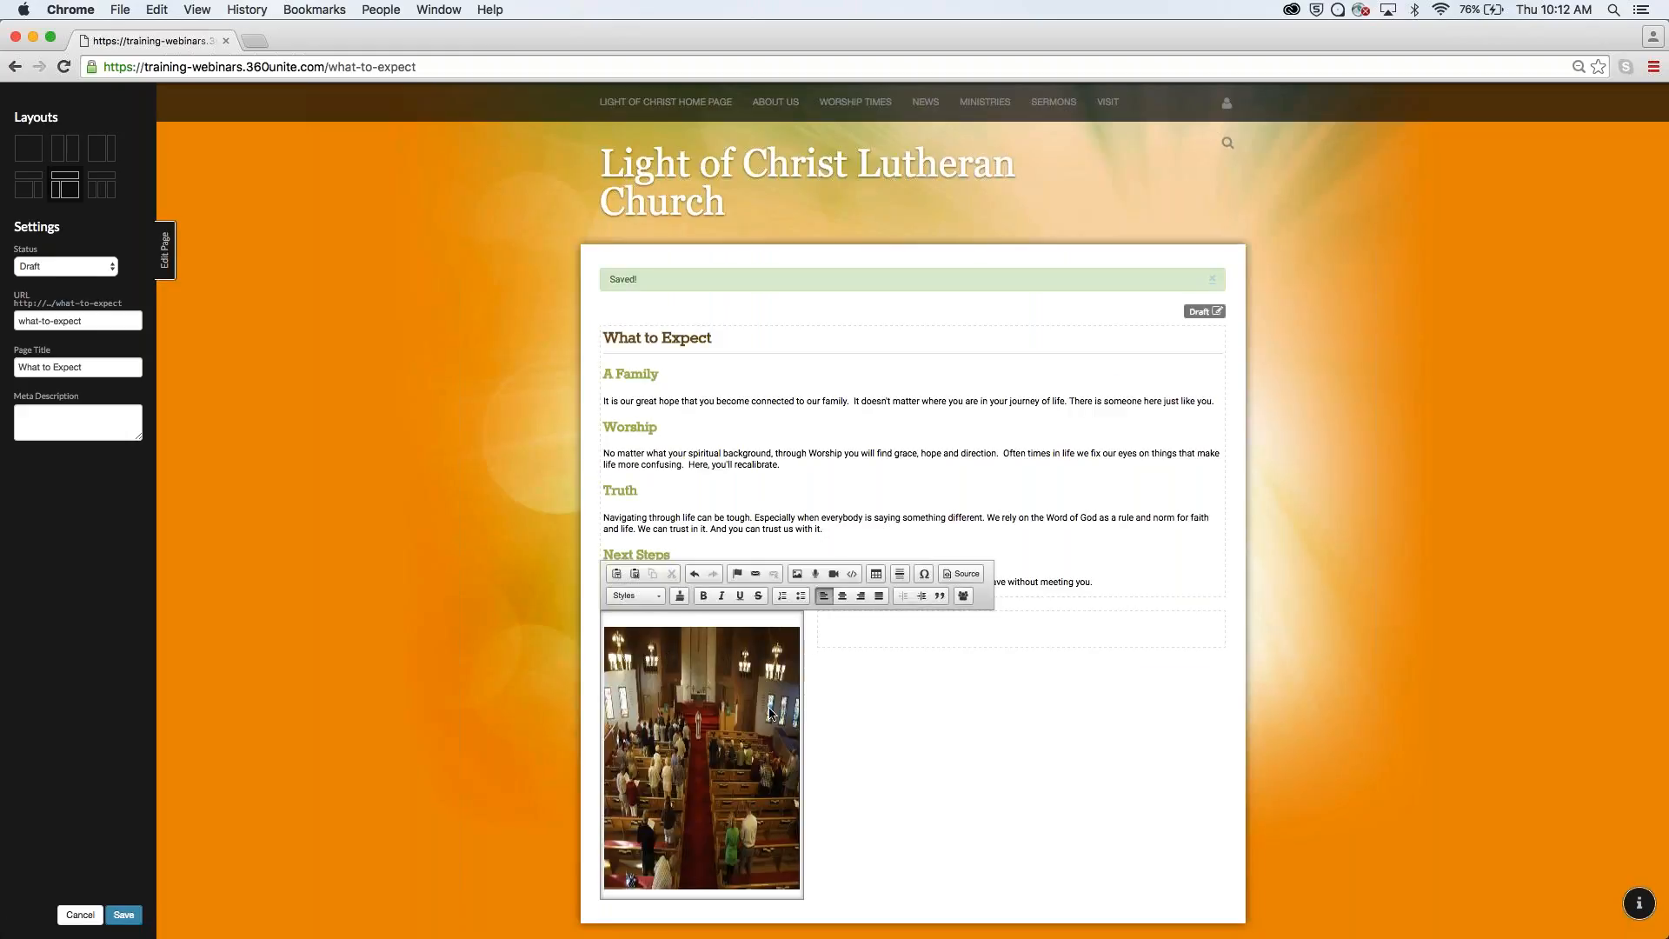
Unlock the congregation image's aspect ratio and set both its width and height to 100%.
{"action": "left_click", "coordinate": [710, 726]}
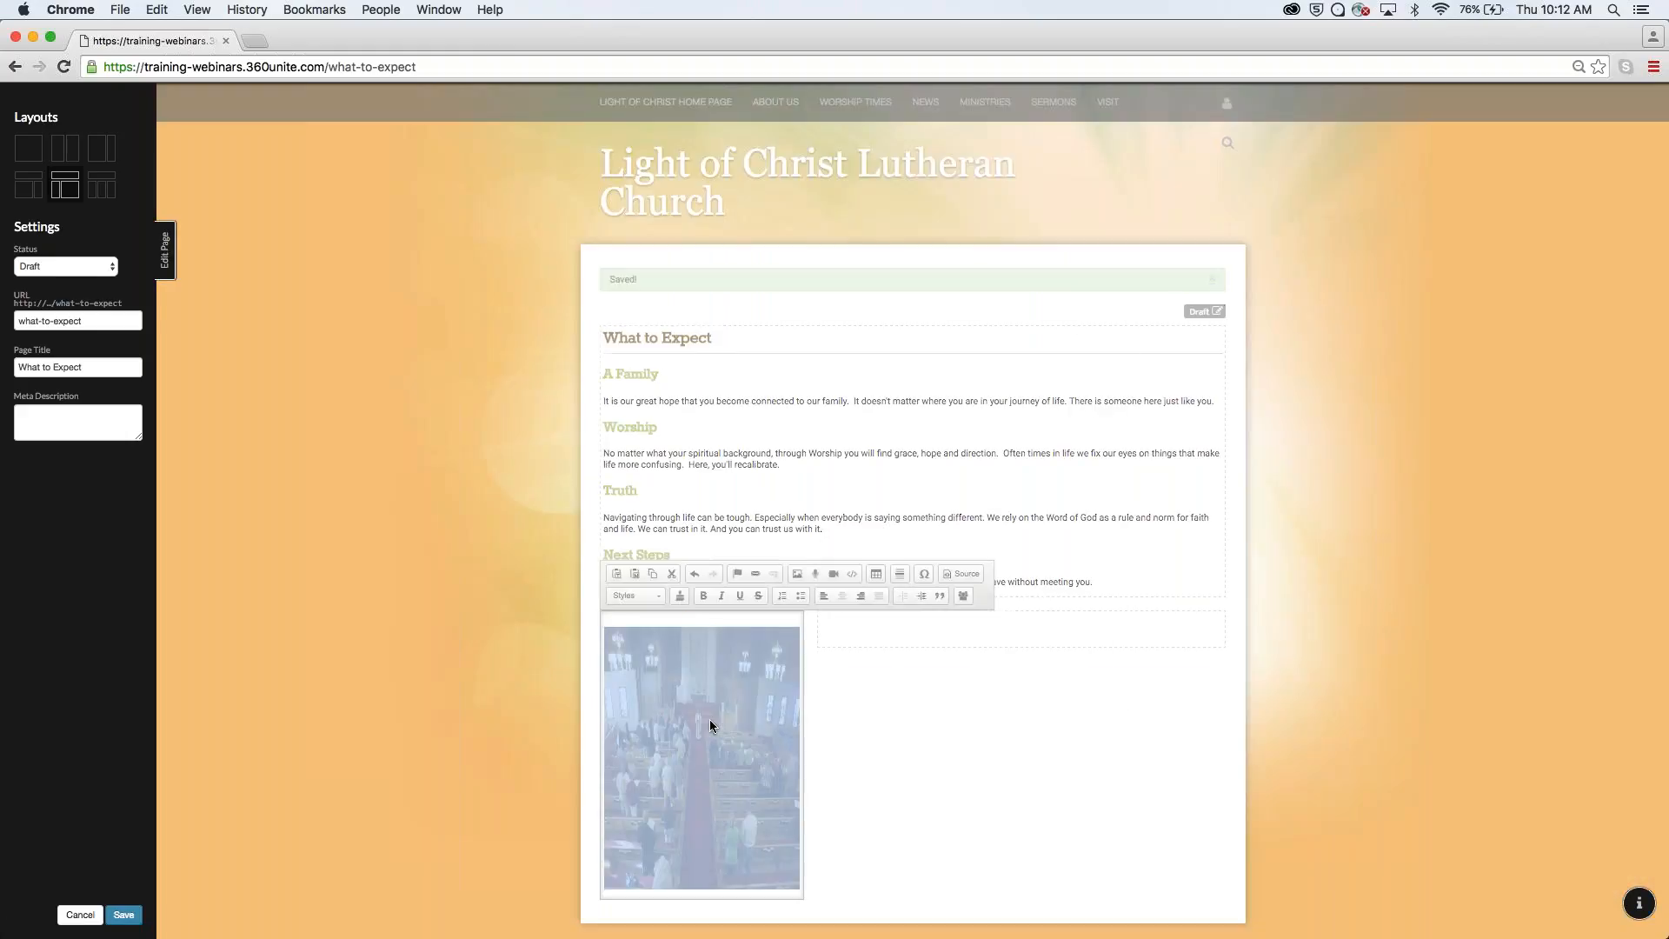
{"action": "double_click", "coordinate": [710, 718]}
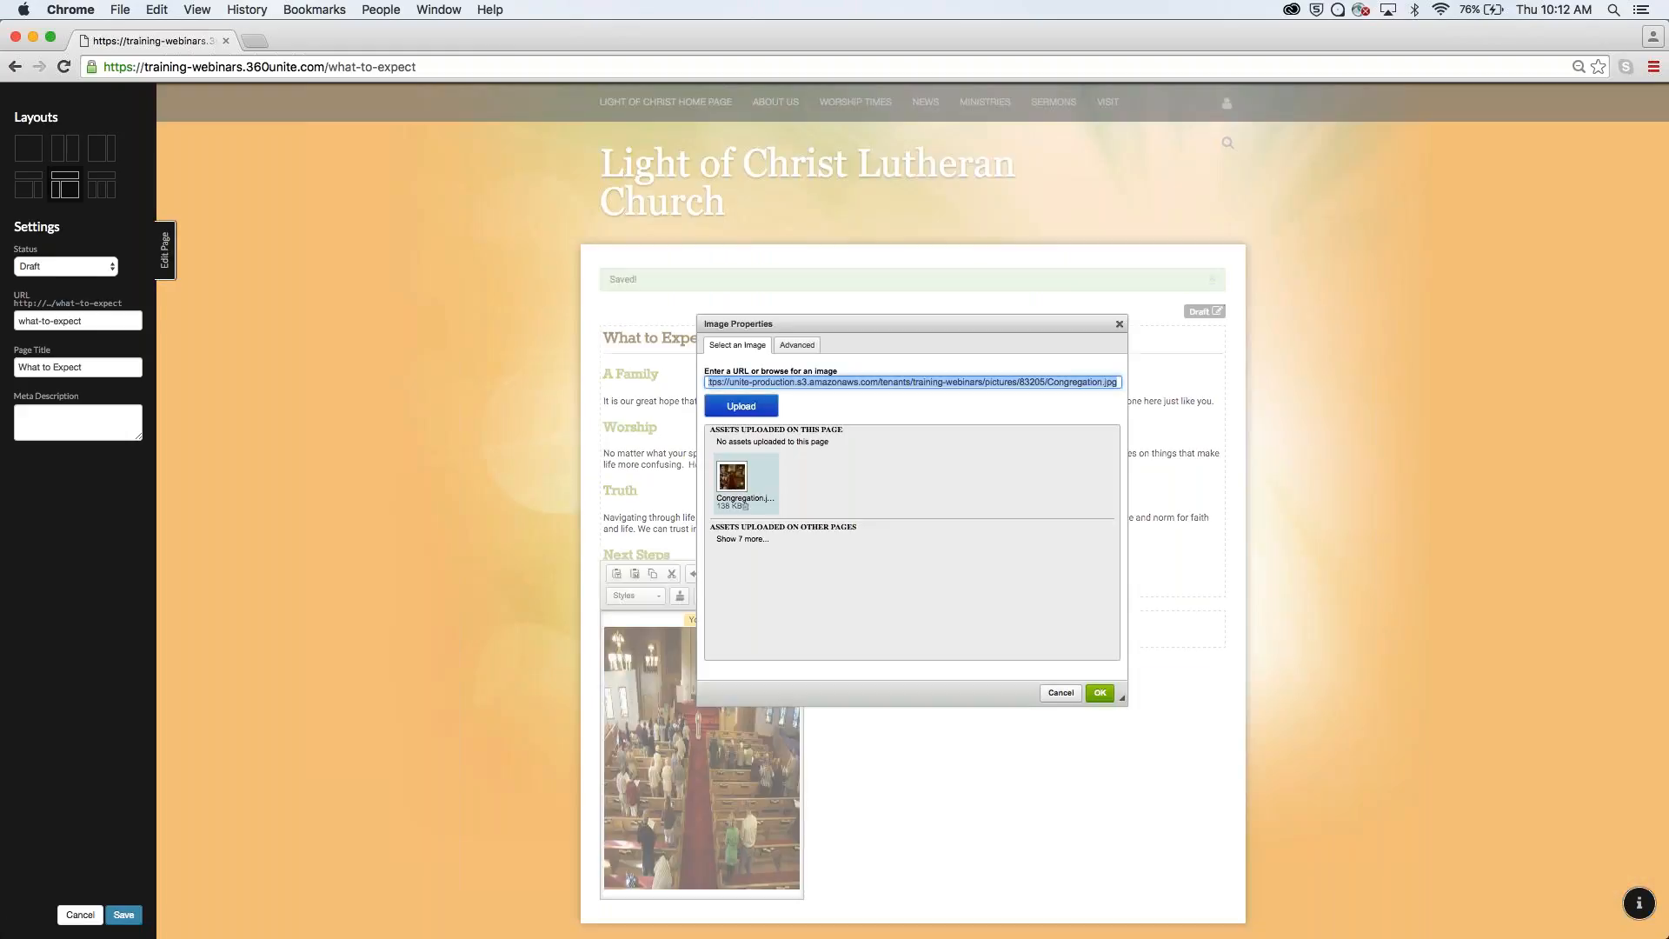
{"action": "left_click", "coordinate": [797, 345]}
{"action": "double_click", "coordinate": [716, 436]}
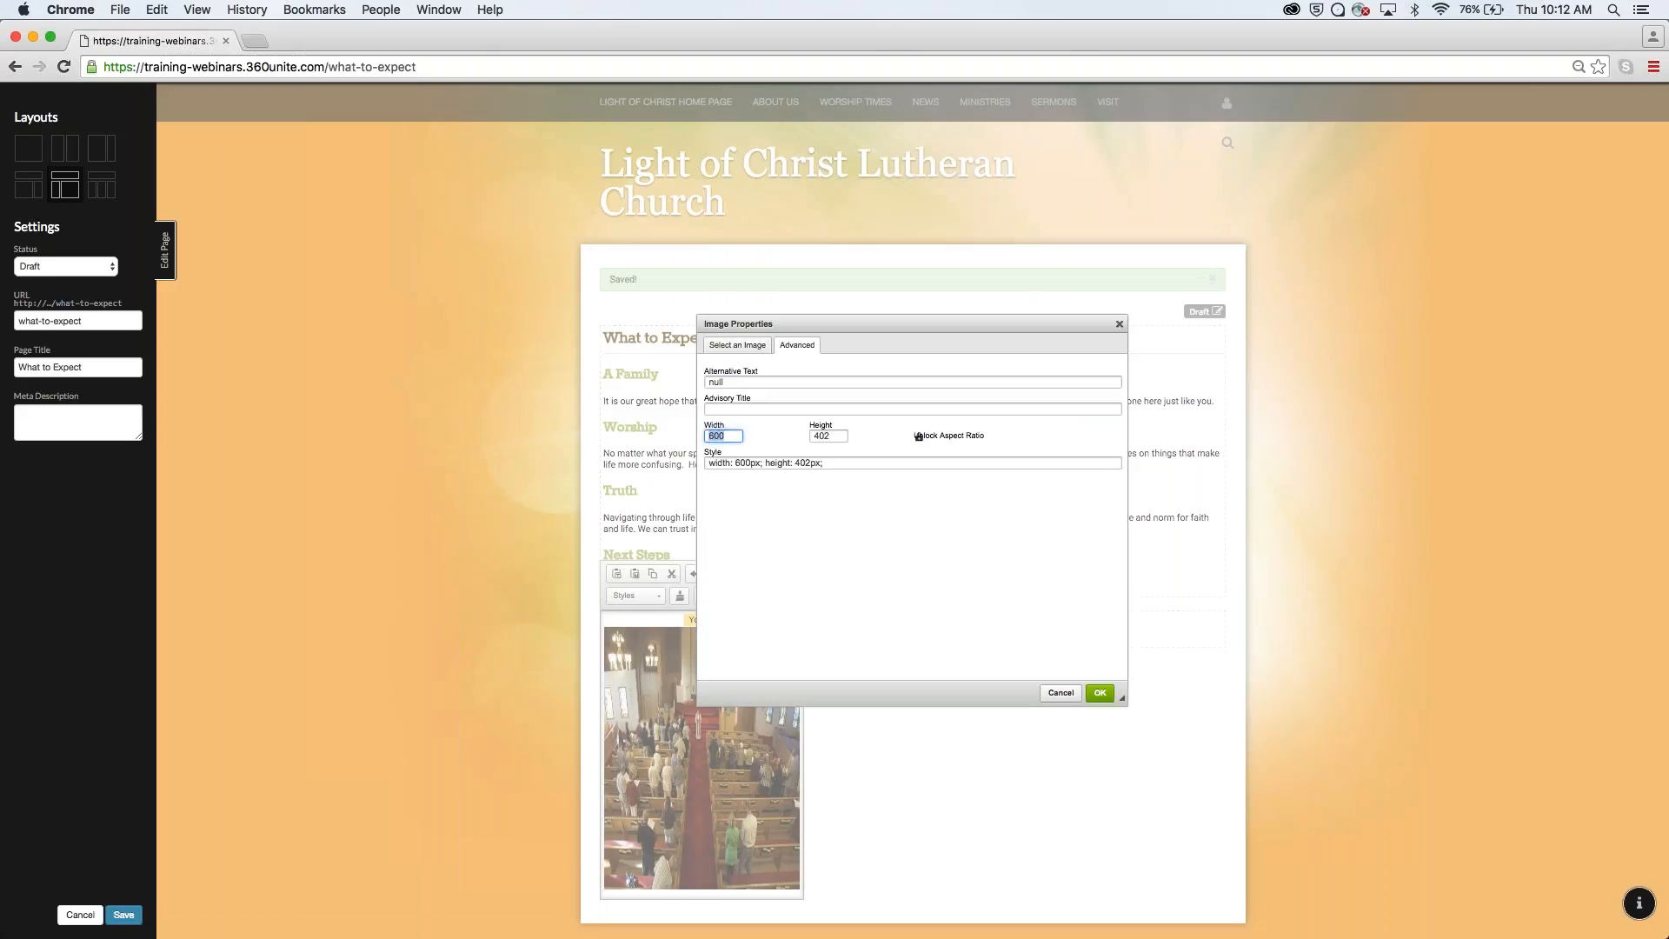
{"action": "type", "text": "100%"}
{"action": "left_click", "coordinate": [918, 437]}
{"action": "double_click", "coordinate": [819, 435]}
{"action": "key", "text": "BackSpace"}
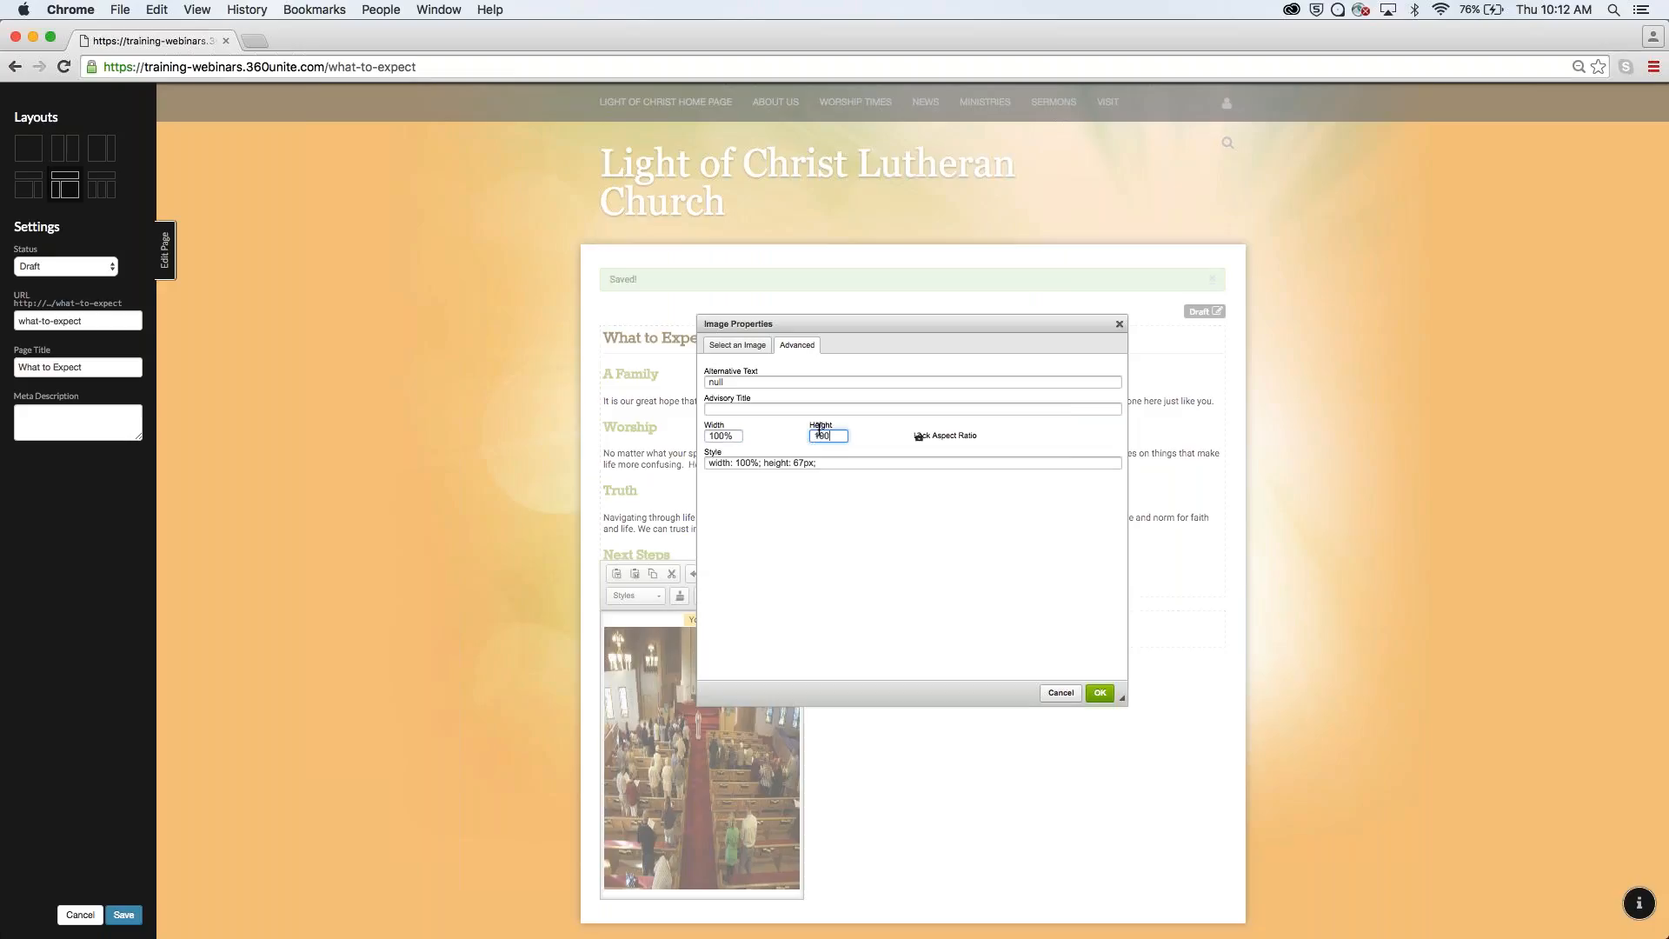
{"action": "type", "text": "100"}
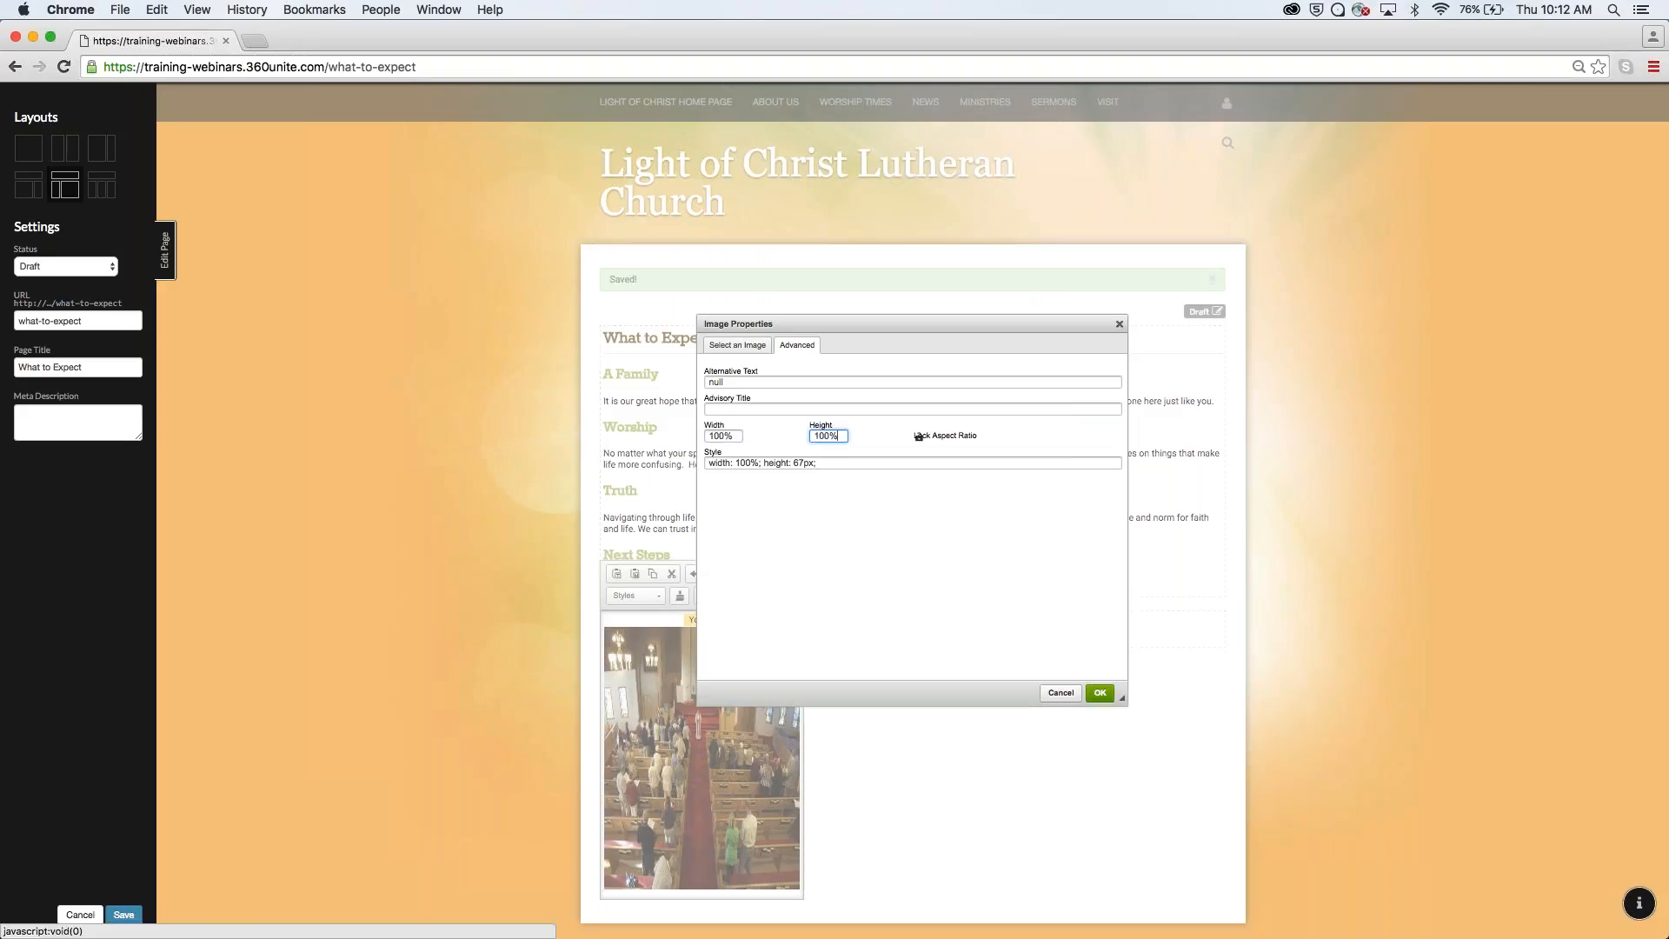
{"action": "left_click", "coordinate": [1100, 693]}
{"action": "left_click", "coordinate": [857, 713]}
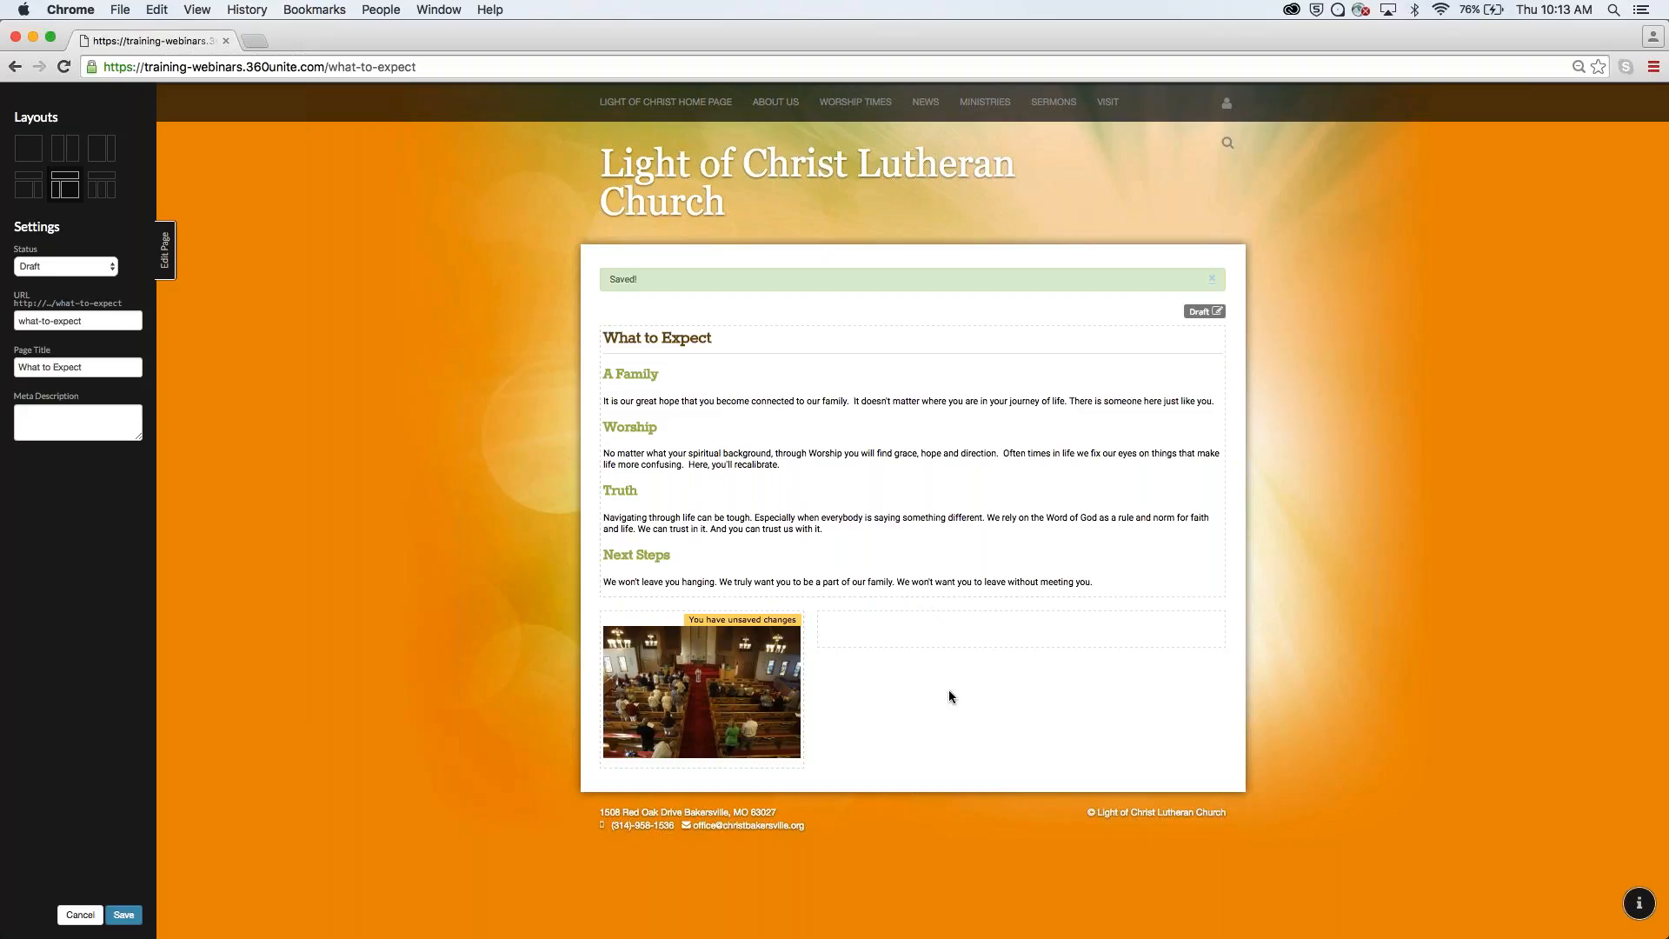
Add the prepared What to Wear heading and text to the empty block beside the image and save the page.
{"action": "left_click", "coordinate": [876, 638]}
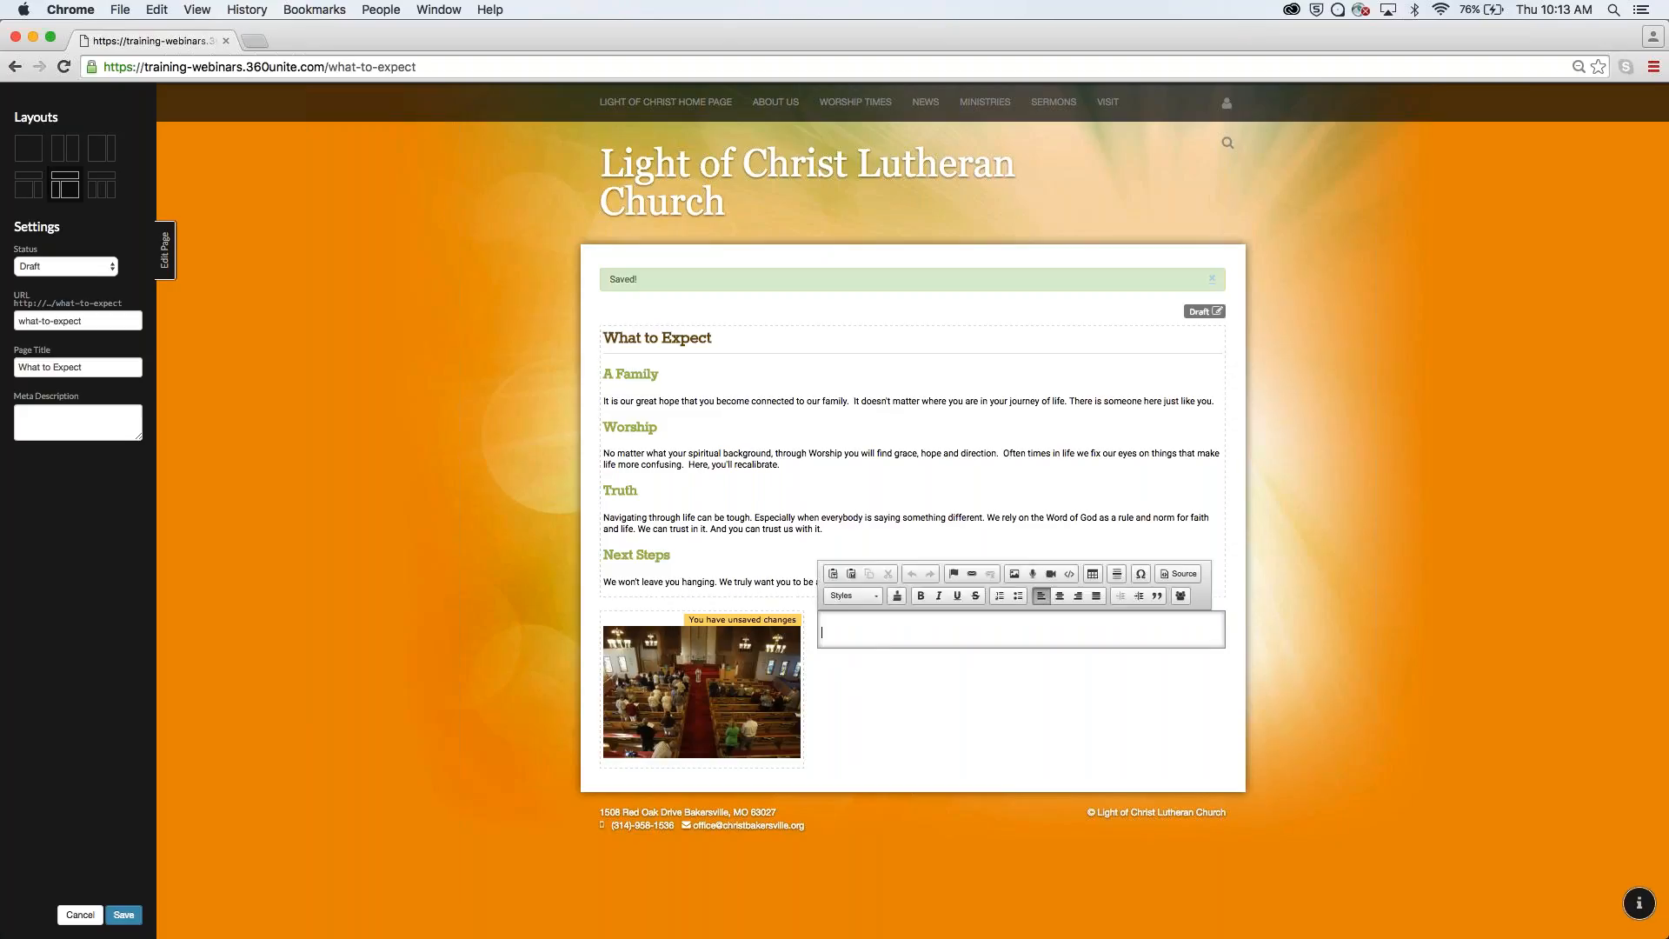
{"action": "key", "text": "super+Tab"}
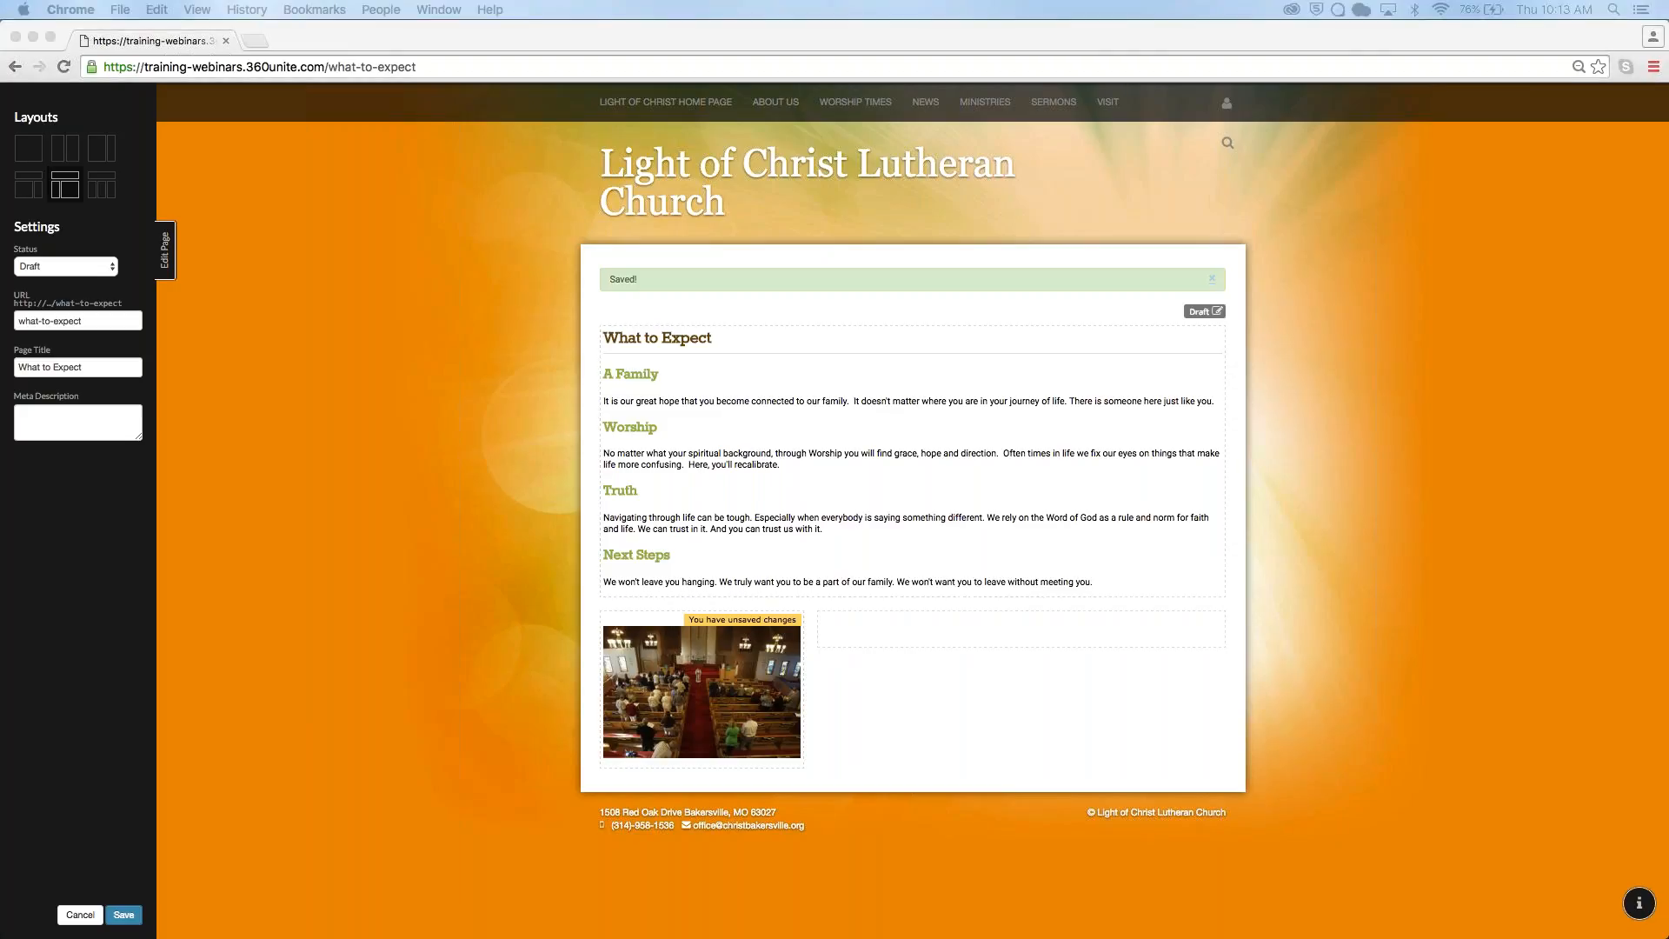
{"action": "left_click", "coordinate": [934, 635]}
{"action": "type", "text": "What to Wear We try to make all feel welcome here. Come just as you are; whether in Jeans and a tee shirt or suite and tie. Come worship our God!"}
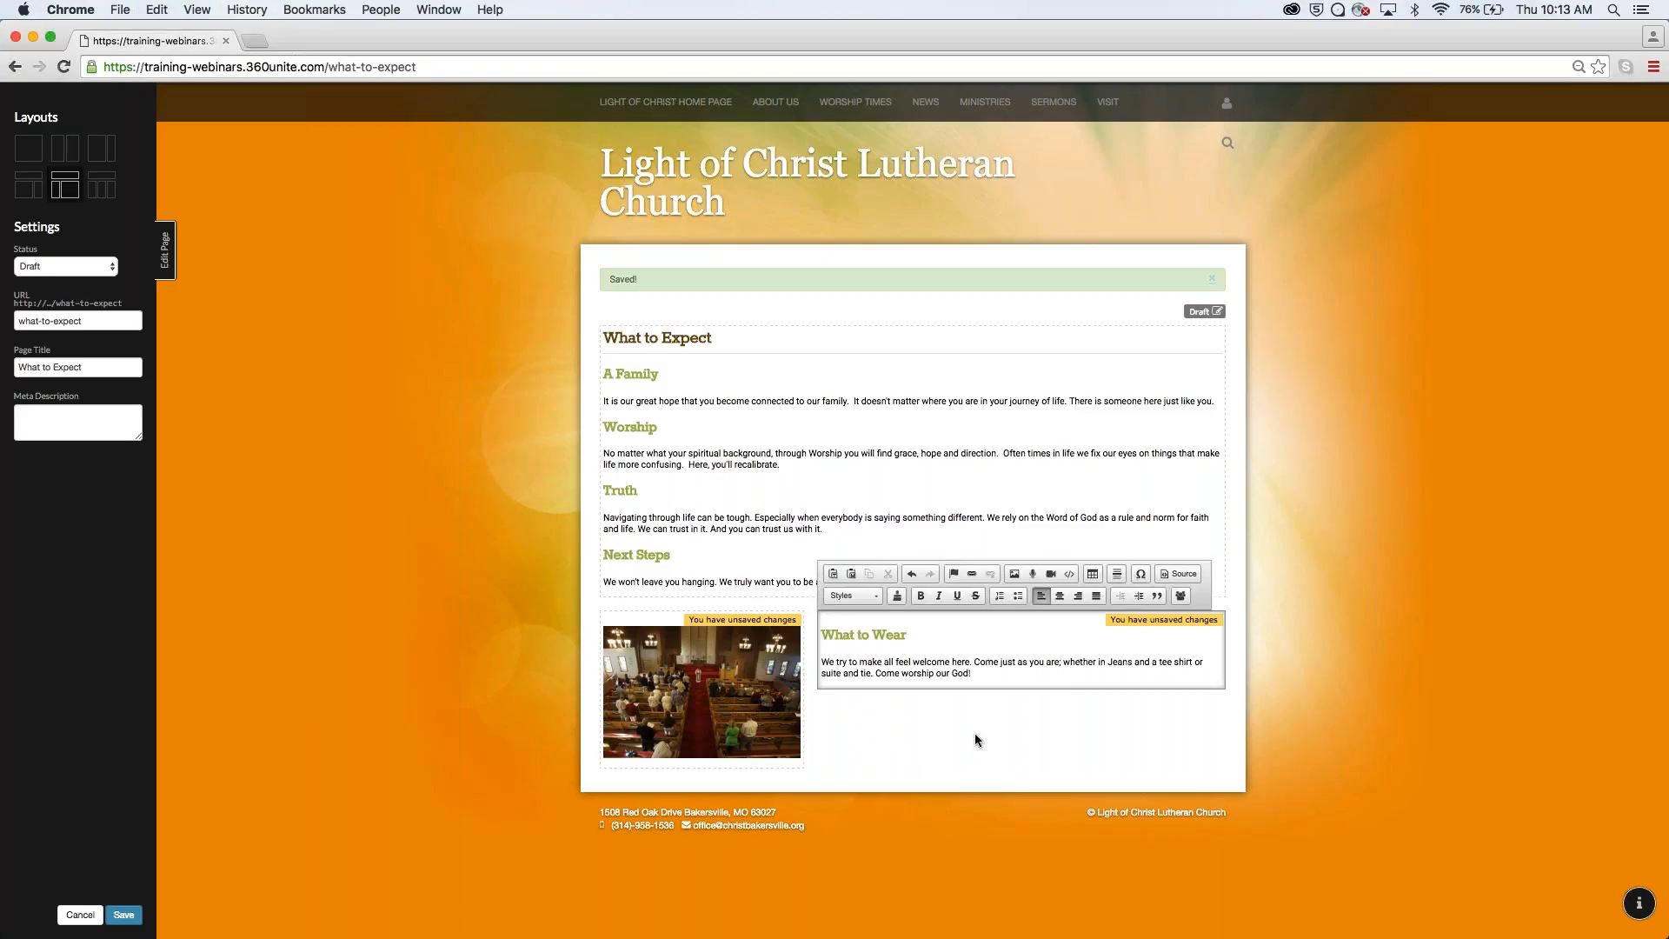
{"action": "left_click", "coordinate": [976, 737]}
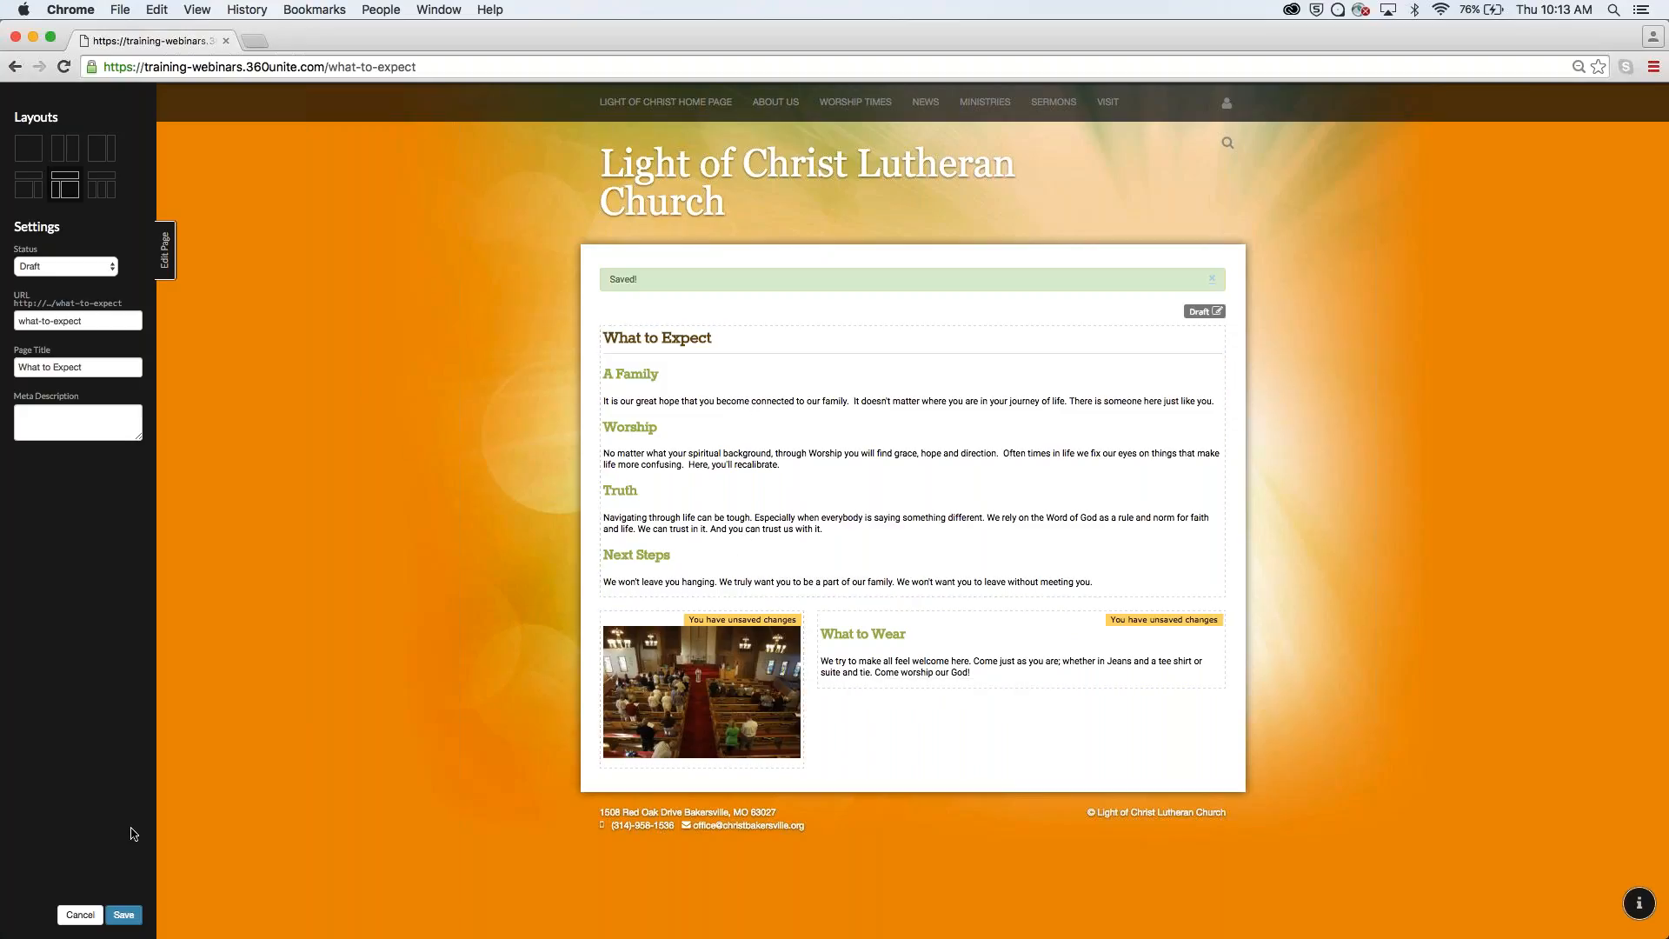
{"action": "left_click", "coordinate": [127, 917]}
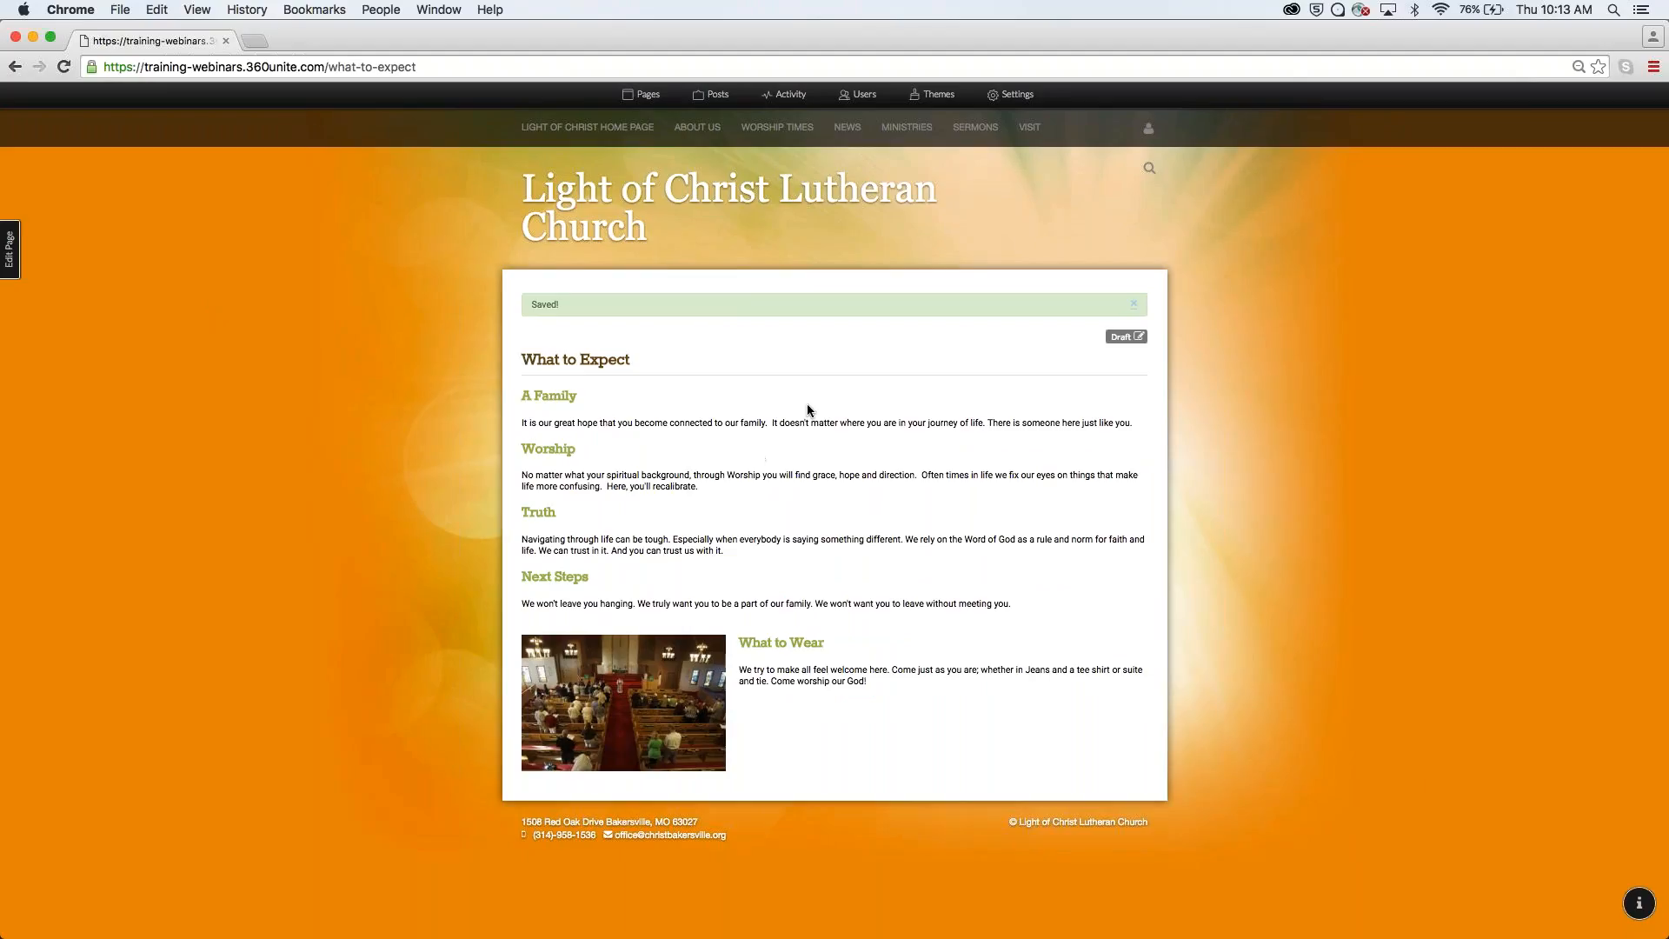
Go to the church's home page and reopen the What to Expect page listed under About Us.
{"action": "left_click", "coordinate": [589, 130]}
{"action": "mouse_move", "coordinate": [698, 128]}
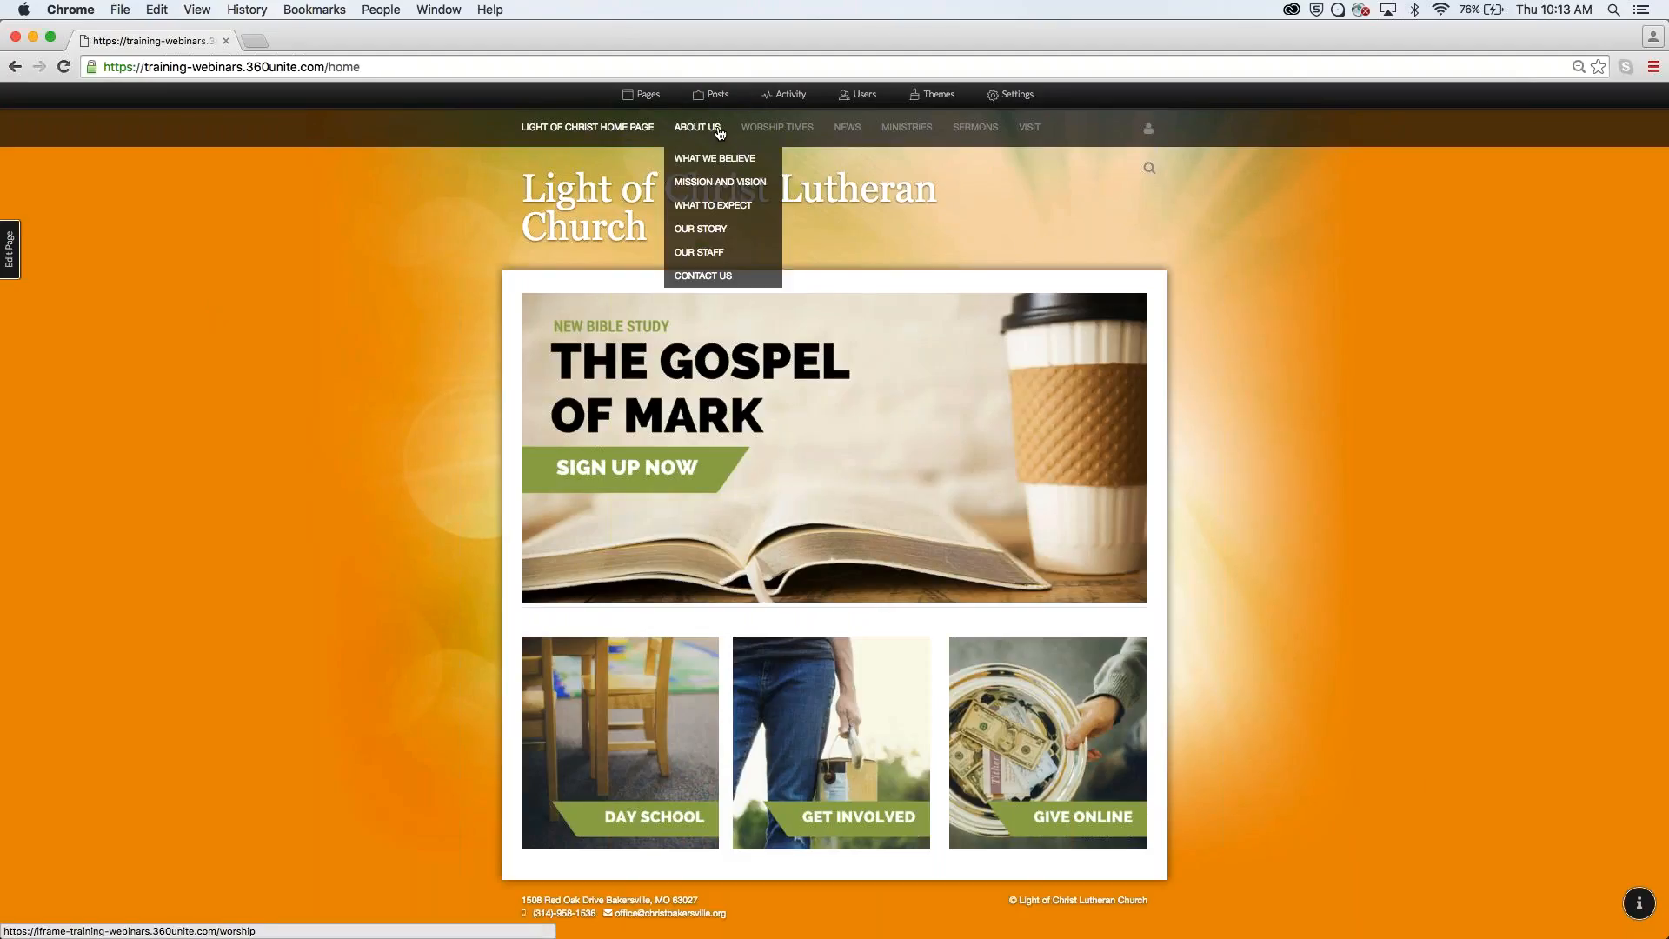
{"action": "left_click", "coordinate": [711, 207]}
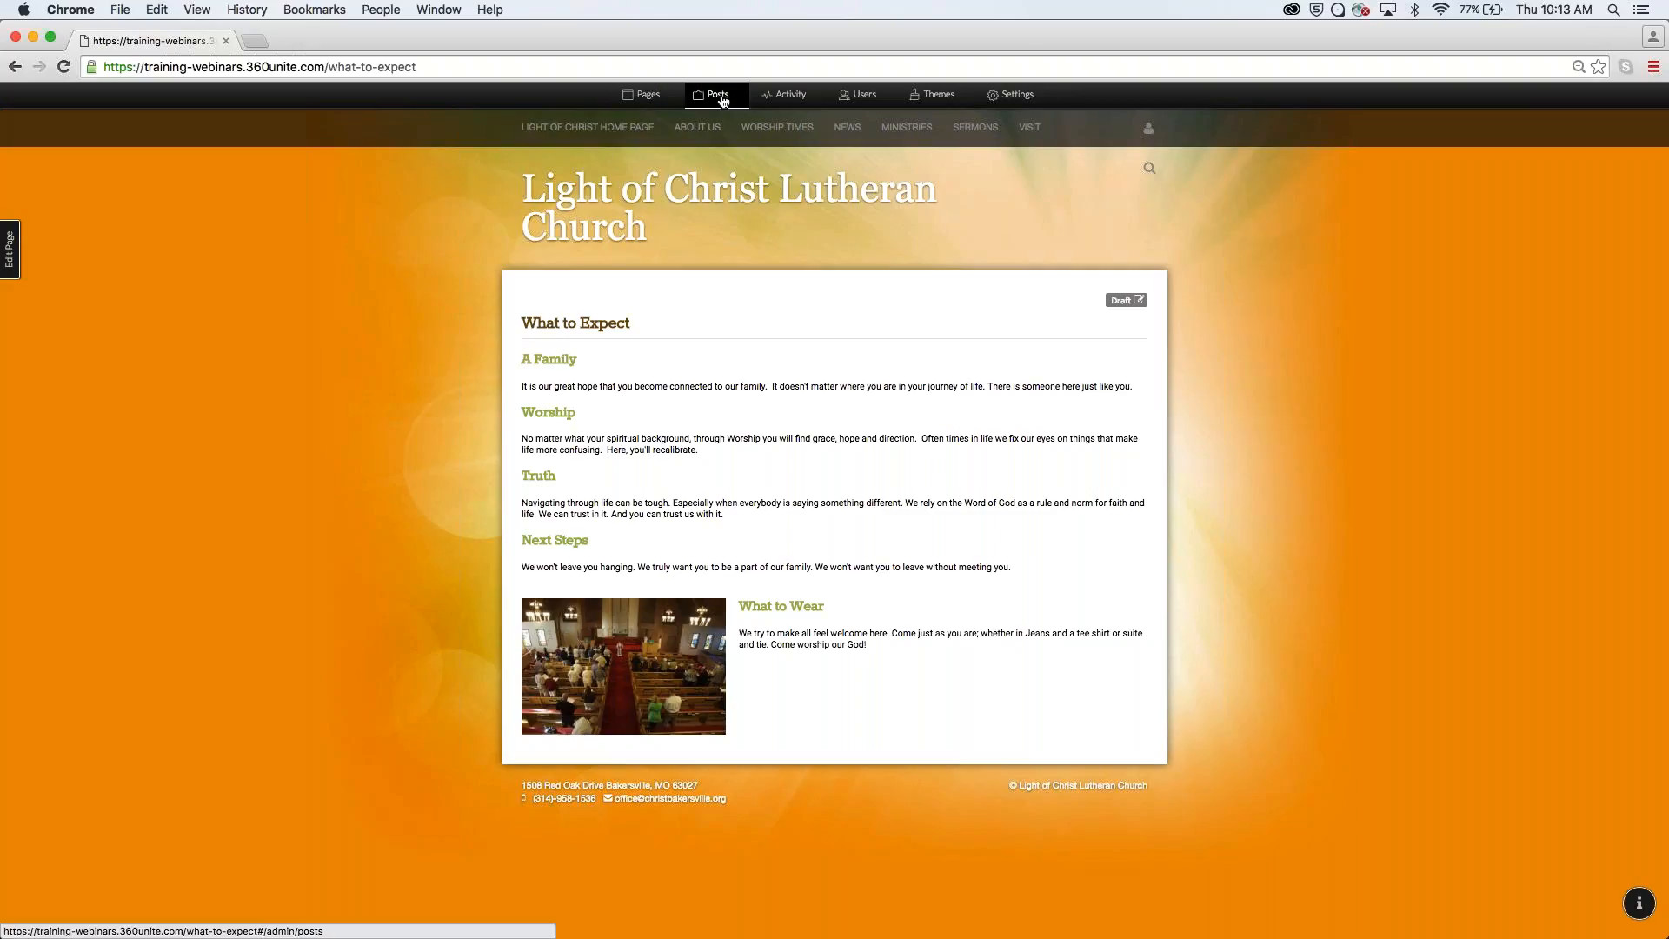
Examine the available templates for a new page, leave without creating one, and return to the What to Expect page.
{"action": "left_click", "coordinate": [661, 103]}
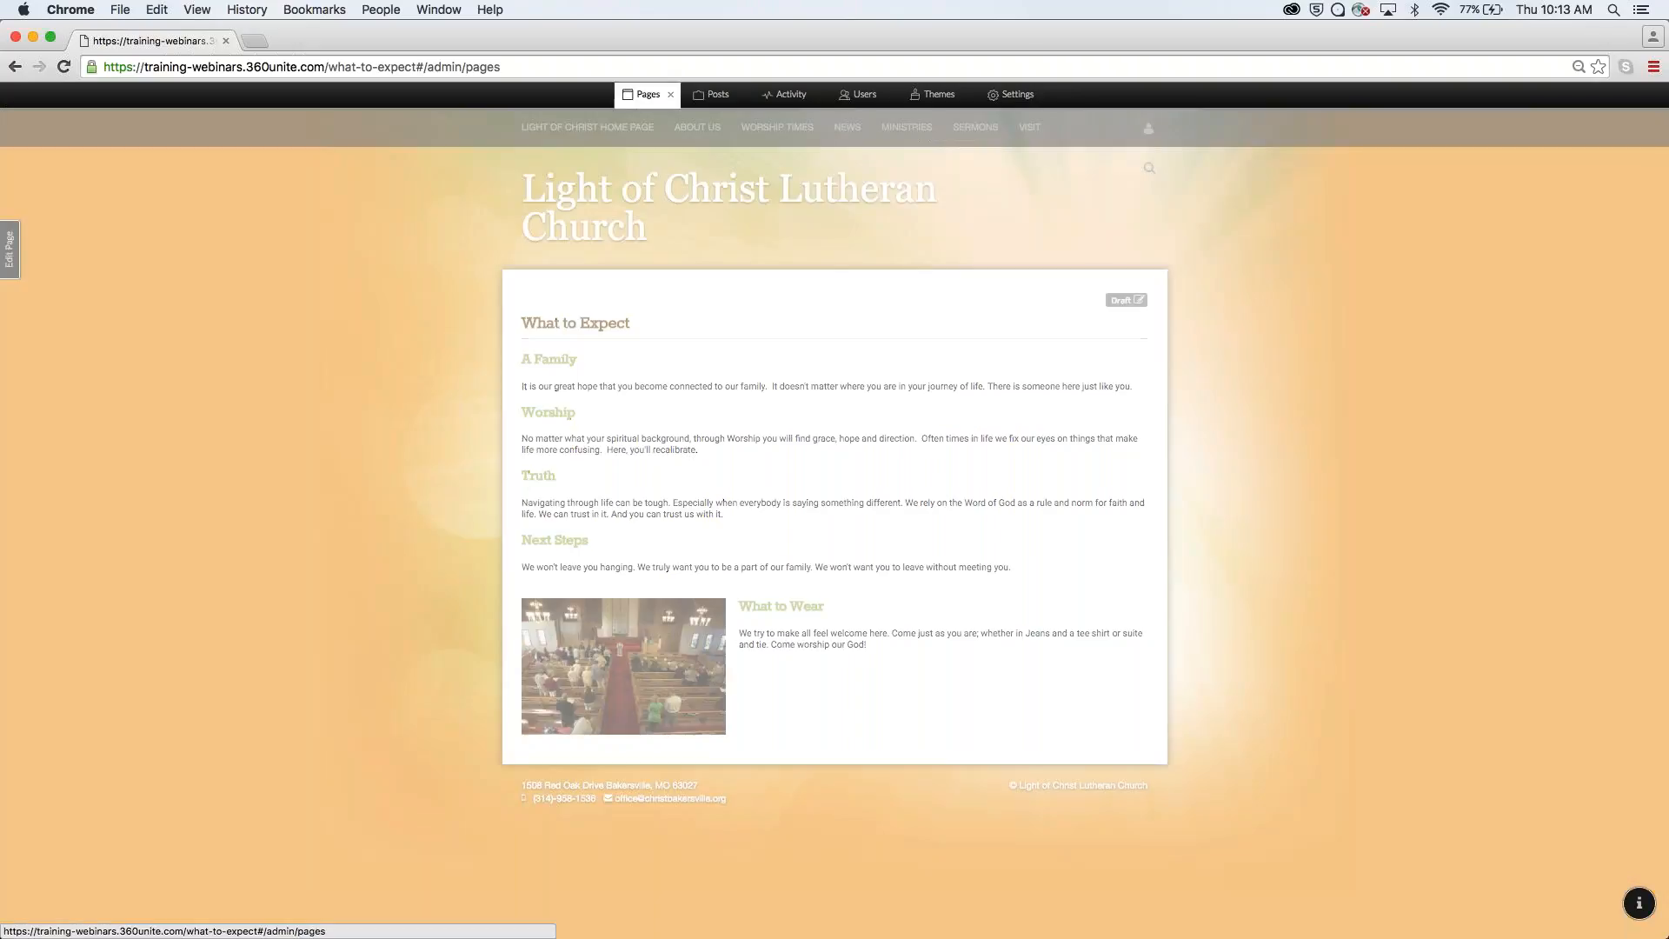
{"action": "left_click", "coordinate": [1252, 127]}
{"action": "scroll", "coordinate": [787, 339], "scroll_direction": "down", "scroll_amount": 5}
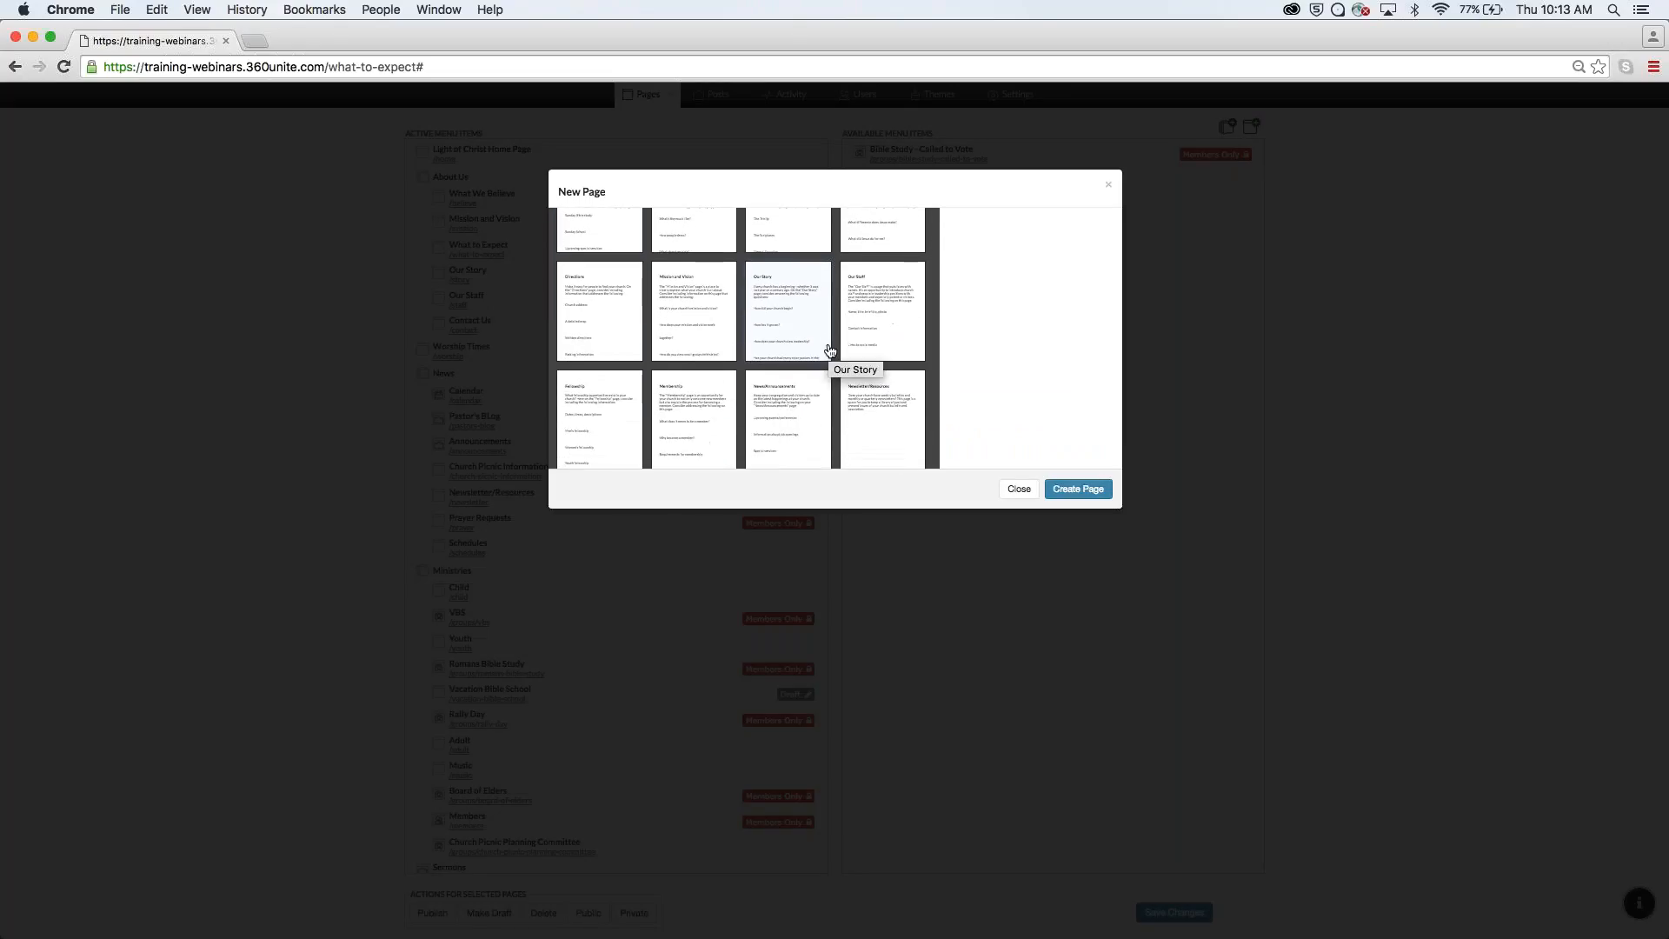
{"action": "scroll", "coordinate": [809, 357], "scroll_direction": "down", "scroll_amount": 3}
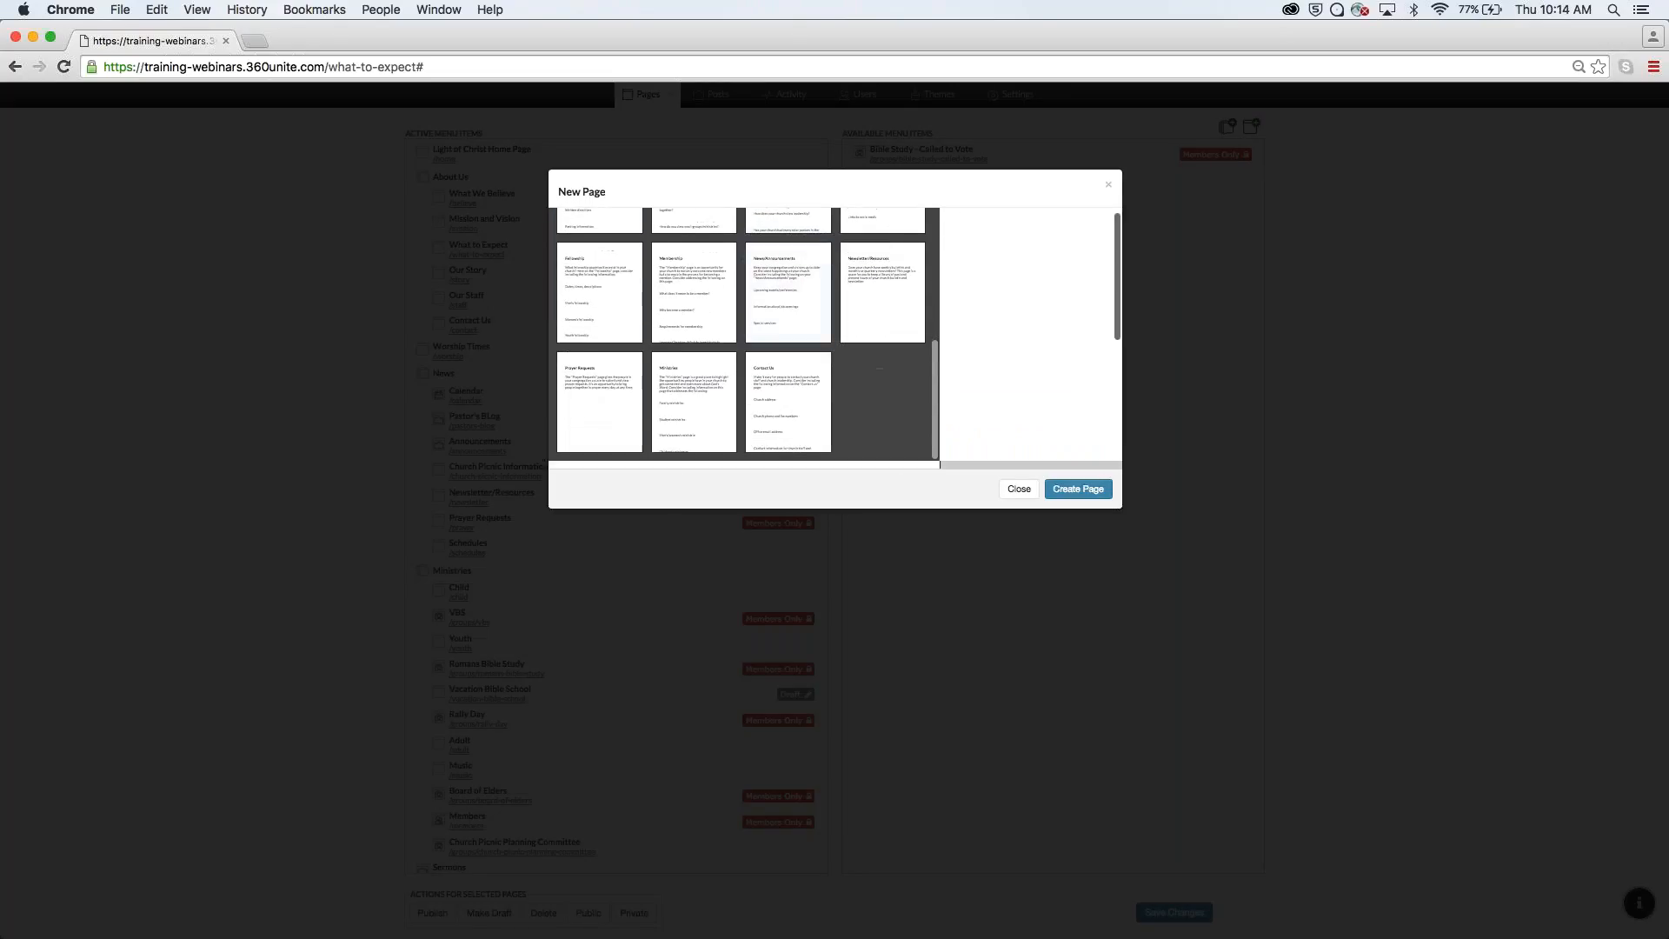
{"action": "scroll", "coordinate": [787, 347], "scroll_direction": "up", "scroll_amount": 3}
{"action": "scroll", "coordinate": [748, 339], "scroll_direction": "up", "scroll_amount": 5}
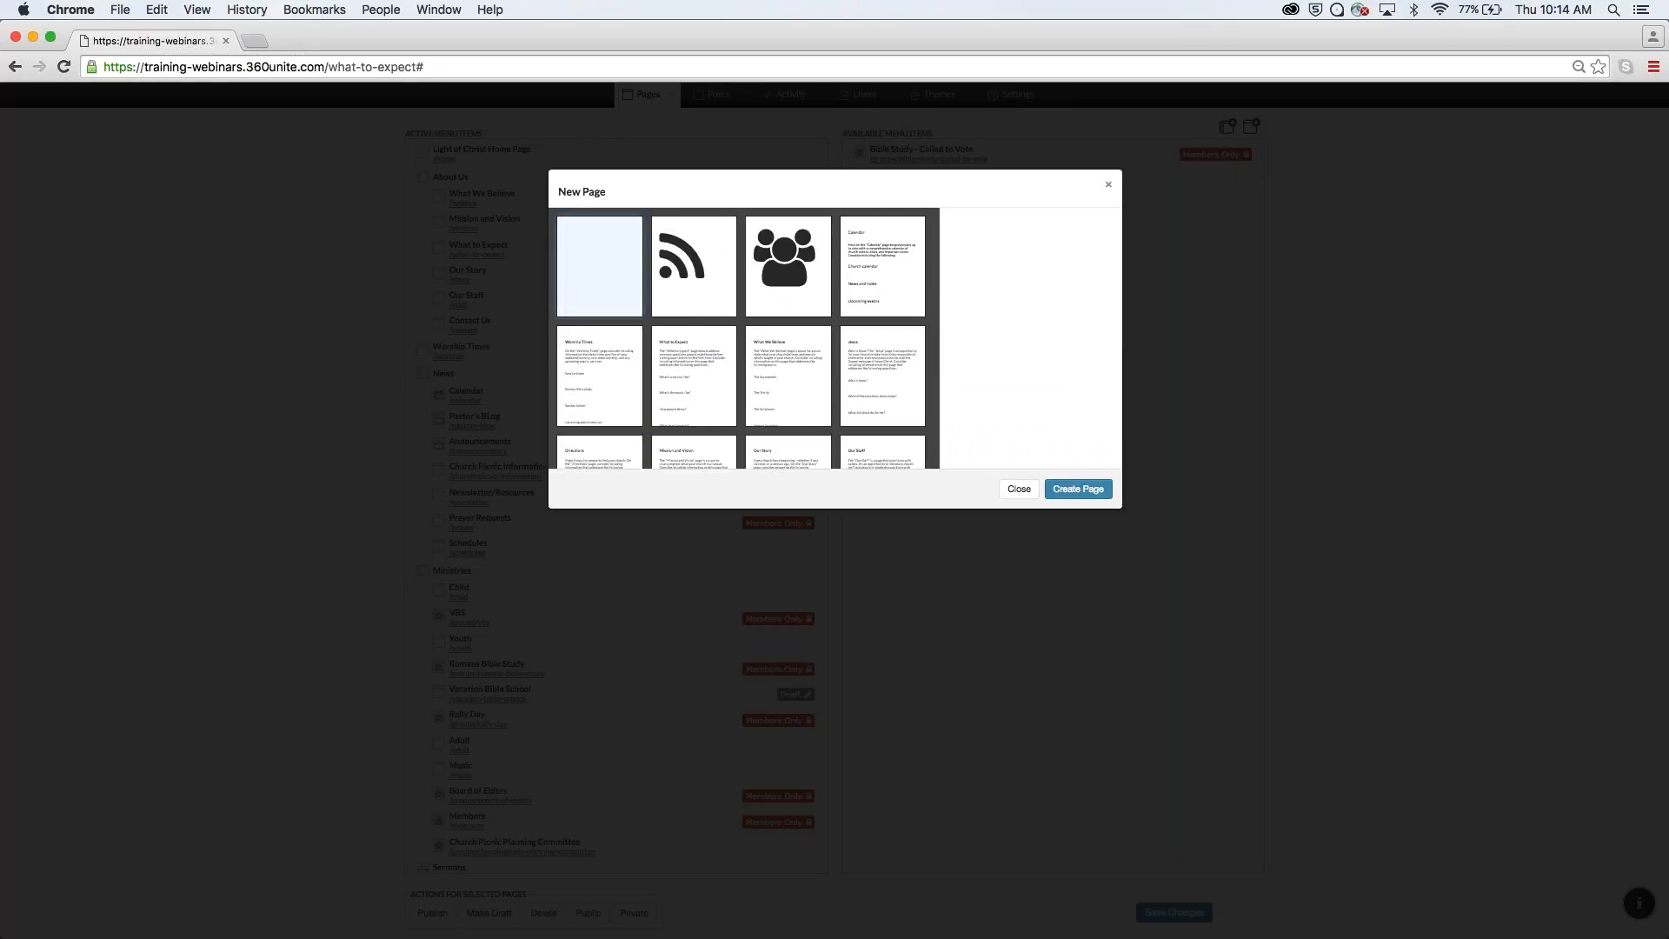
{"action": "left_click", "coordinate": [1105, 180]}
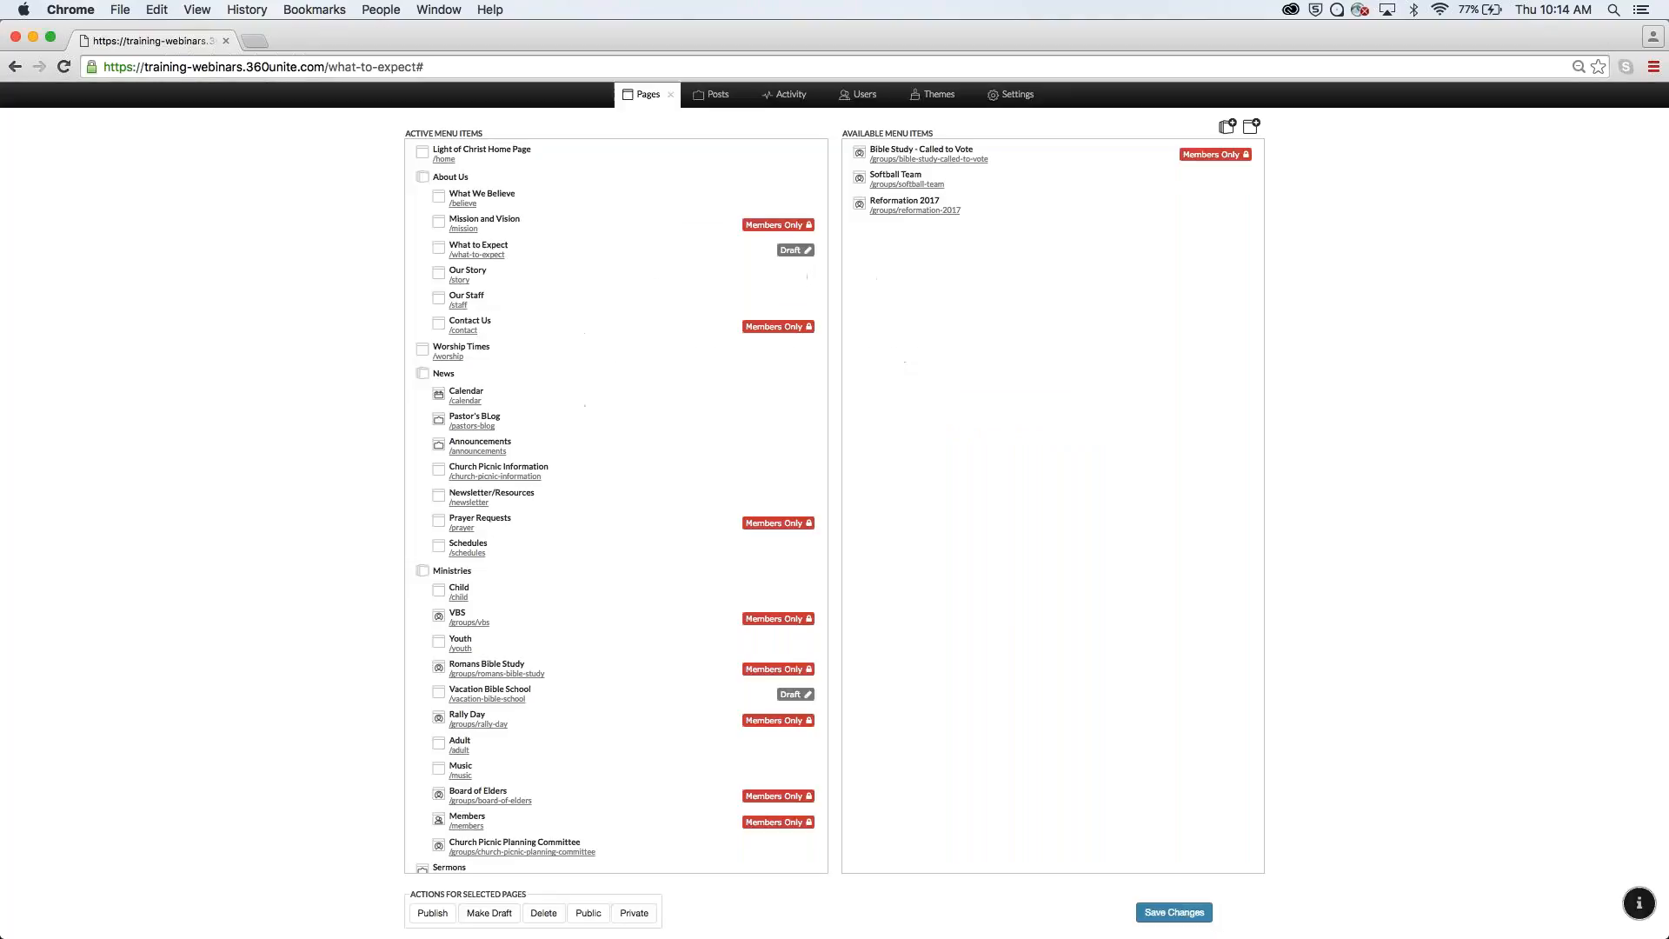
{"action": "left_click", "coordinate": [668, 99]}
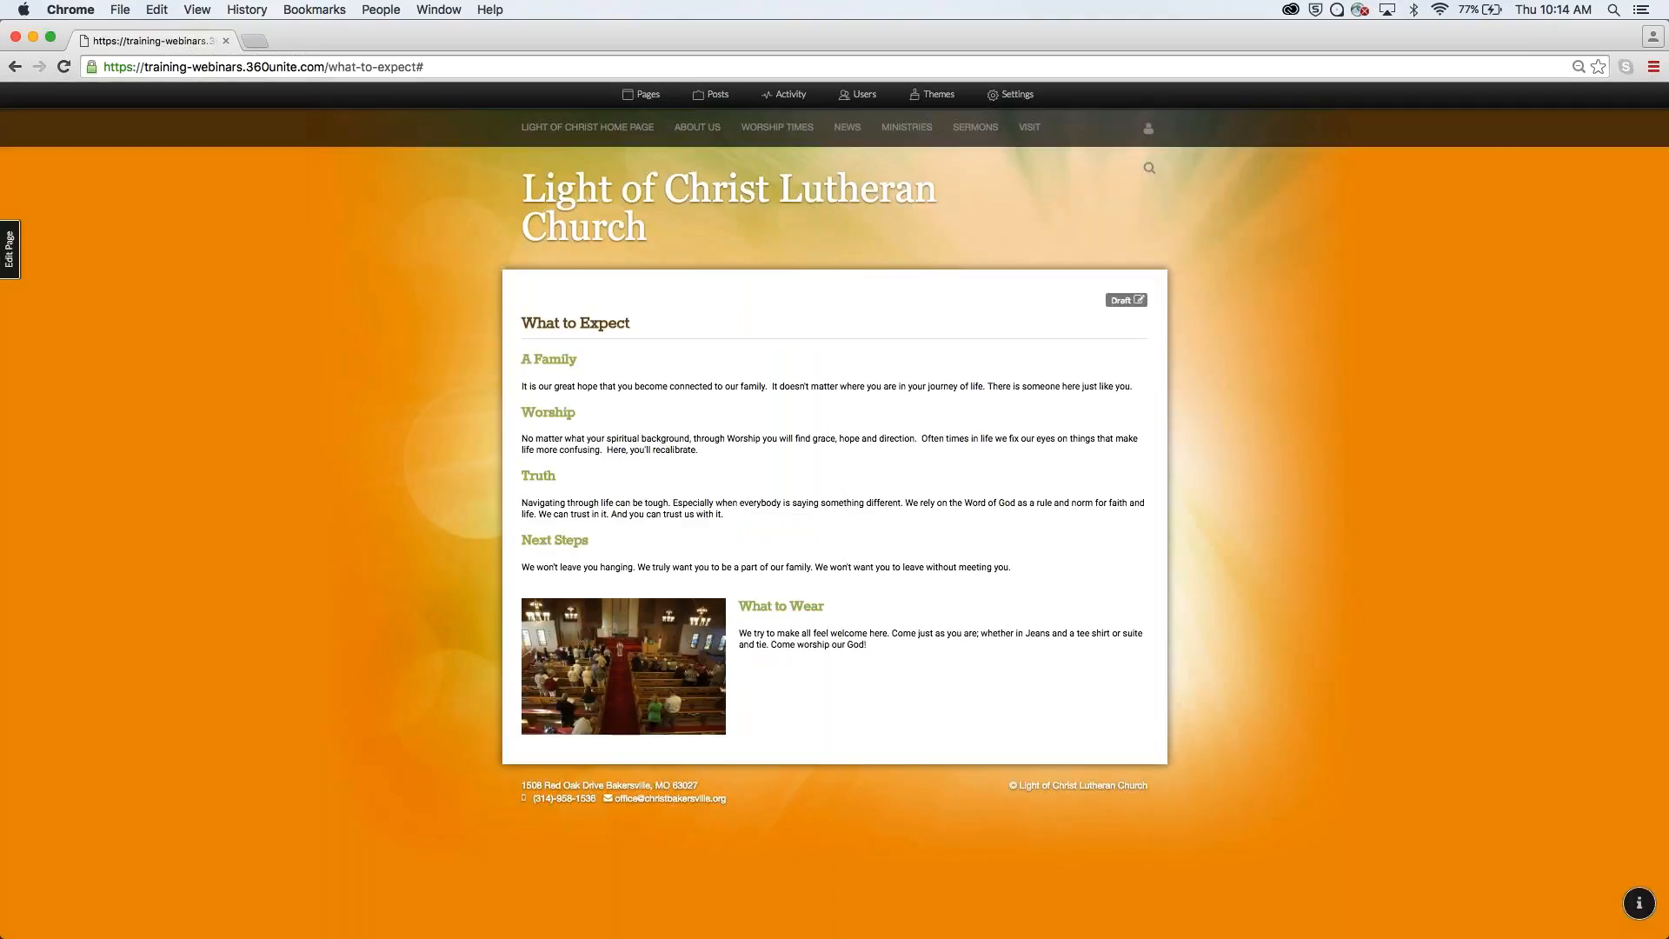
Try bolding the word "welcome" in the What to Wear text and leave page editing without saving.
{"action": "left_click", "coordinate": [10, 249]}
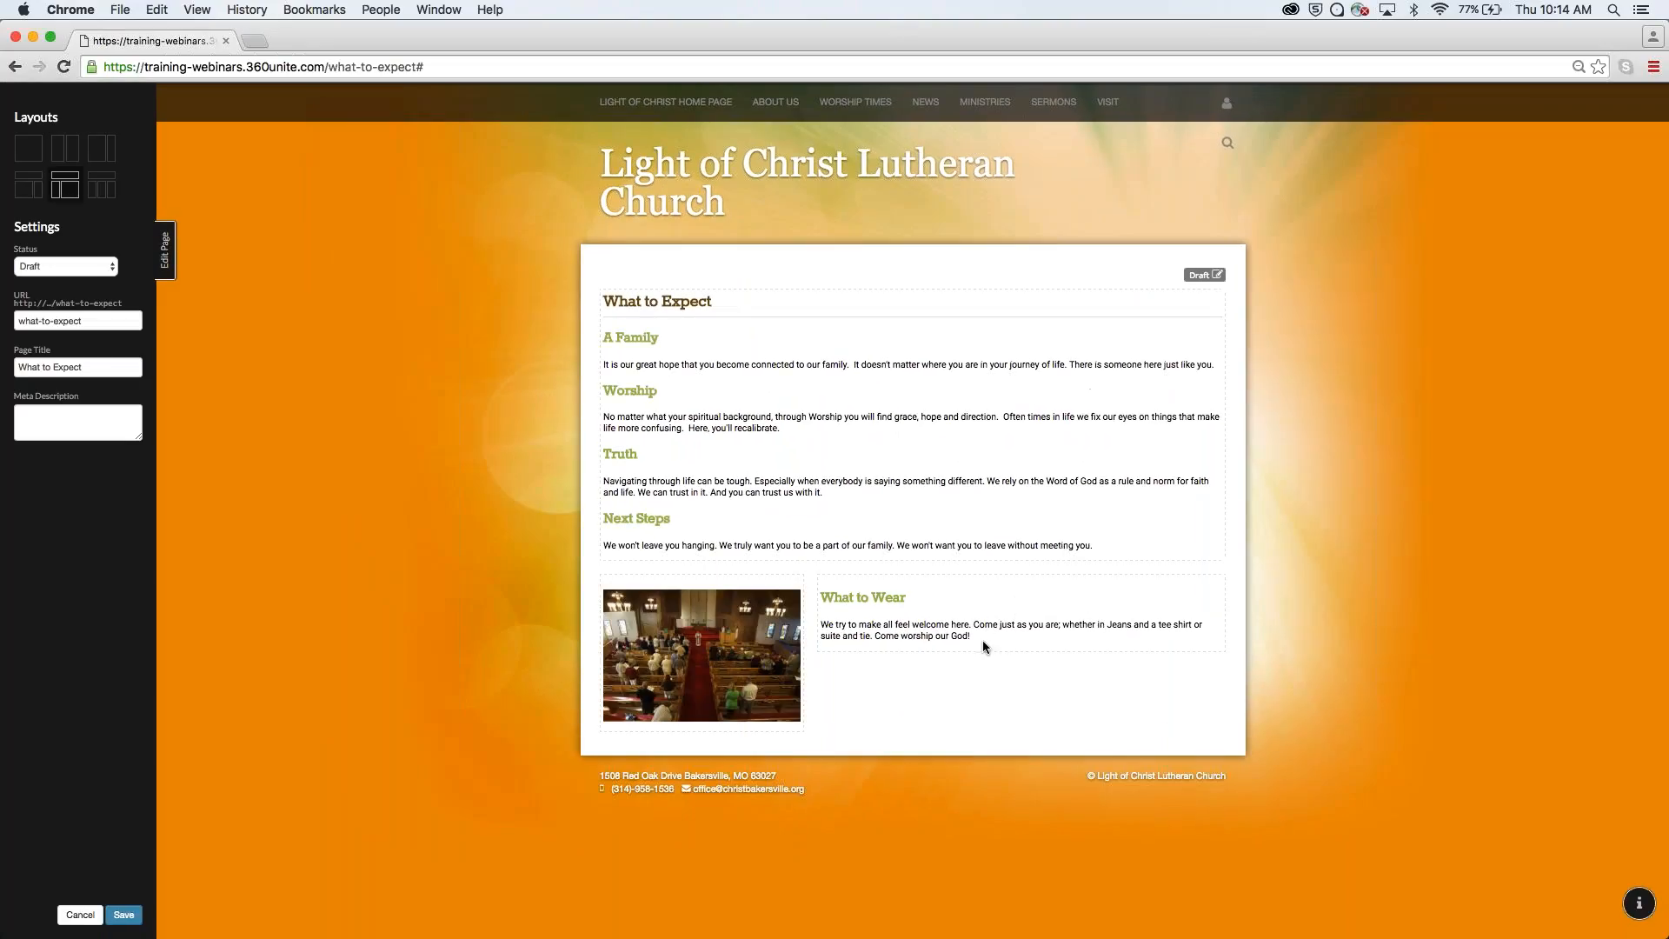
{"action": "left_click", "coordinate": [983, 640]}
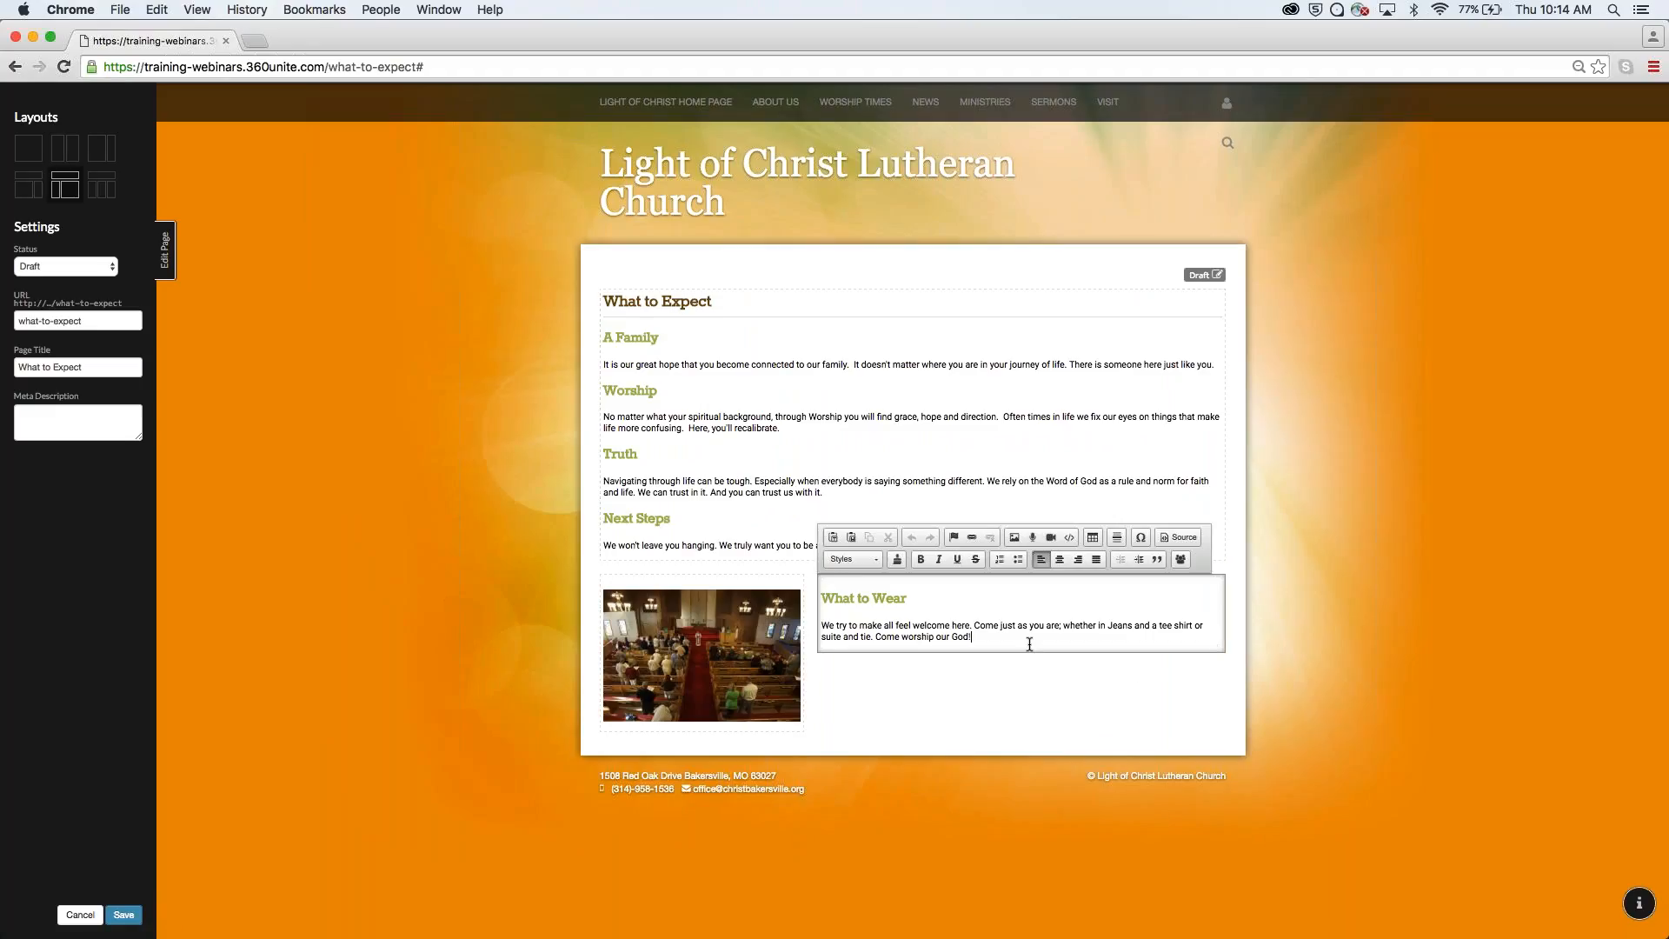
{"action": "double_click", "coordinate": [927, 628]}
{"action": "left_click", "coordinate": [921, 559]}
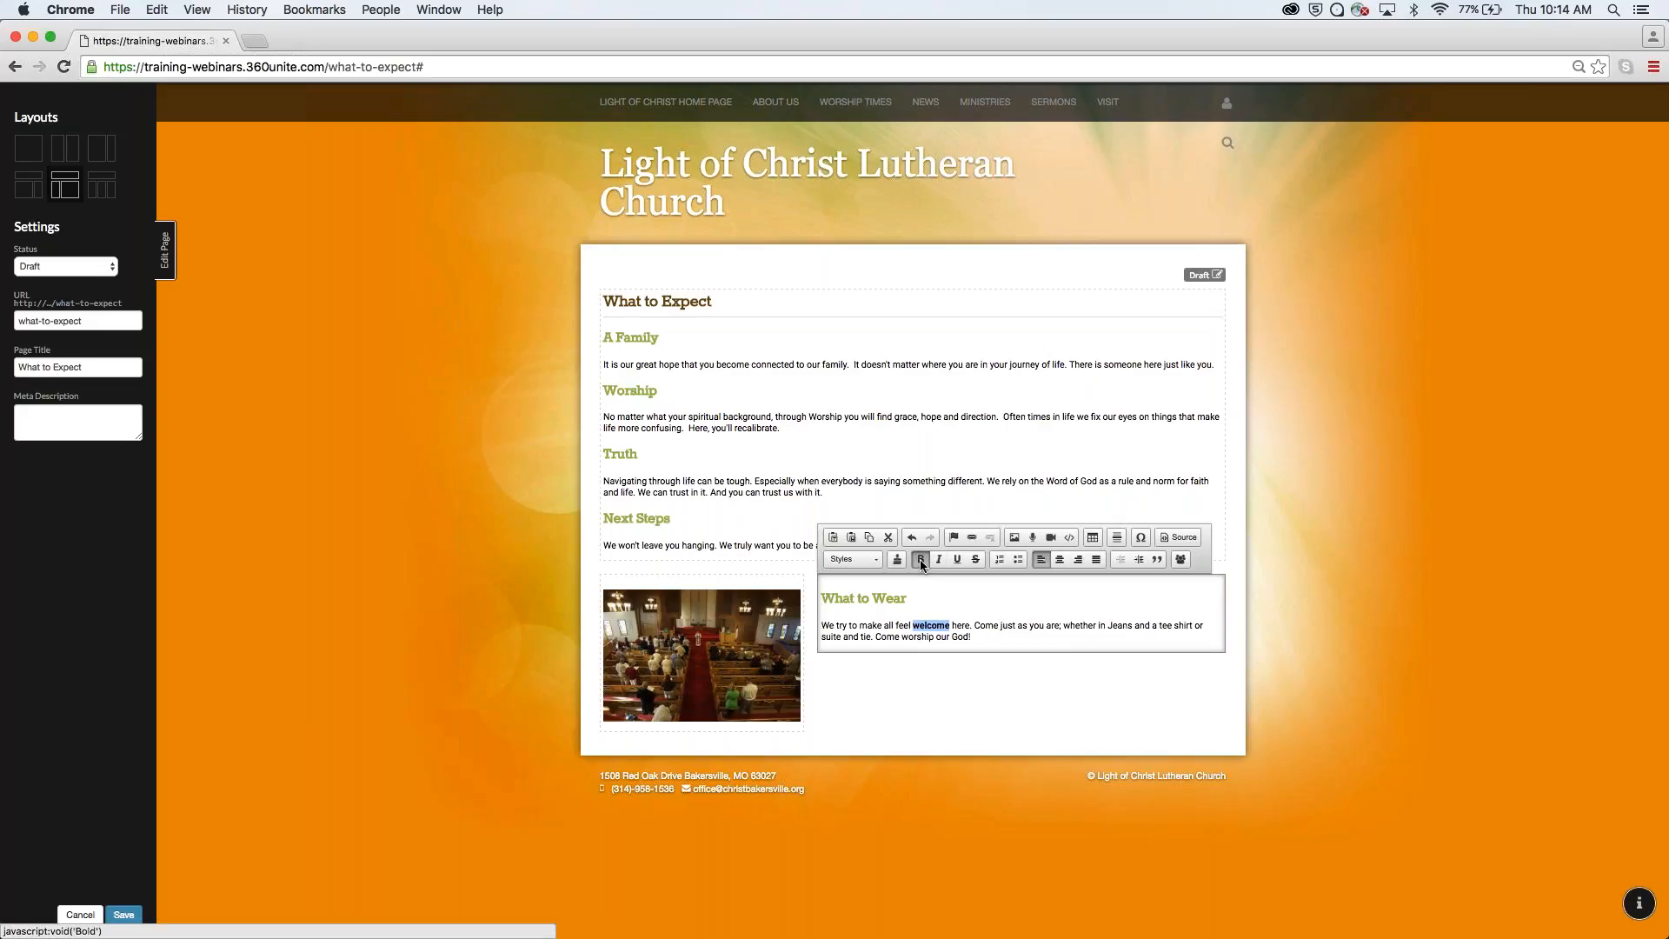
{"action": "left_click", "coordinate": [972, 637]}
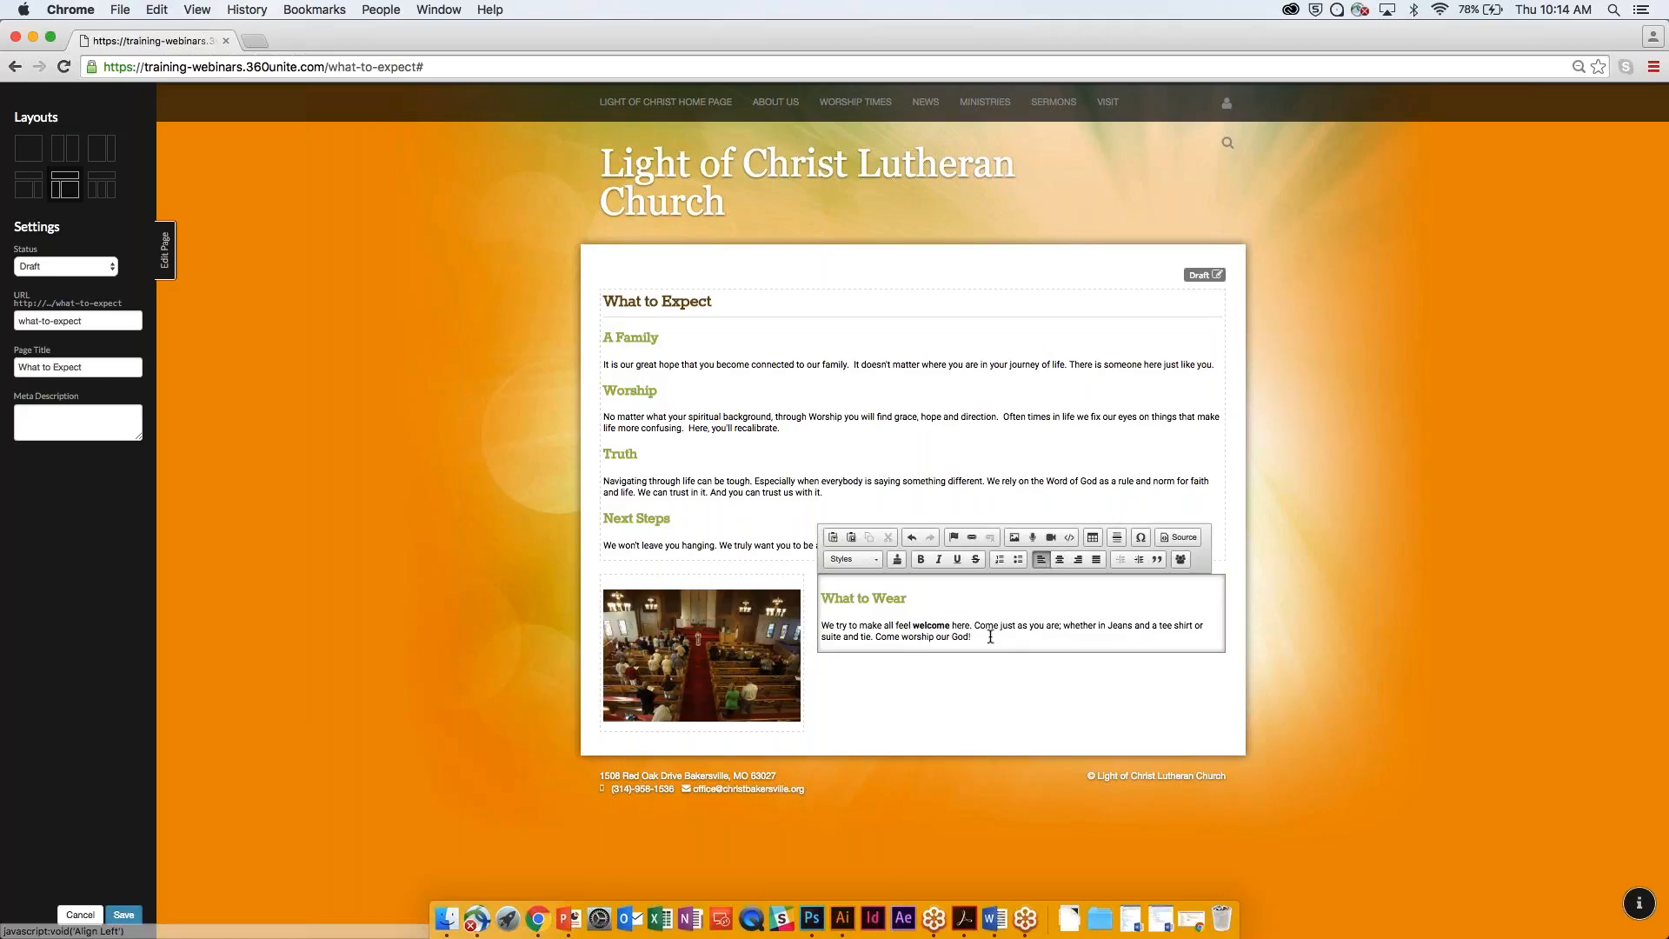
{"action": "left_click", "coordinate": [170, 243]}
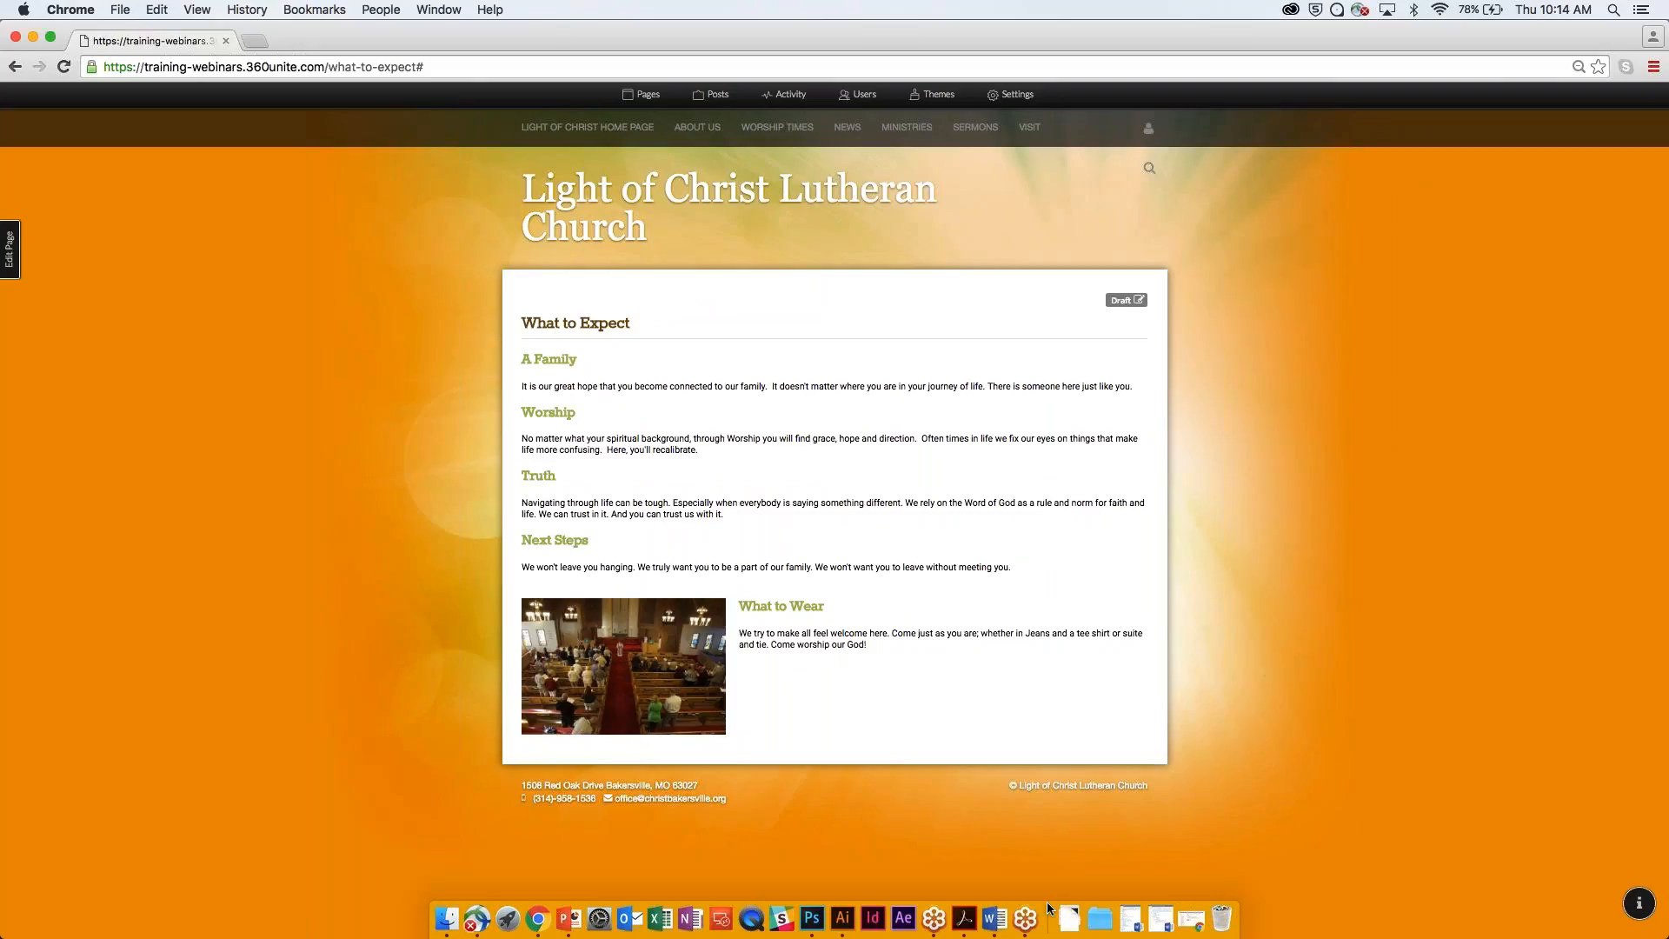
Switch to the PowerPoint slide show and advance to the Questions & Answers slide.
{"action": "left_click_drag", "start_coordinate": [1049, 913], "coordinate": [1048, 934]}
{"action": "key", "text": "ctrl+Up"}
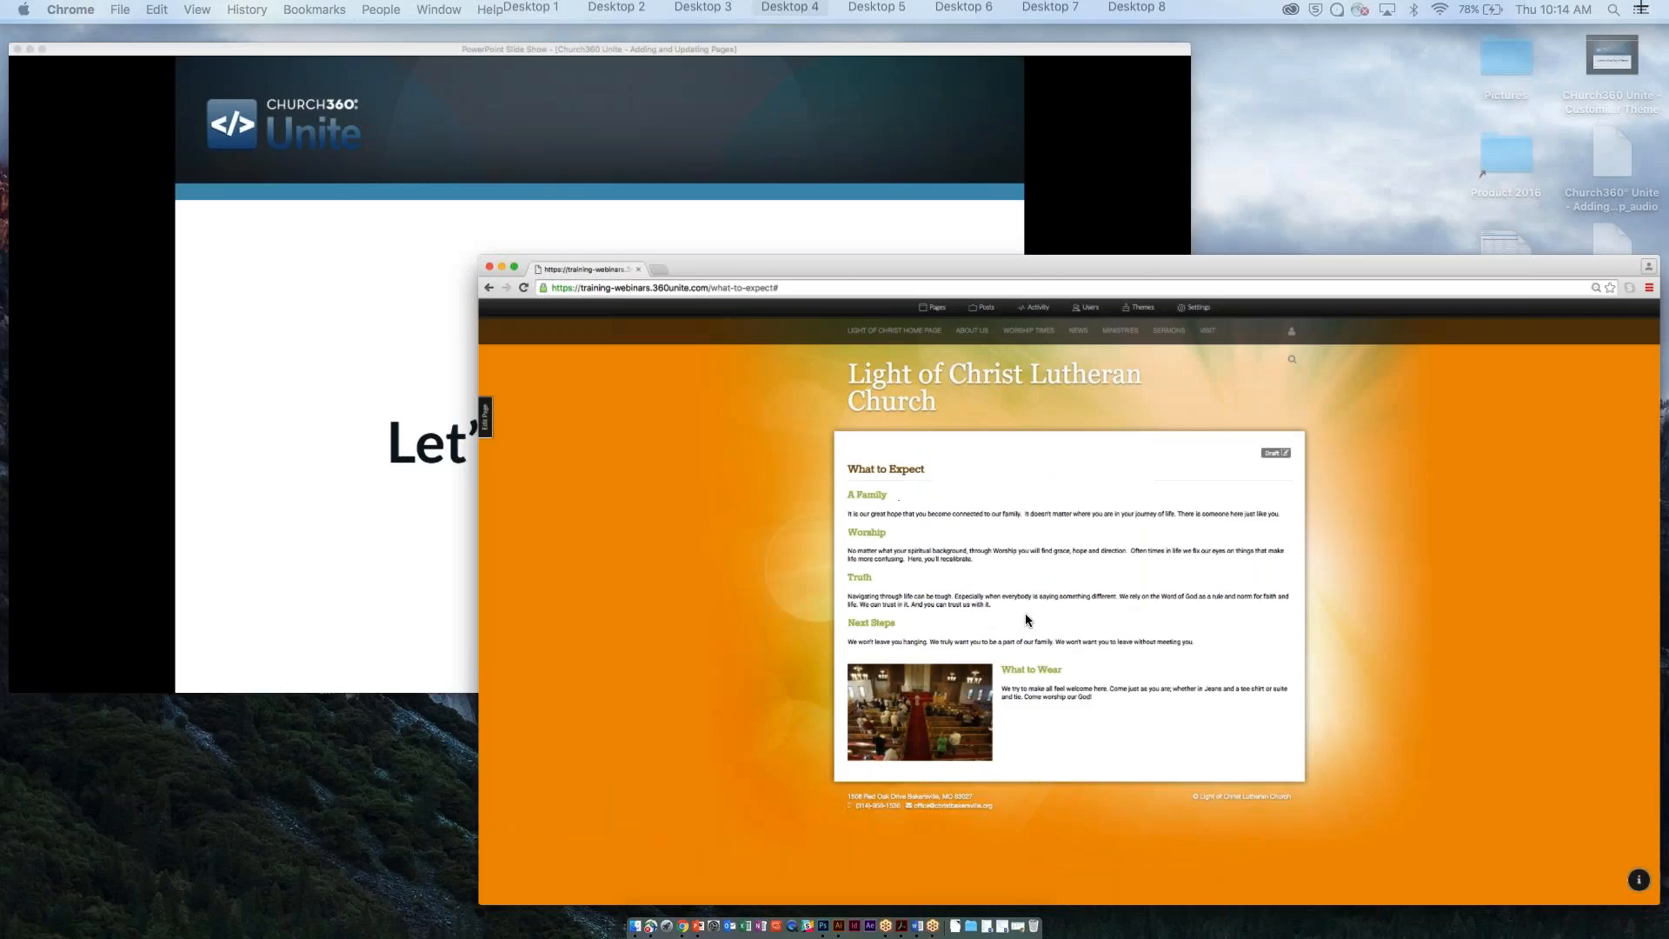
{"action": "left_click", "coordinate": [575, 214]}
{"action": "key", "text": "Right"}
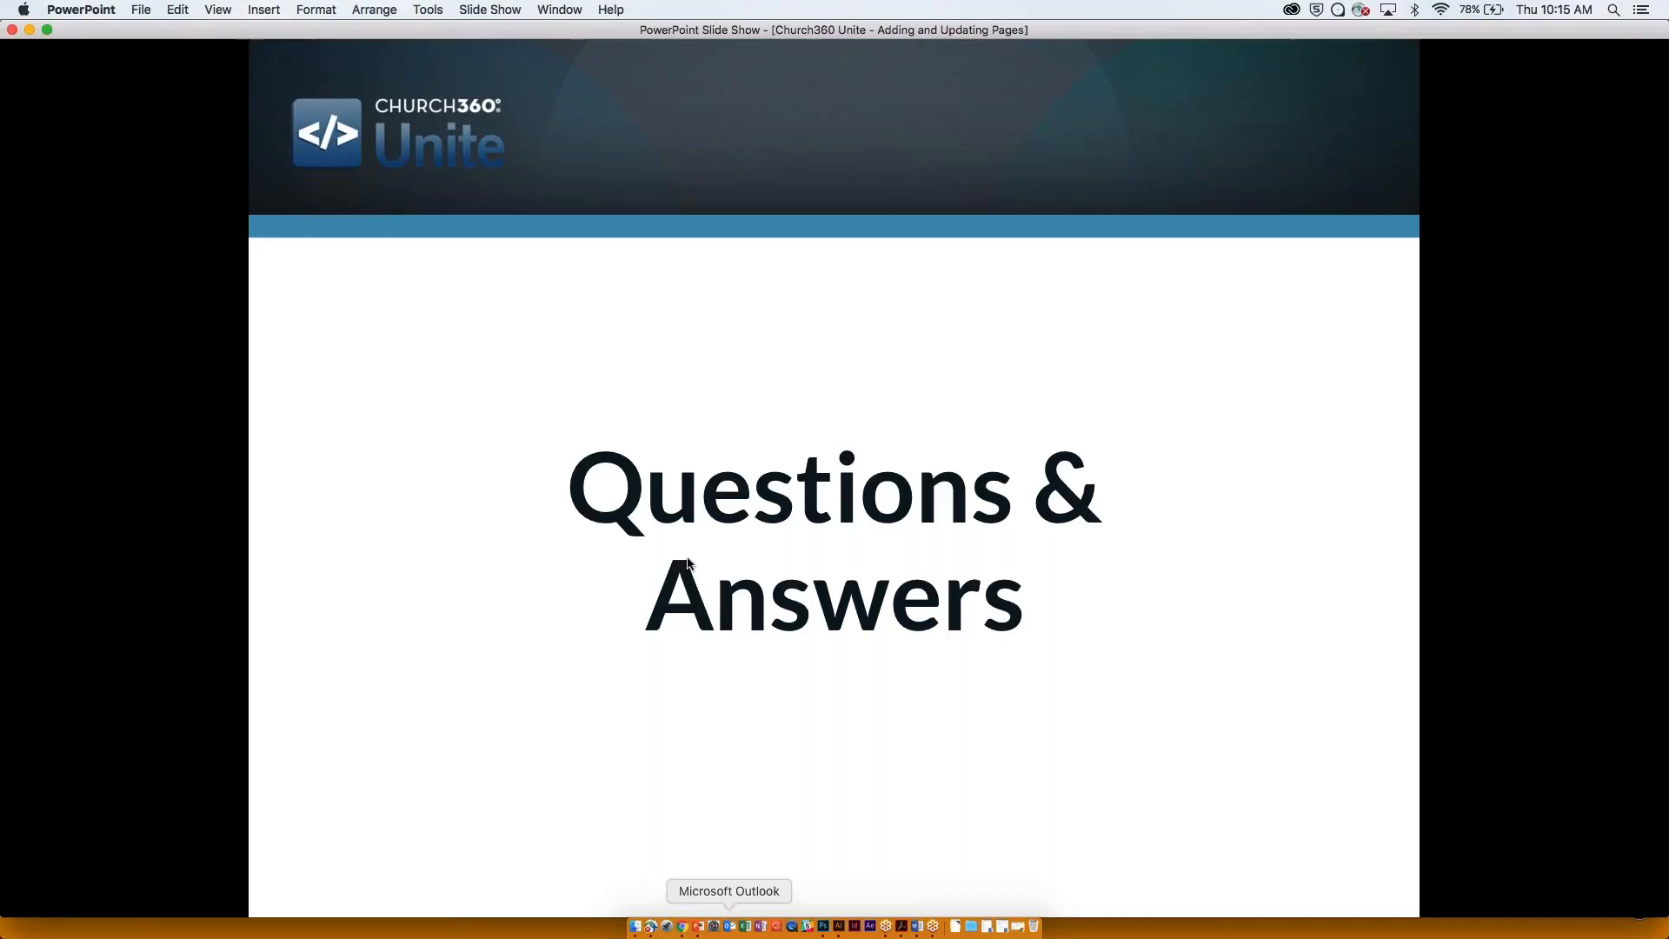
{"action": "key", "text": "ctrl+Up"}
{"action": "left_click", "coordinate": [508, 427]}
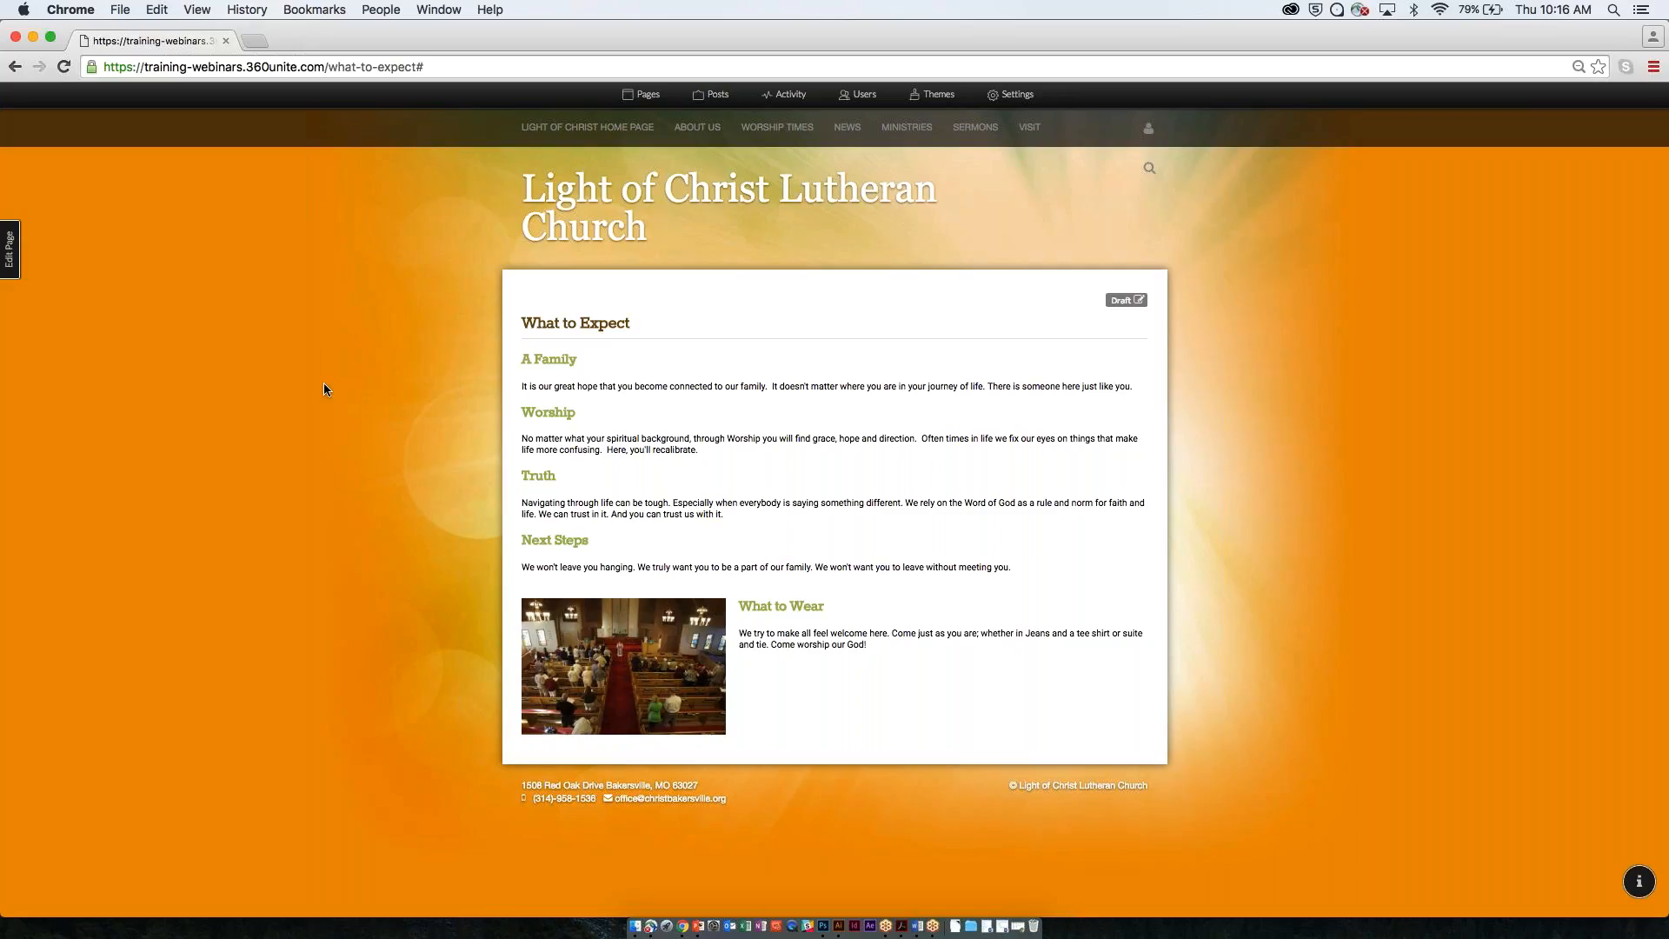
{"action": "key", "text": "ctrl+Up"}
{"action": "left_click", "coordinate": [394, 365]}
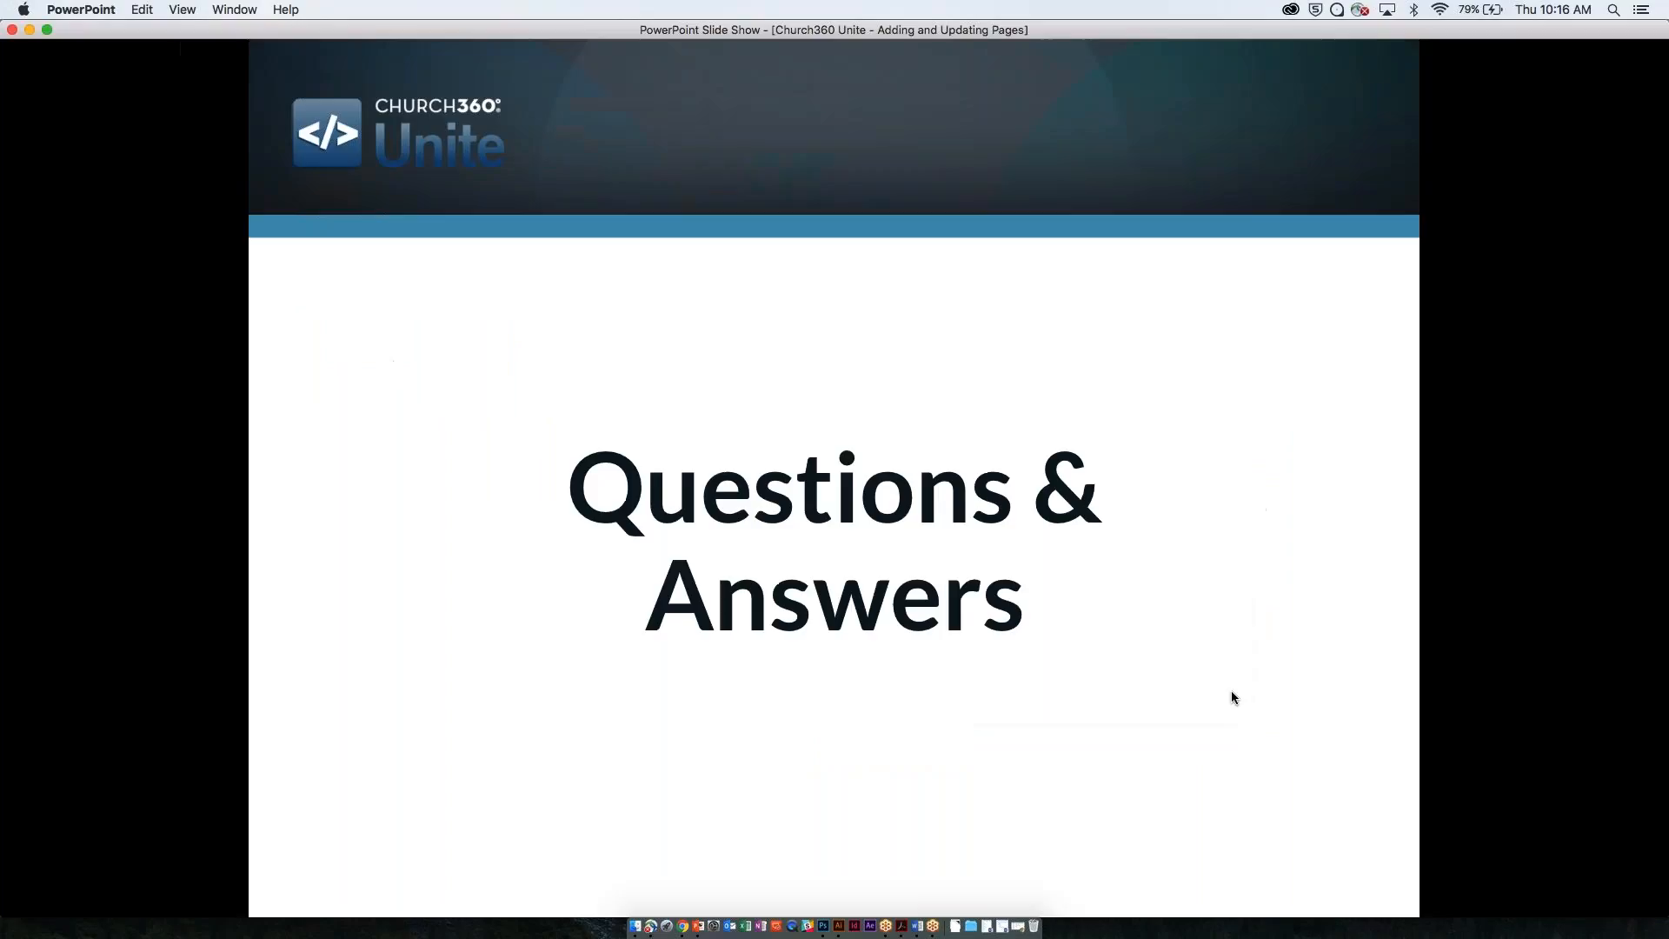
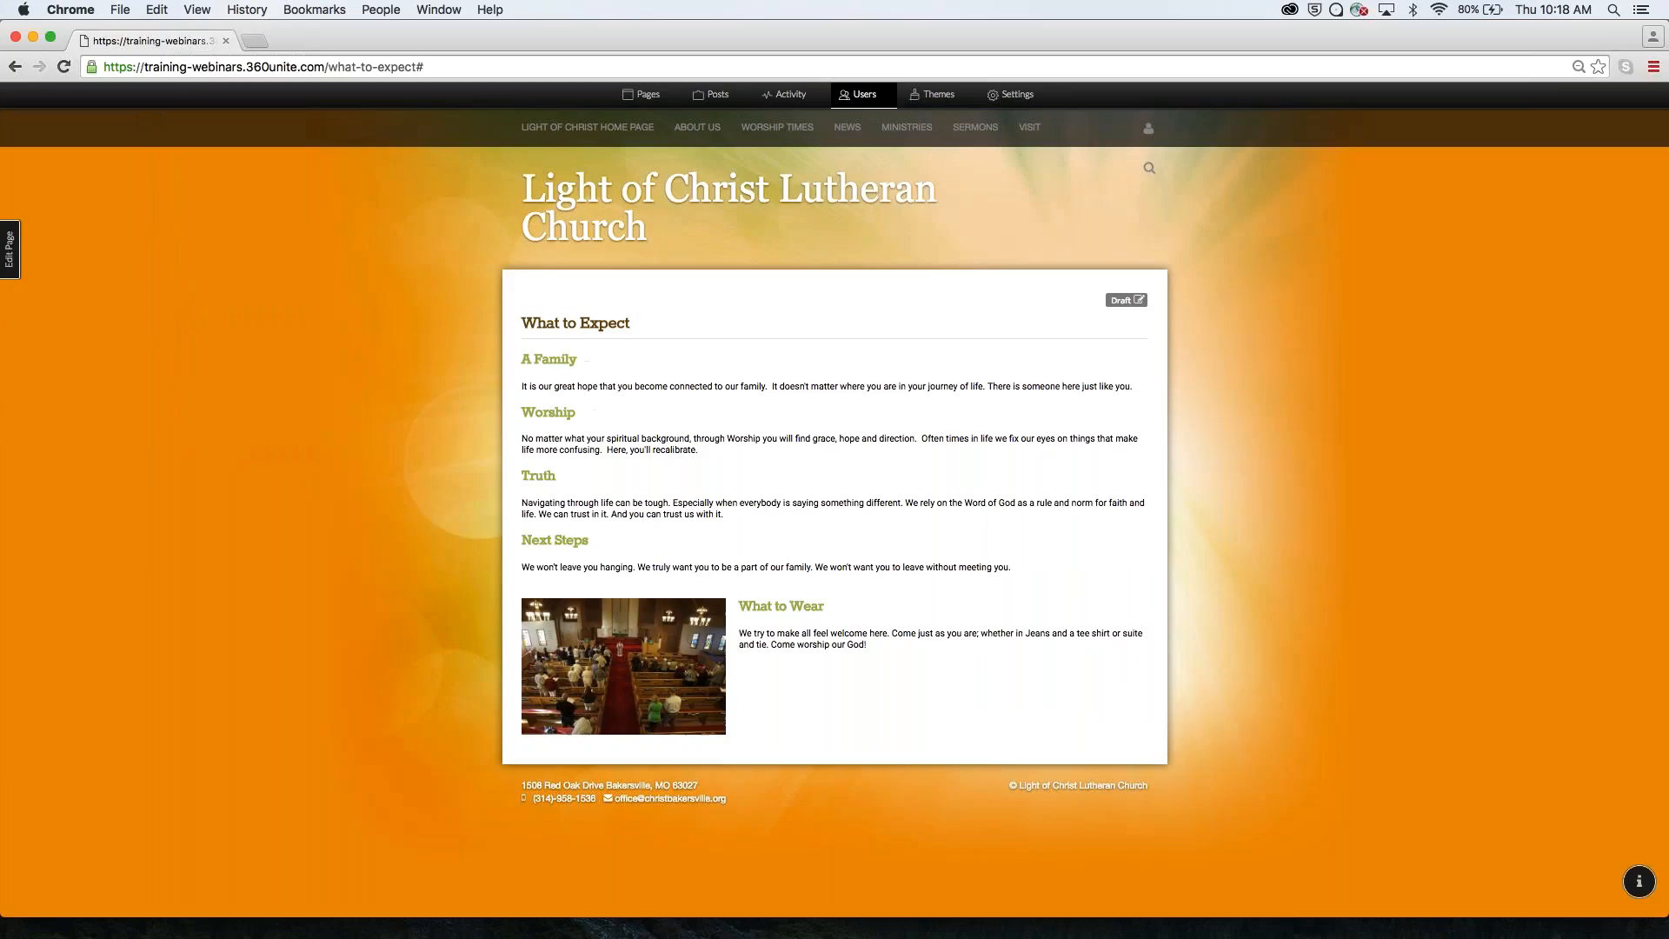
Open the Sermons page through the site's page list and put it into editing mode.
{"action": "left_click", "coordinate": [639, 98]}
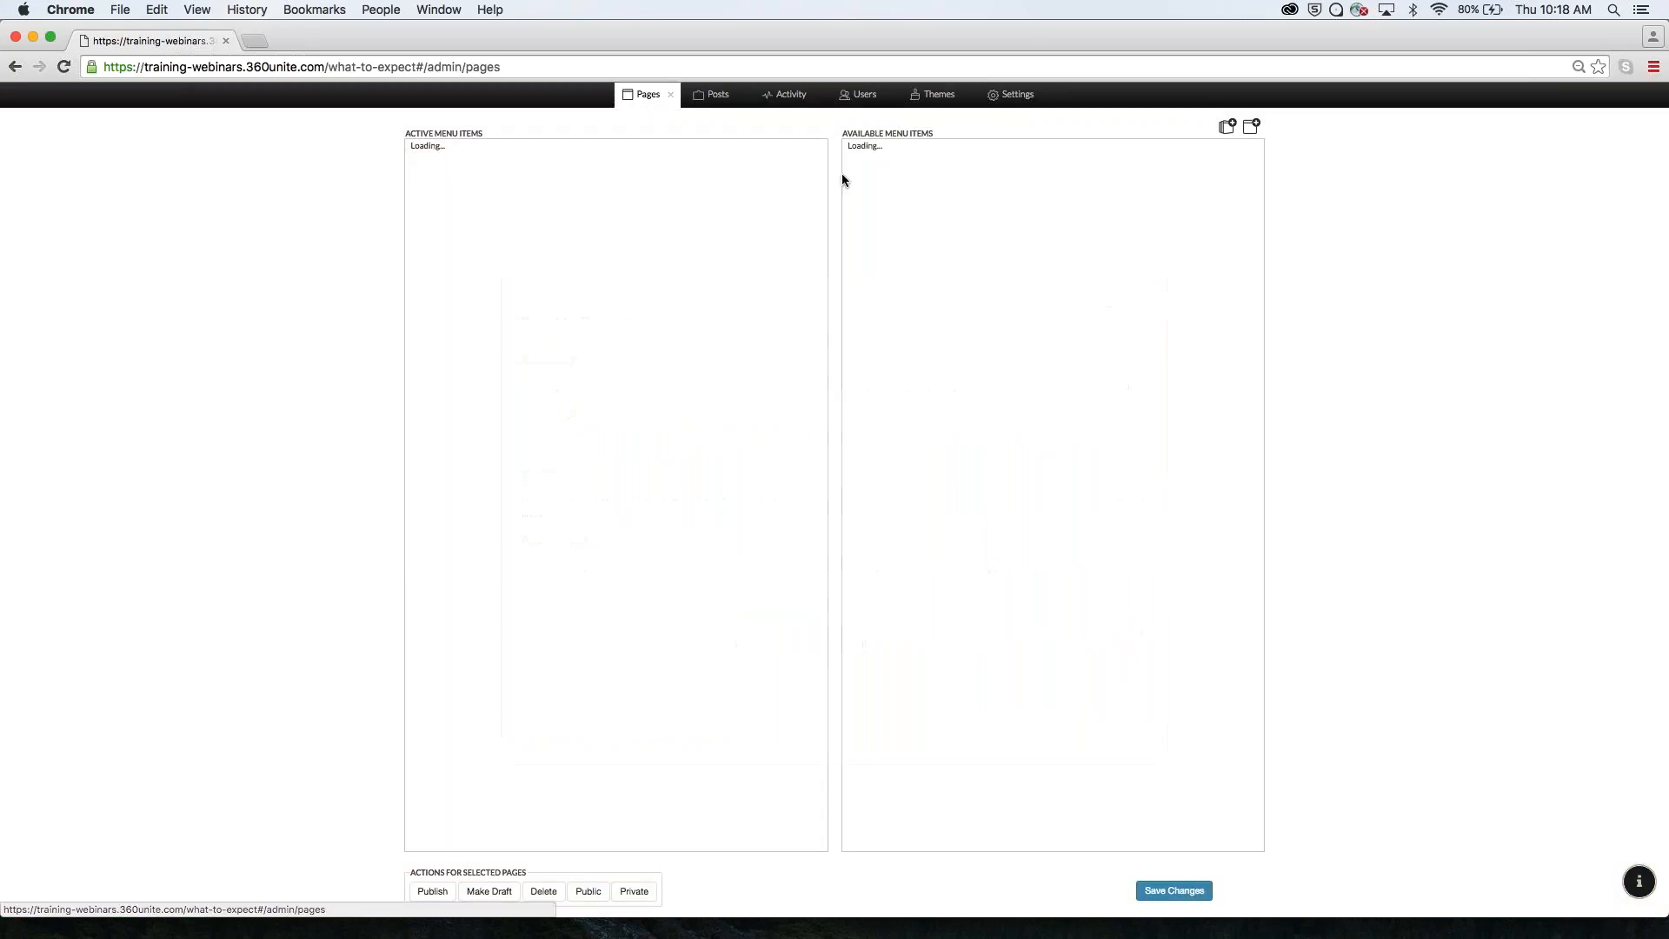
{"action": "scroll", "coordinate": [617, 405], "scroll_direction": "down", "scroll_amount": 1}
{"action": "scroll", "coordinate": [482, 521], "scroll_direction": "down", "scroll_amount": 3}
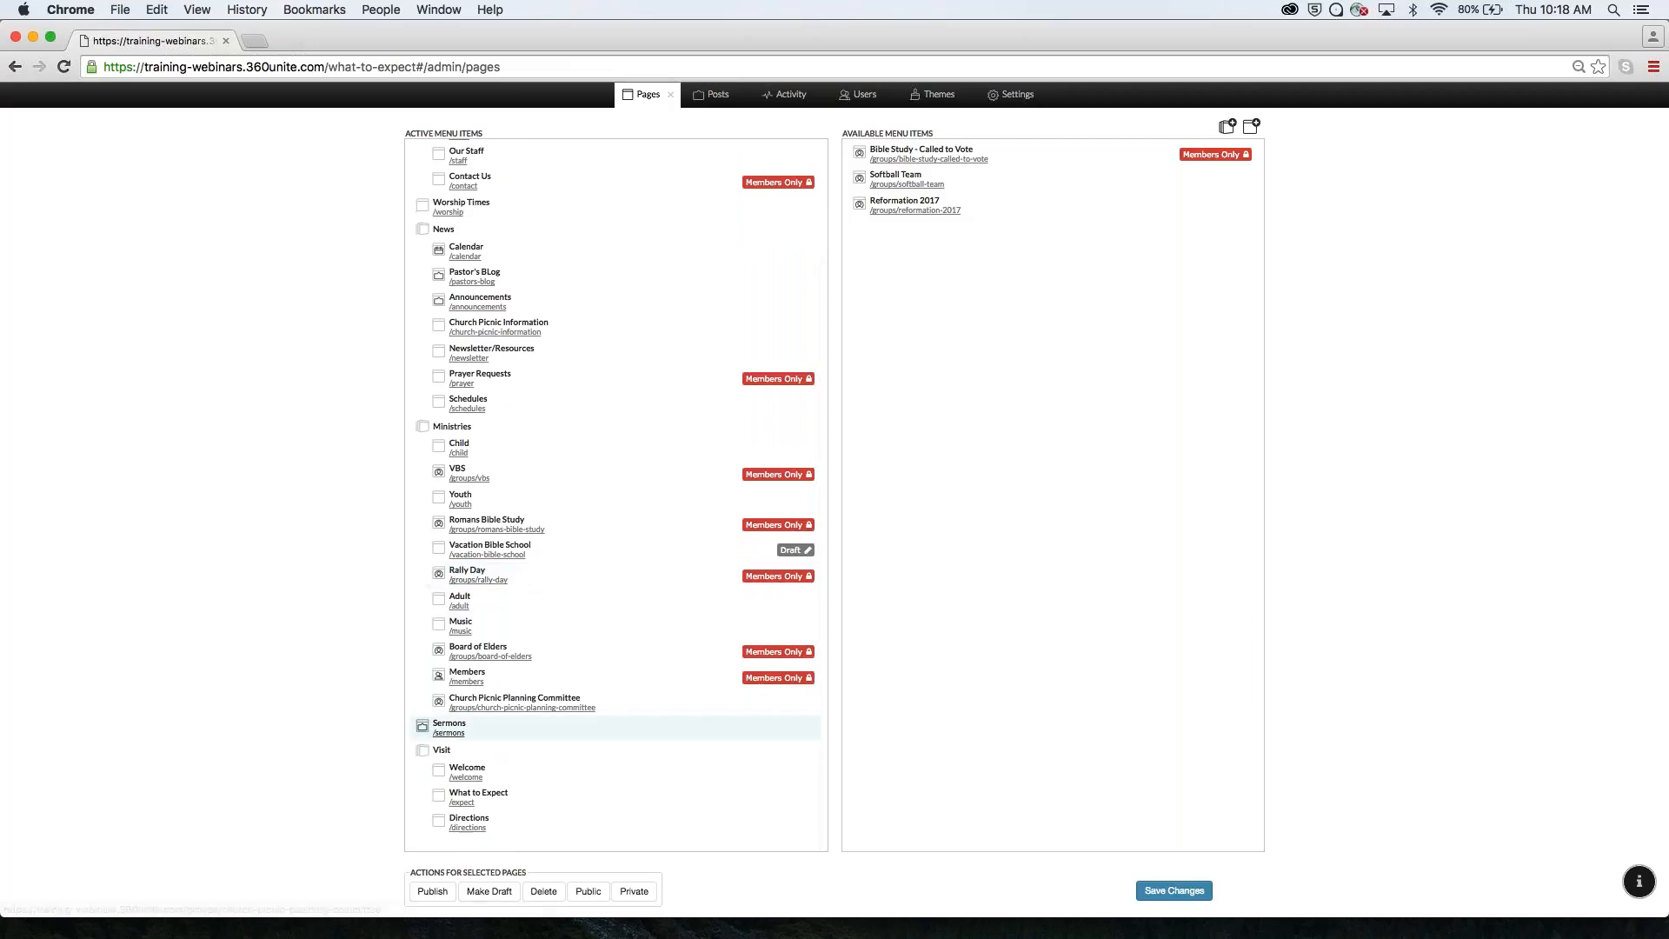
{"action": "left_click", "coordinate": [450, 733]}
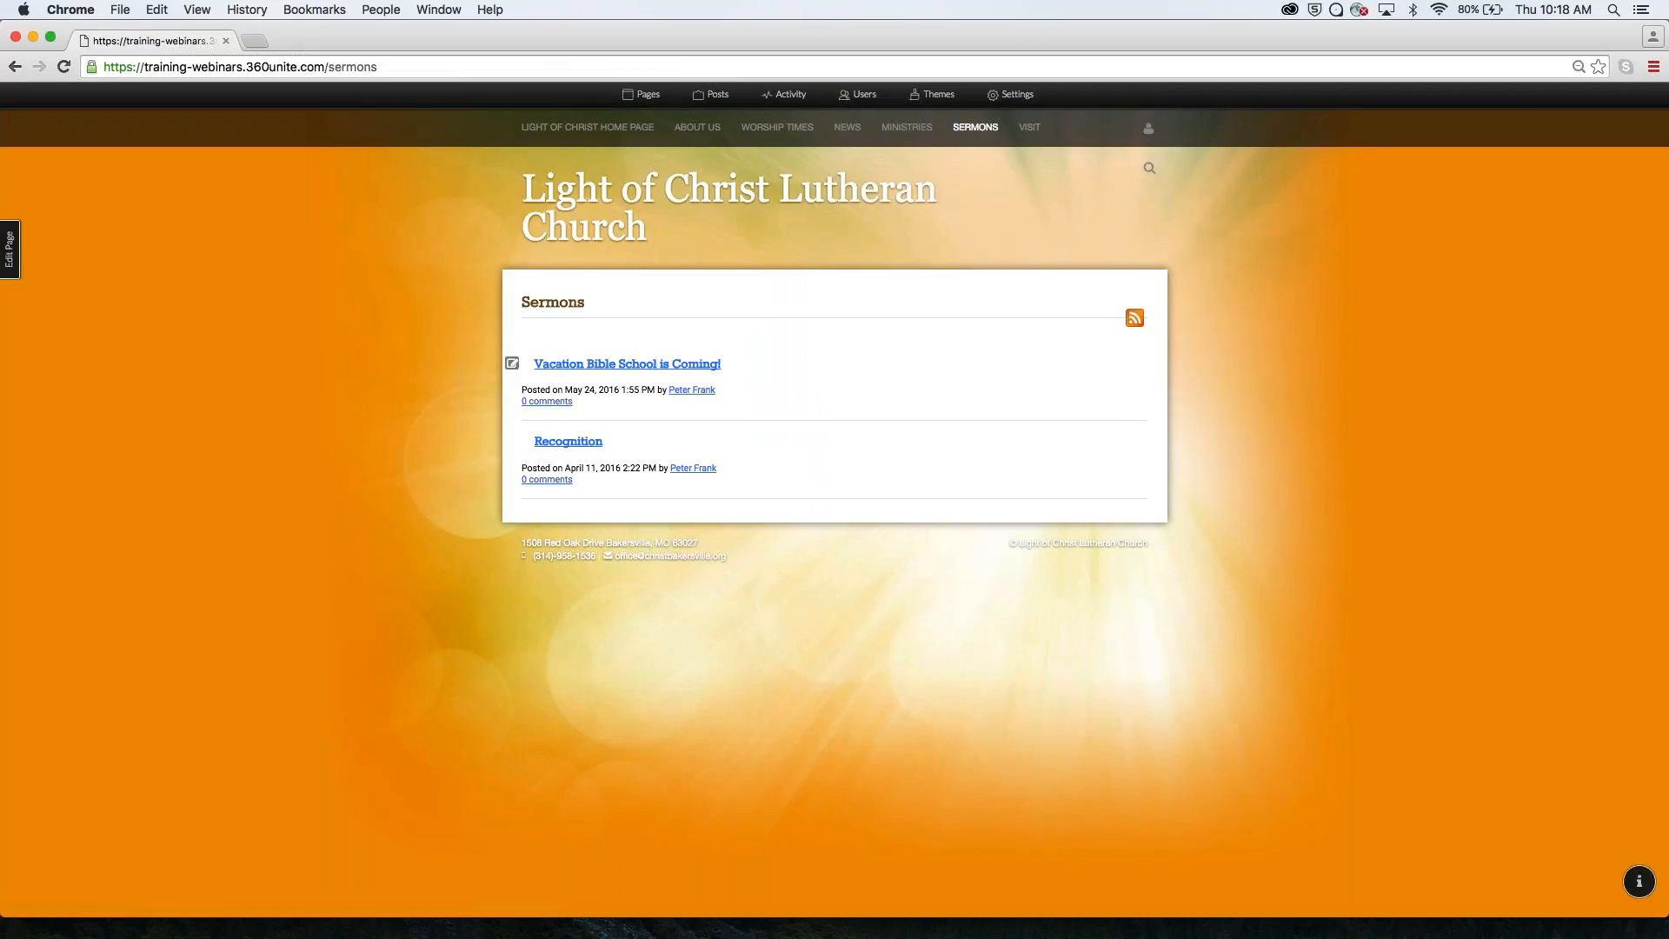
{"action": "left_click", "coordinate": [9, 250]}
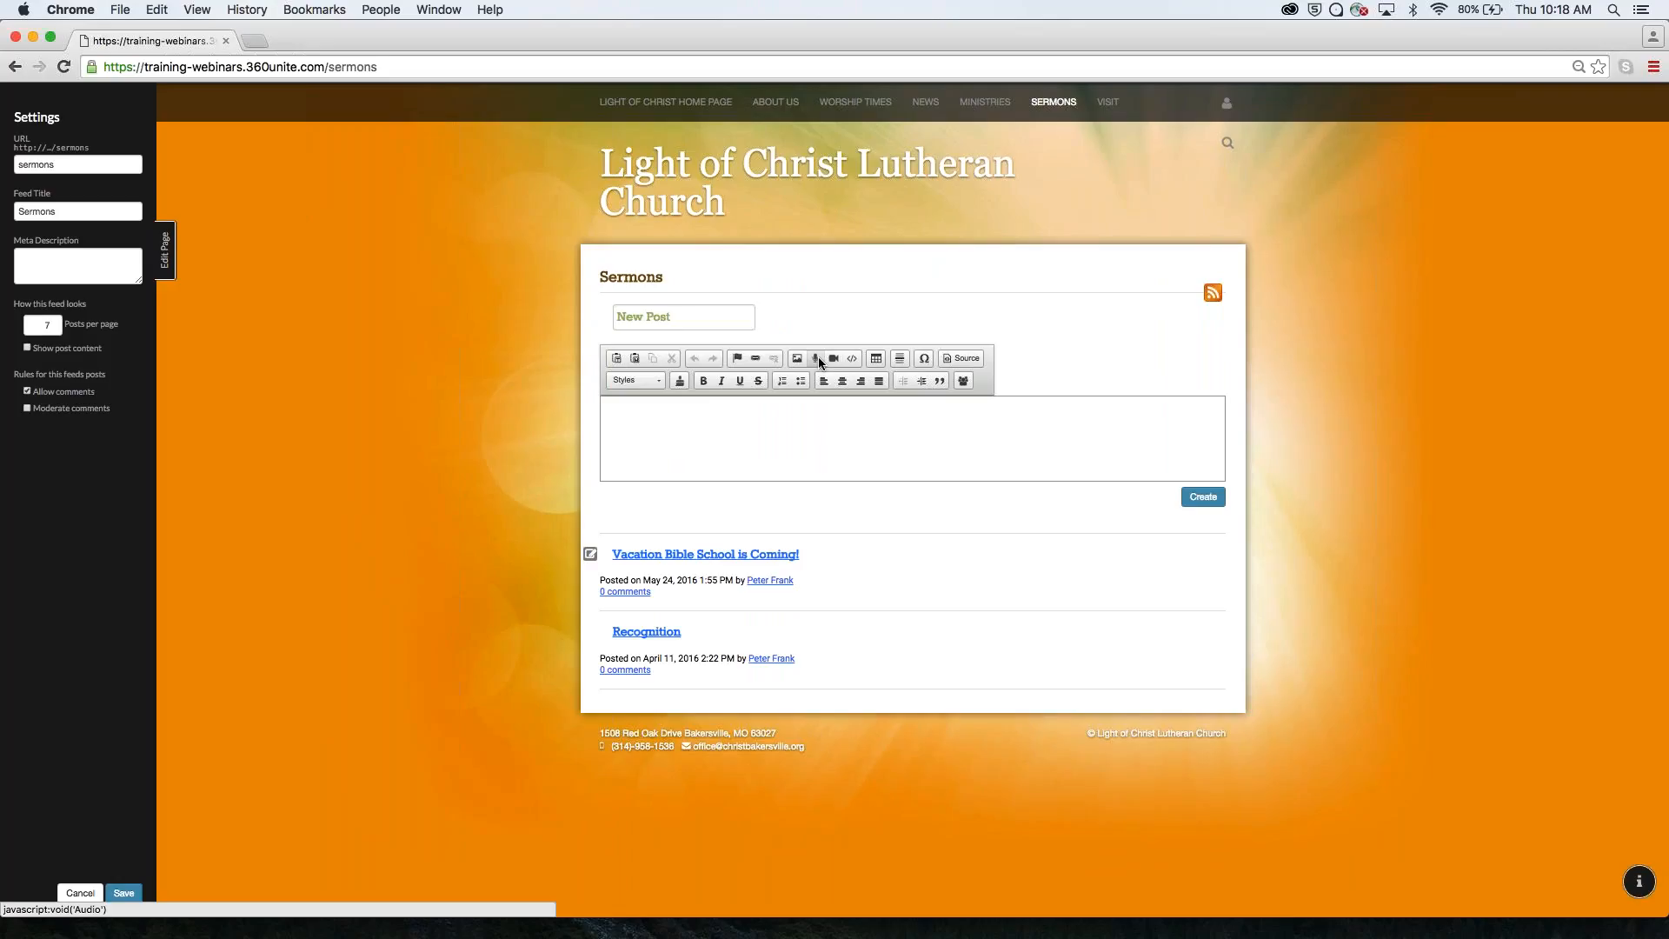
Examine the audio file options for a new sermon post and leave page editing without adding anything.
{"action": "left_click", "coordinate": [818, 360]}
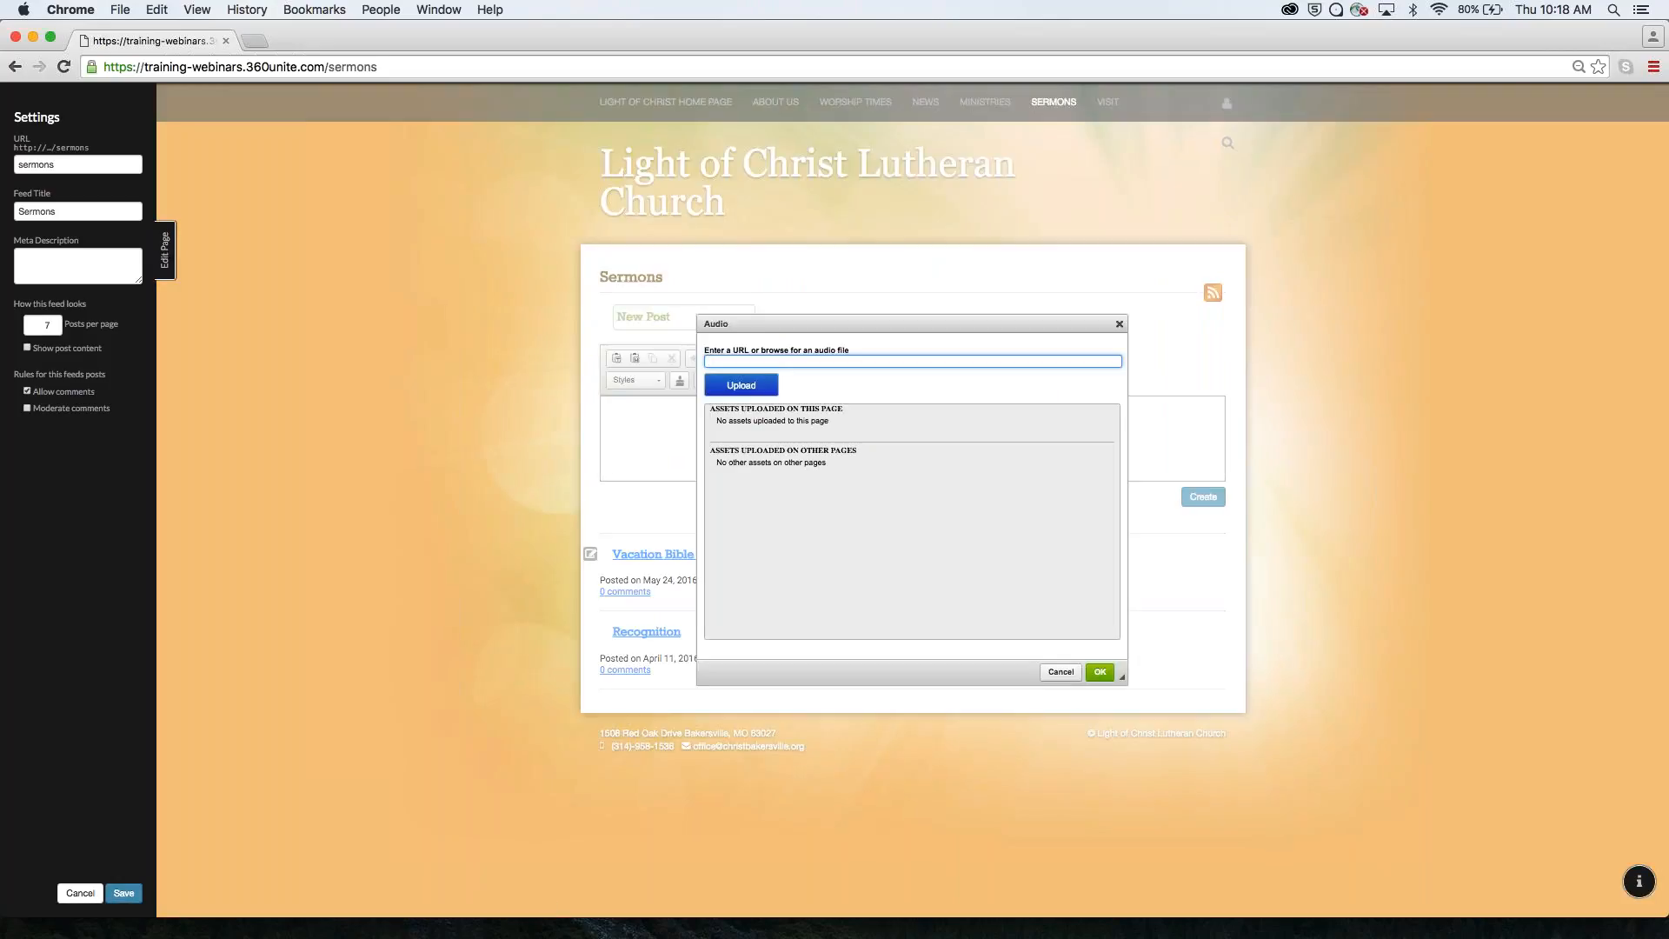
{"action": "left_click", "coordinate": [1118, 324]}
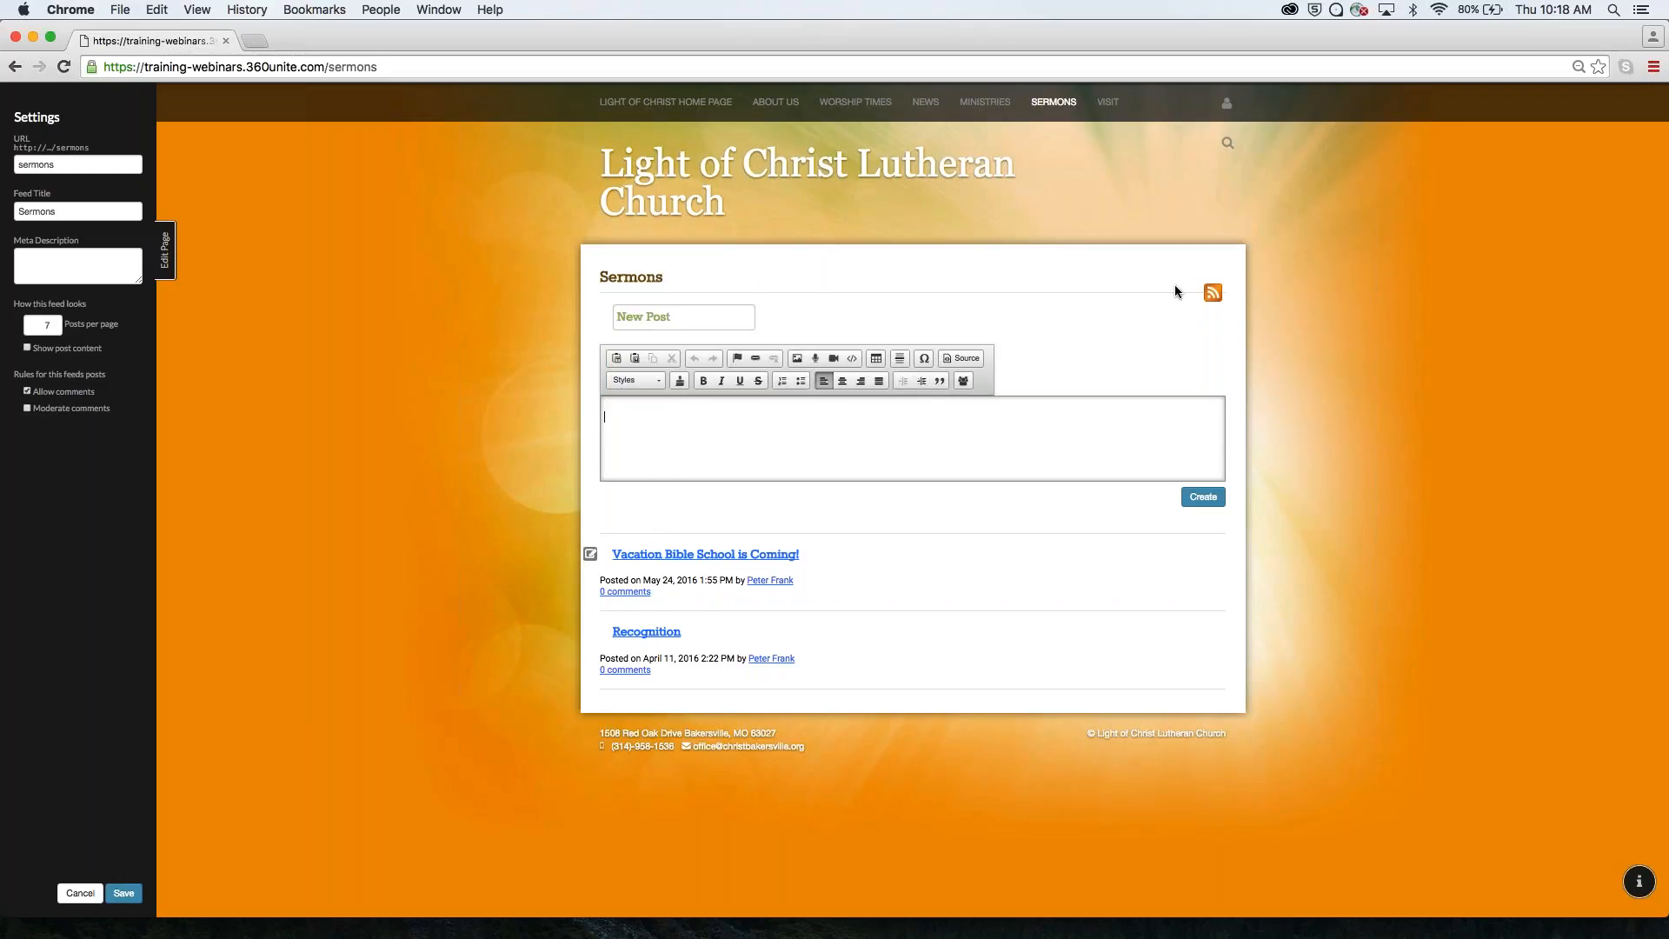
{"action": "left_click", "coordinate": [165, 251]}
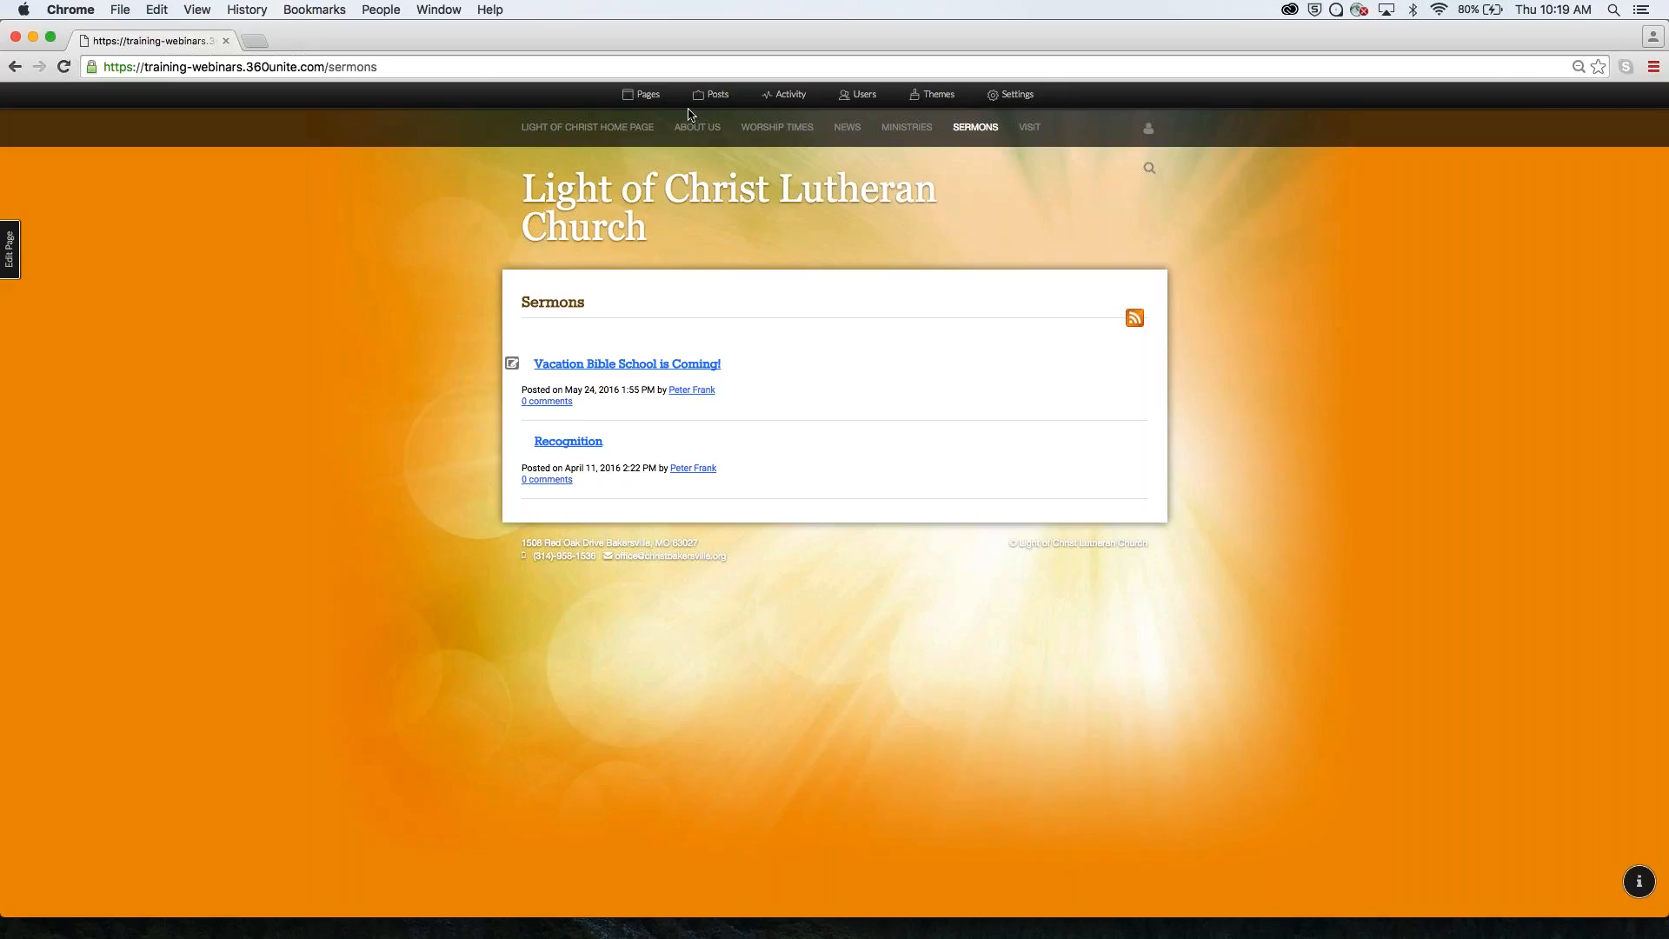
Create an empty page named "Blank", place it under About Us below Contact Us, and save the menu changes.
{"action": "left_click", "coordinate": [648, 96]}
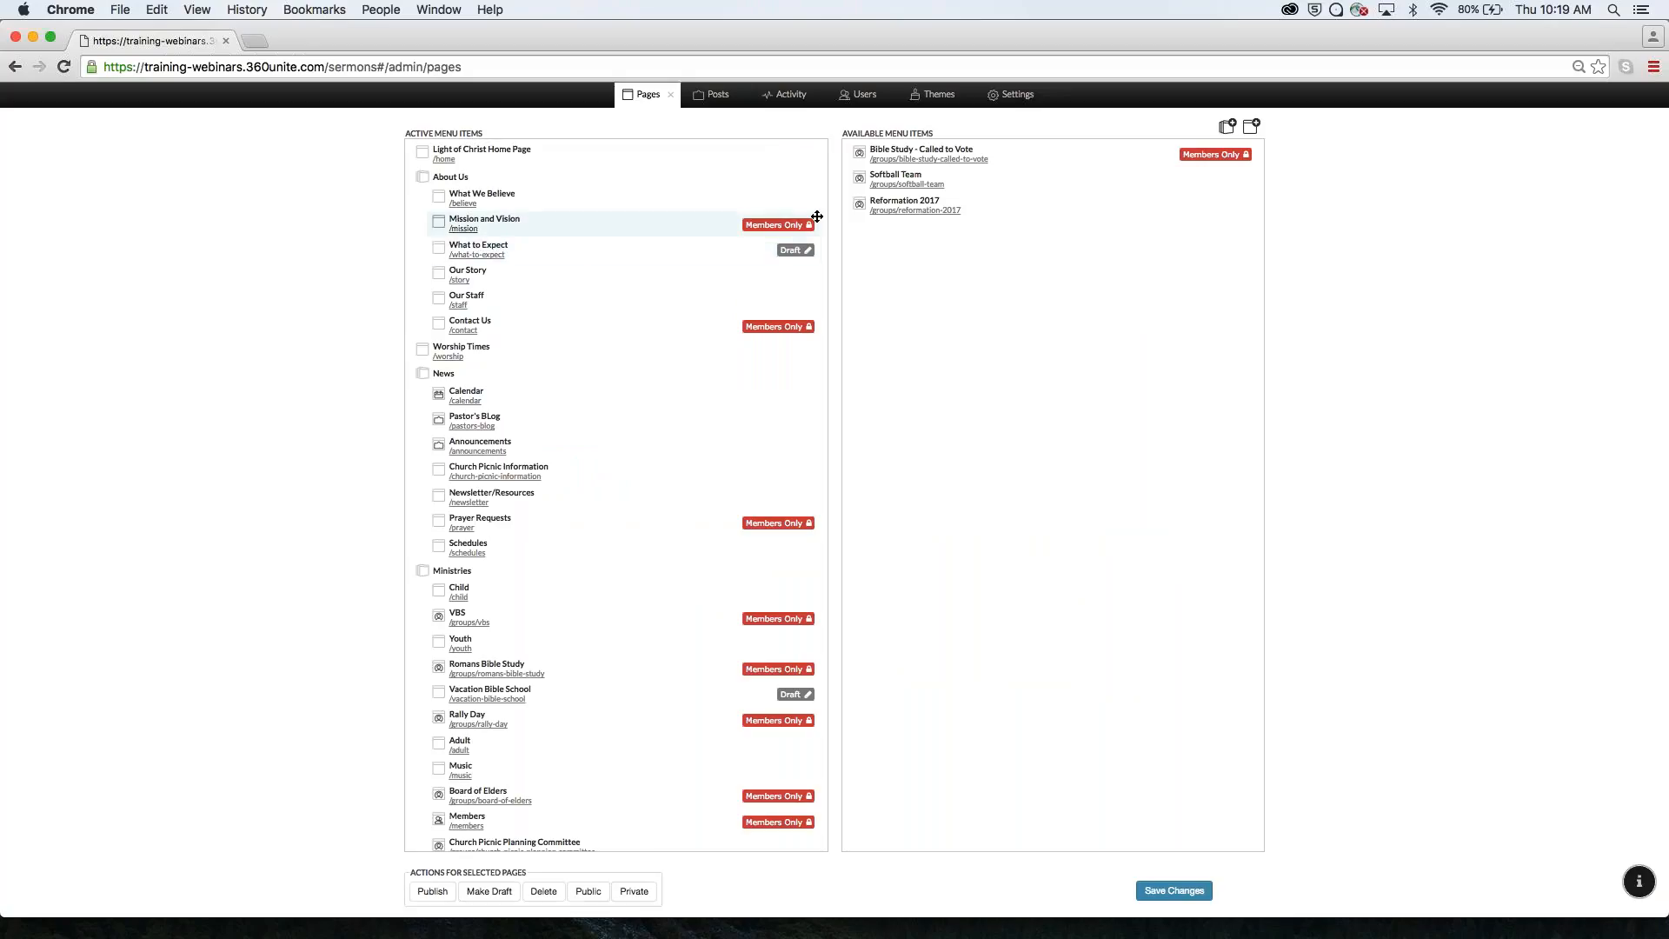
{"action": "left_click", "coordinate": [1252, 128]}
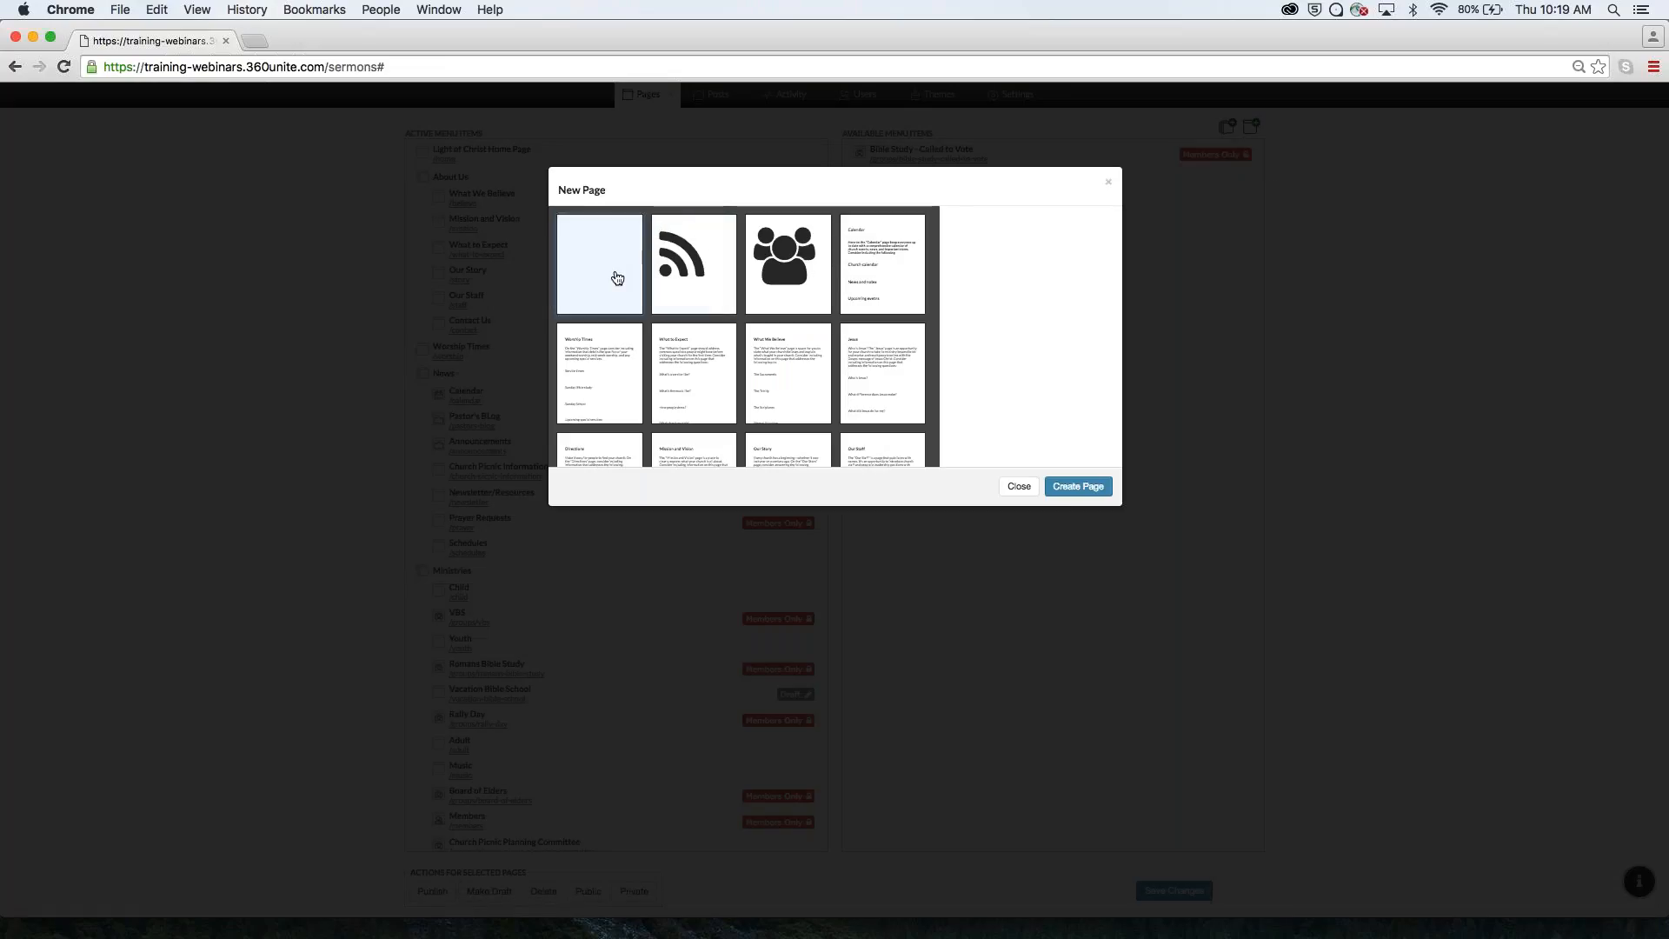
{"action": "left_click", "coordinate": [1078, 486]}
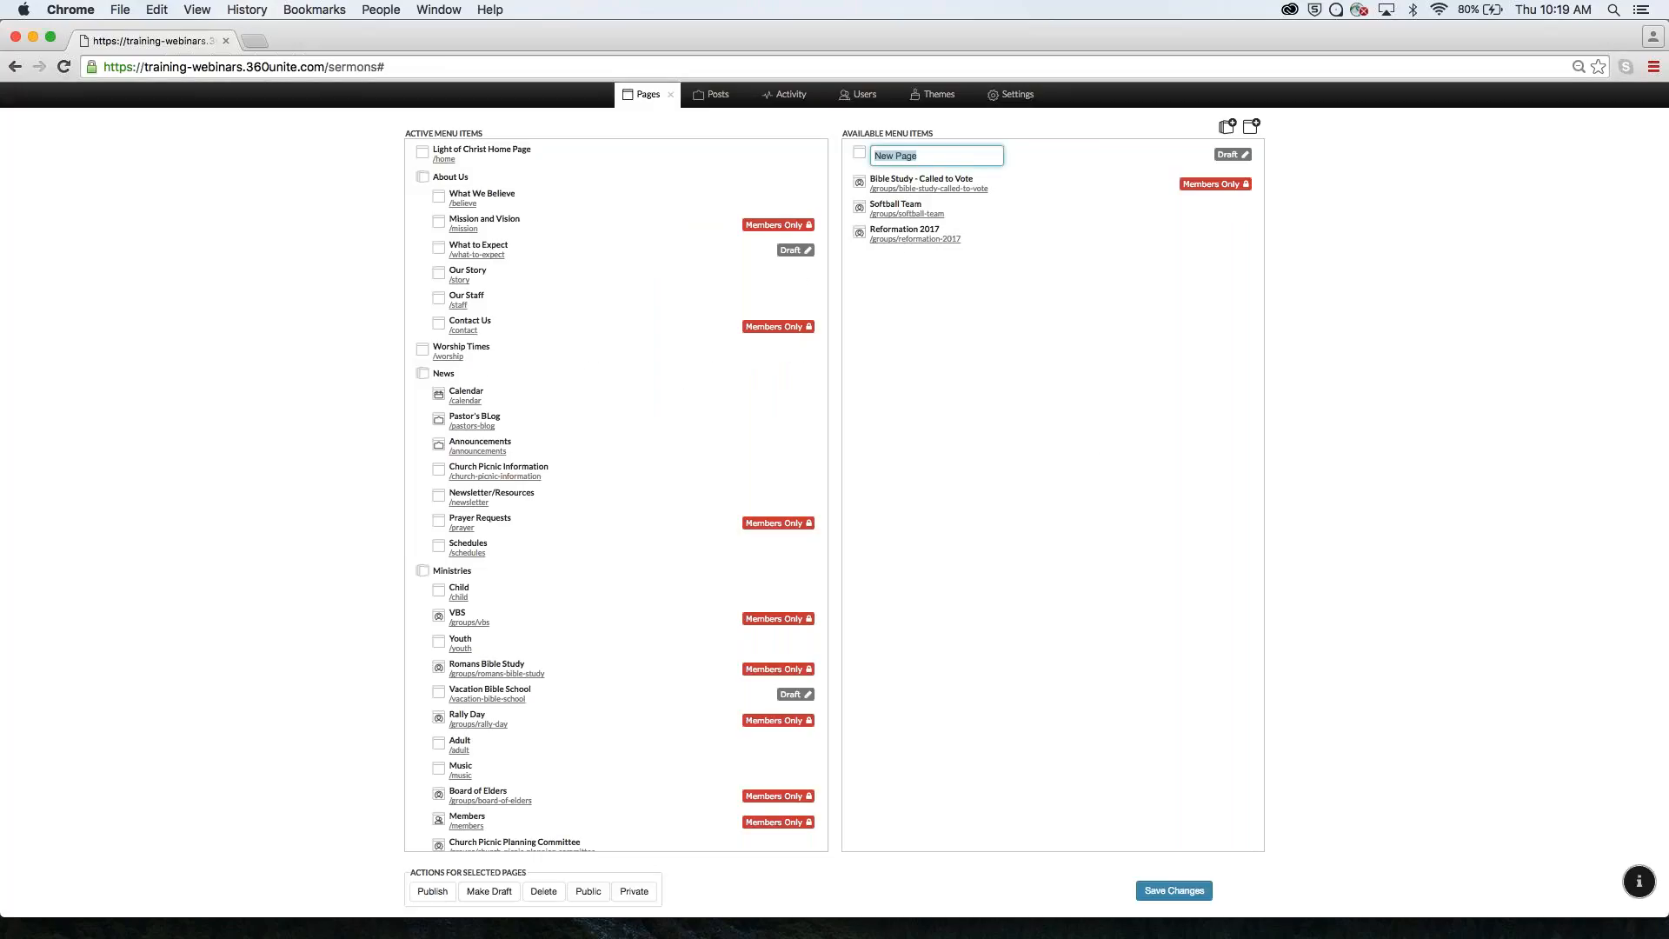
{"action": "type", "text": "Blank"}
{"action": "key", "text": "Return"}
{"action": "left_click_drag", "start_coordinate": [889, 153], "coordinate": [477, 347]}
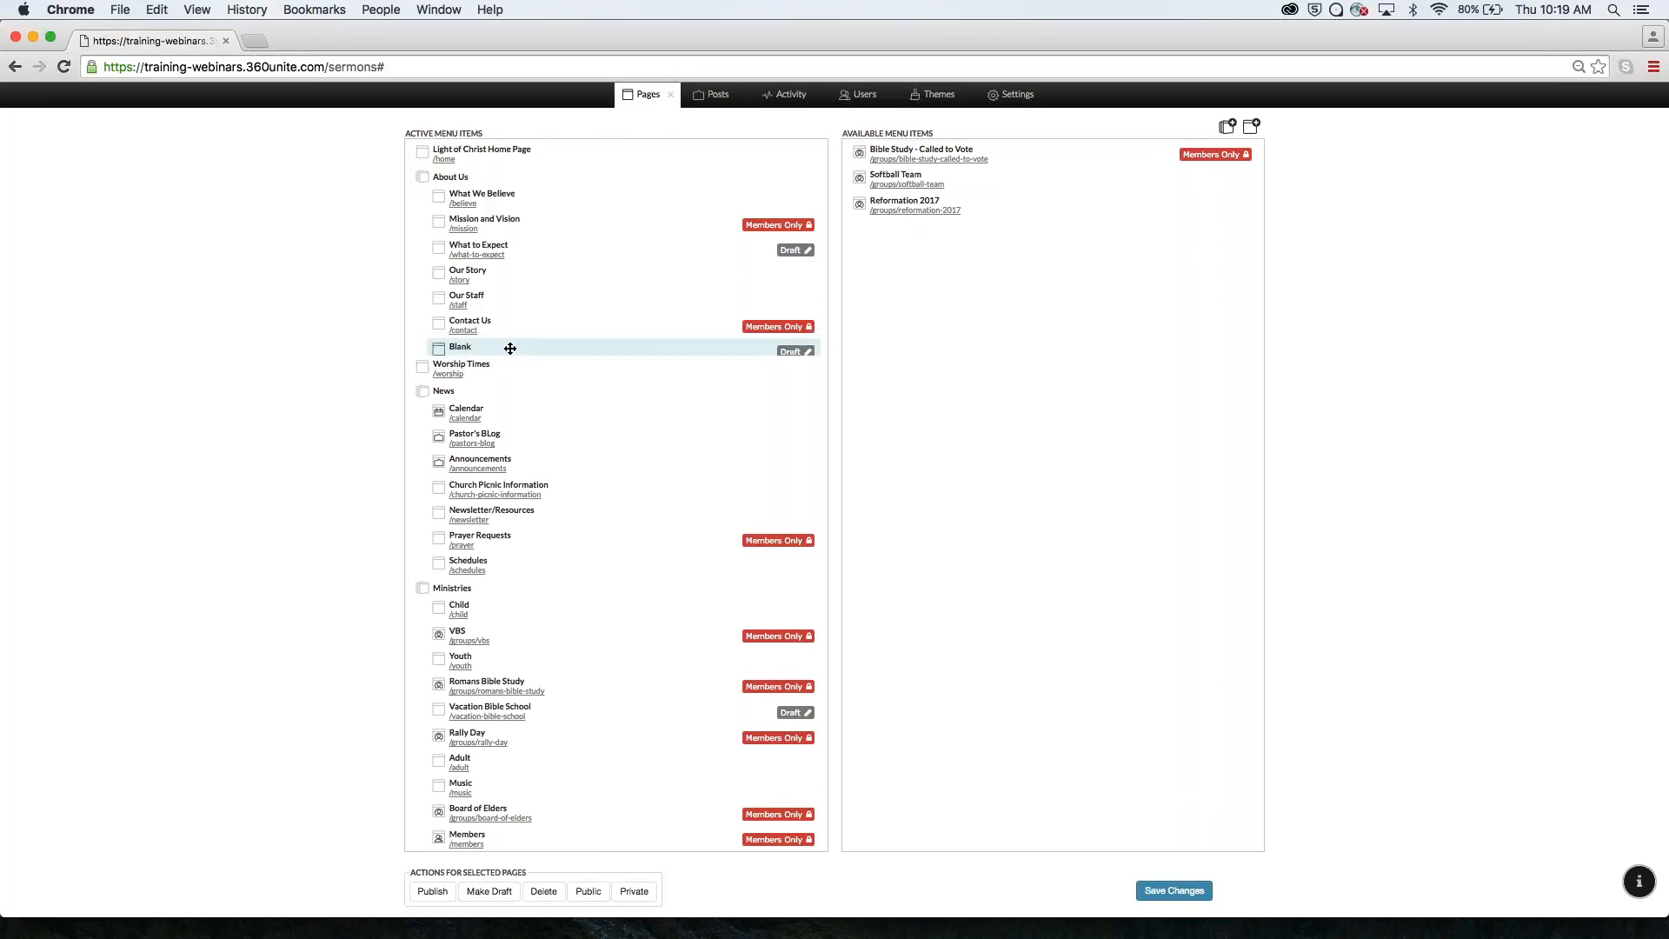
{"action": "left_click", "coordinate": [1174, 890]}
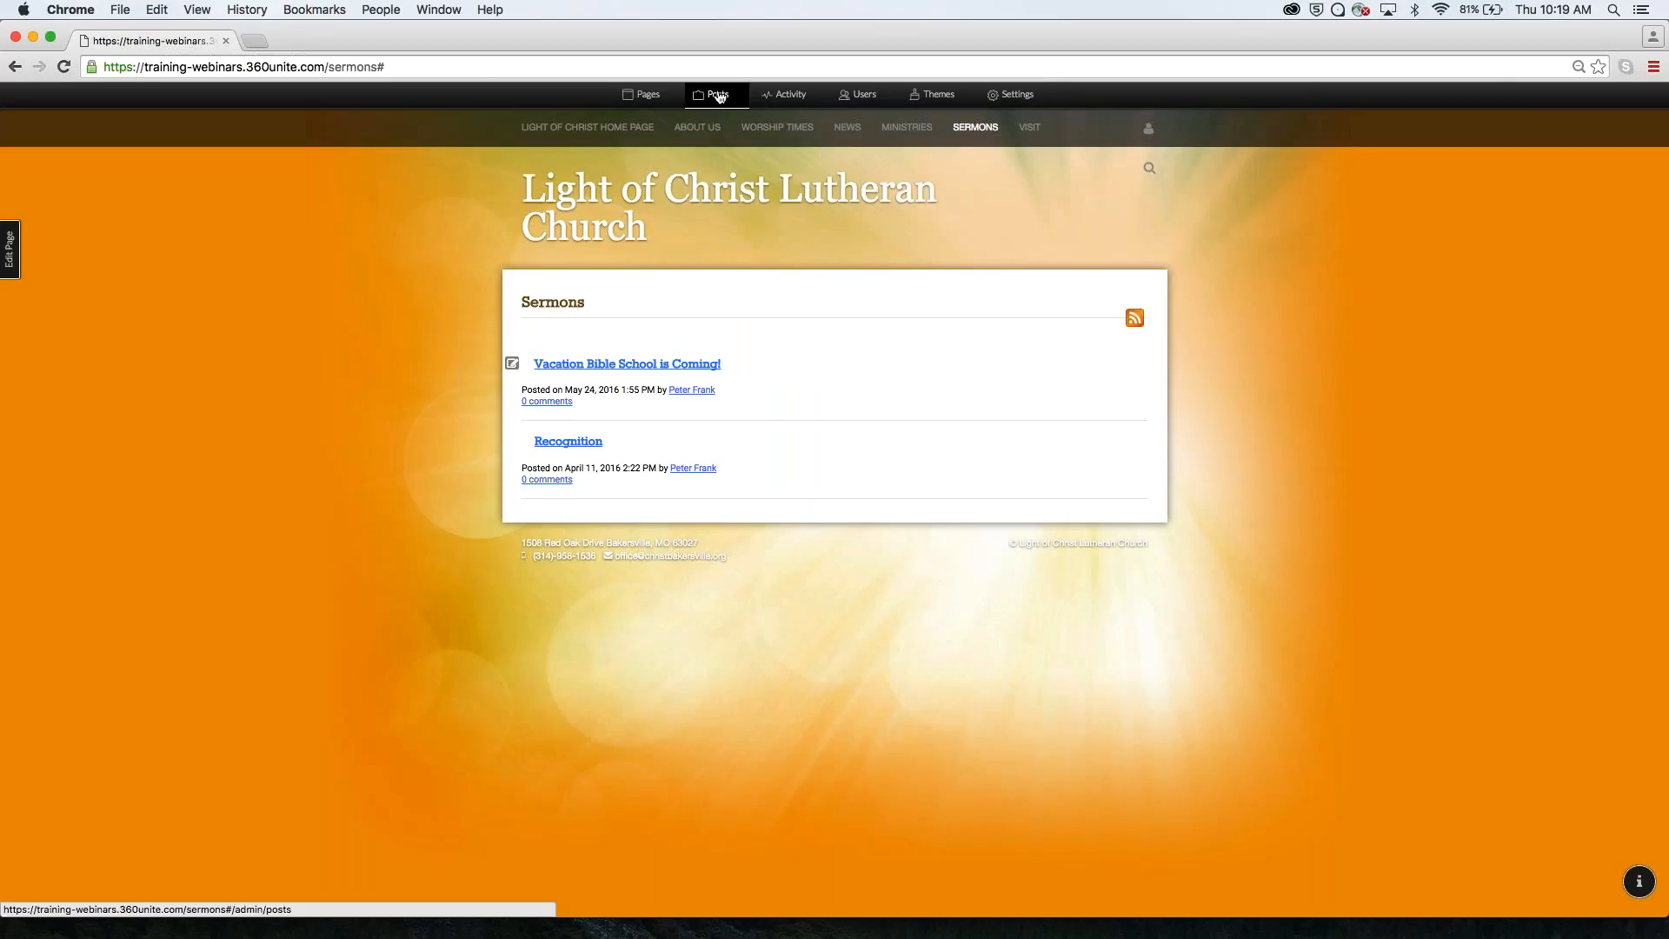
Go to the Blank page under About Us, open it for editing, save it, and leave page editing.
{"action": "mouse_move", "coordinate": [697, 130]}
{"action": "left_click", "coordinate": [687, 300]}
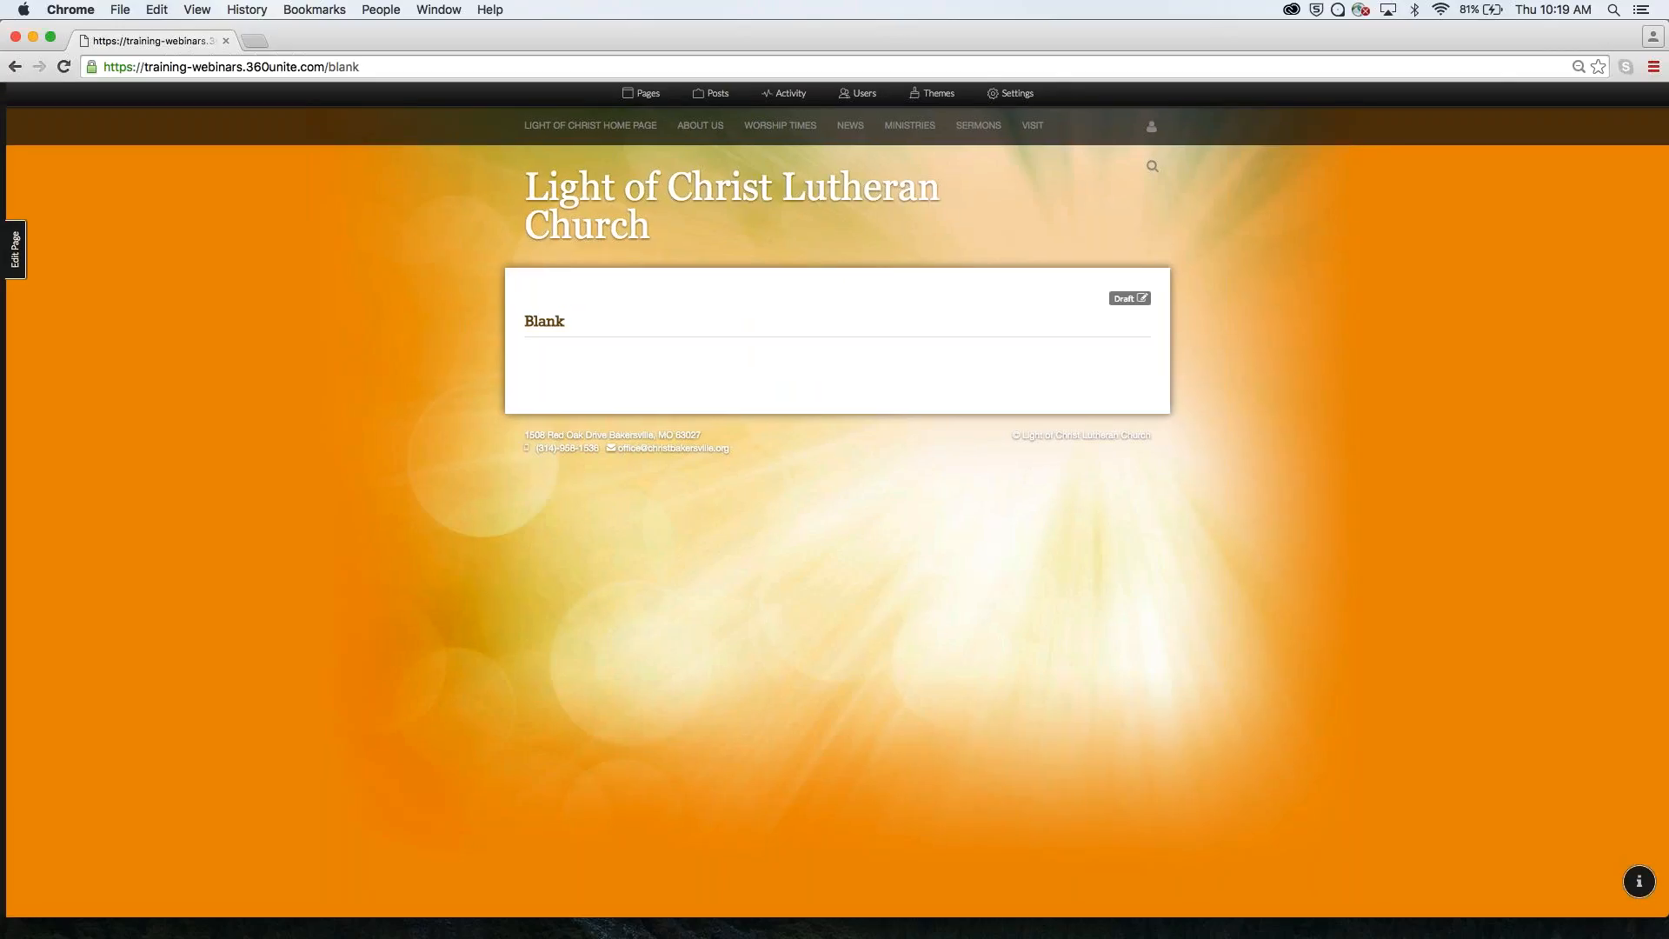
{"action": "left_click", "coordinate": [15, 250]}
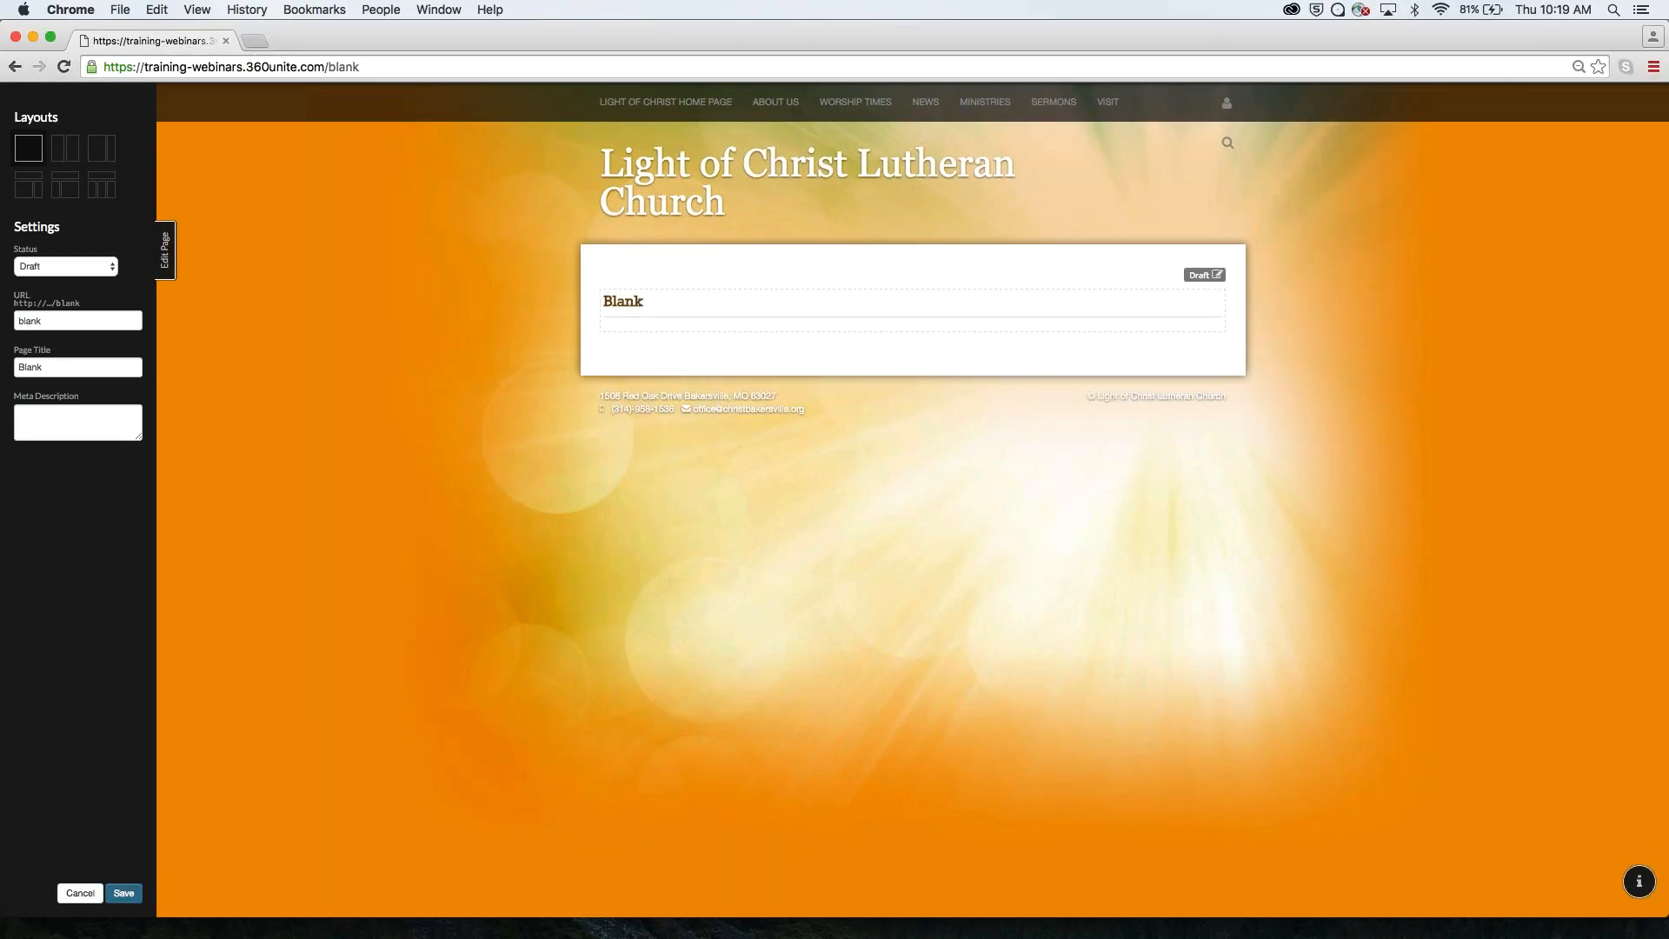
{"action": "left_click", "coordinate": [123, 893]}
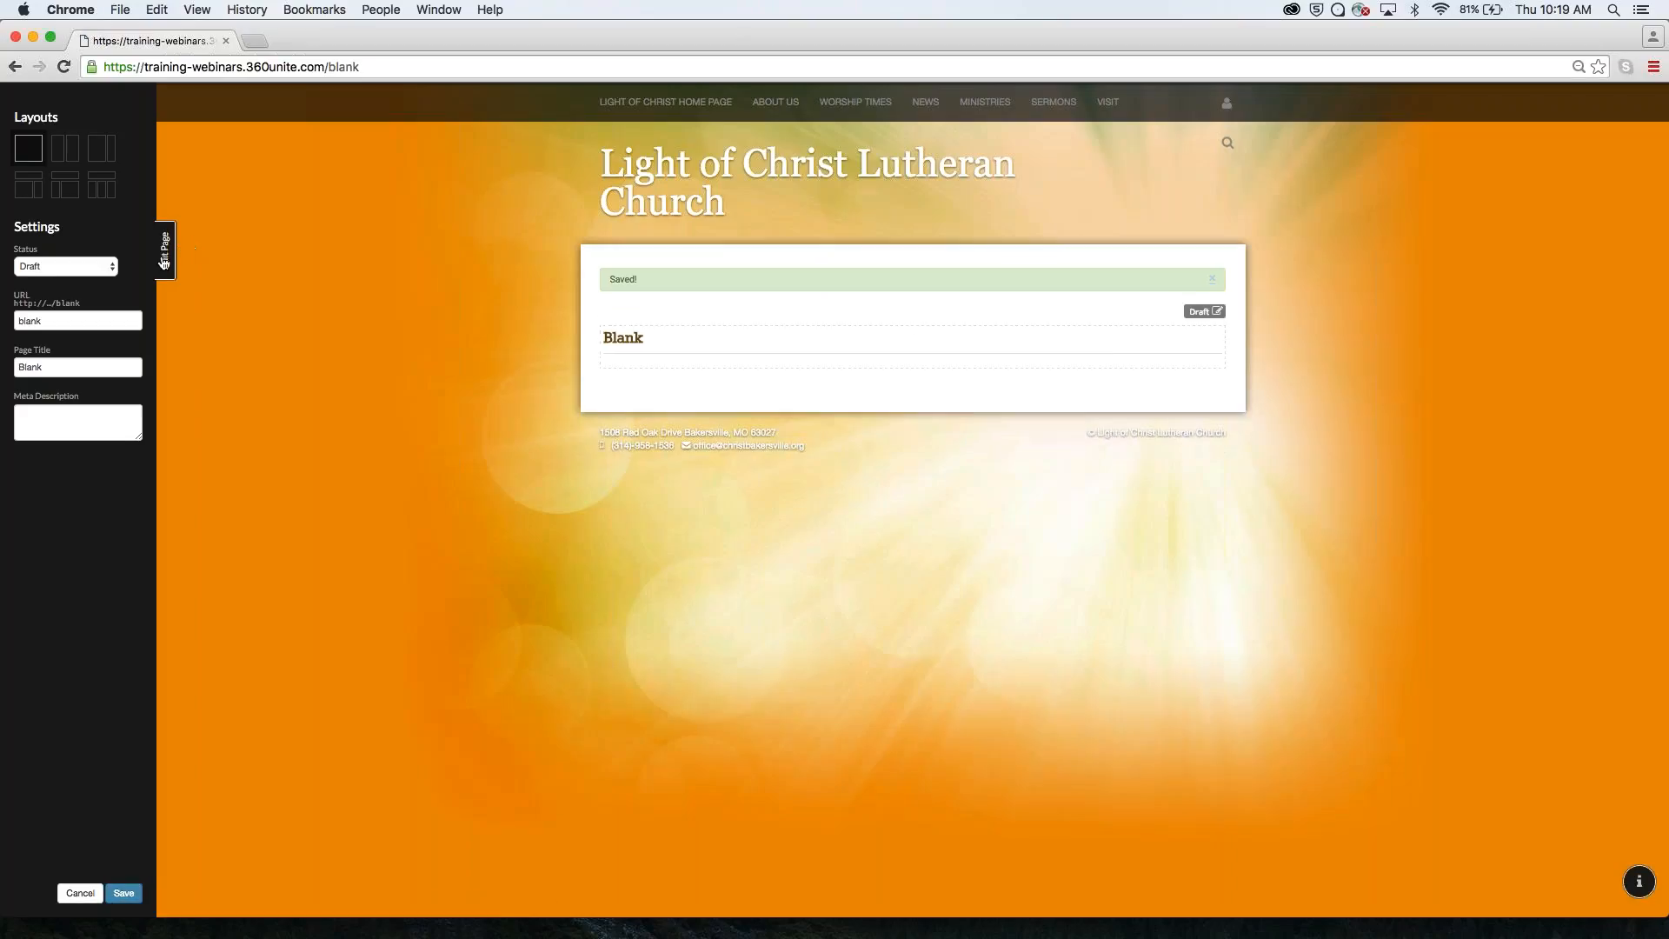
{"action": "left_click", "coordinate": [167, 250]}
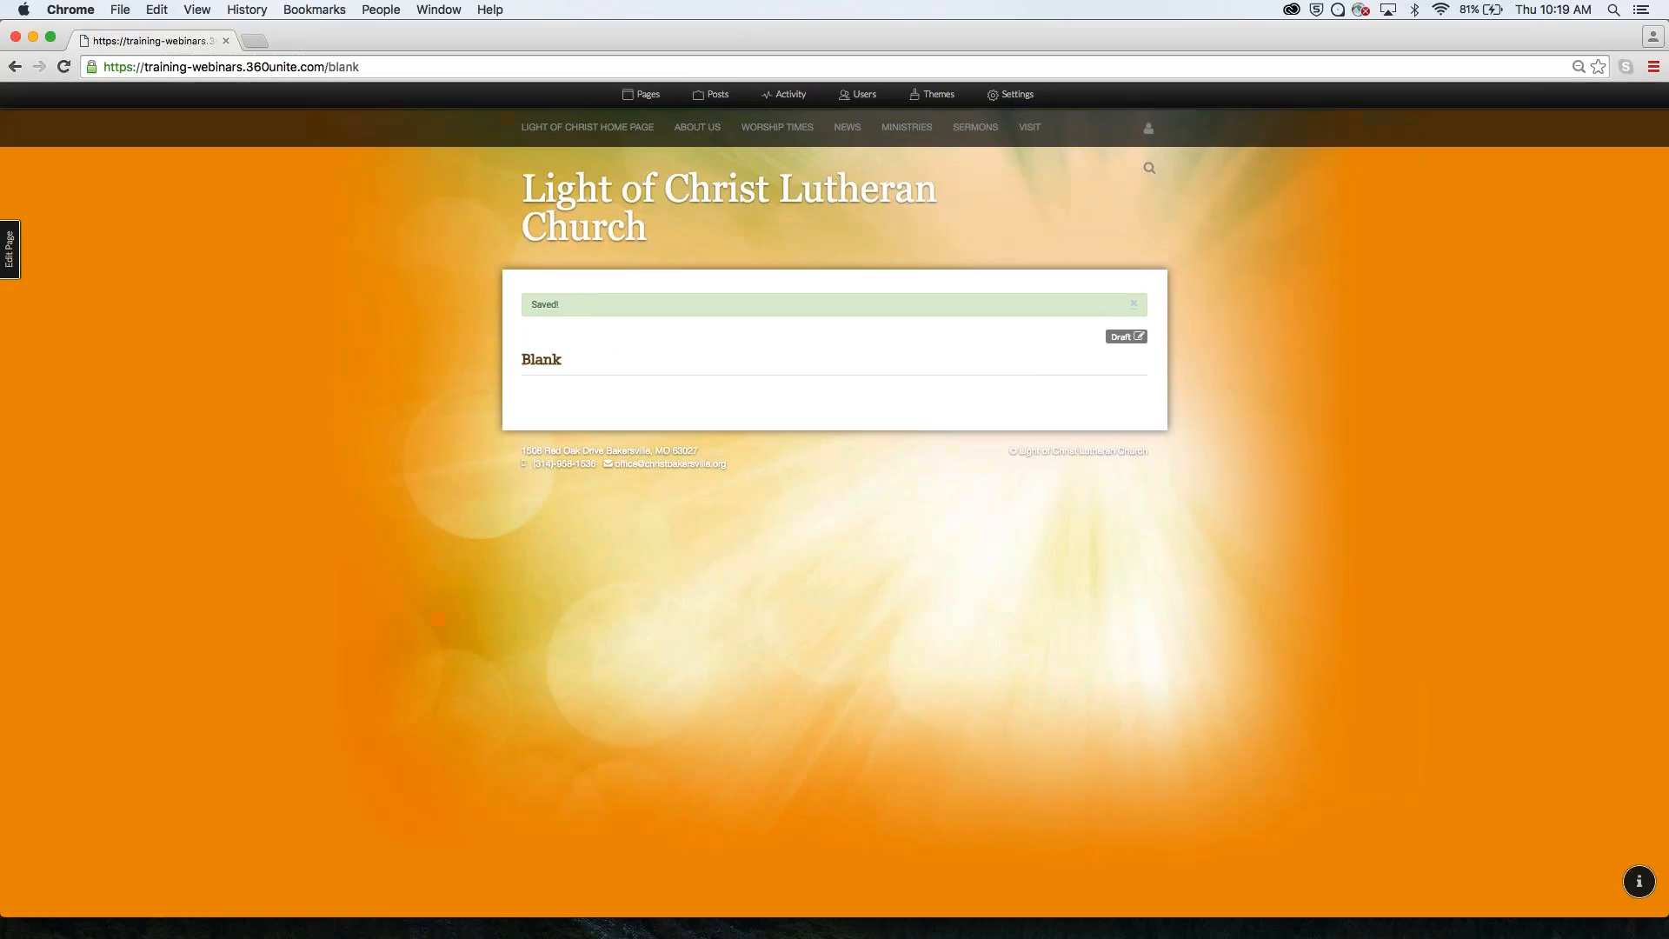
Open the site's page list and look through the active menu items.
{"action": "left_click", "coordinate": [661, 97]}
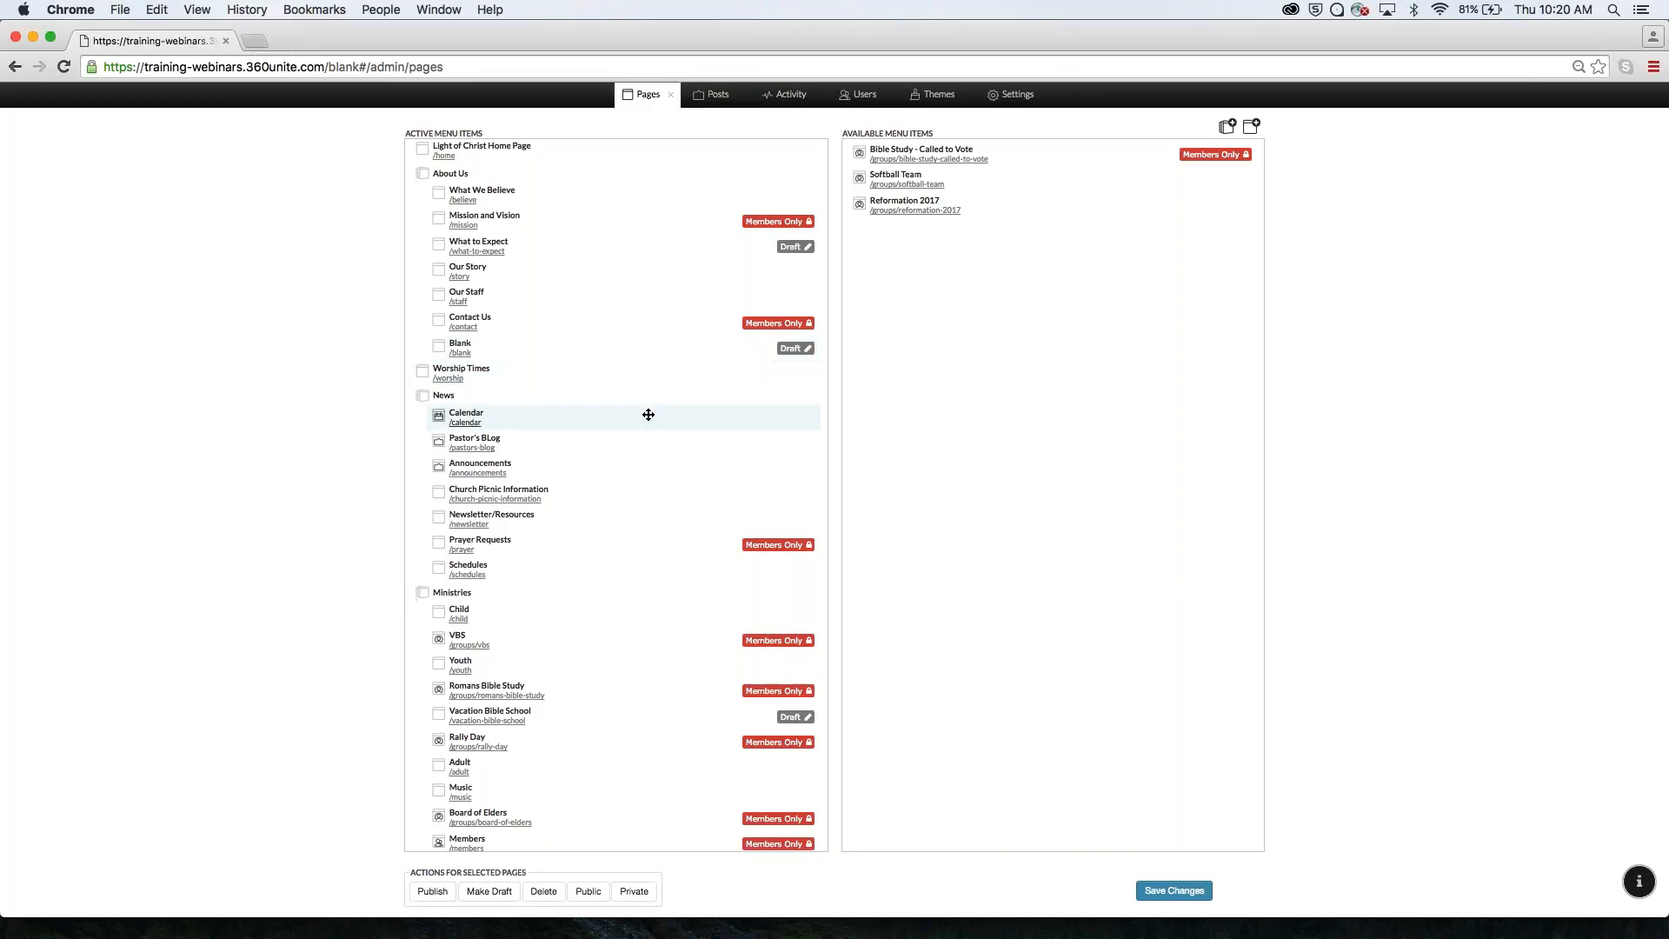
{"action": "scroll", "coordinate": [649, 414], "scroll_direction": "down", "scroll_amount": 2}
{"action": "scroll", "coordinate": [648, 414], "scroll_direction": "up", "scroll_amount": 2}
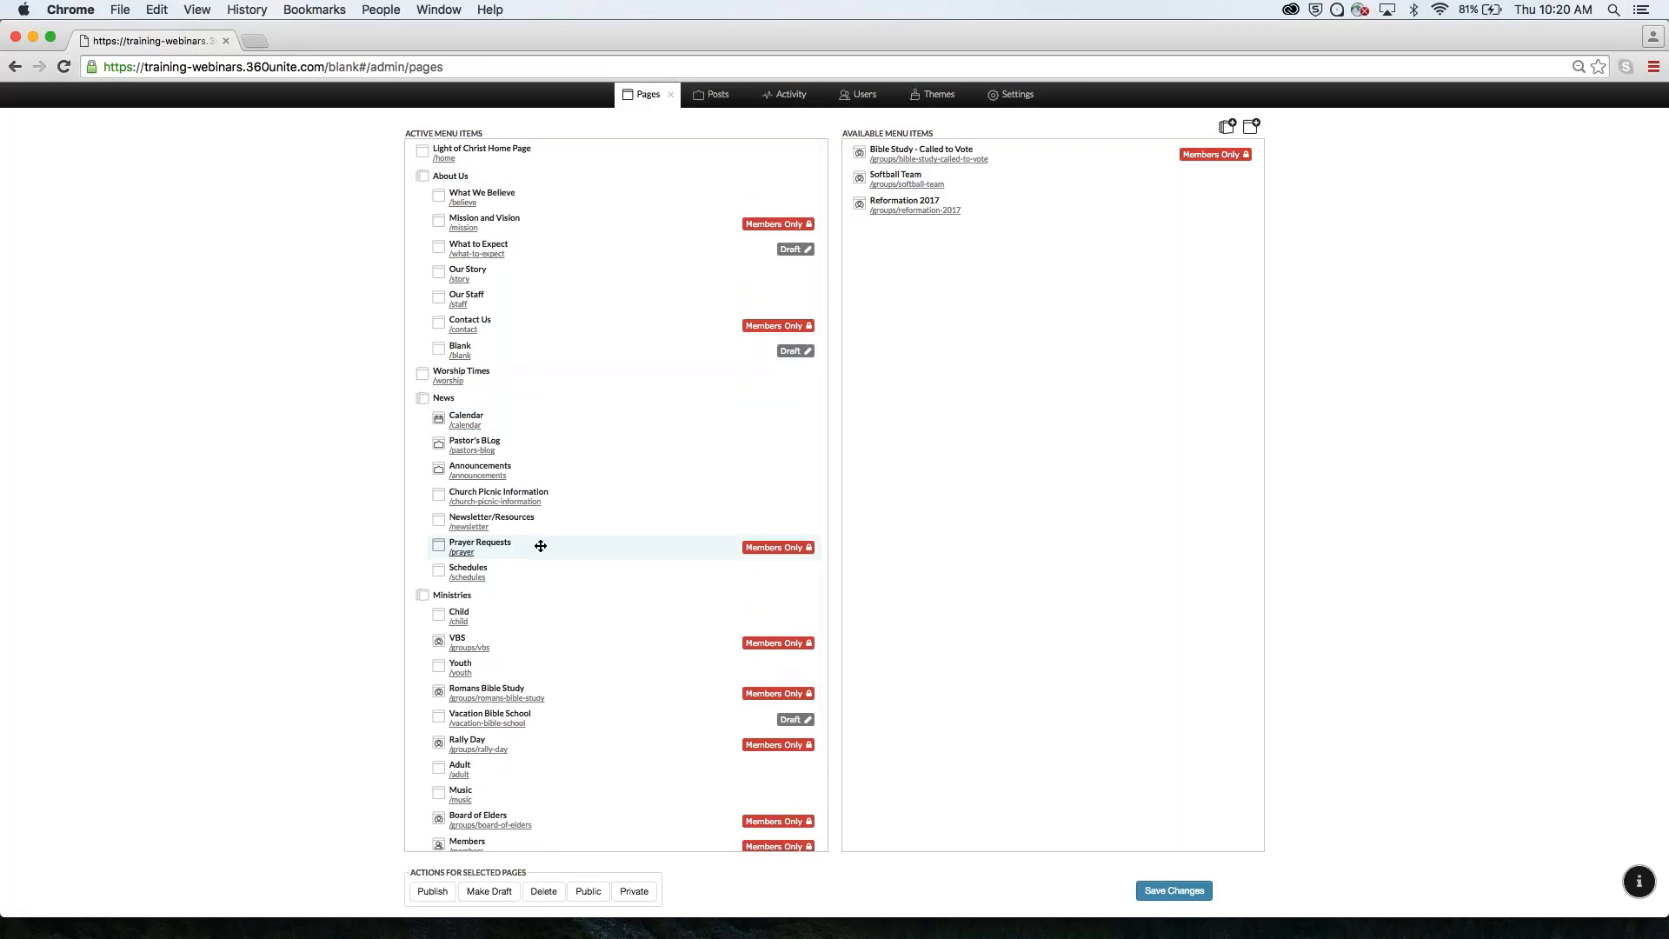
{"action": "scroll", "coordinate": [540, 544], "scroll_direction": "down", "scroll_amount": 1}
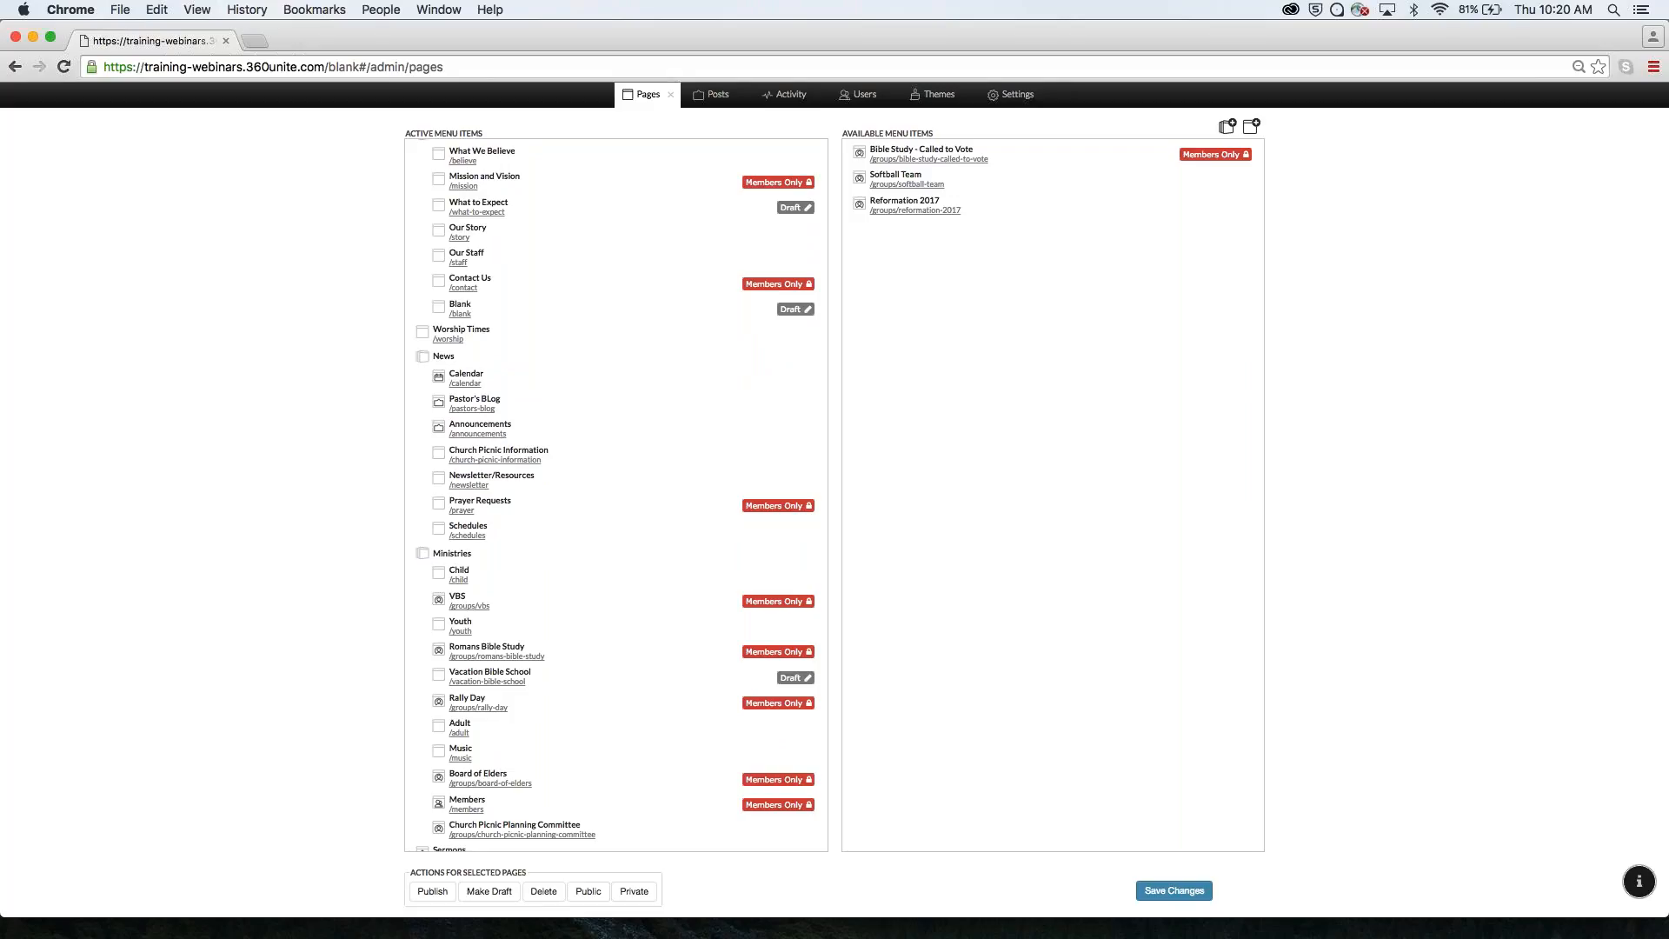
Switch to the PowerPoint slide show and advance from the Product Updates slide to the Contact Info slide.
{"action": "key", "text": "ctrl+Up"}
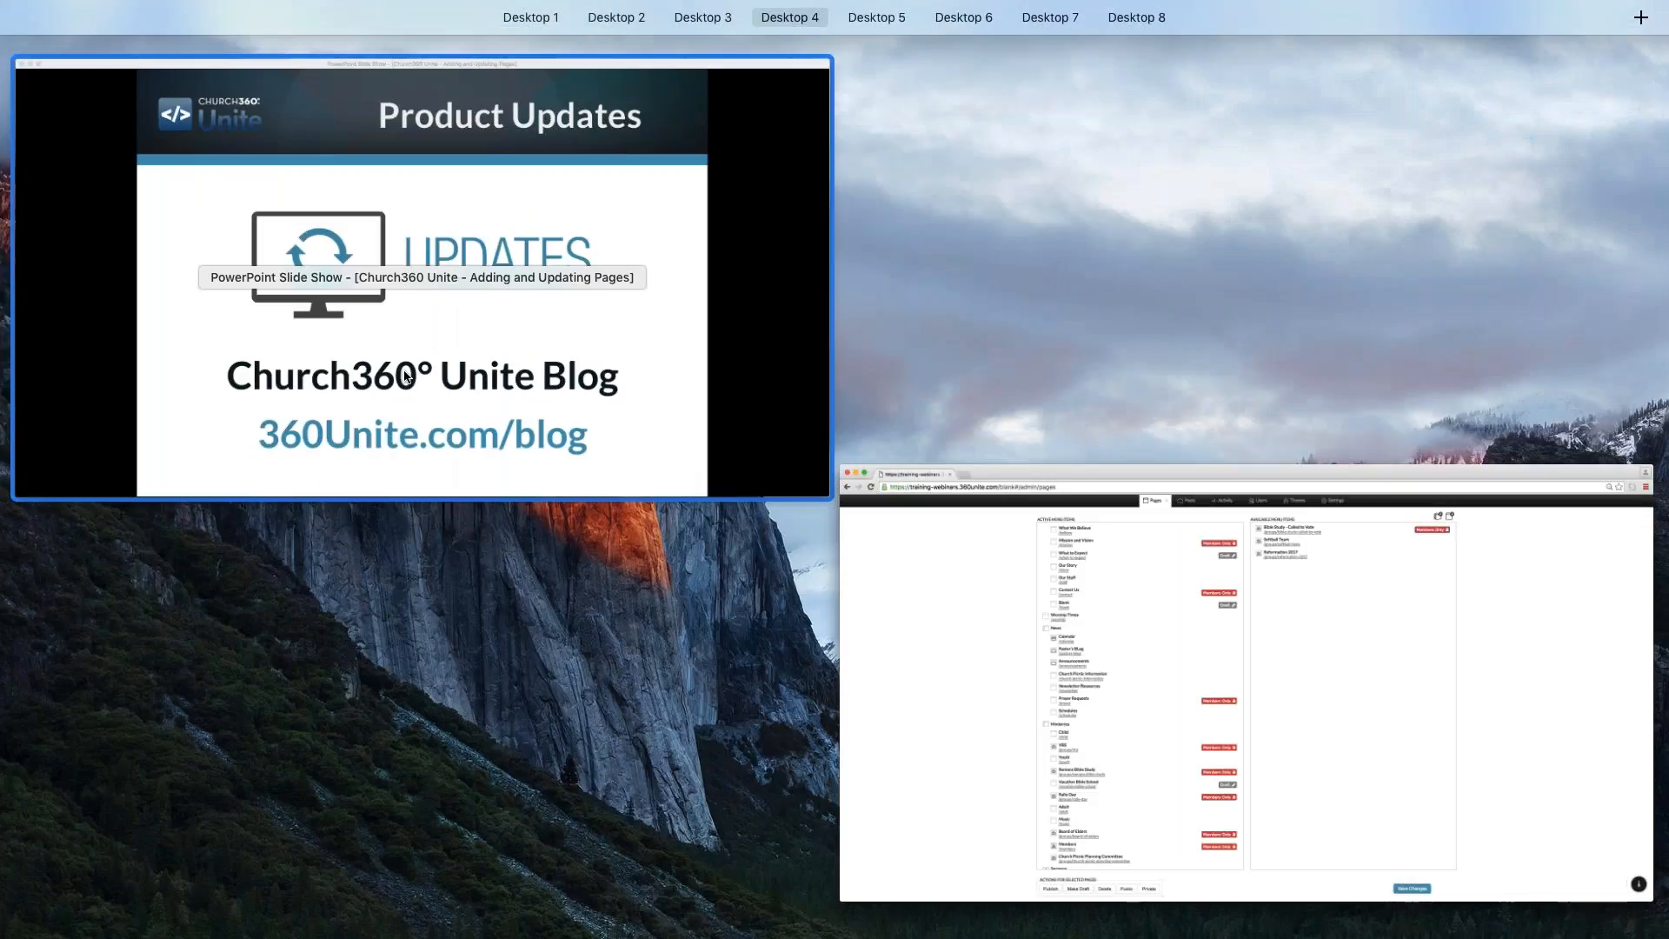
{"action": "left_click", "coordinate": [397, 366]}
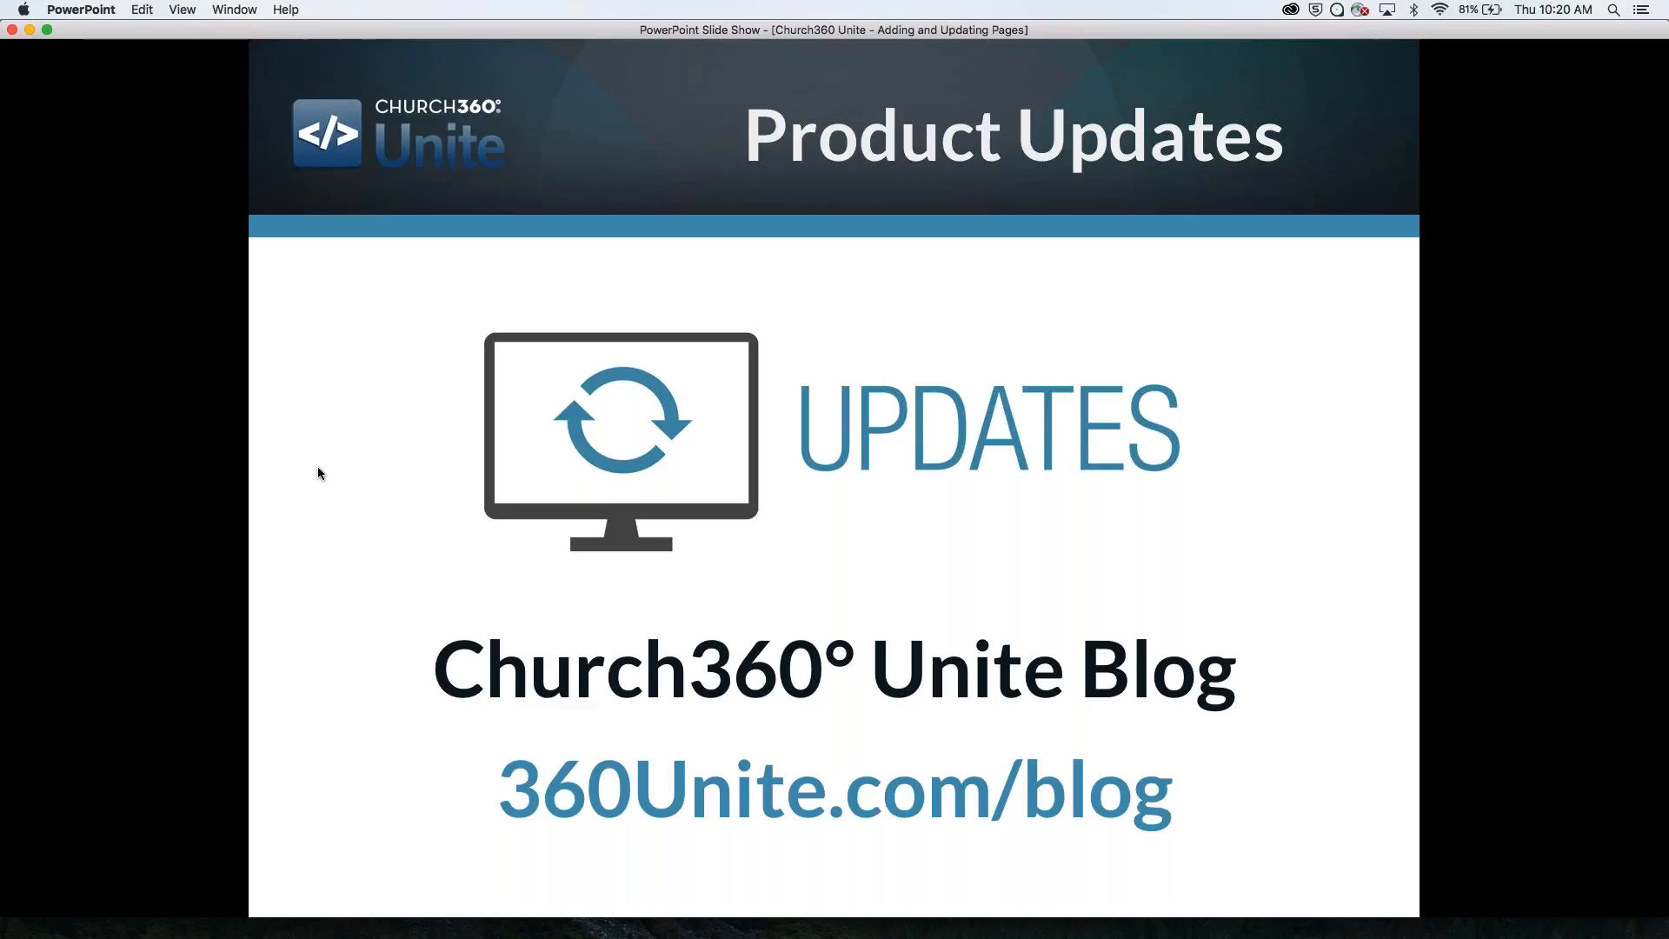
{"action": "key", "text": "Right"}
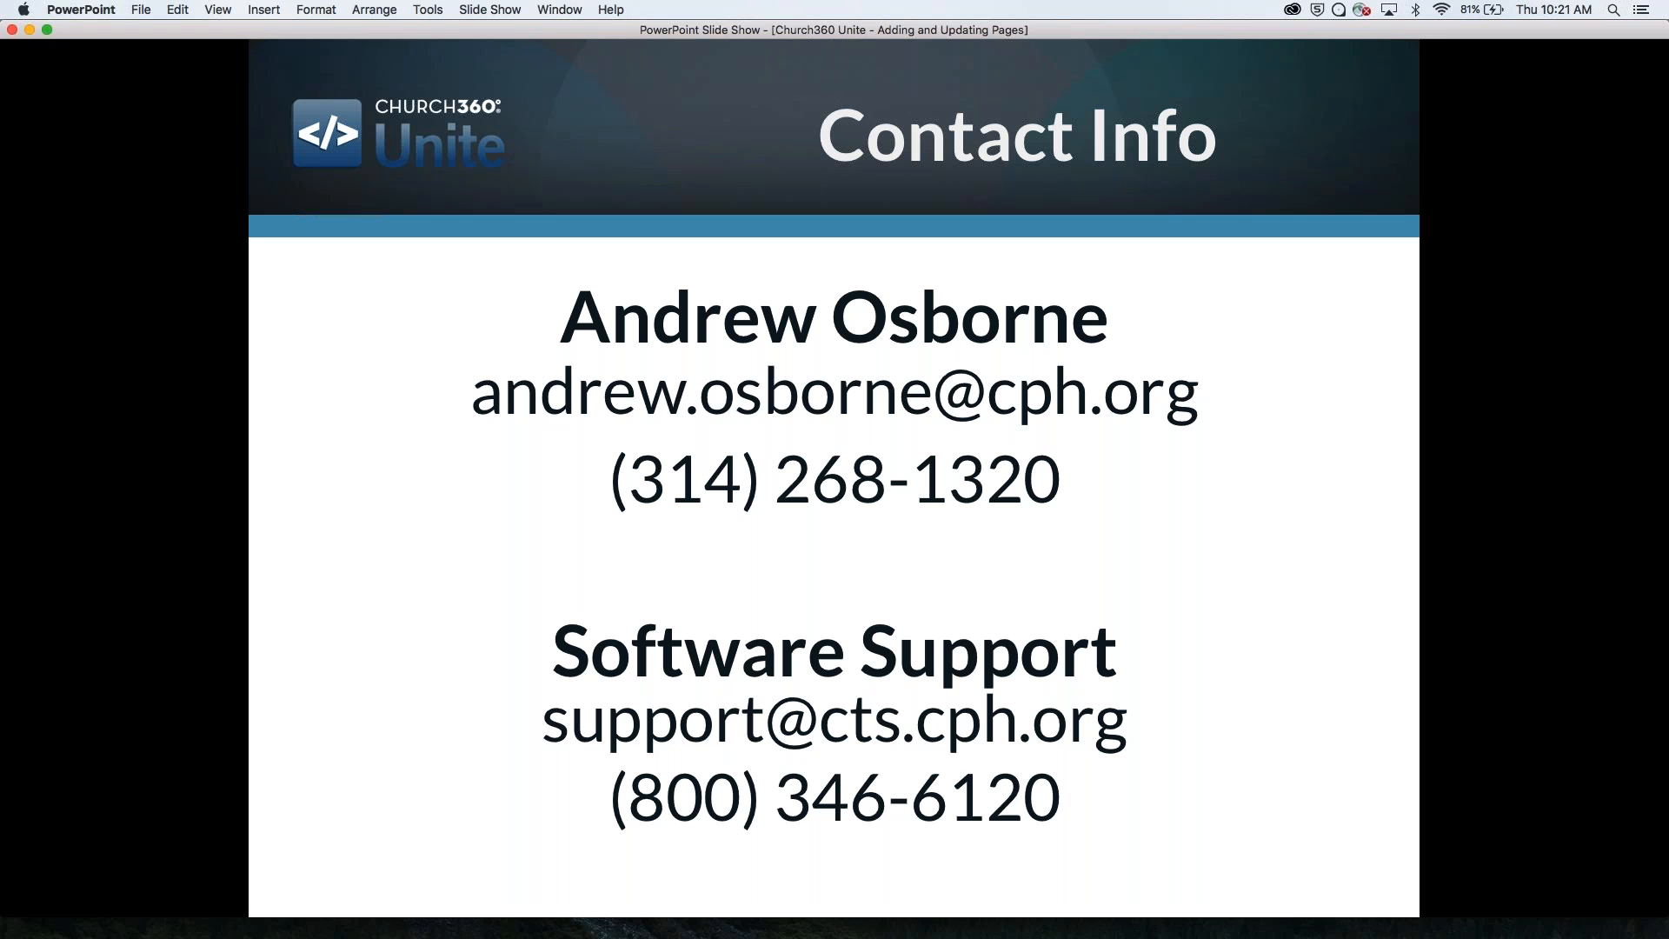
Switch back to Chrome, open the News menu heading for renaming in the page list, and leave its name as is.
{"action": "key", "text": "ctrl+Up"}
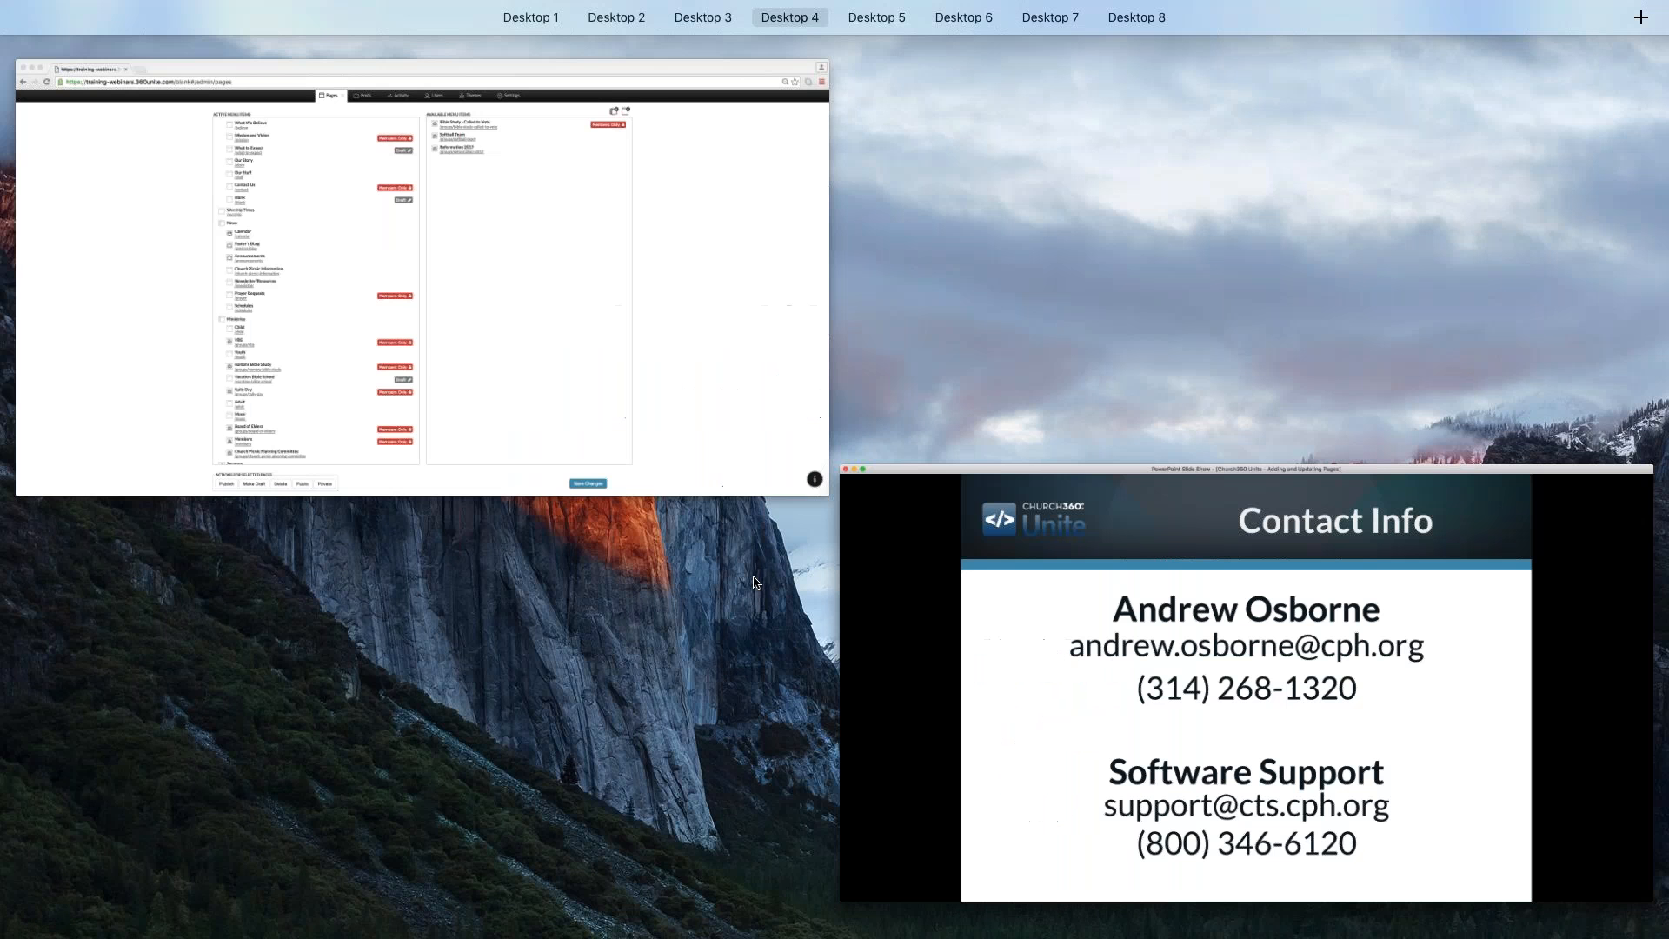
{"action": "left_click", "coordinate": [519, 444]}
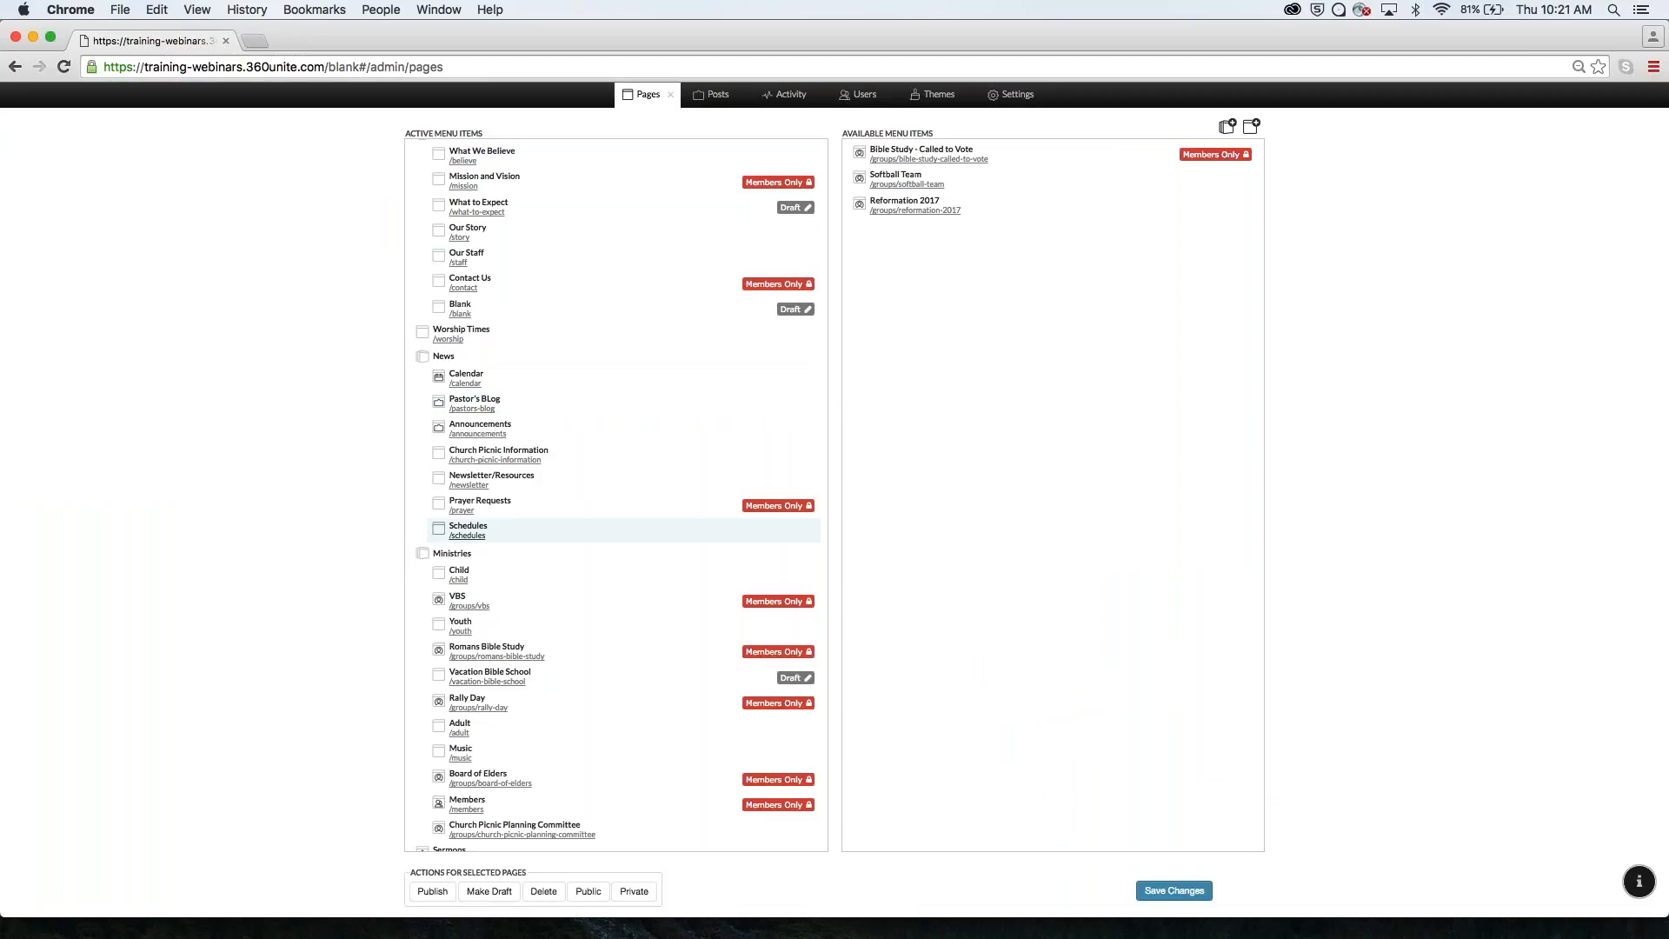
{"action": "double_click", "coordinate": [443, 356]}
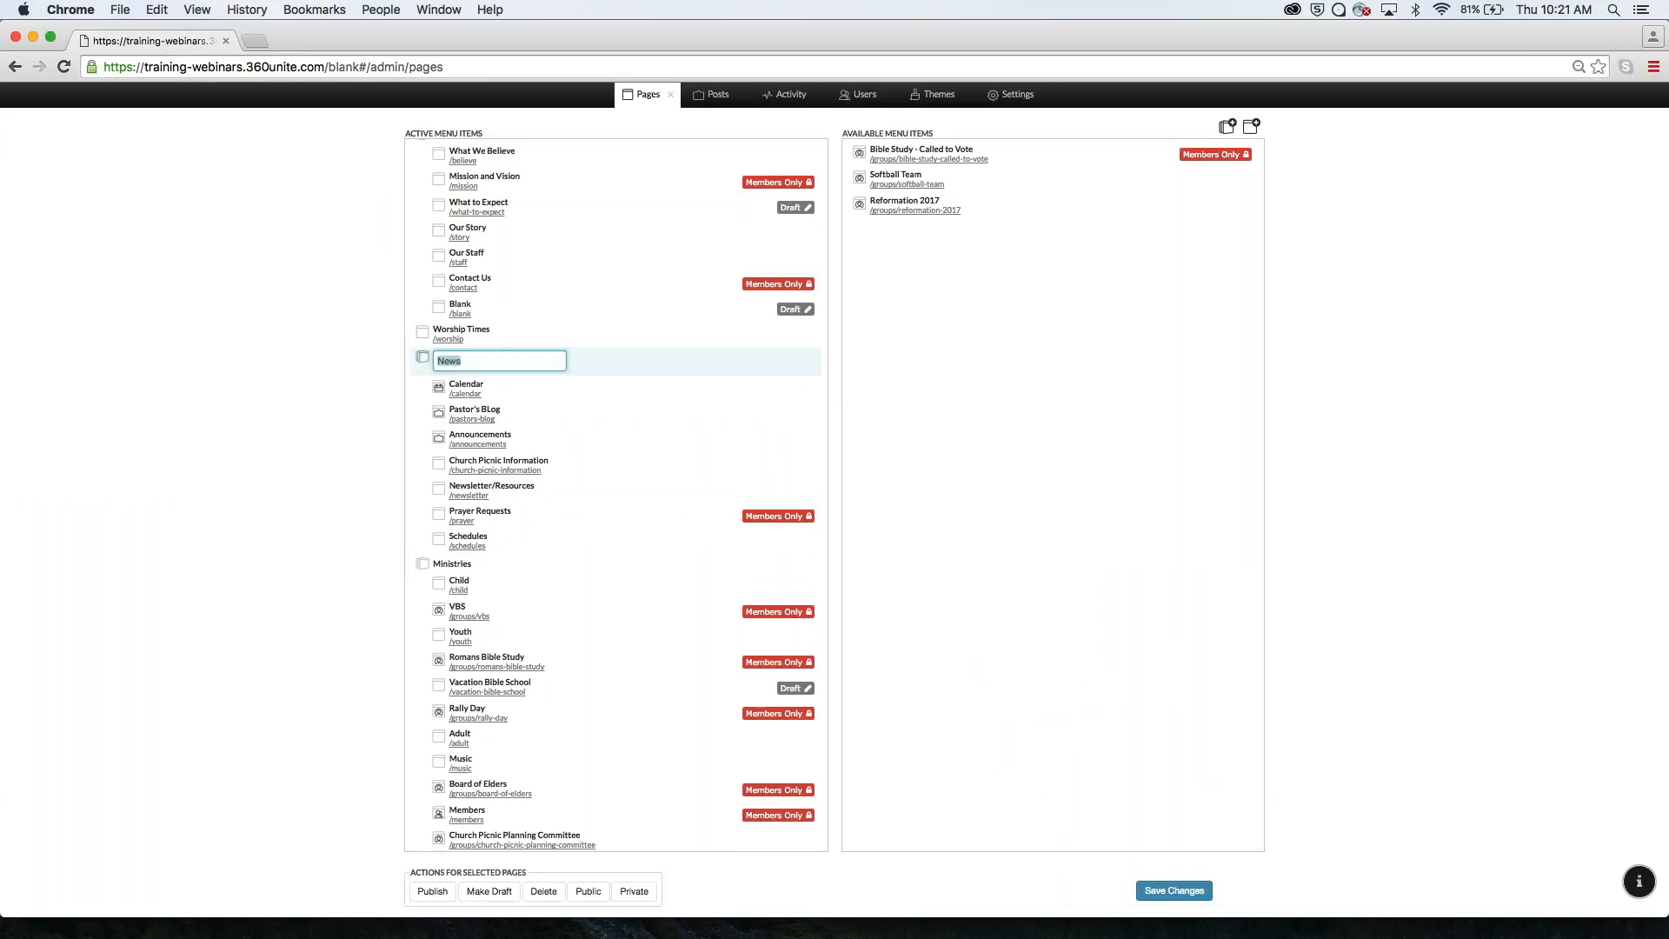
{"action": "left_click", "coordinate": [666, 364]}
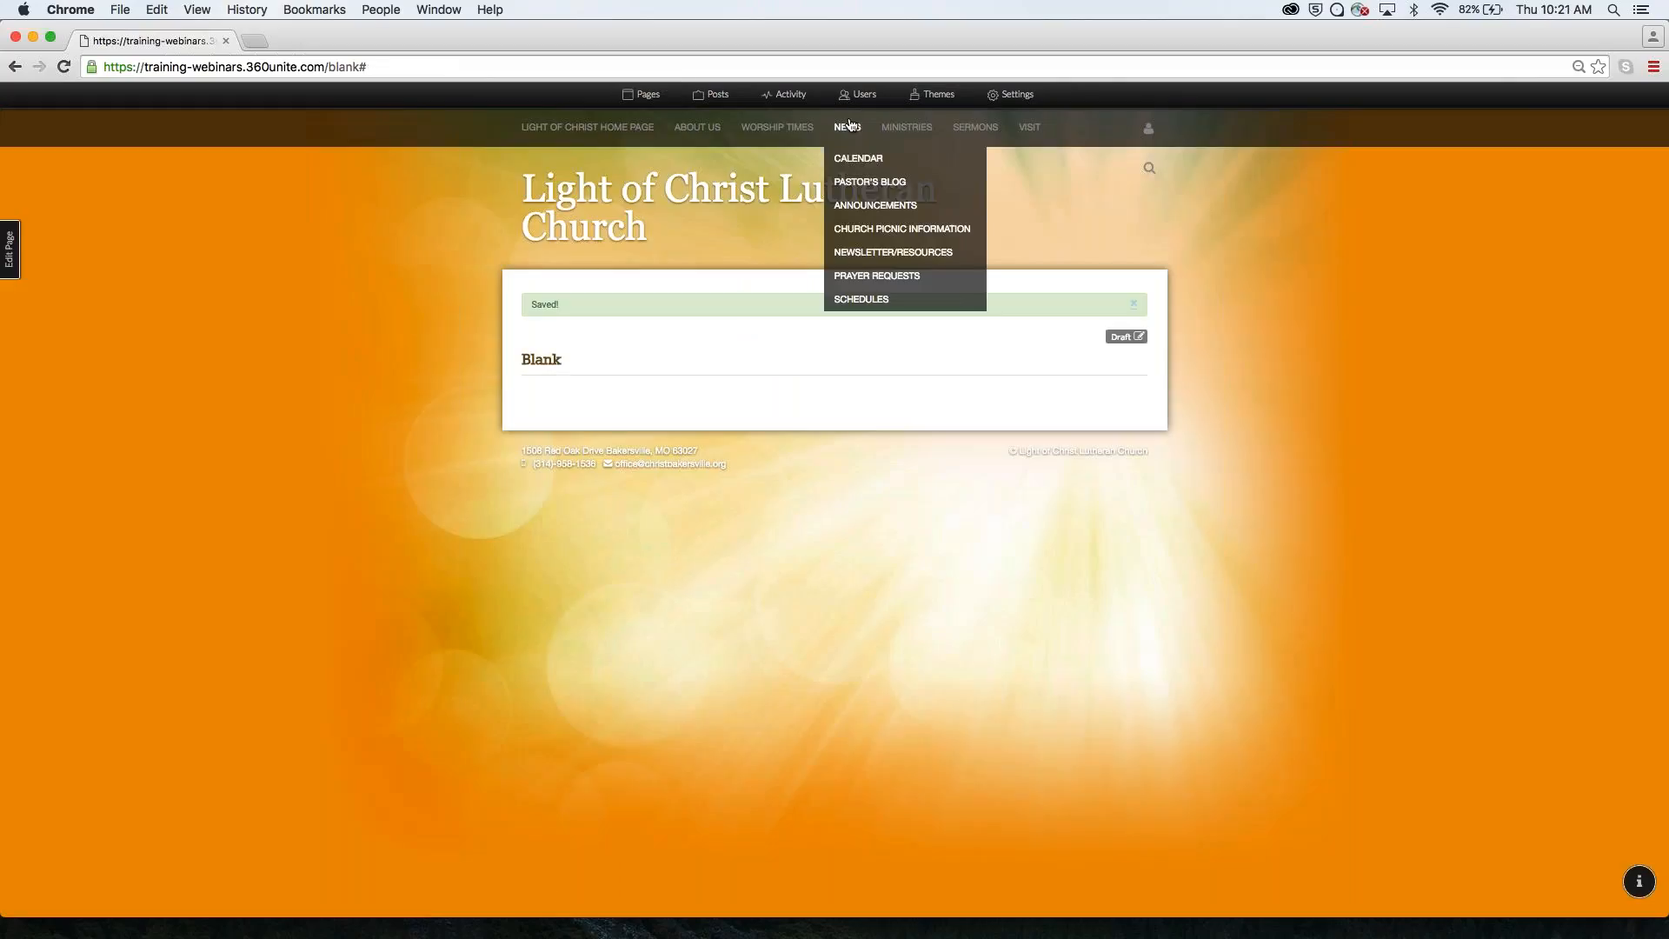
Try opening the News heading as a page, go to the Worship Times page, and show the News submenu.
{"action": "double_click", "coordinate": [857, 125]}
{"action": "left_click", "coordinate": [858, 124]}
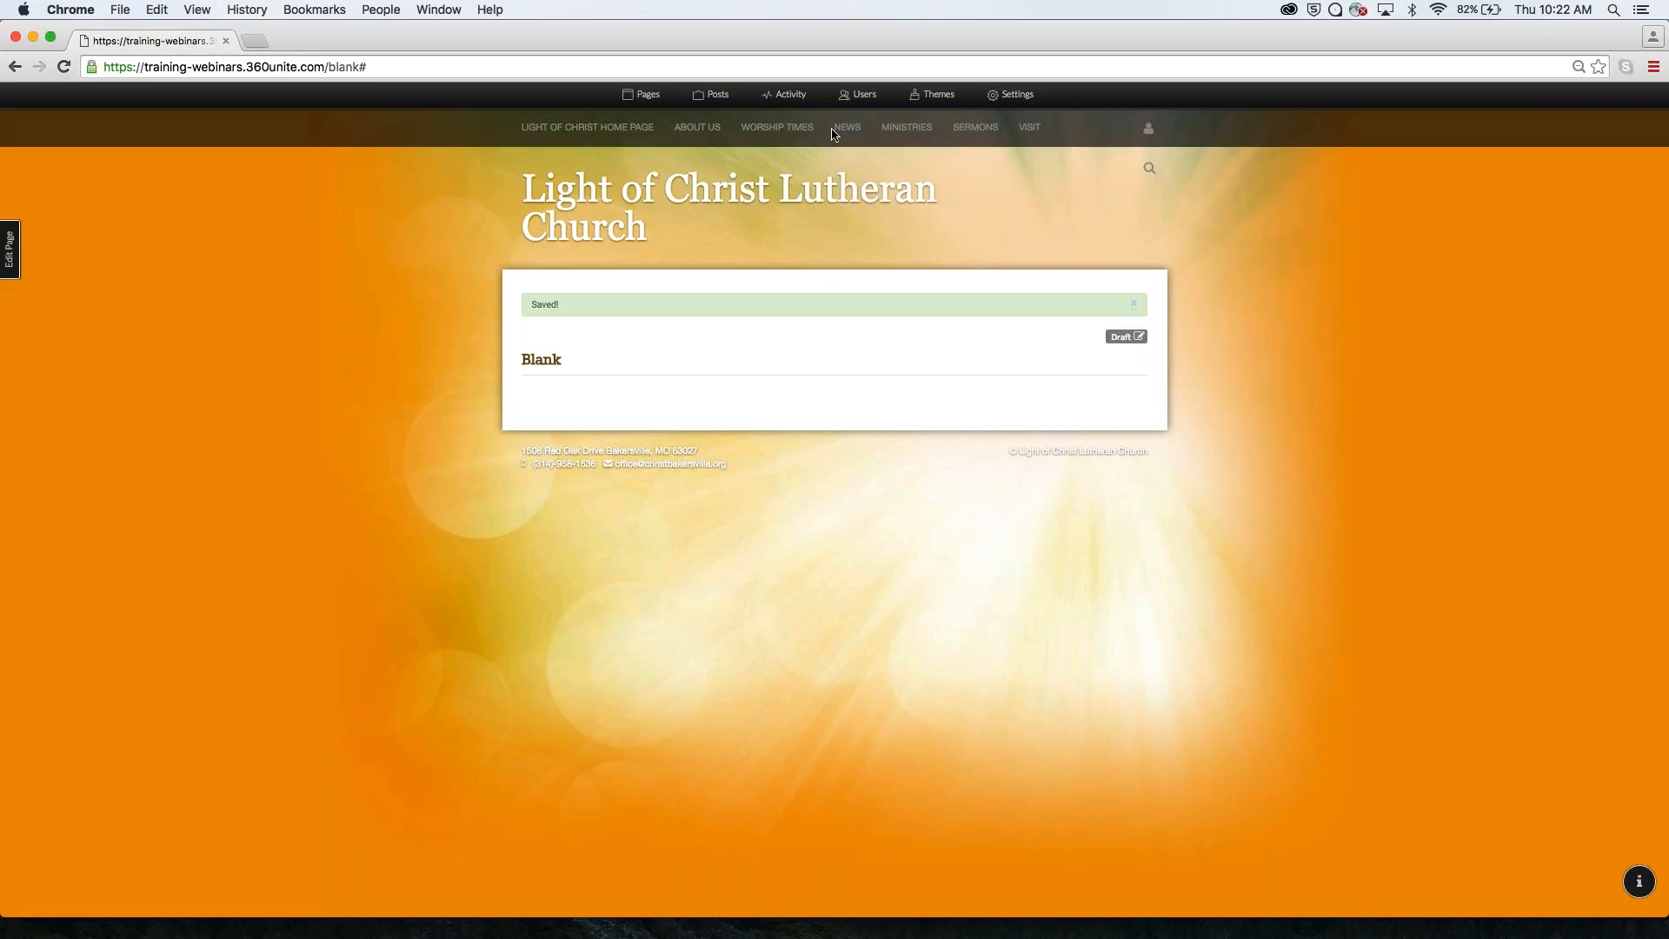
{"action": "left_click", "coordinate": [869, 130]}
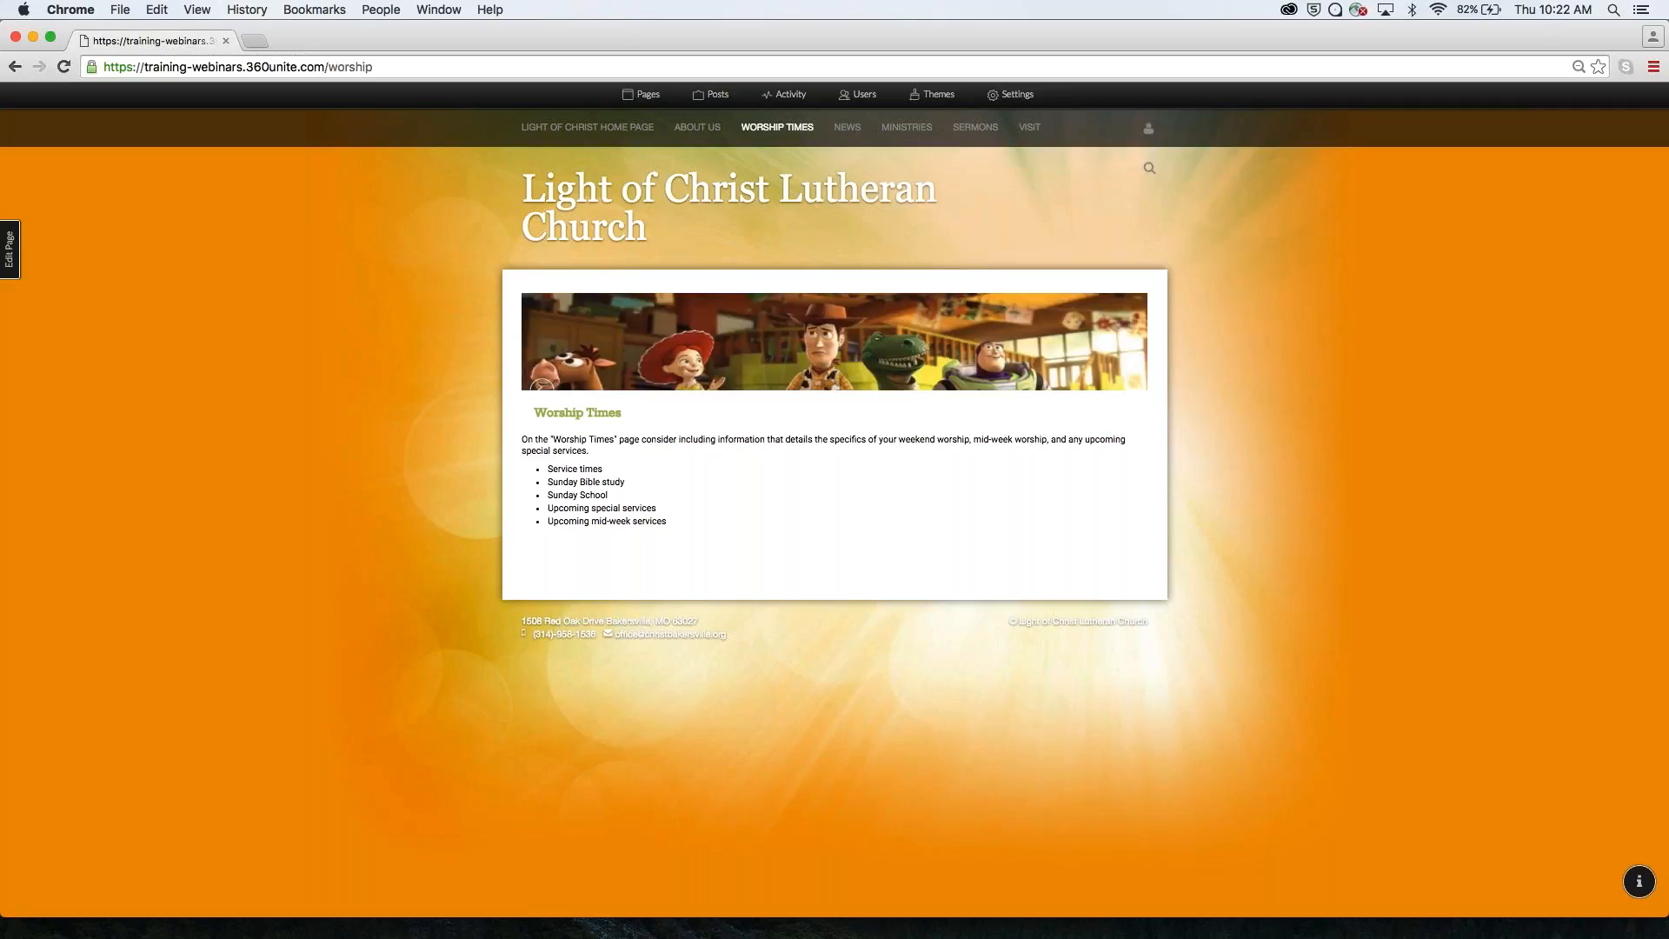
{"action": "mouse_move", "coordinate": [848, 129]}
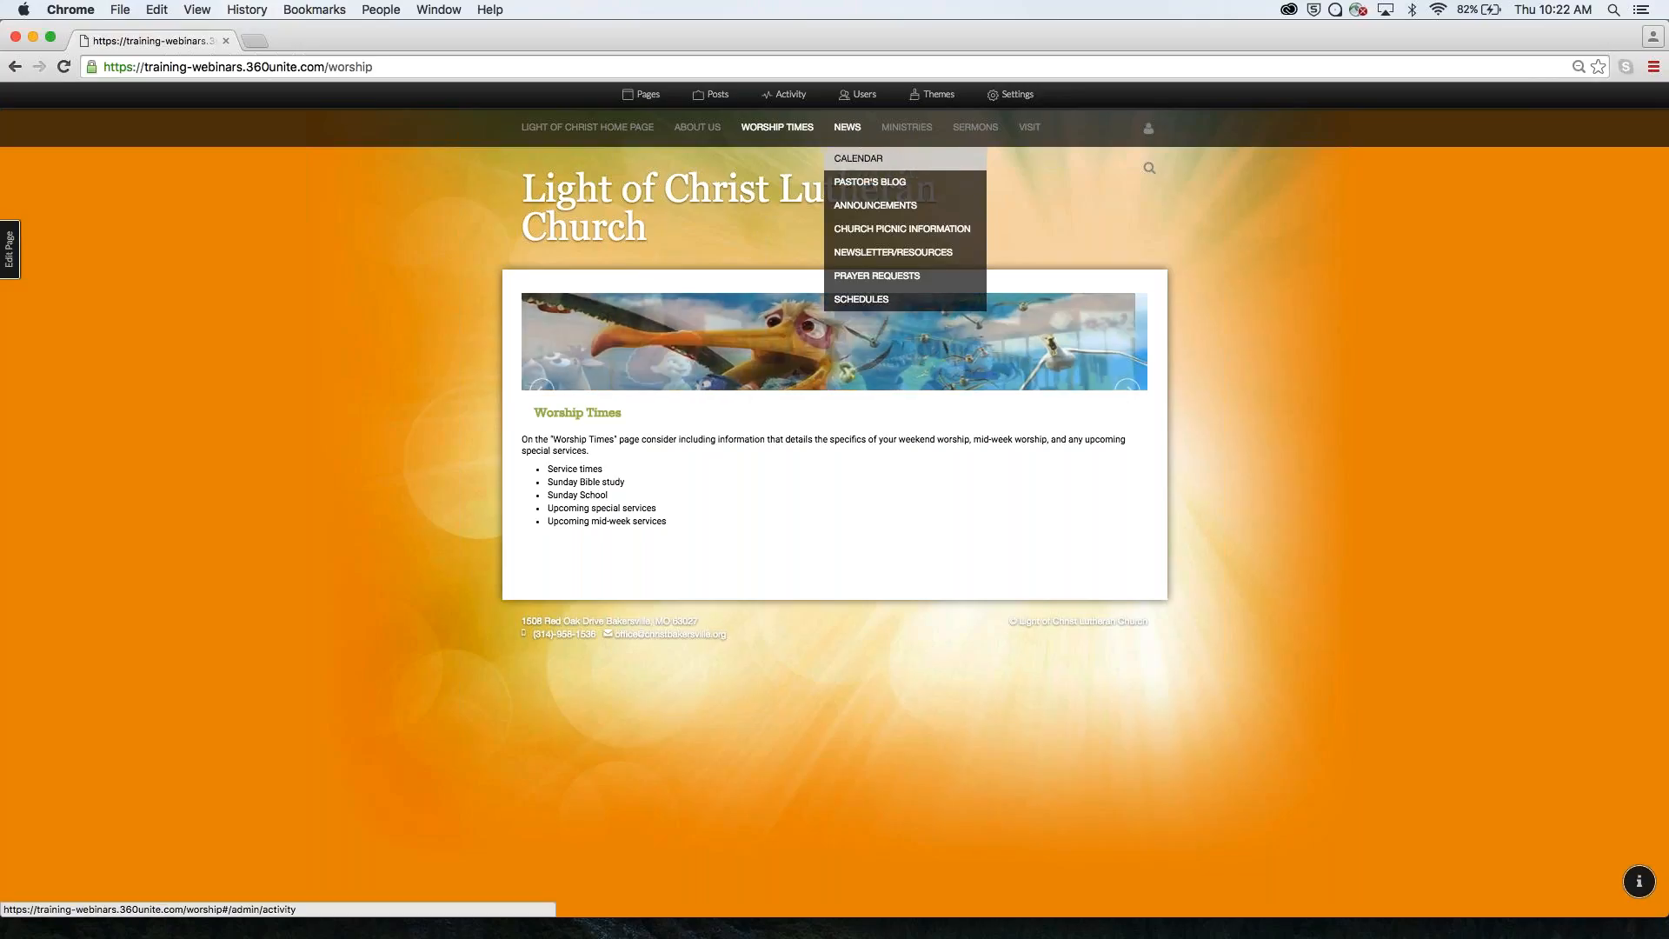
Reopen the site's page list and move Contact Us below Blank under About Us.
{"action": "left_click", "coordinate": [660, 101]}
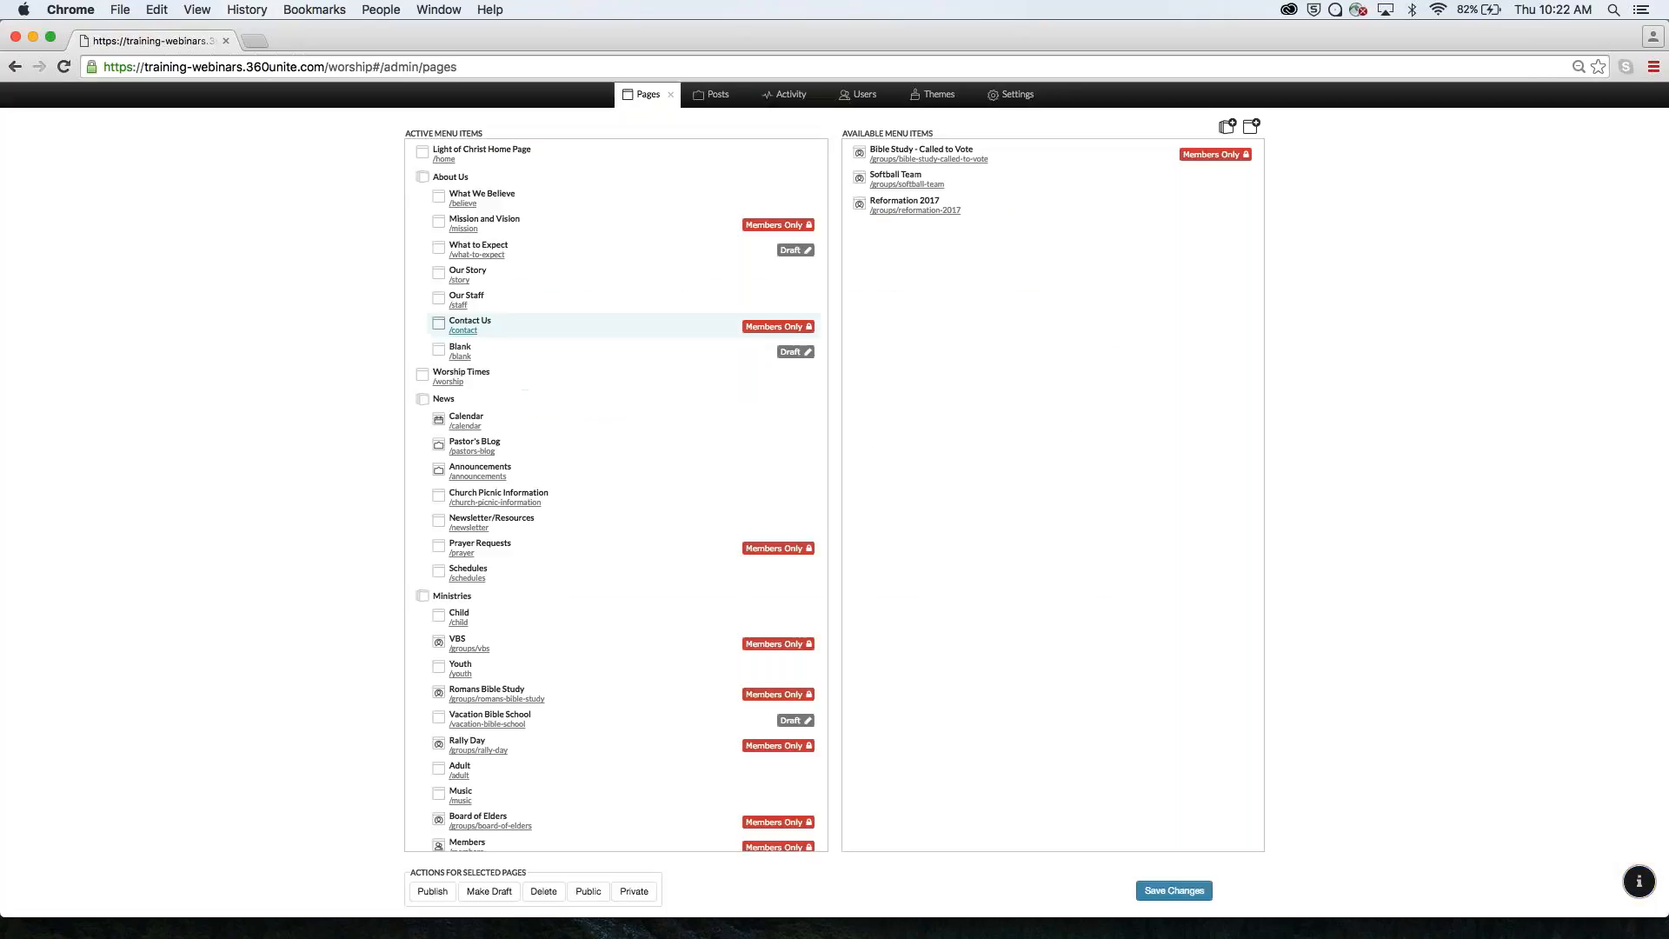
{"action": "left_click_drag", "start_coordinate": [478, 326], "coordinate": [753, 380]}
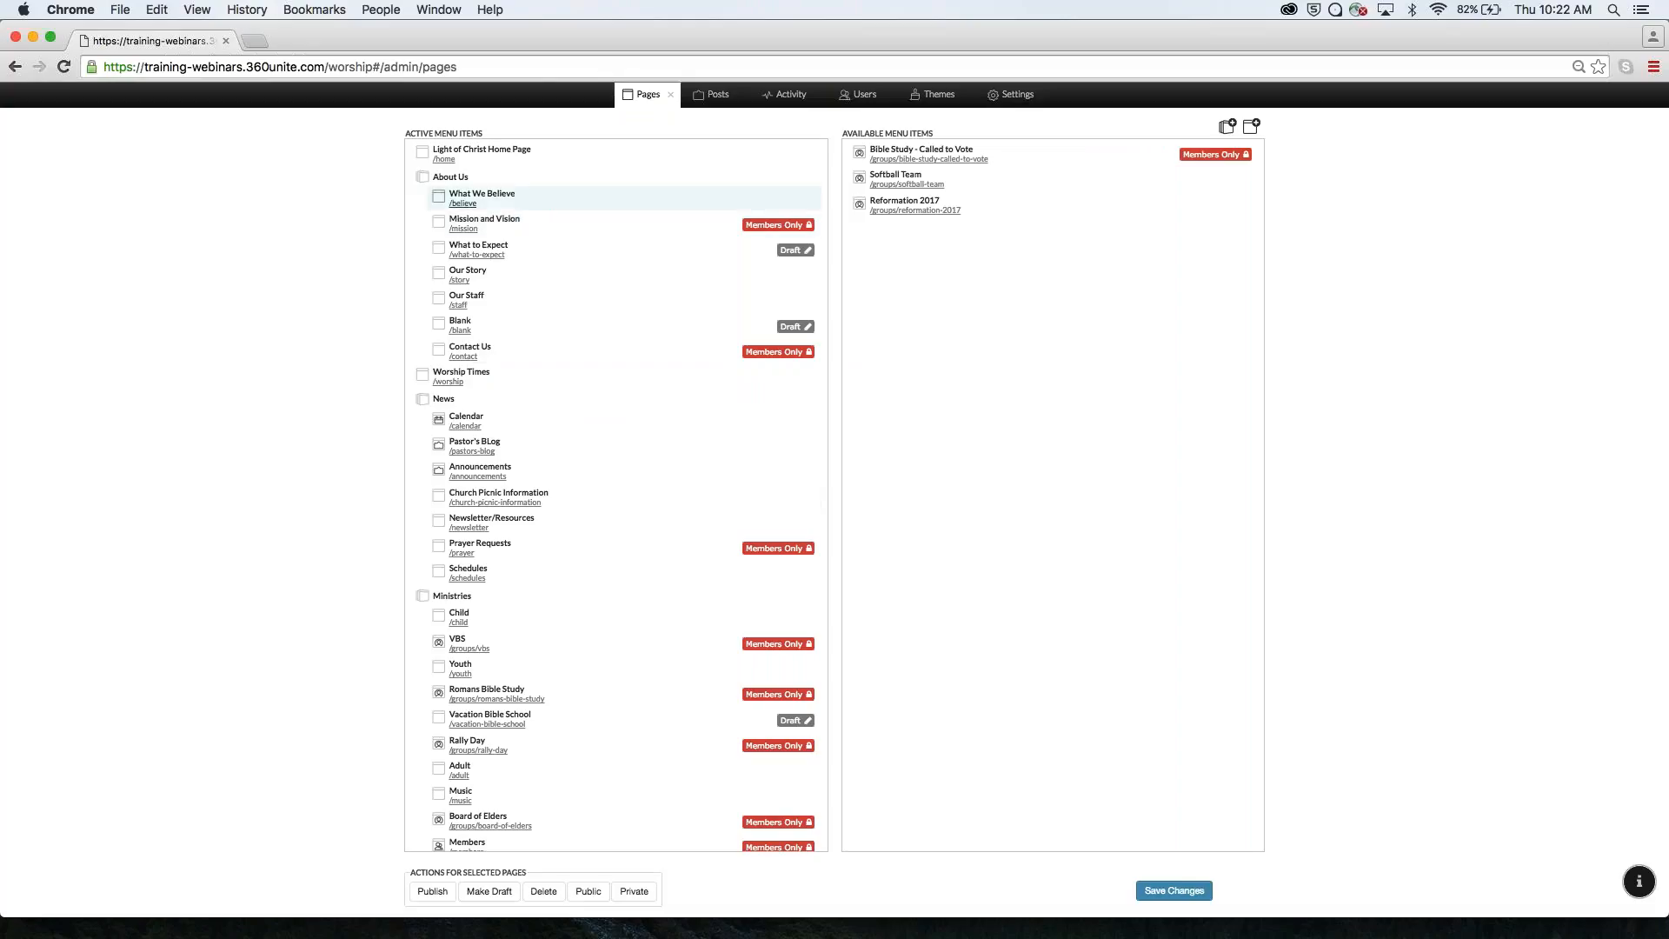
Try leaving the page list through the Mission and Vision link and by closing it, going back each time instead of discarding changes.
{"action": "left_click", "coordinate": [463, 229]}
{"action": "left_click", "coordinate": [981, 270]}
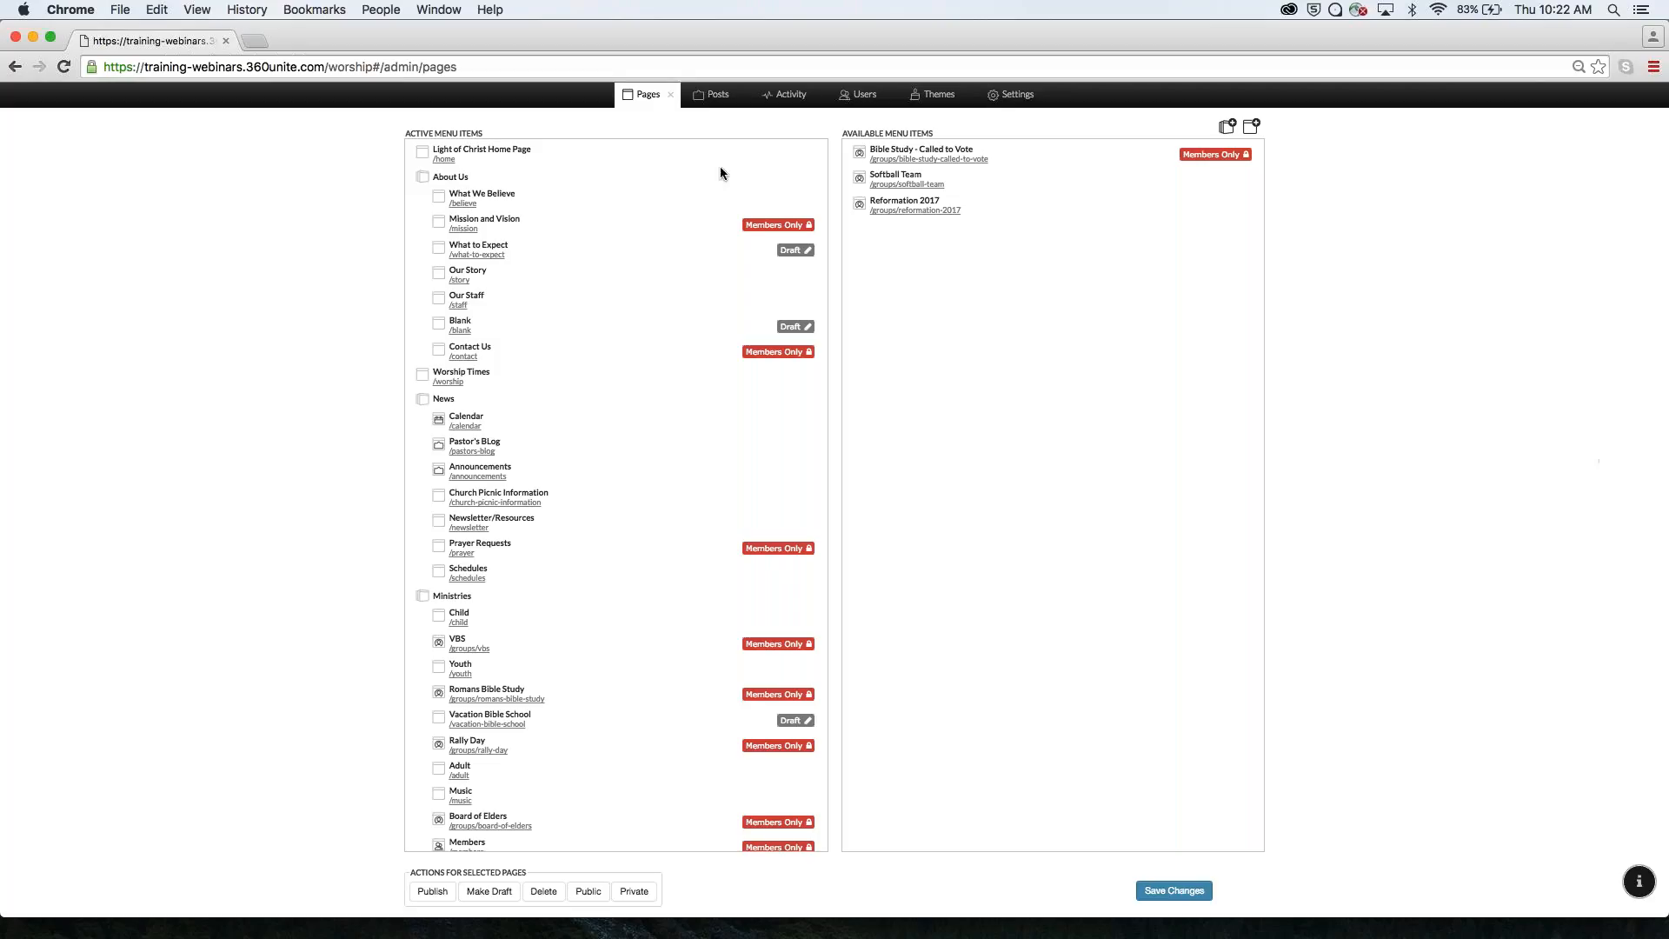
{"action": "left_click", "coordinate": [671, 95]}
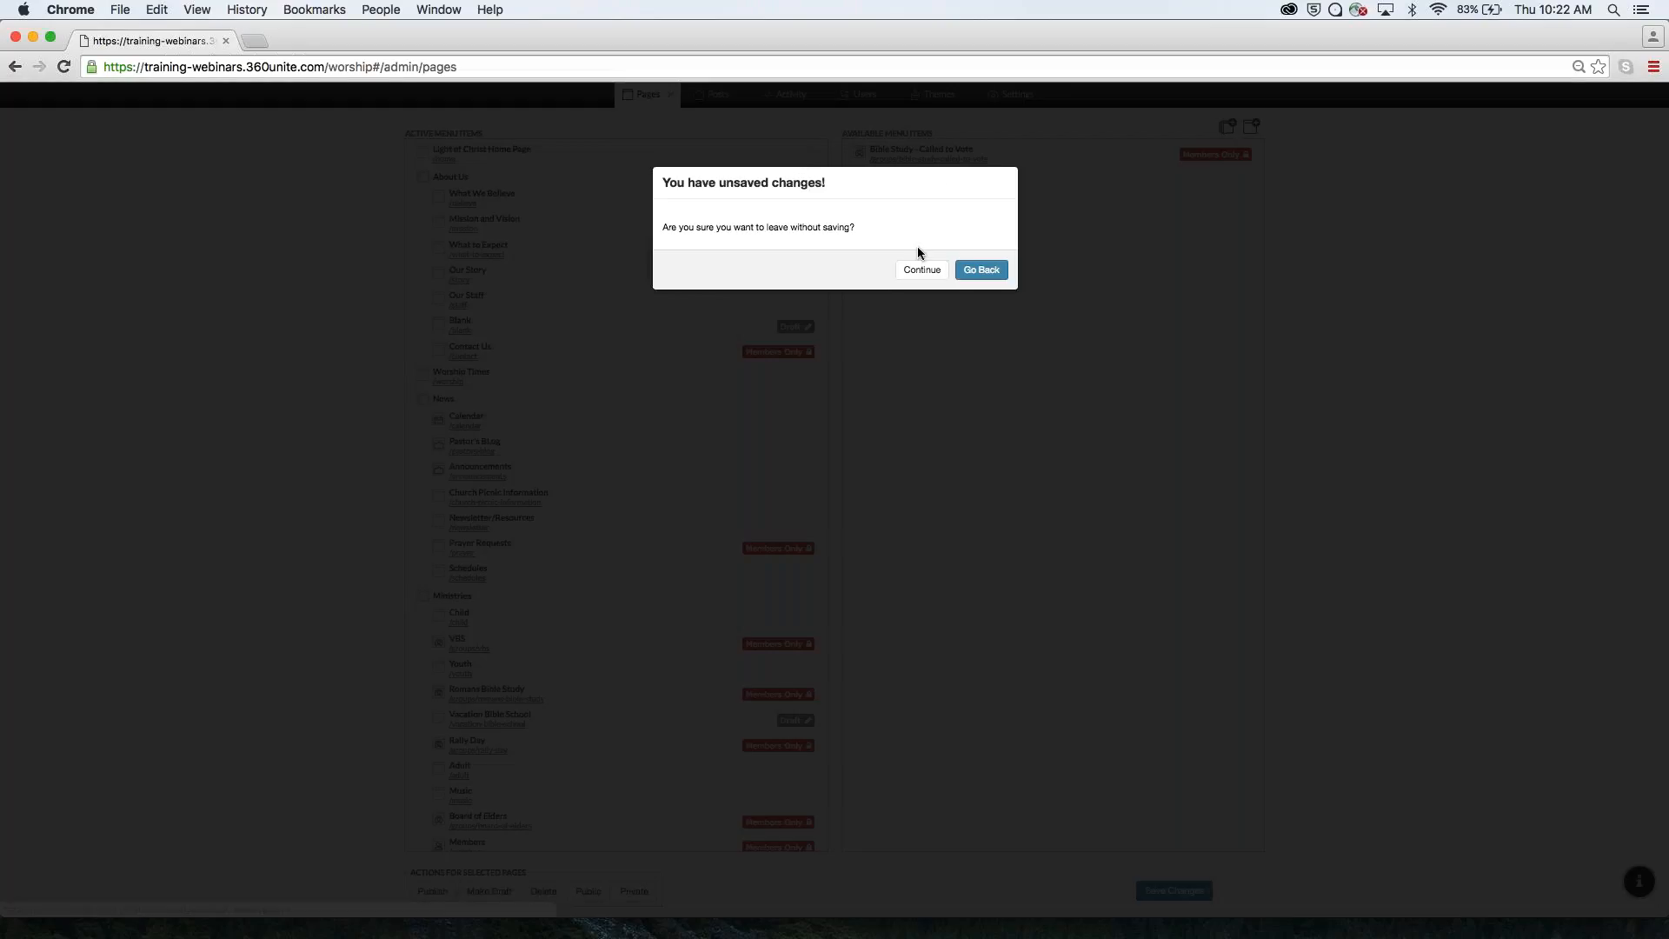
{"action": "left_click", "coordinate": [980, 271]}
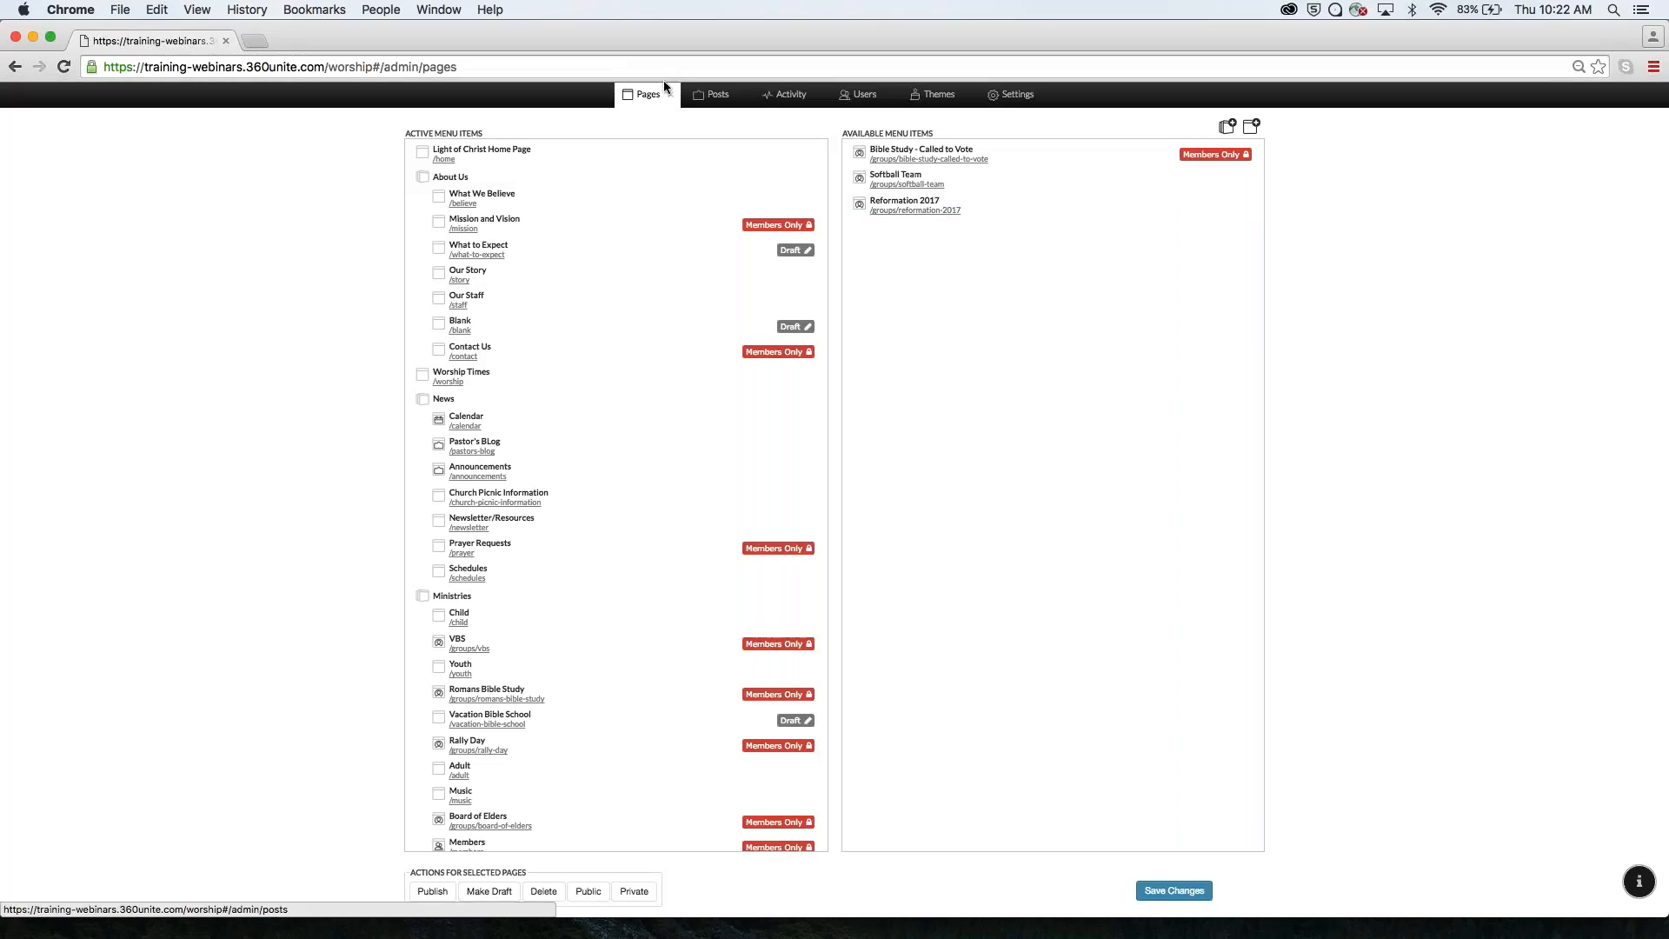
Leave the page list without saving its changes, and open the Pastor's Blog page under News.
{"action": "left_click", "coordinate": [718, 94]}
{"action": "left_click", "coordinate": [918, 268]}
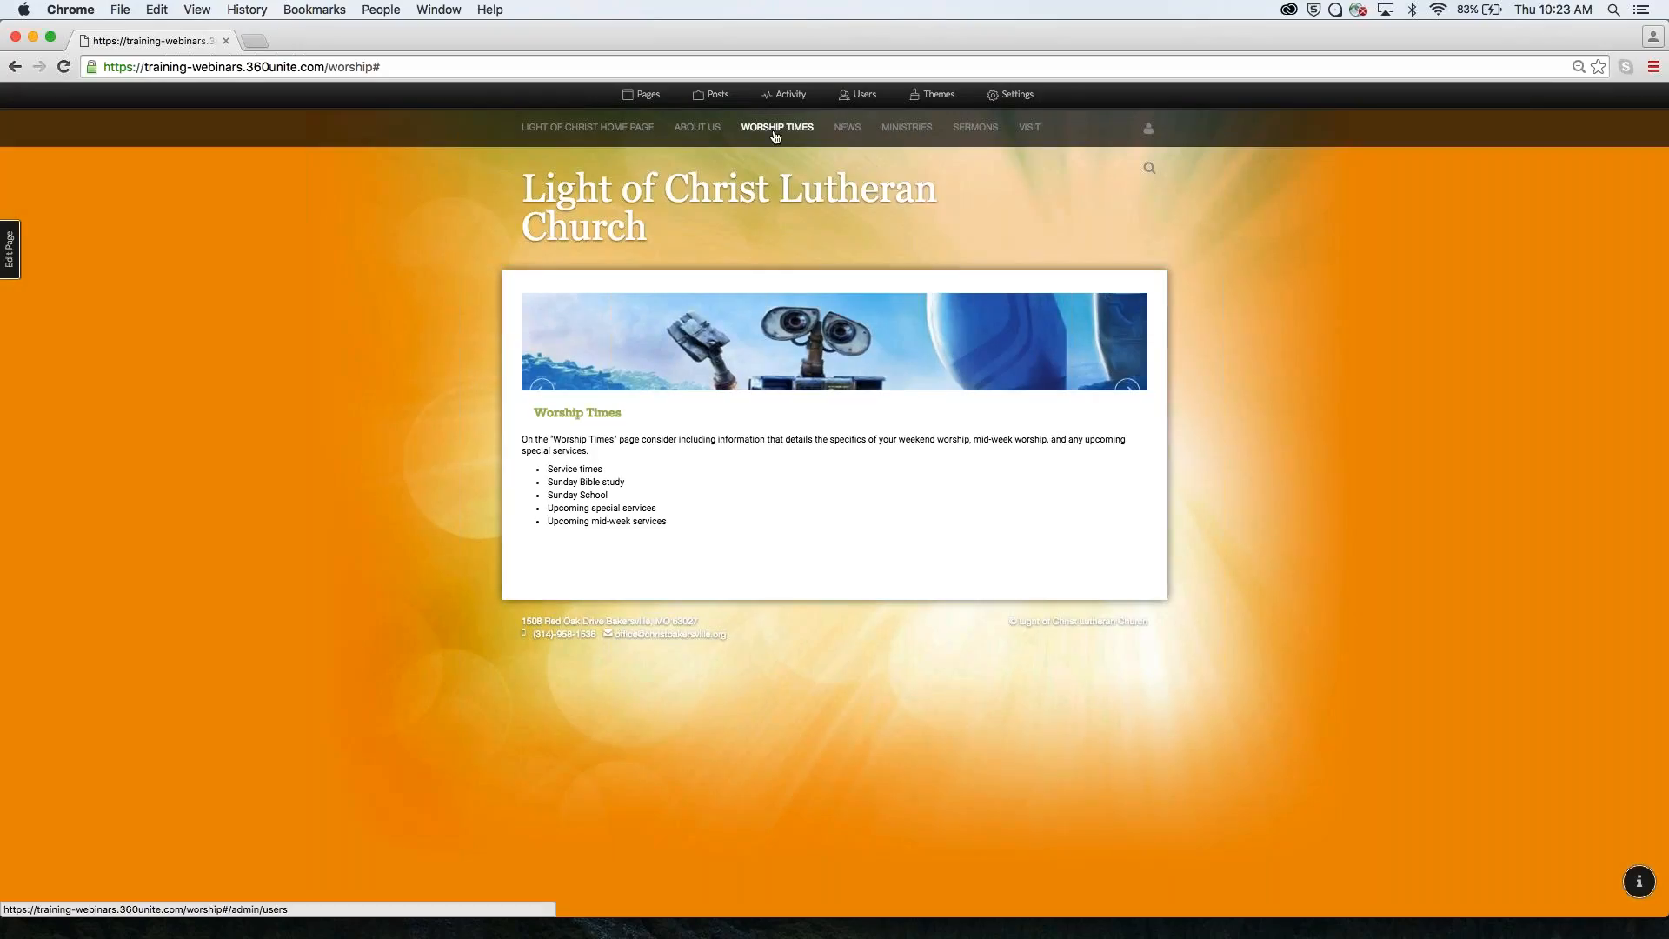
{"action": "mouse_move", "coordinate": [847, 131]}
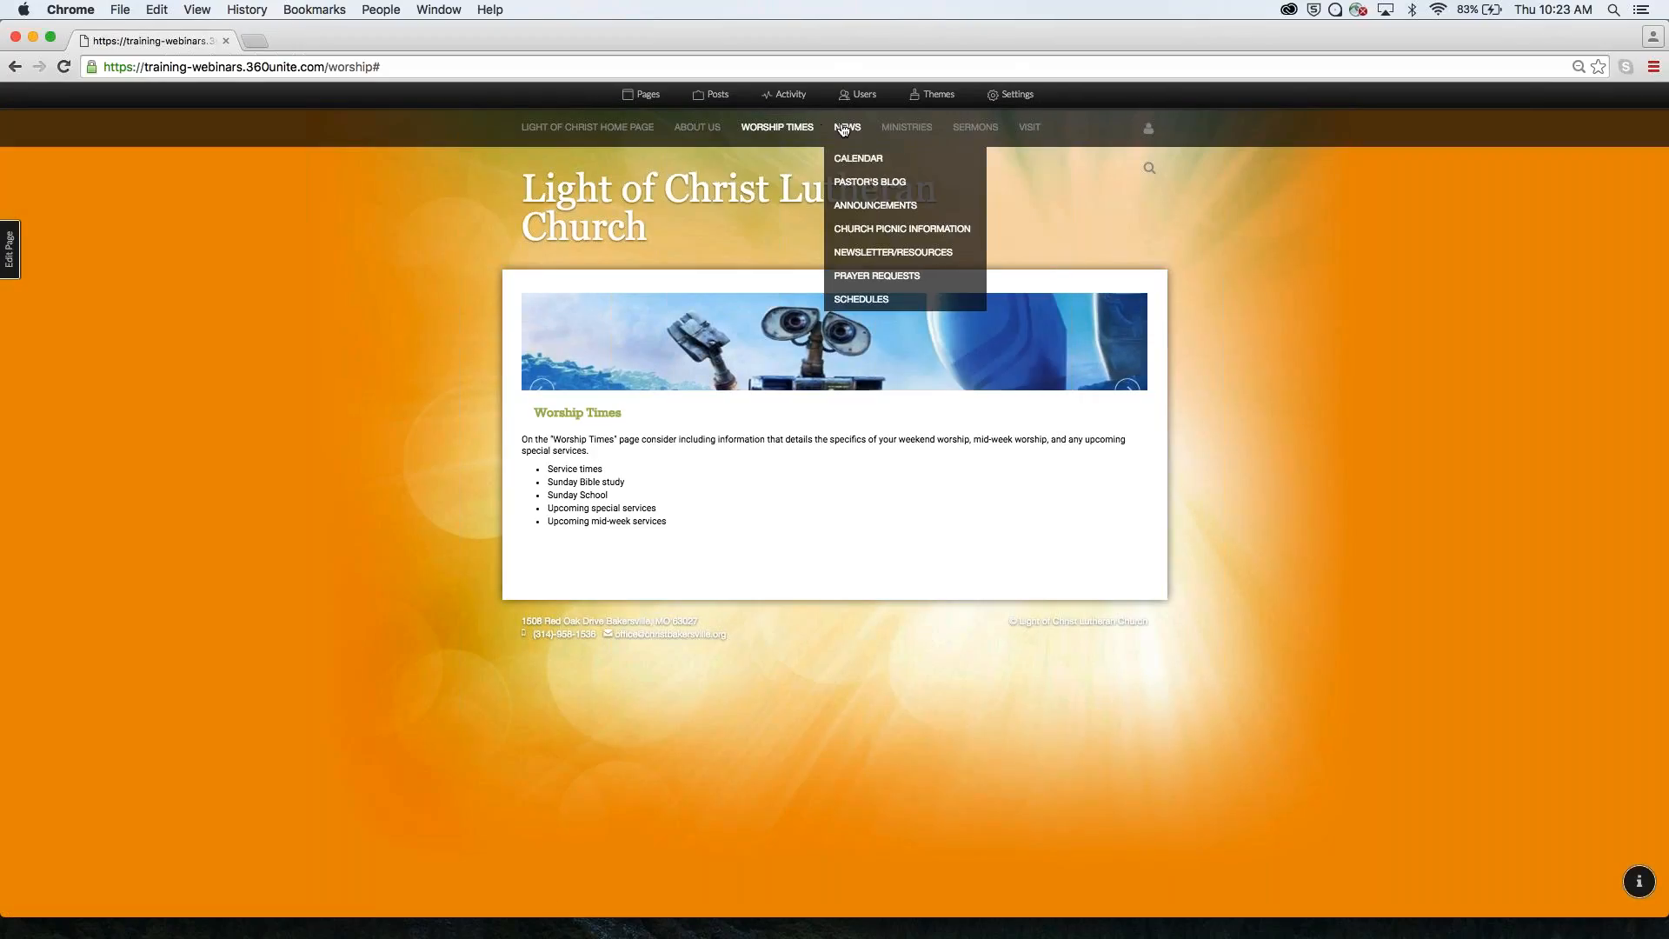
{"action": "left_click", "coordinate": [881, 188]}
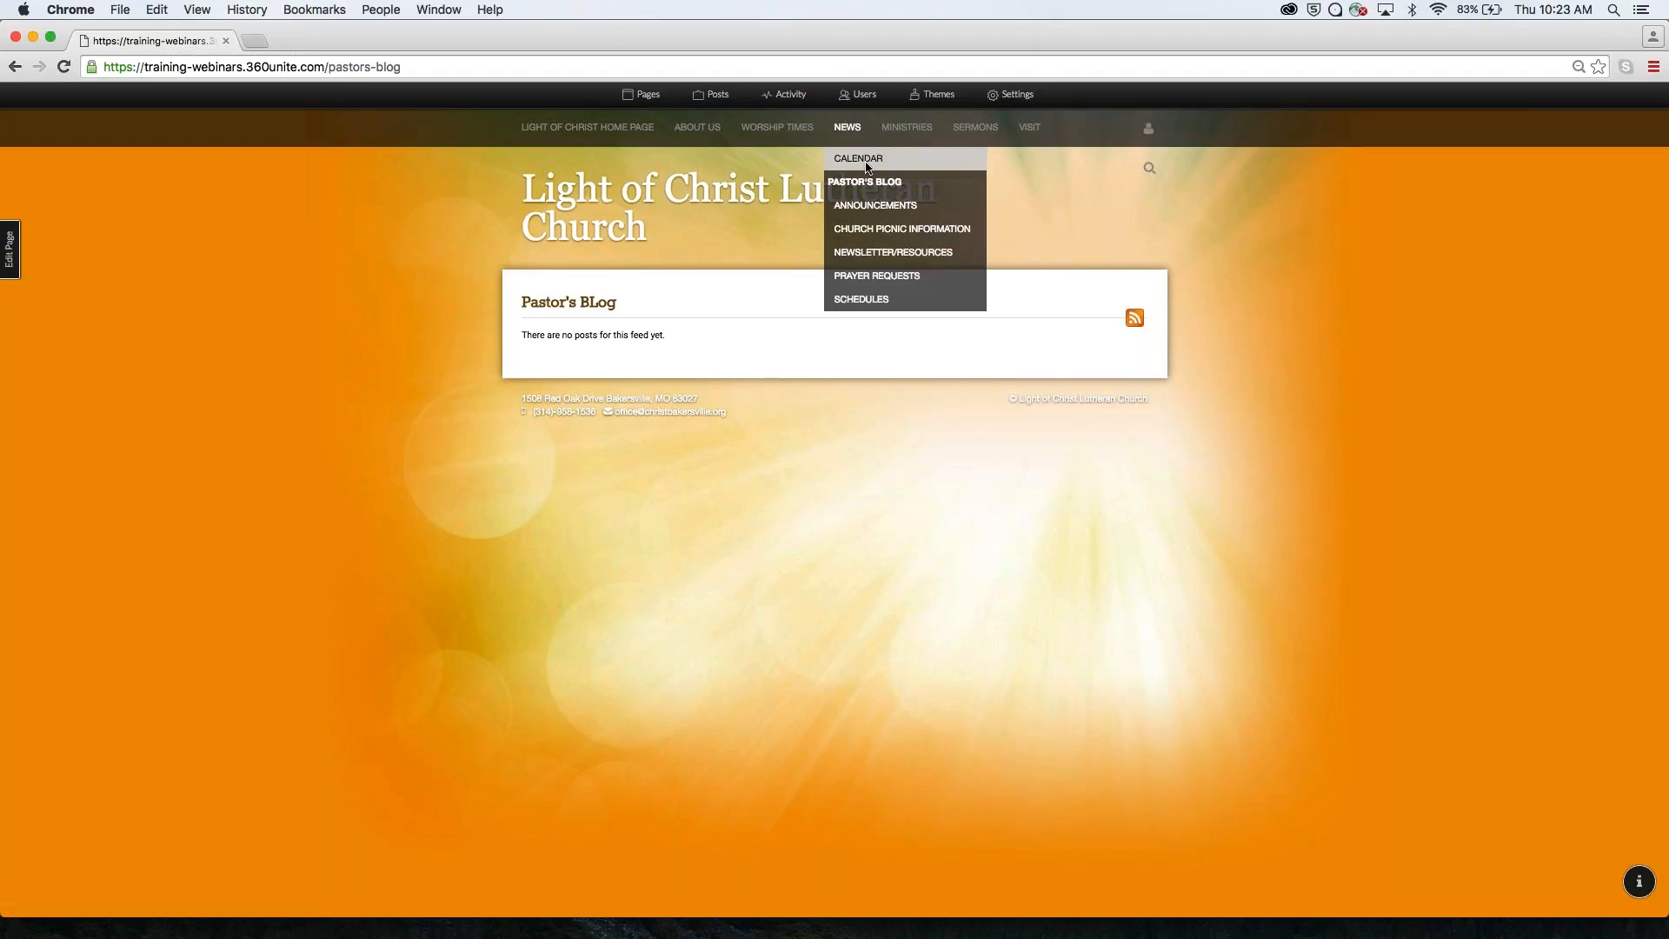
Return to the Worship Times page and show the submenu under News.
{"action": "left_click", "coordinate": [782, 130]}
{"action": "mouse_move", "coordinate": [849, 131]}
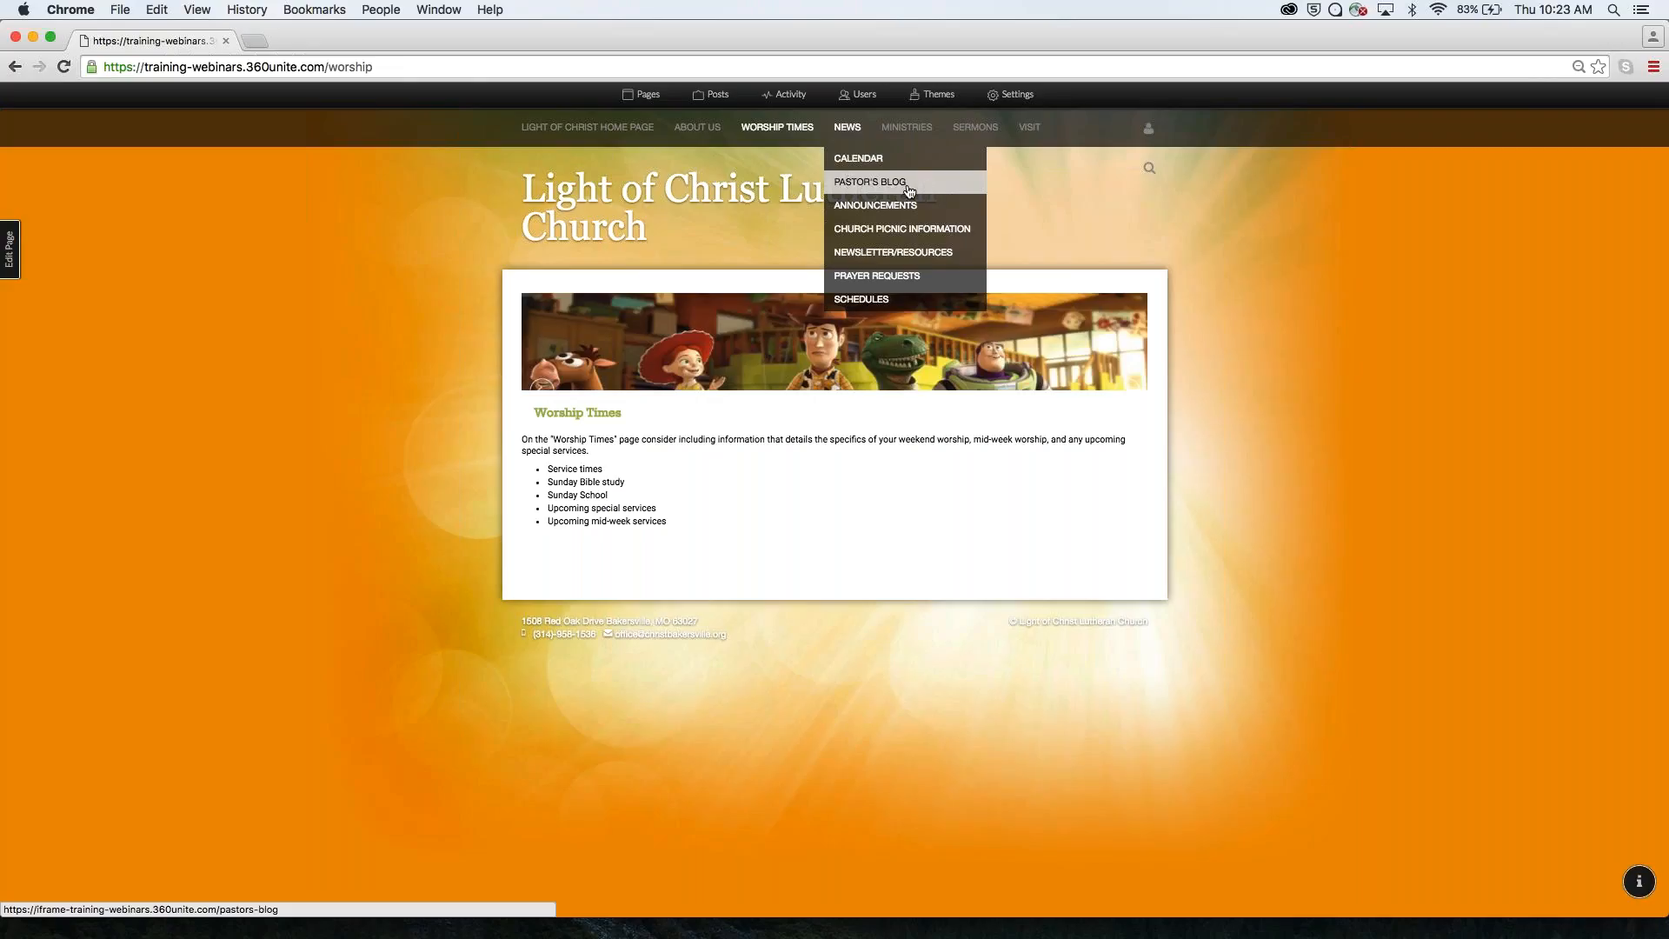
Go to the Light of Christ home page, and switch to the PowerPoint slide show with the Contact Info slide.
{"action": "left_click", "coordinate": [619, 129]}
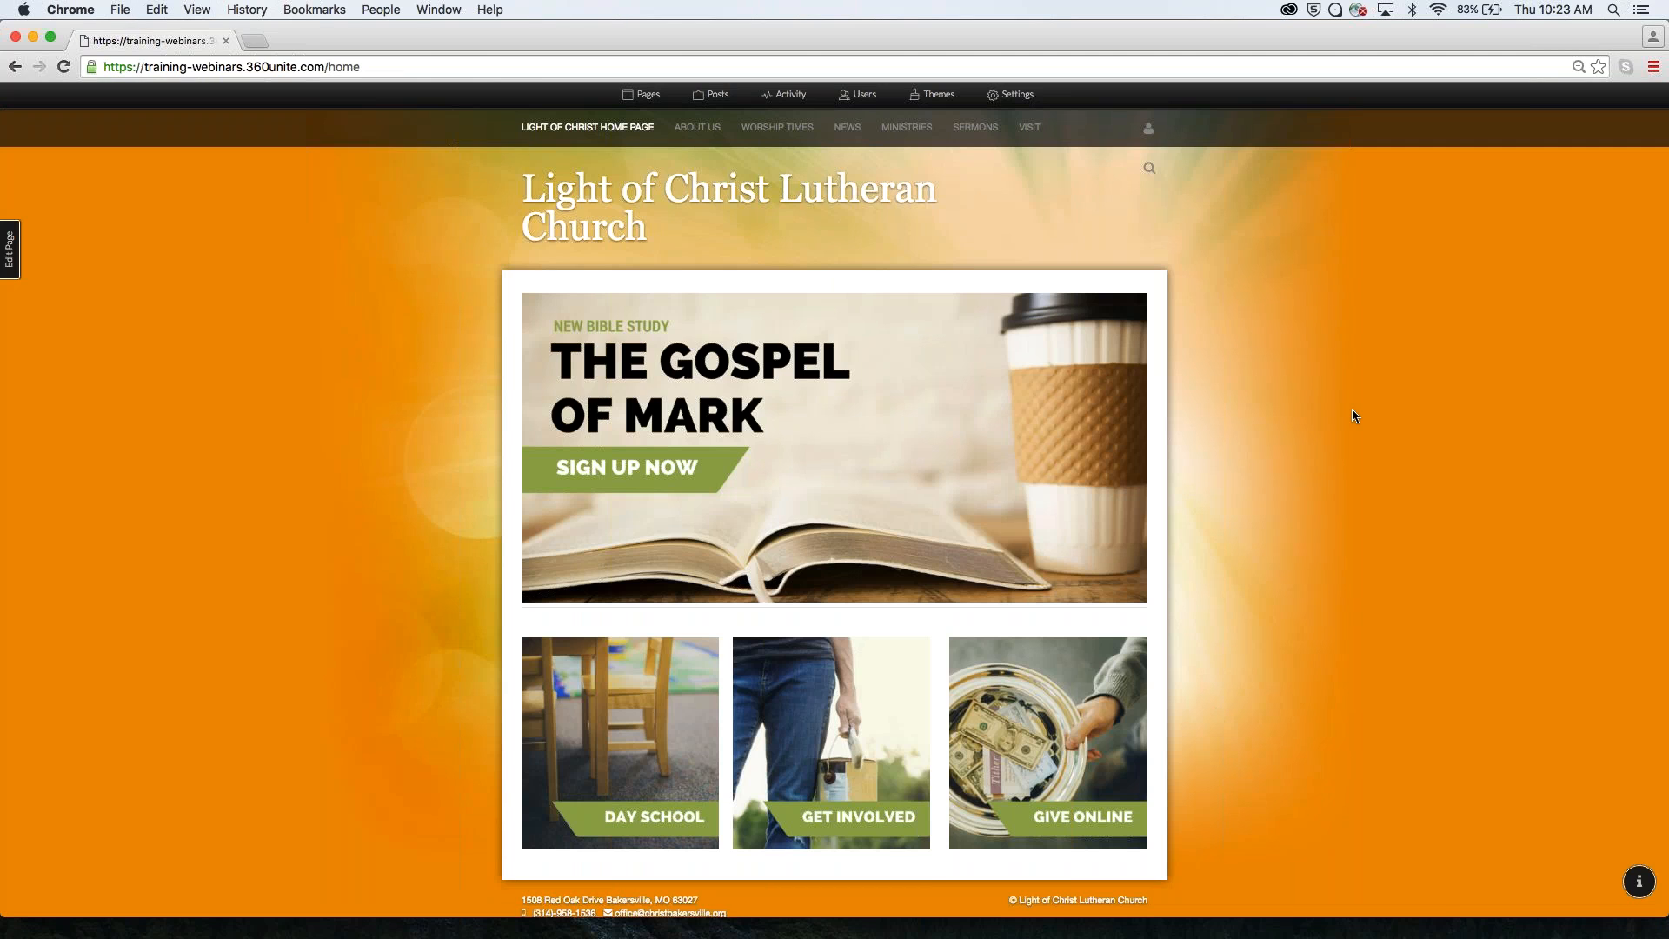
{"action": "key", "text": "ctrl+Up"}
{"action": "left_click", "coordinate": [623, 331]}
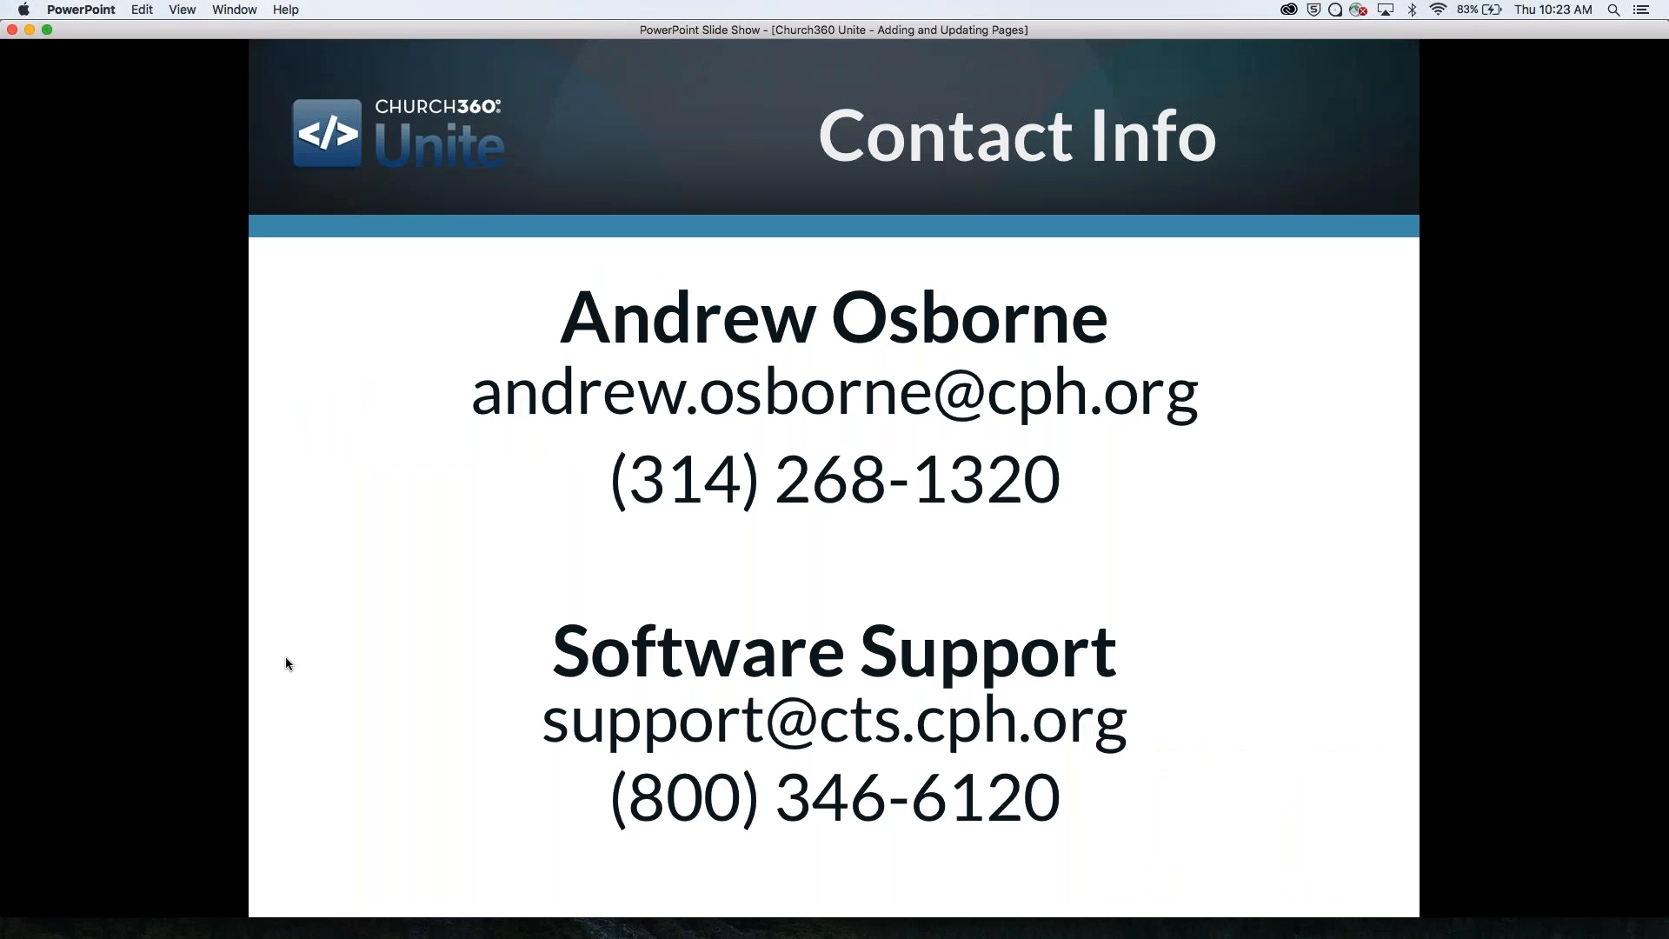